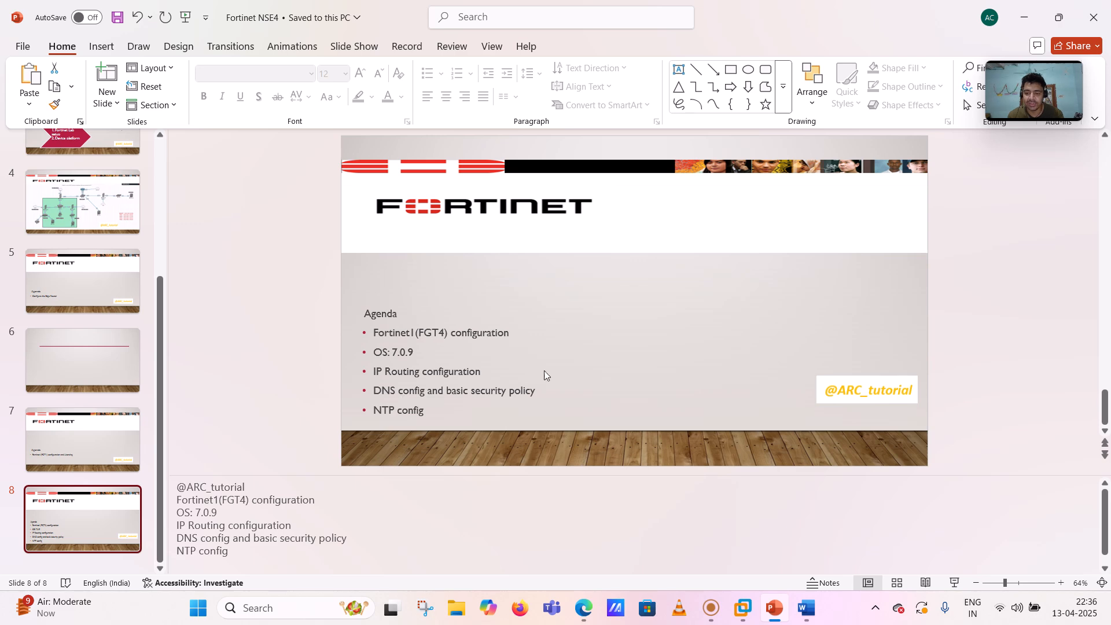
- Bring the Word document with the lab network diagram to the front
left_click(811, 613)
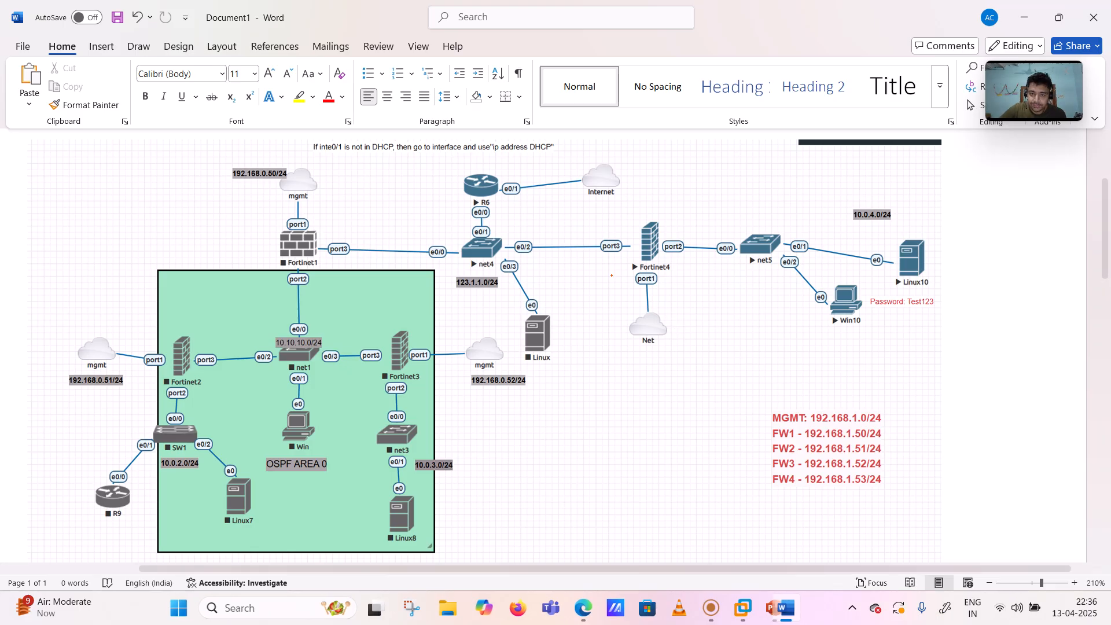
- In orange ink, tick Fortinet4 and its port1, port2 and port3 links, and note version 7.0.9
left_click(139, 47)
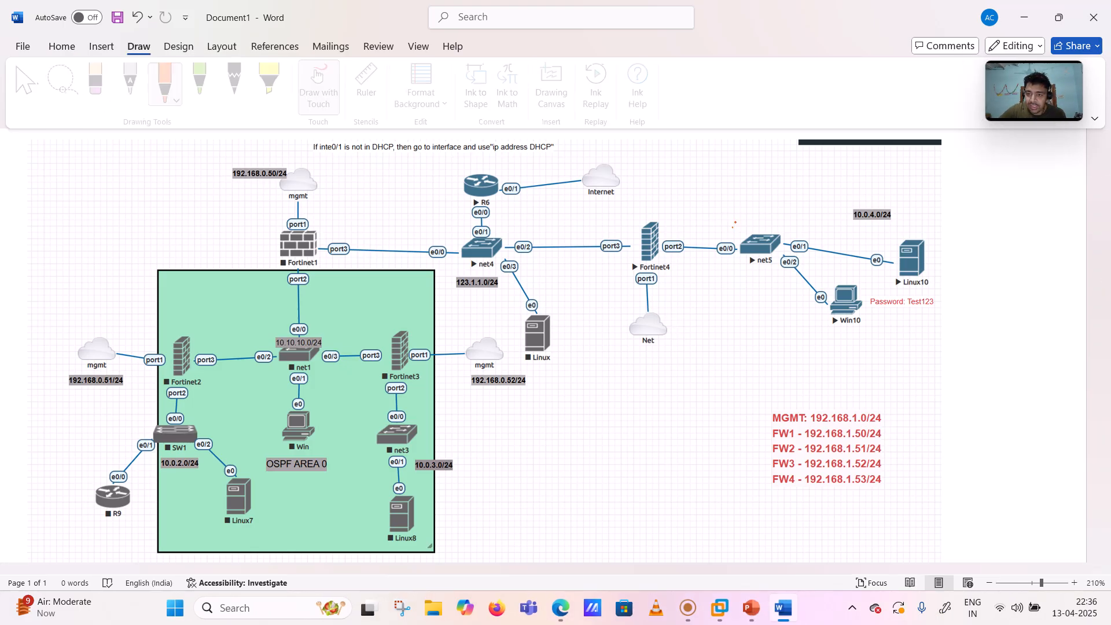
mouse_move(624, 215)
left_mouse_down()
mouse_move(628, 230)
mouse_move(657, 211)
mouse_move(640, 207)
mouse_move(651, 204)
left_mouse_up()
left_click_drag(658, 200, 673, 209)
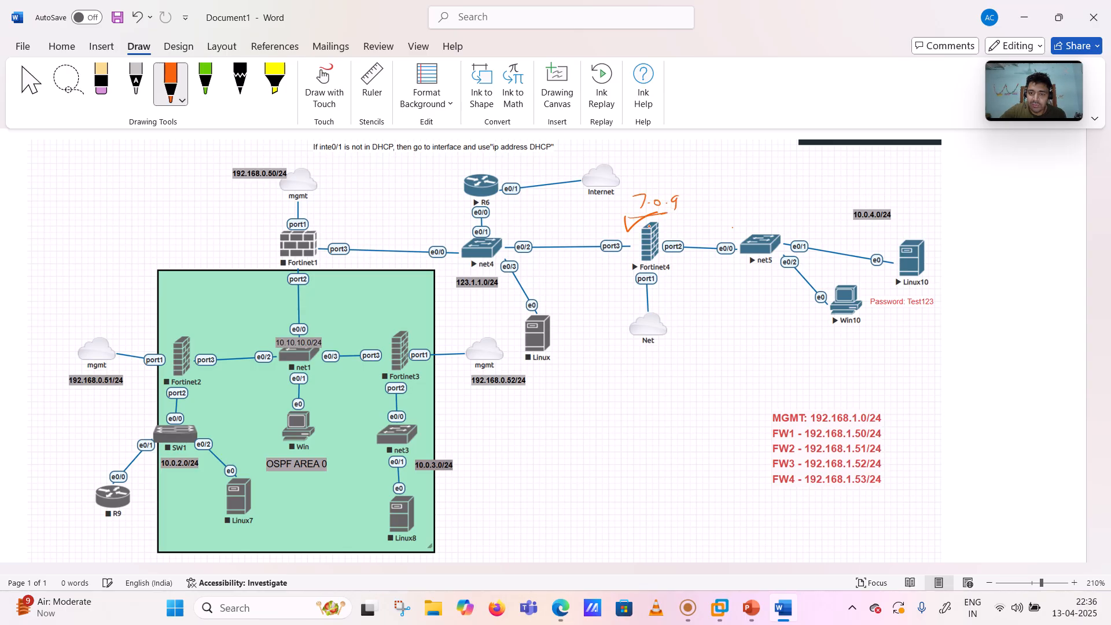
left_click_drag(604, 228, 681, 225)
left_click_drag(626, 292, 642, 286)
- Handwrite and underline a 'Security Policy' note above Fortinet4
mouse_move(656, 224)
left_mouse_down()
mouse_move(690, 219)
mouse_move(746, 178)
mouse_move(752, 207)
mouse_move(778, 179)
mouse_move(785, 194)
left_mouse_up()
left_click_drag(794, 181, 804, 194)
left_click_drag(816, 186, 805, 206)
left_click_drag(721, 215, 791, 202)
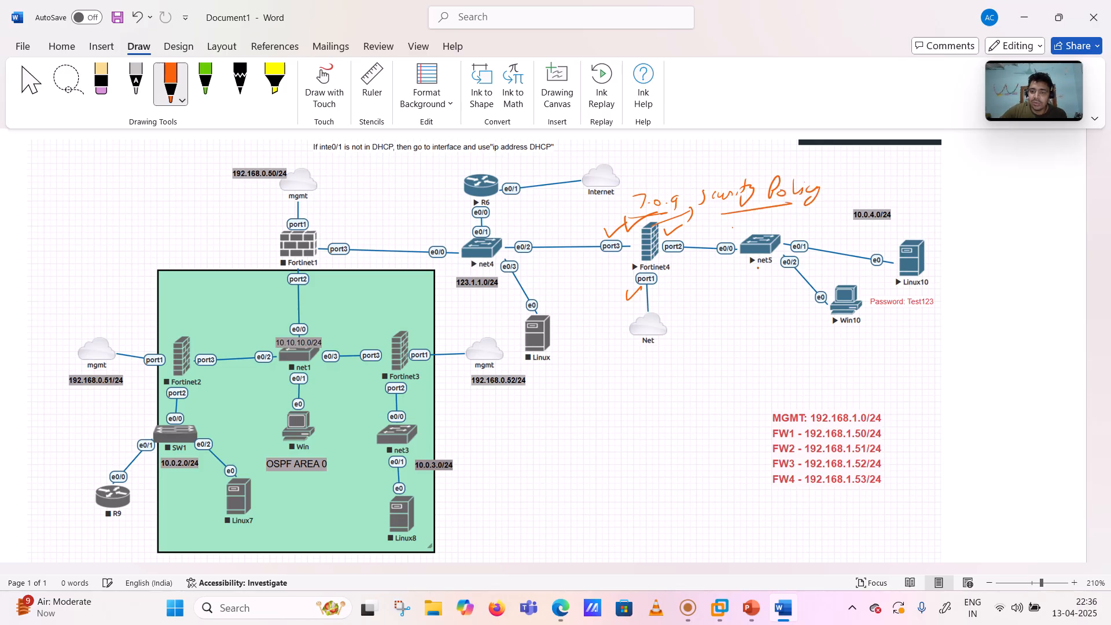
- Draw traffic arrows from the inside network toward net4, and tick the Linux10 and Win10 hosts
mouse_move(777, 289)
left_mouse_down()
mouse_move(695, 275)
mouse_move(707, 280)
left_mouse_up()
mouse_move(620, 270)
left_mouse_down()
mouse_move(568, 272)
mouse_move(583, 278)
left_mouse_up()
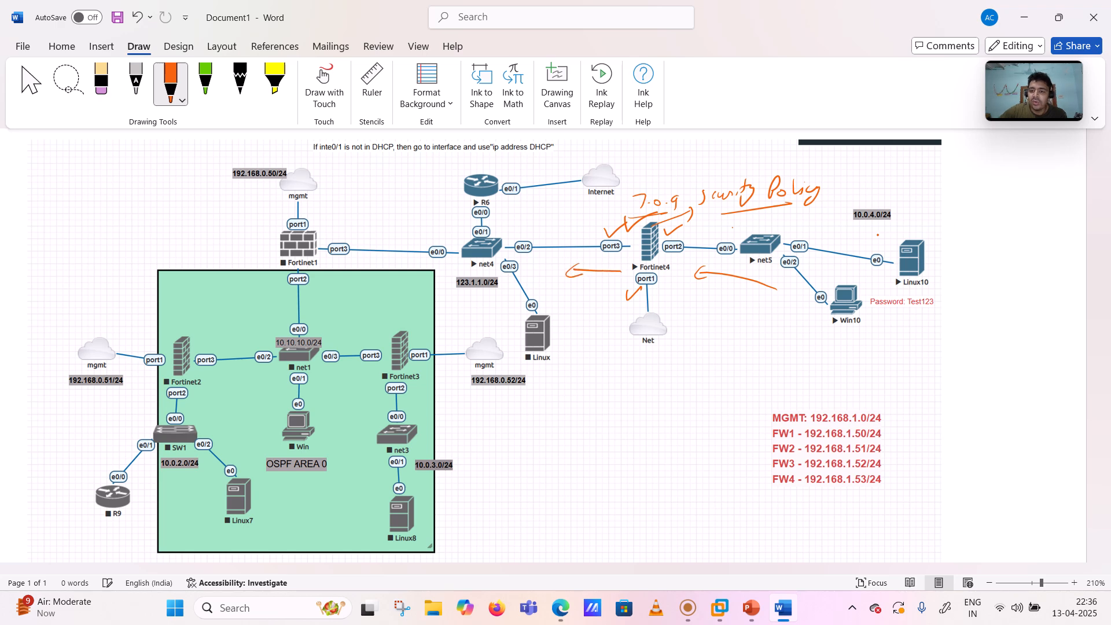
left_click_drag(902, 225, 941, 222)
mouse_move(800, 325)
left_mouse_down()
mouse_move(831, 317)
mouse_move(654, 325)
mouse_move(518, 267)
mouse_move(452, 215)
mouse_move(489, 178)
mouse_move(579, 173)
left_mouse_up()
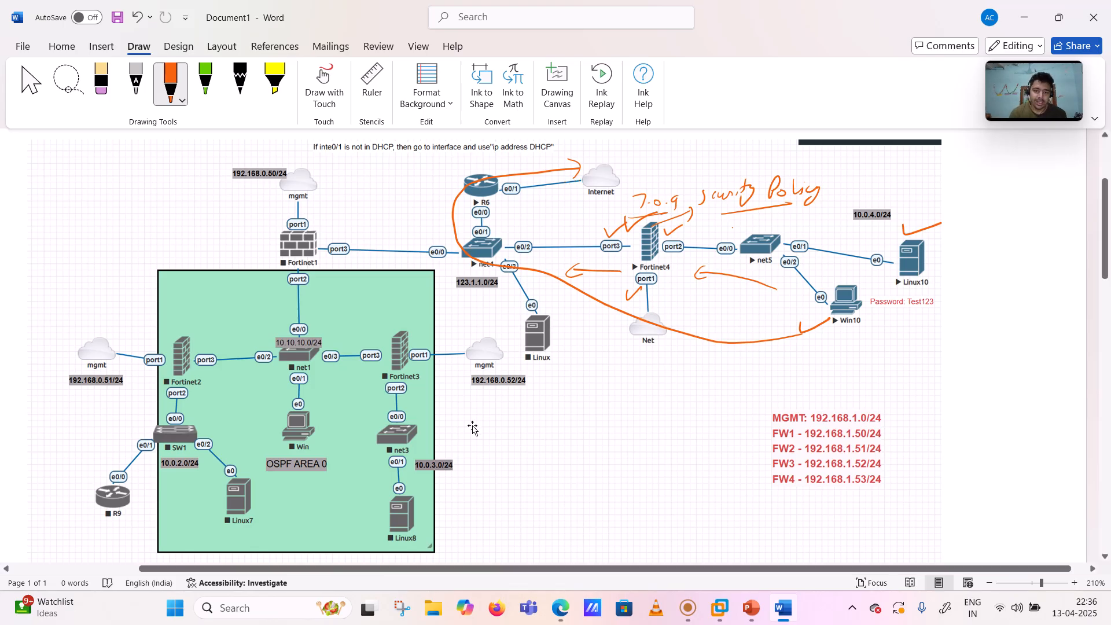
left_click(557, 607)
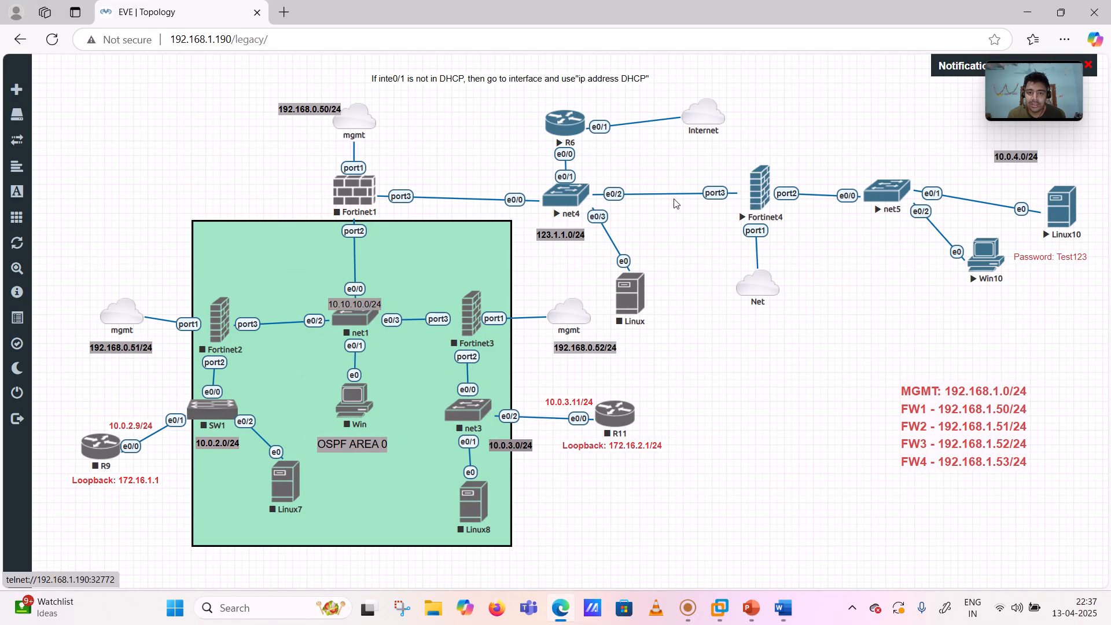
- Stop the Fortinet4, net5, net4 and R6 nodes
right_click(755, 189)
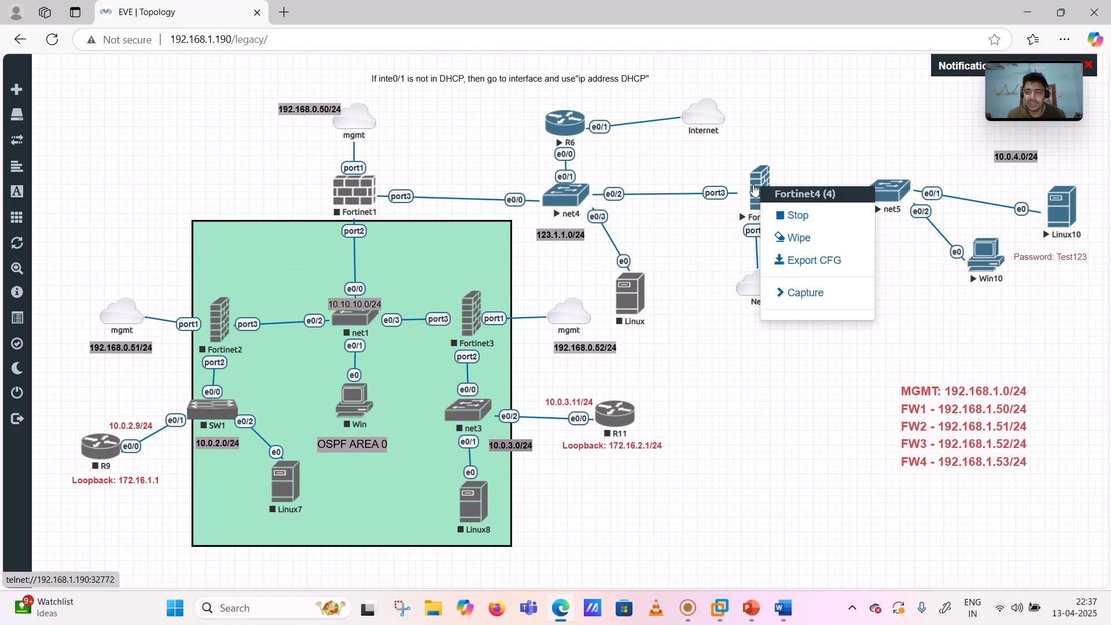
left_click(773, 215)
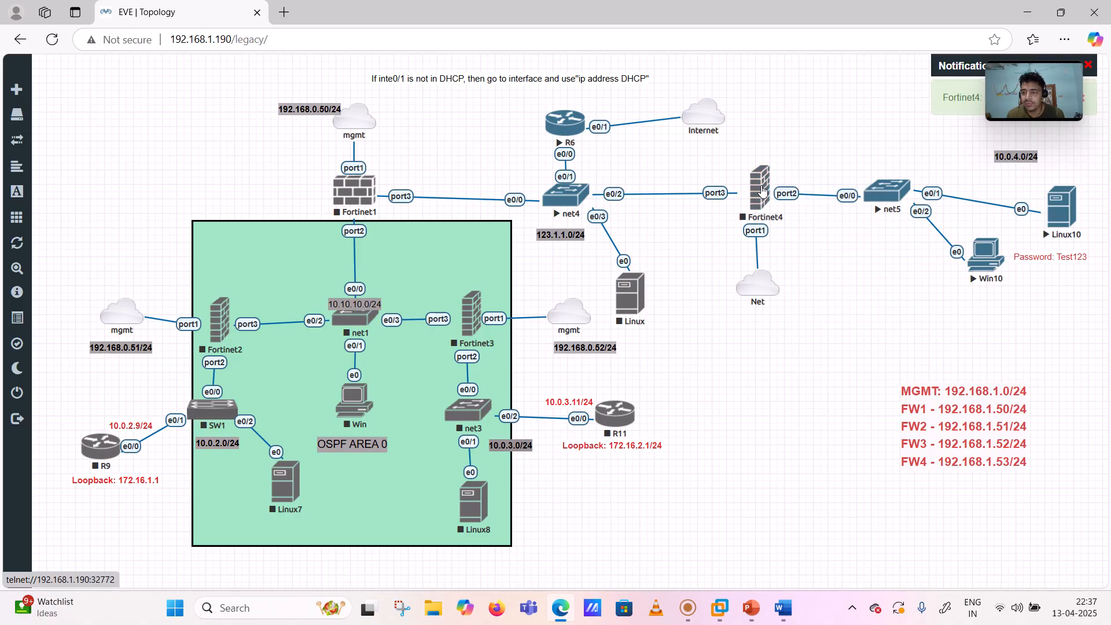
right_click(895, 193)
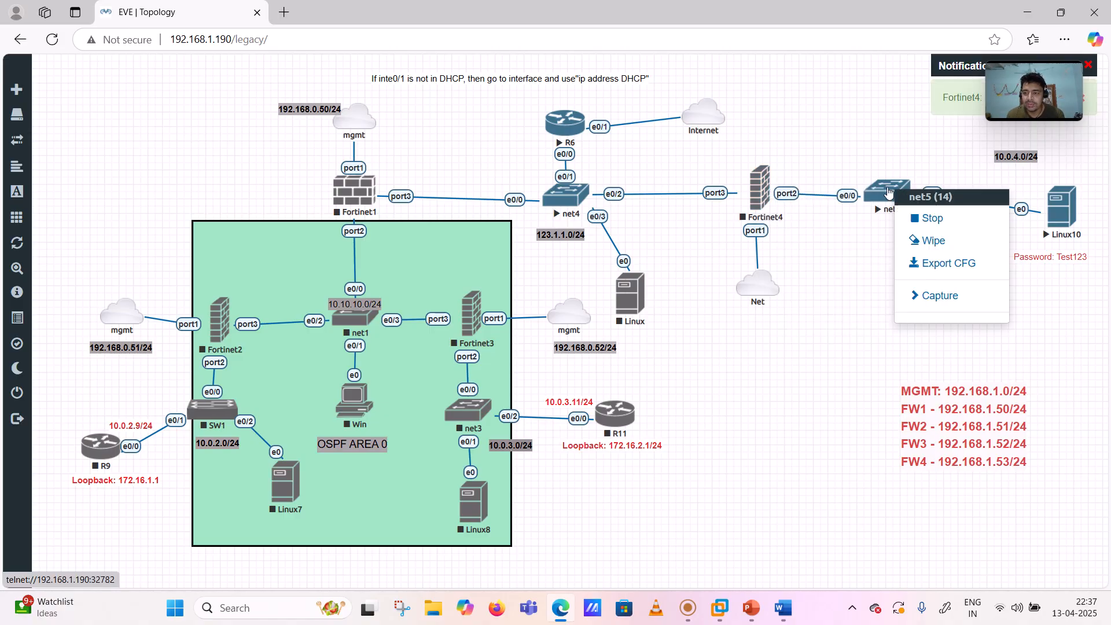
left_click(913, 226)
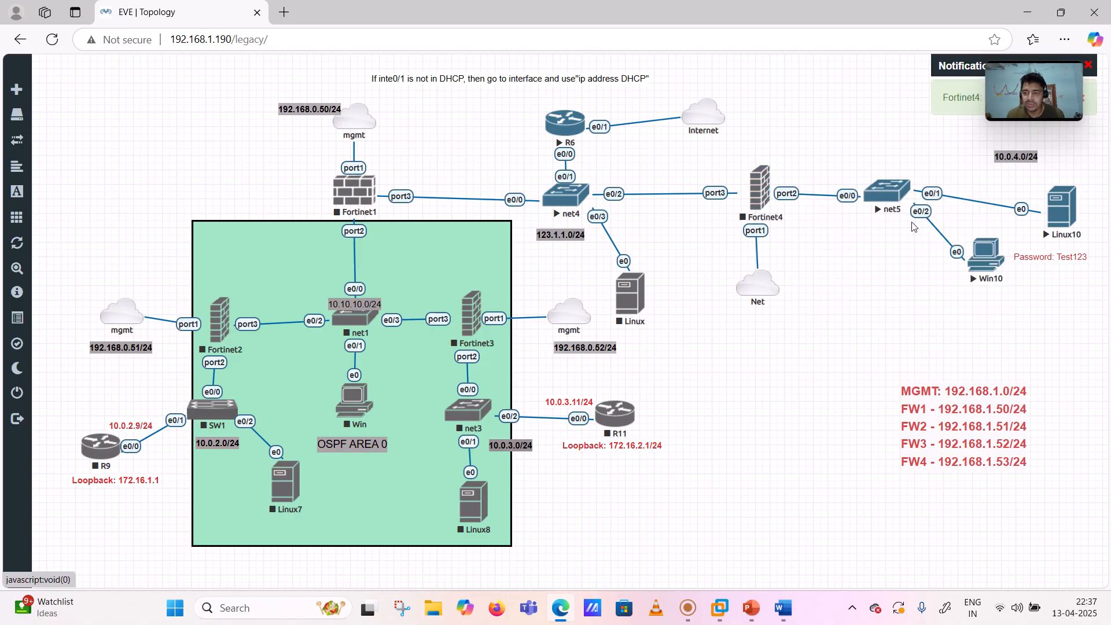
right_click(561, 199)
left_click(598, 223)
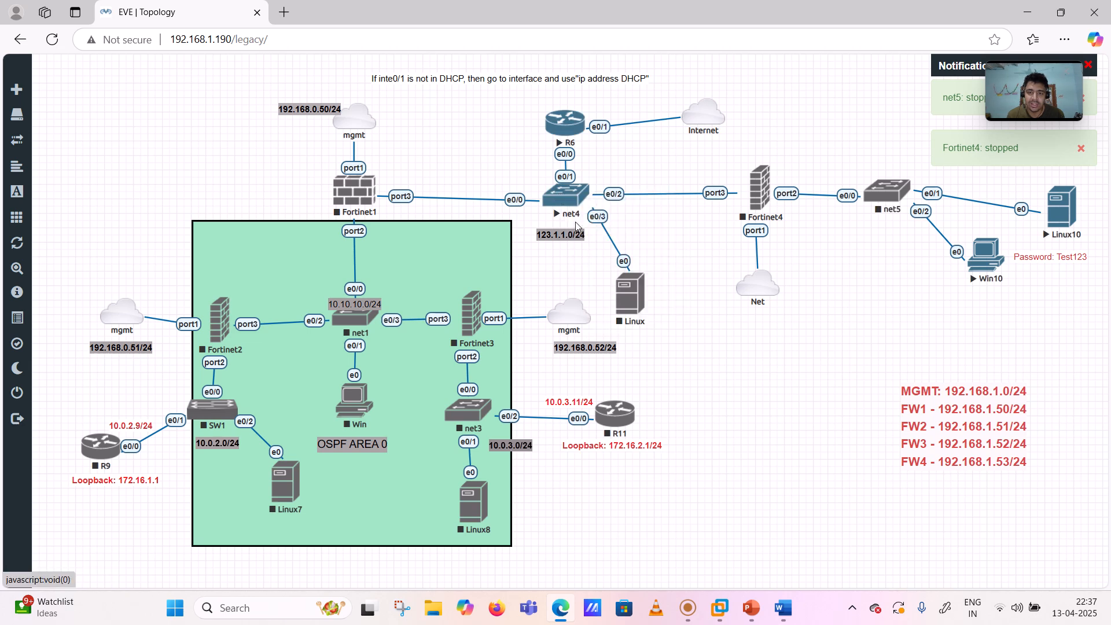
right_click(560, 132)
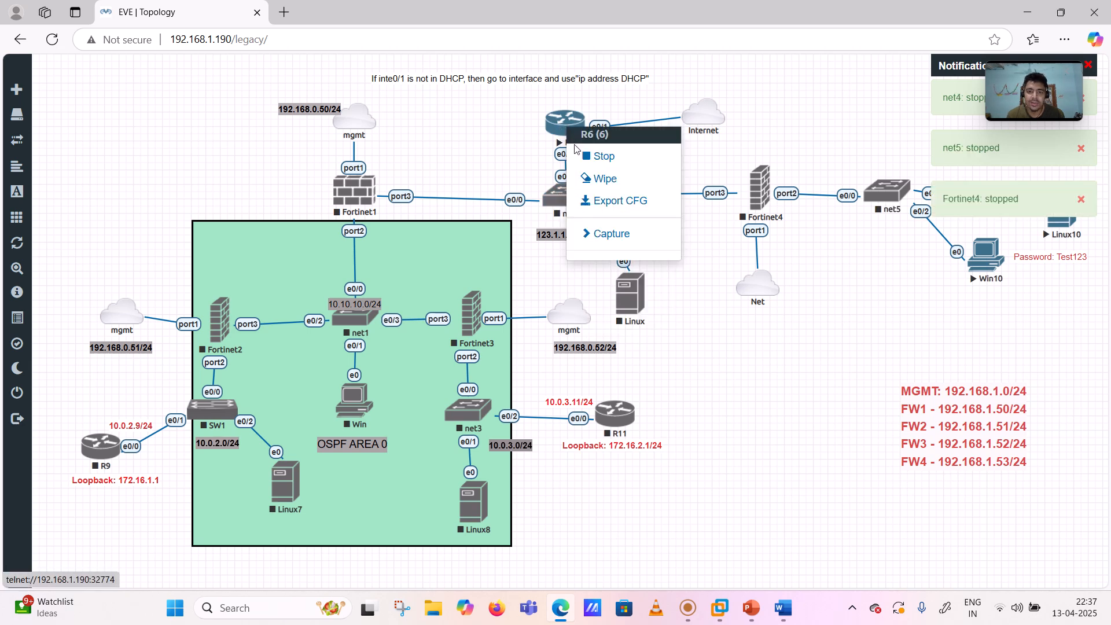
left_click(581, 153)
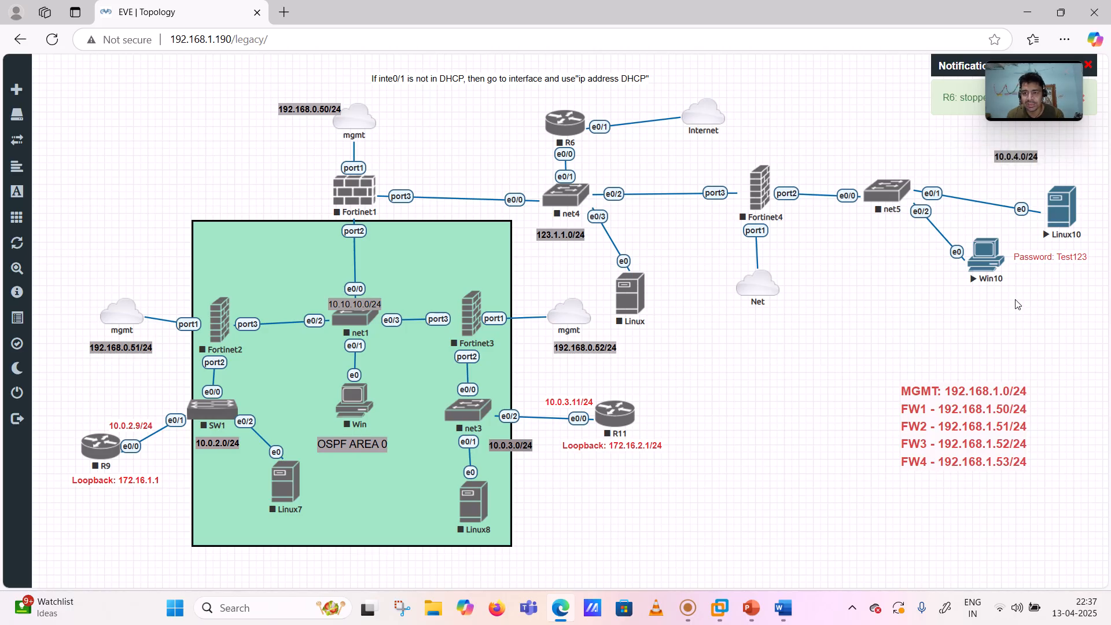
- Wipe Fortinet4 back to a clean state
right_click(755, 198)
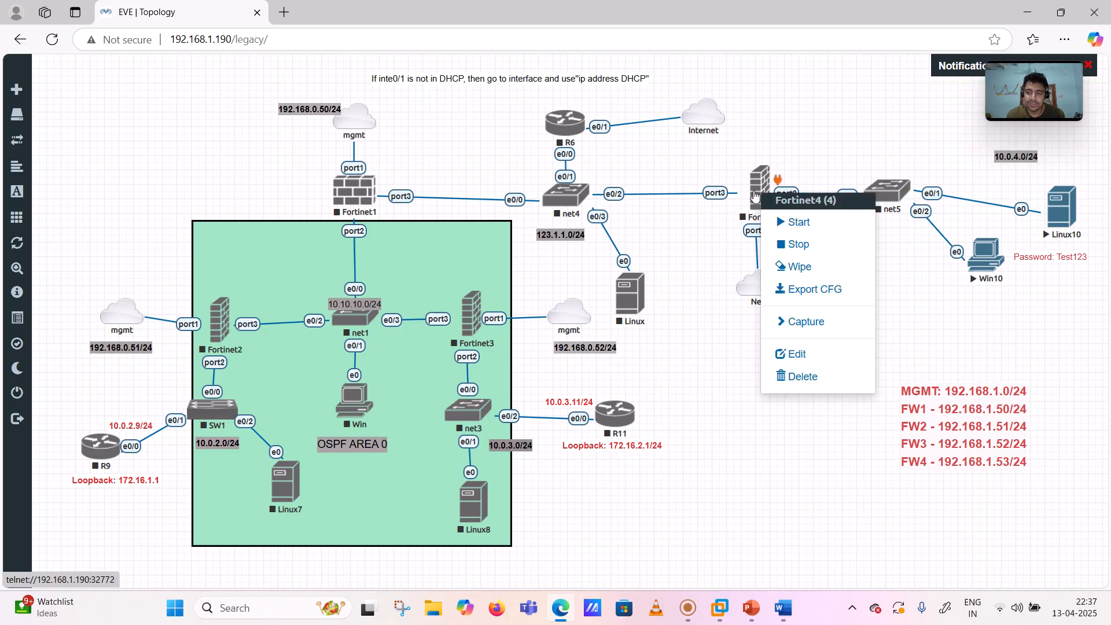
left_click(786, 267)
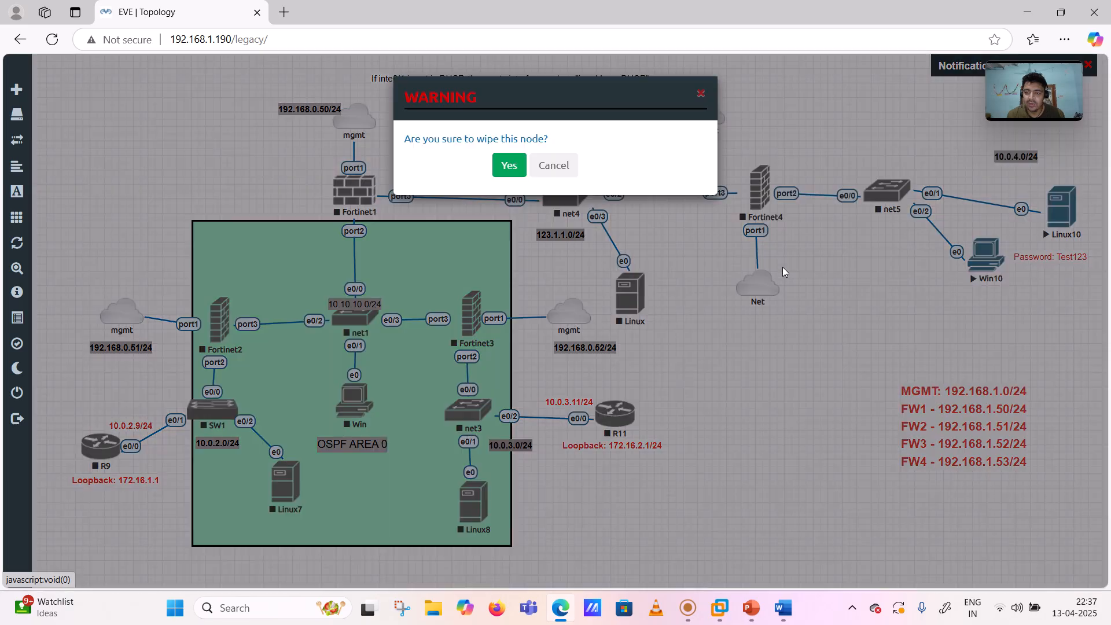
left_click(515, 167)
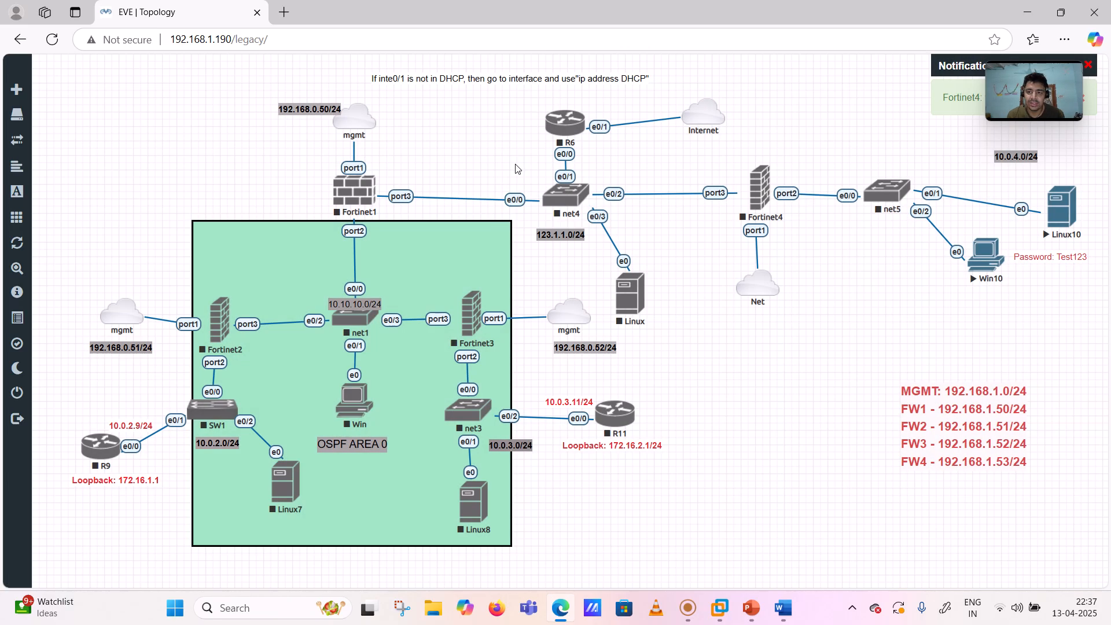
- Start Fortinet4, net5, net4 and R6 again
right_click(758, 198)
left_click(780, 226)
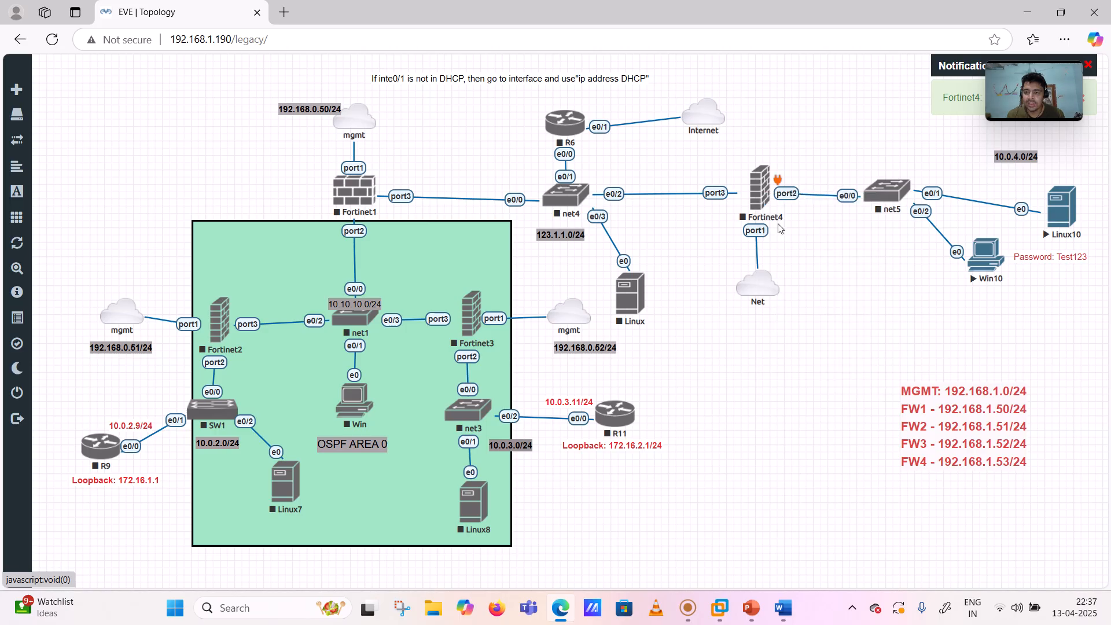
right_click(872, 200)
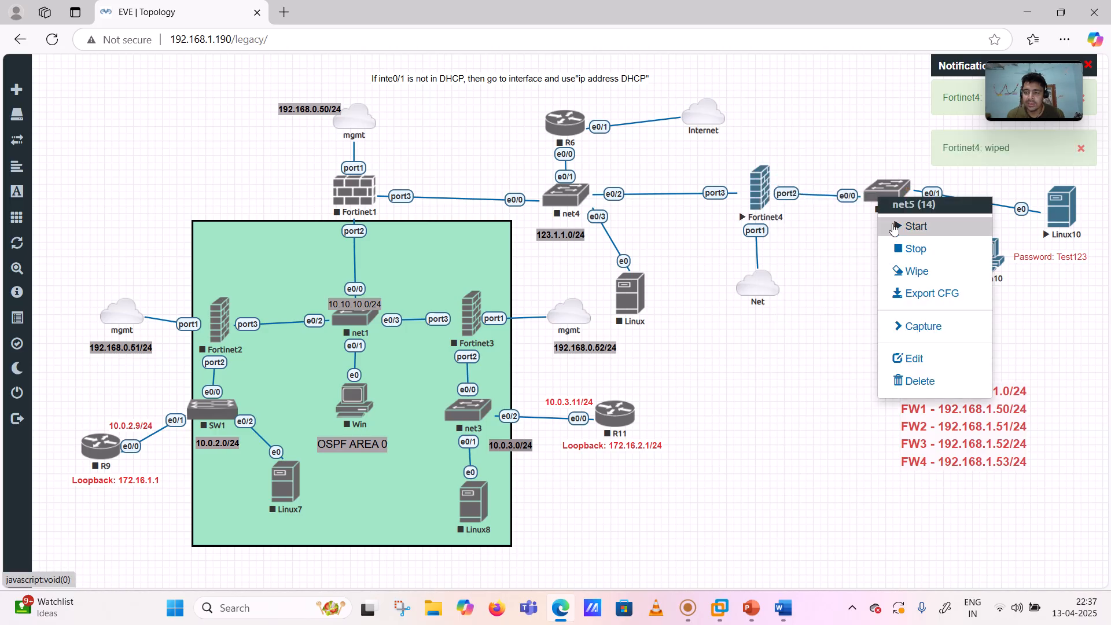
left_click(911, 226)
right_click(570, 202)
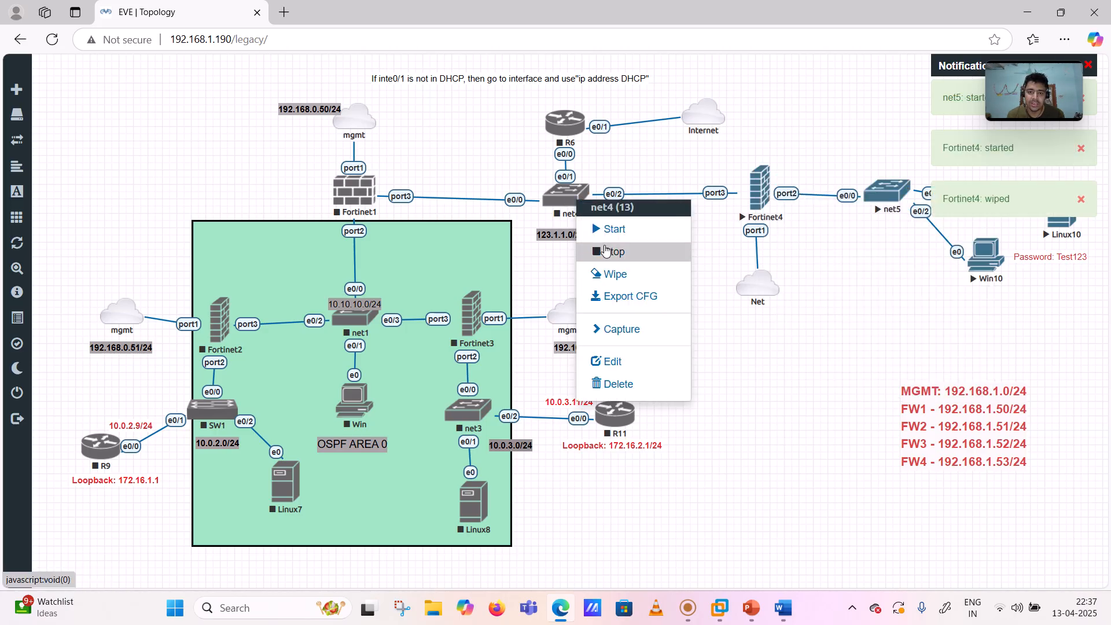
left_click(602, 230)
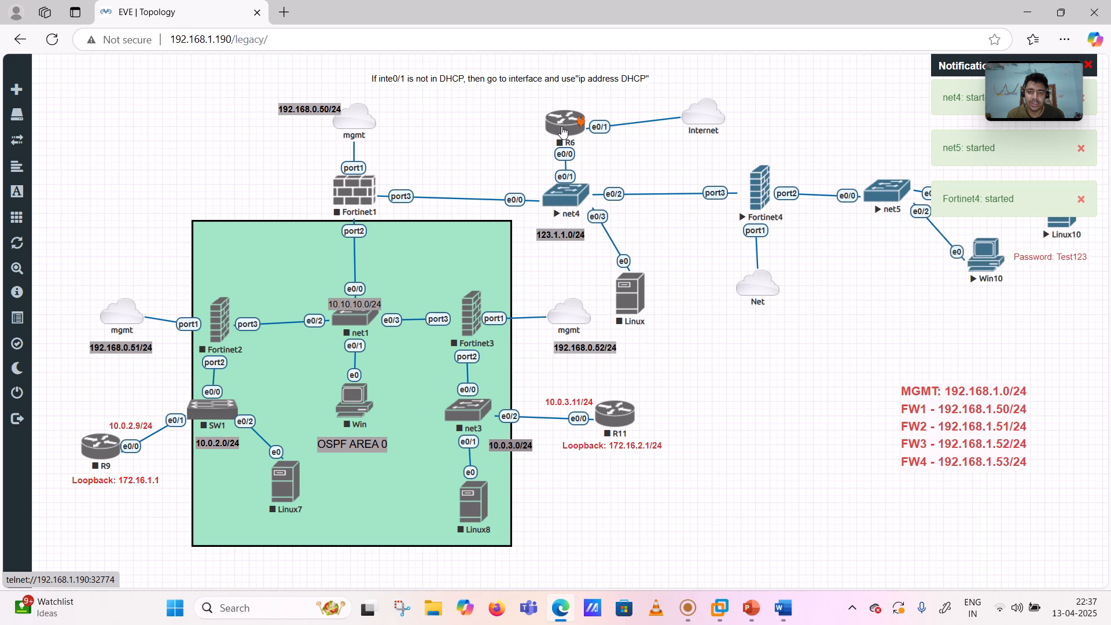
right_click(556, 132)
left_click(595, 160)
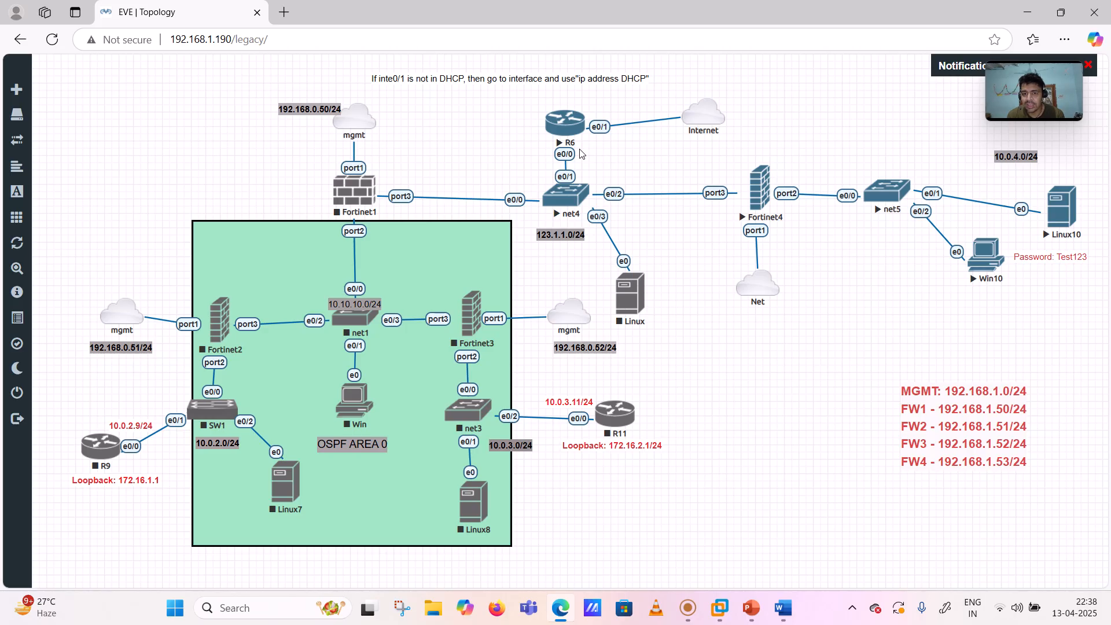
- Open a console session to Fortinet4 and lock the lab so nodes stay in place
left_click(761, 183)
left_click(626, 119)
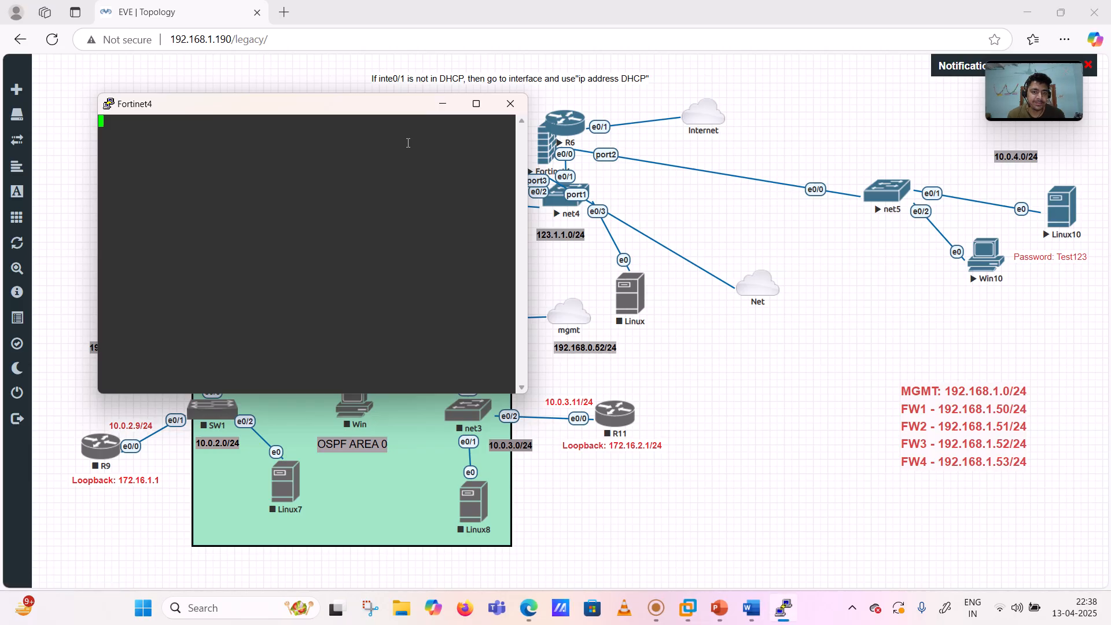
left_click(734, 186)
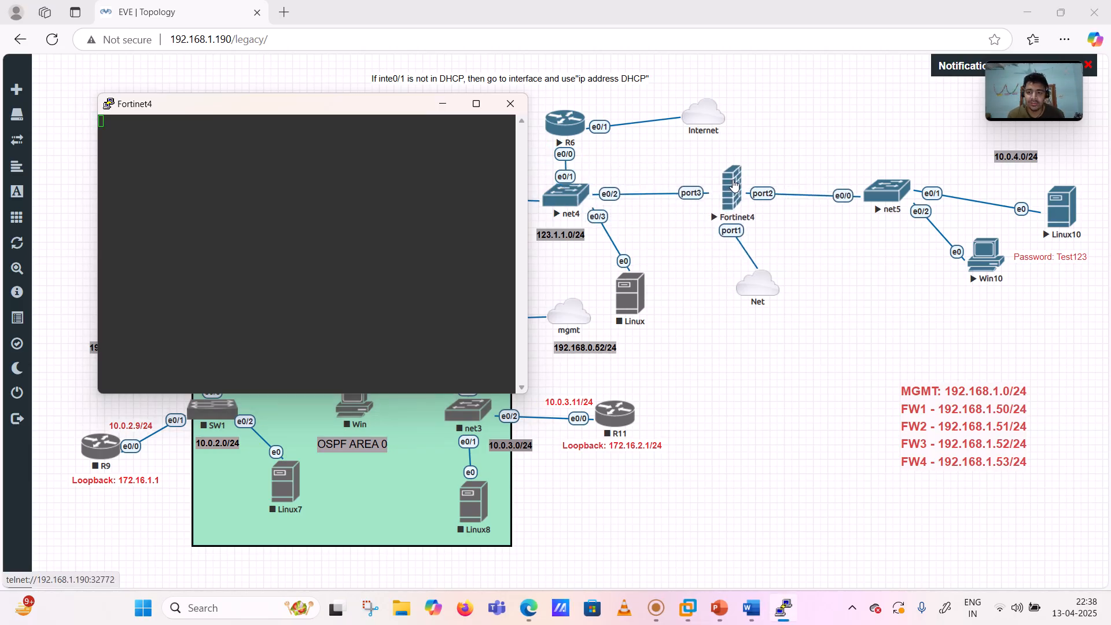
left_click(40, 345)
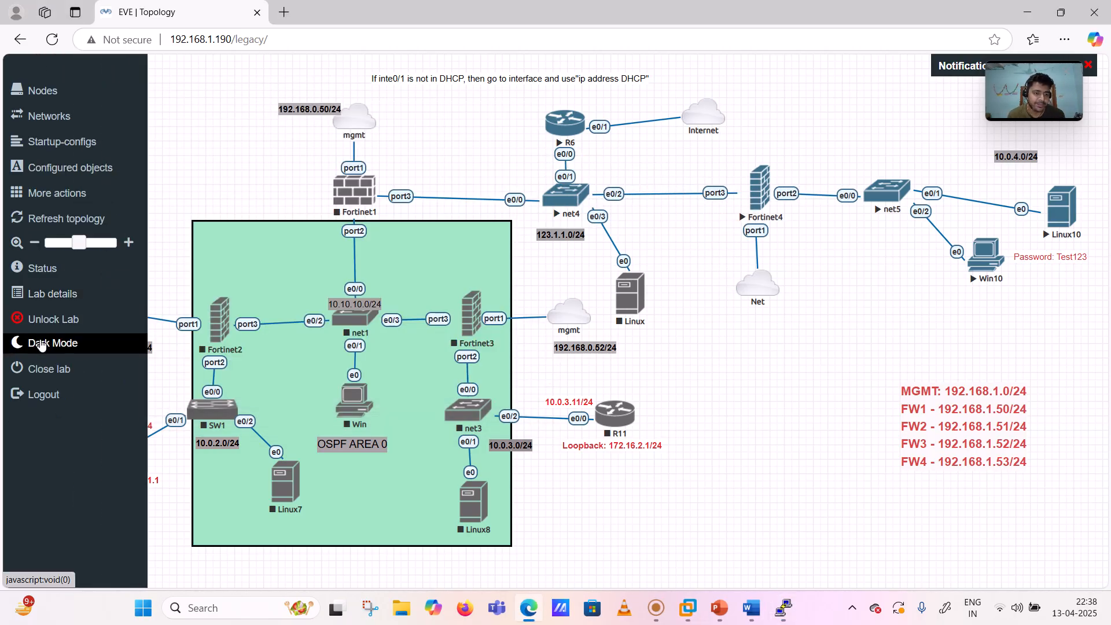
left_click(779, 605)
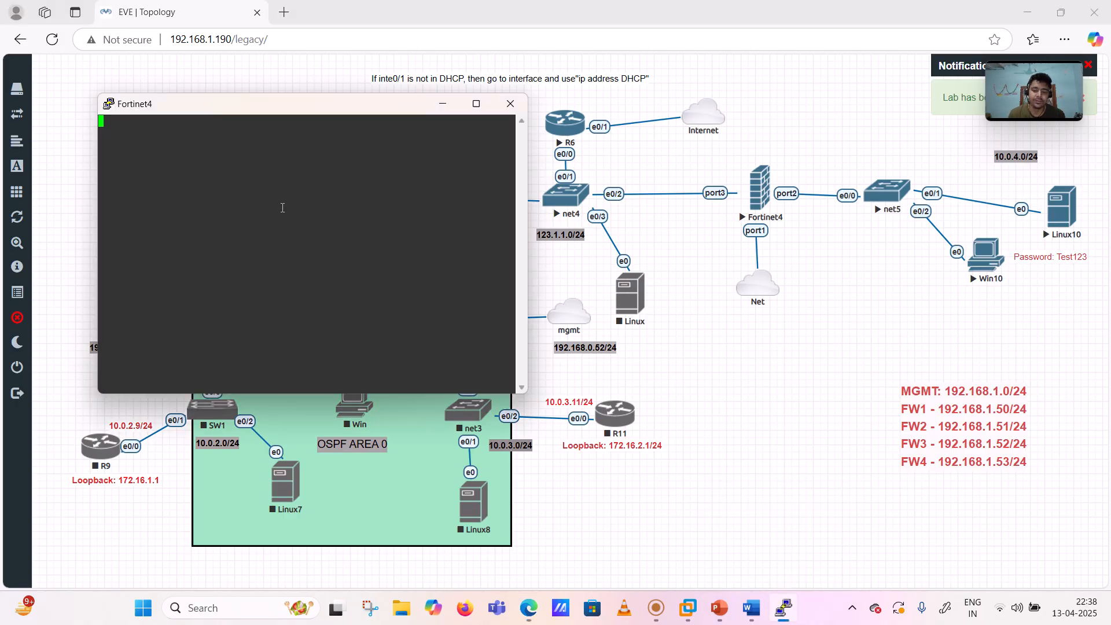
- Log in to Fortinet4 as admin with the default empty password
key("Return")
key("Return")
type("admin")
key("Return")
key("Return")
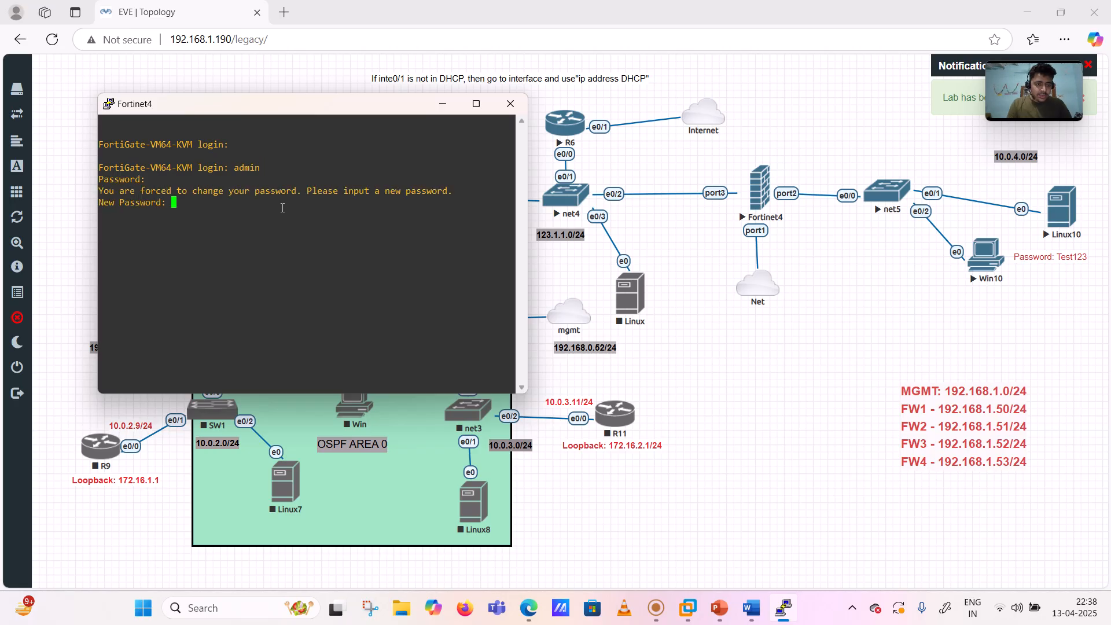
key("Return")
key("Return")
key("Return")
key("Return")
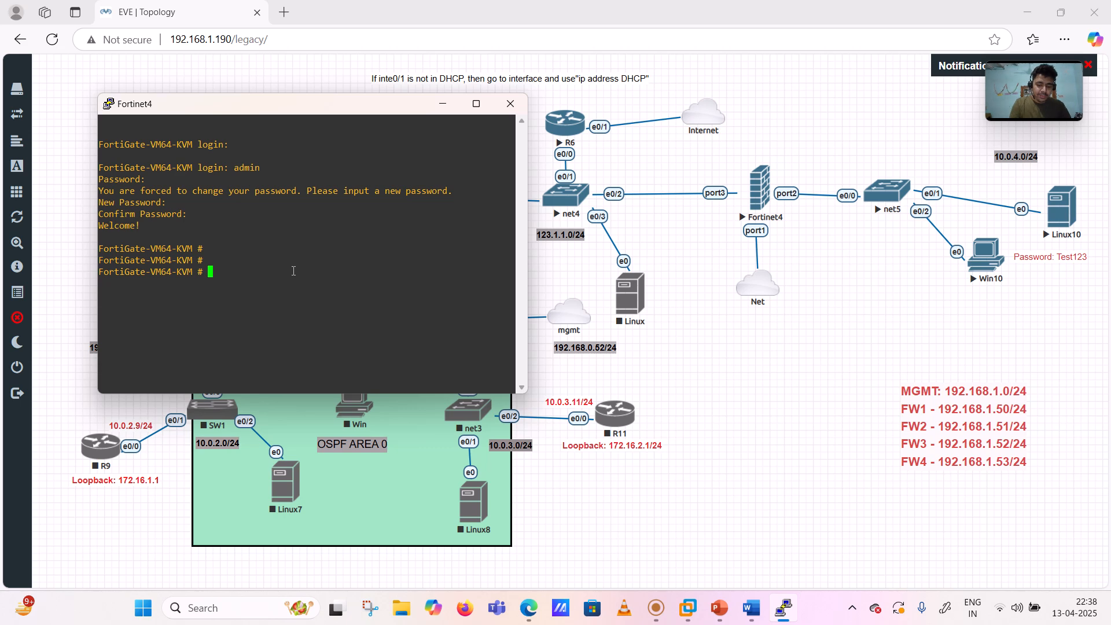
- Run 'show system interface' and review port1's configuration
type("sh sy")
type("stem interface")
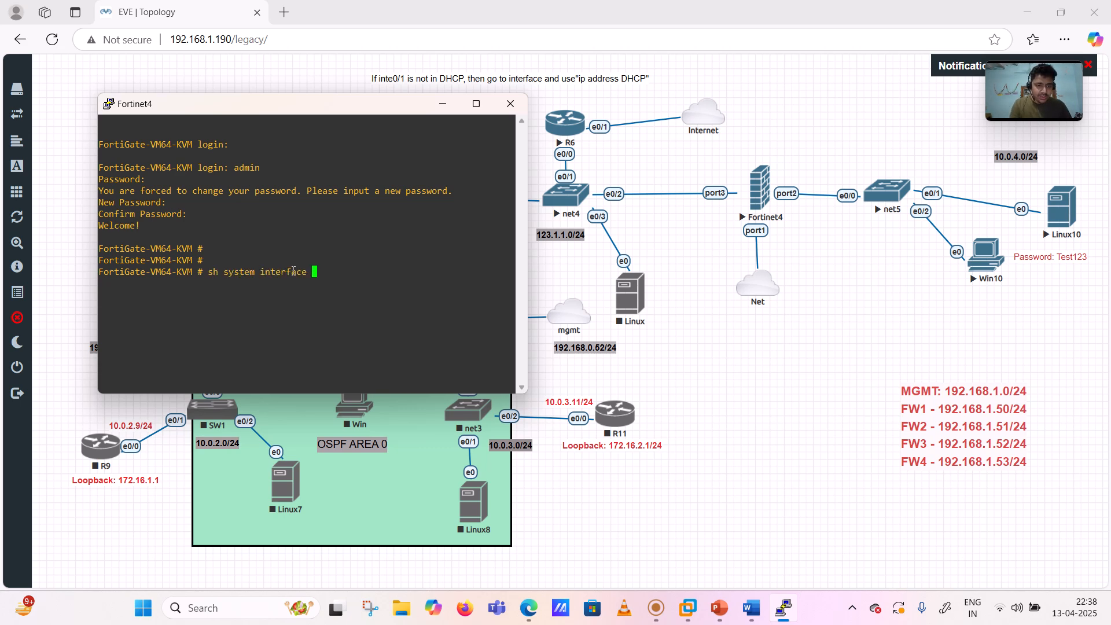
key("Return")
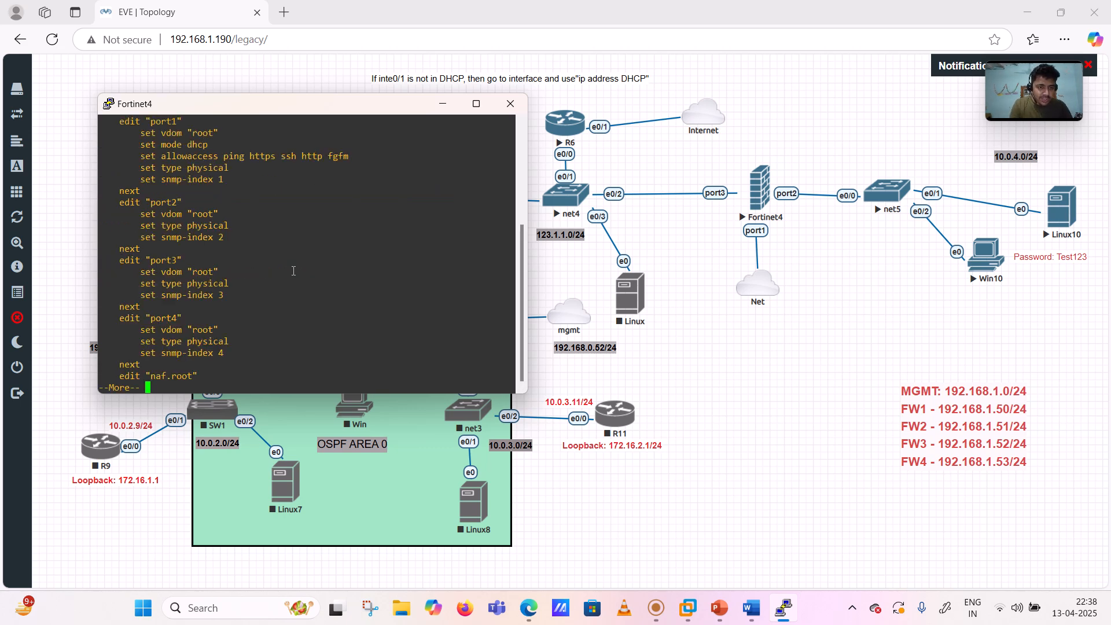
left_click_drag(141, 134, 221, 179)
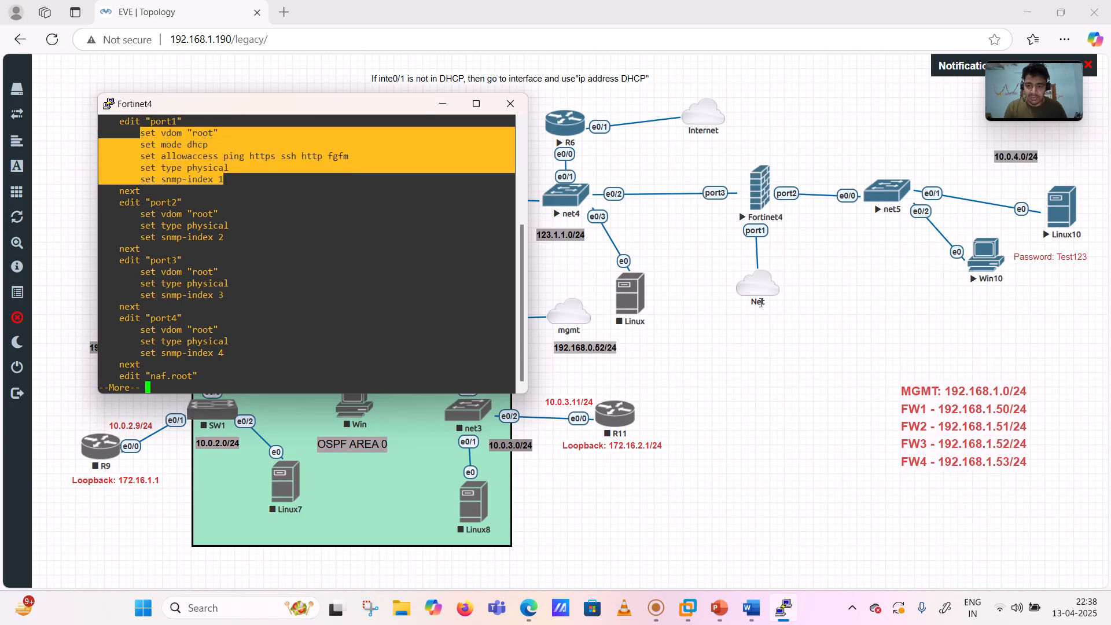
key("q")
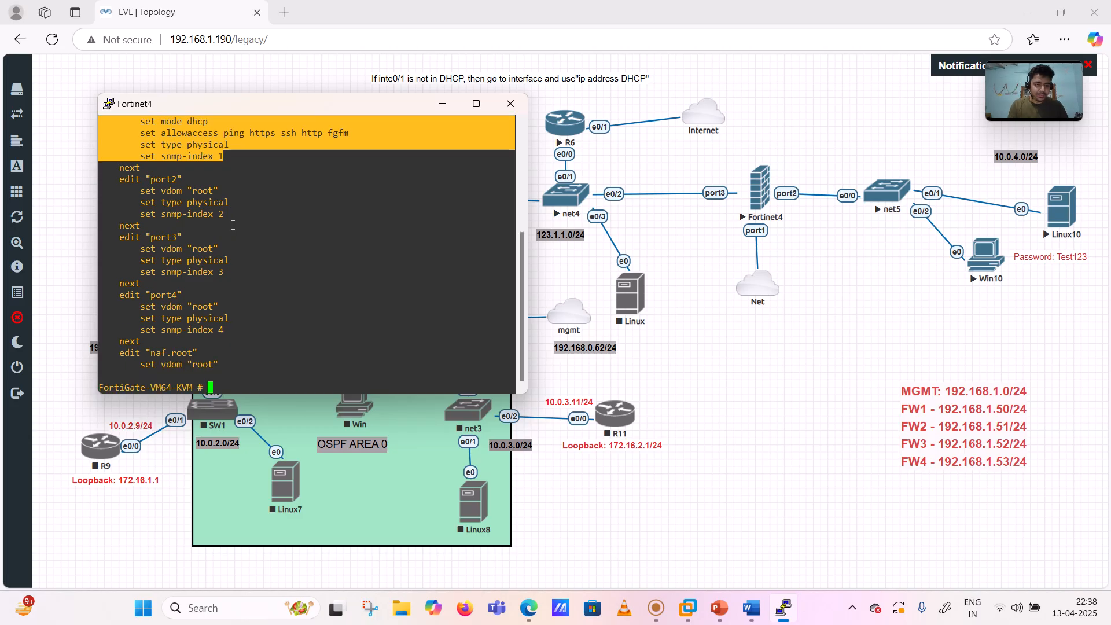
- Run 'get system interface physical' to confirm port1's DHCP address 192.168.1.2
key("Return")
key("Return")
type("get ")
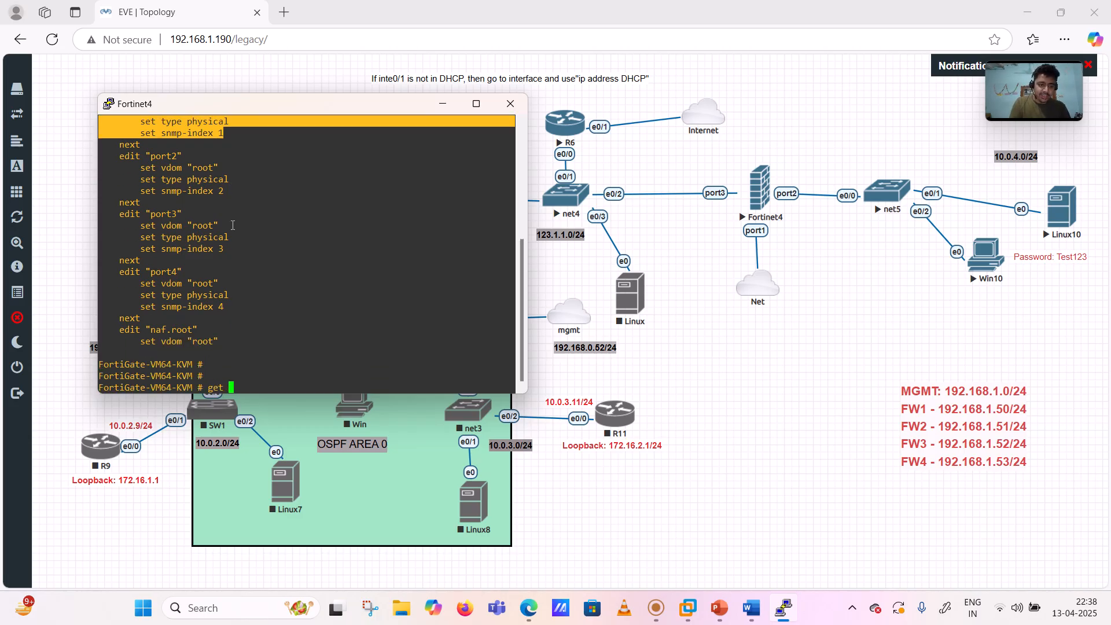
type("system interface physical")
key("Return")
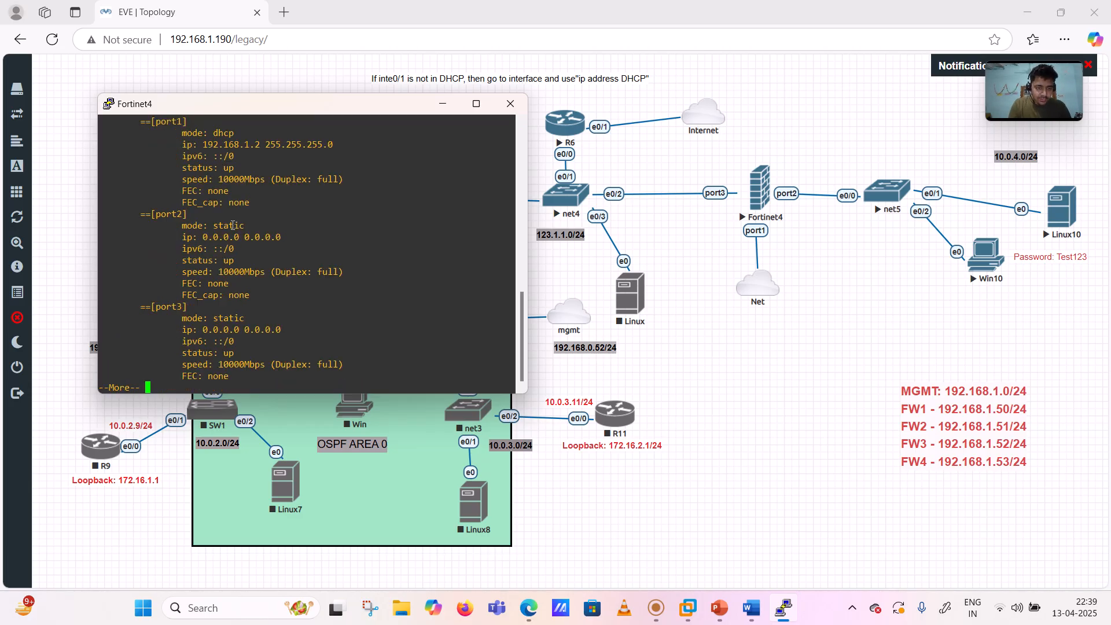
left_click_drag(261, 145, 203, 150)
key("ctrl+c")
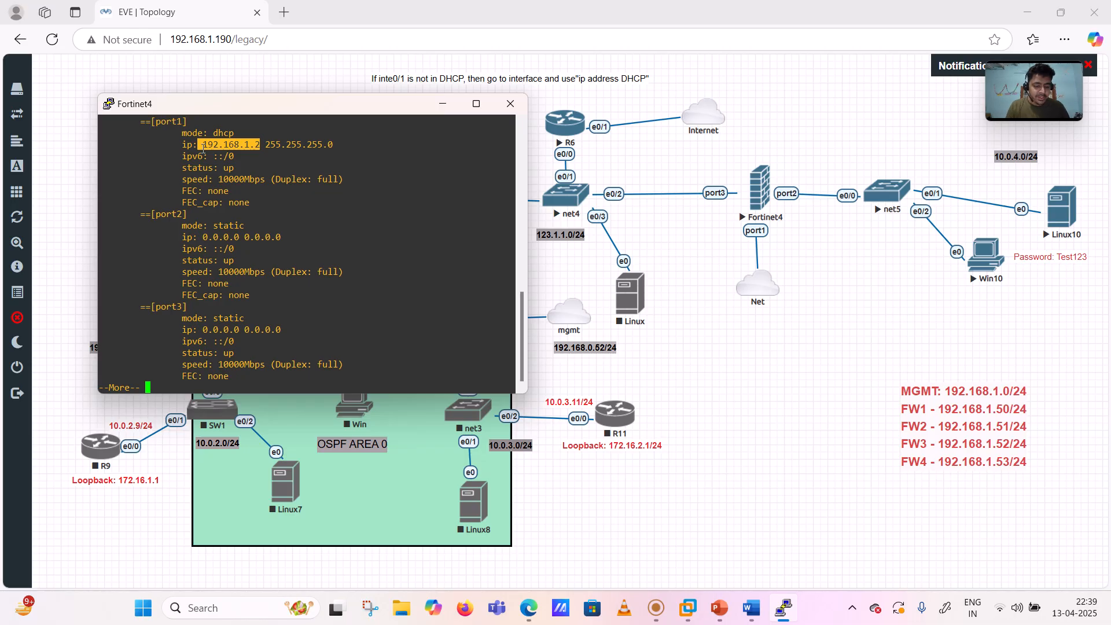
key("space")
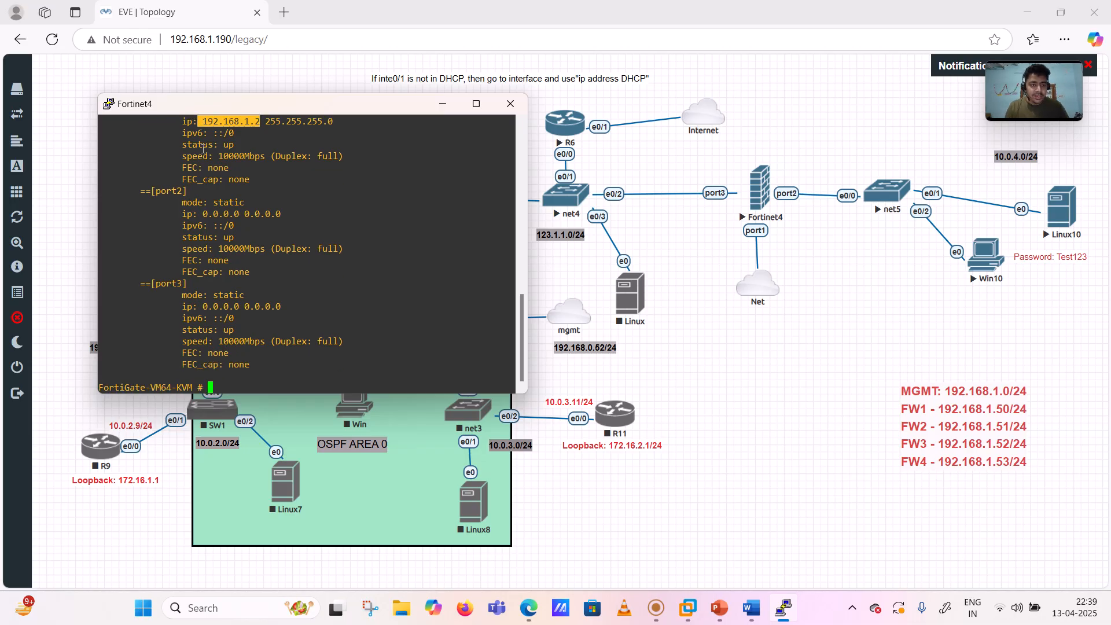
- Browse to 192.168.1.2 in a new tab and log in as admin with the password
left_click(283, 12)
key("ctrl+v")
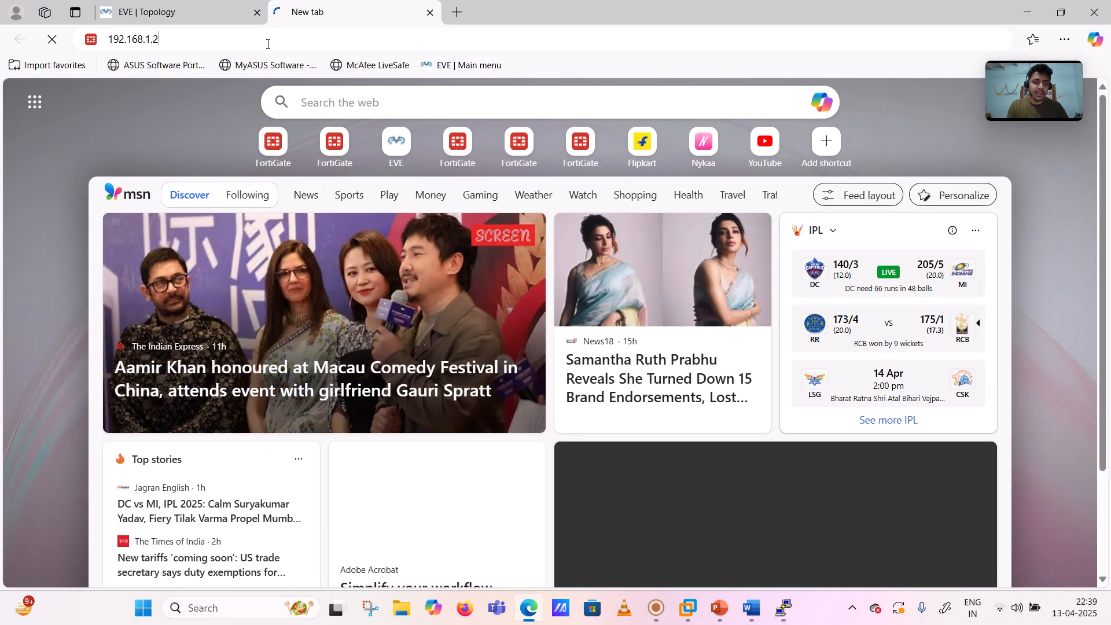
key("Return")
type("admin")
key("Tab")
type("123")
key("Return")
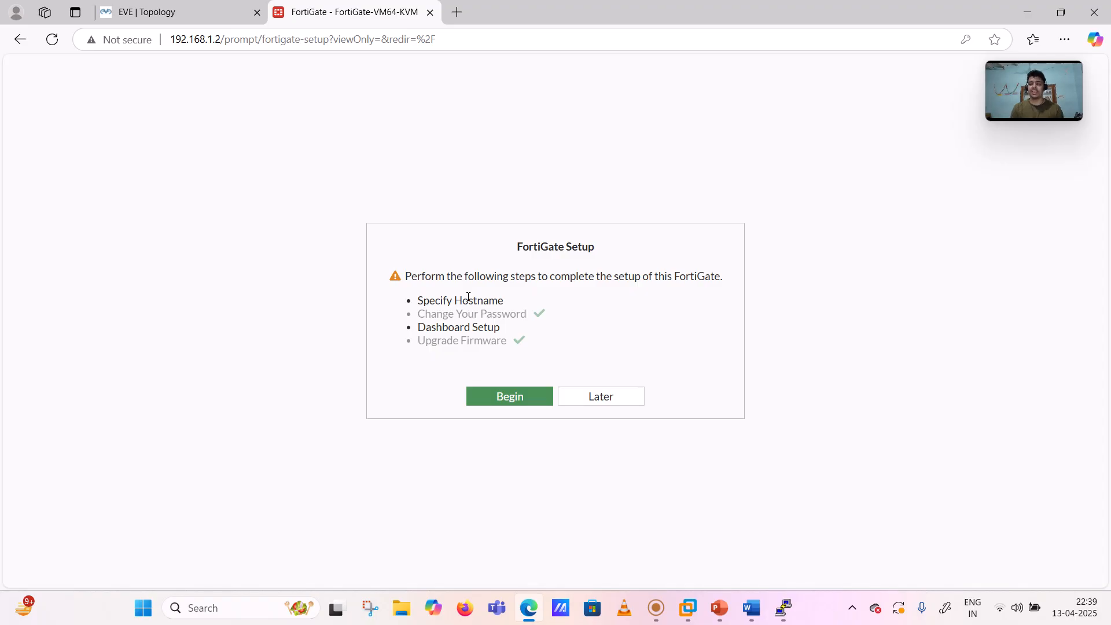
- Complete initial setup keeping the default hostname and the Optimal dashboard set
left_click(173, 11)
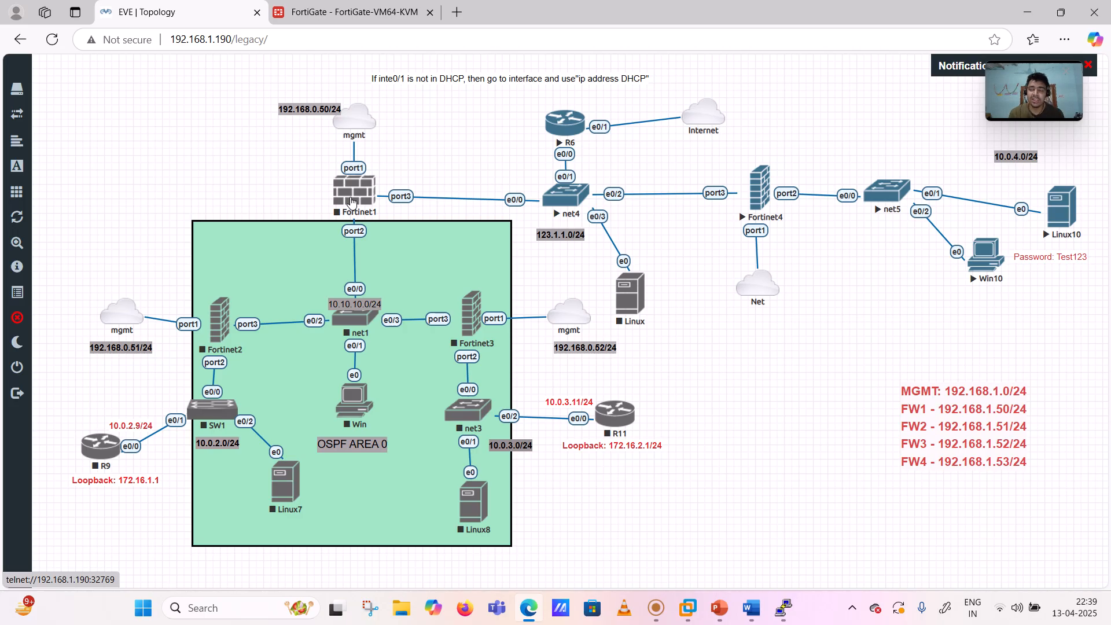
left_click(370, 14)
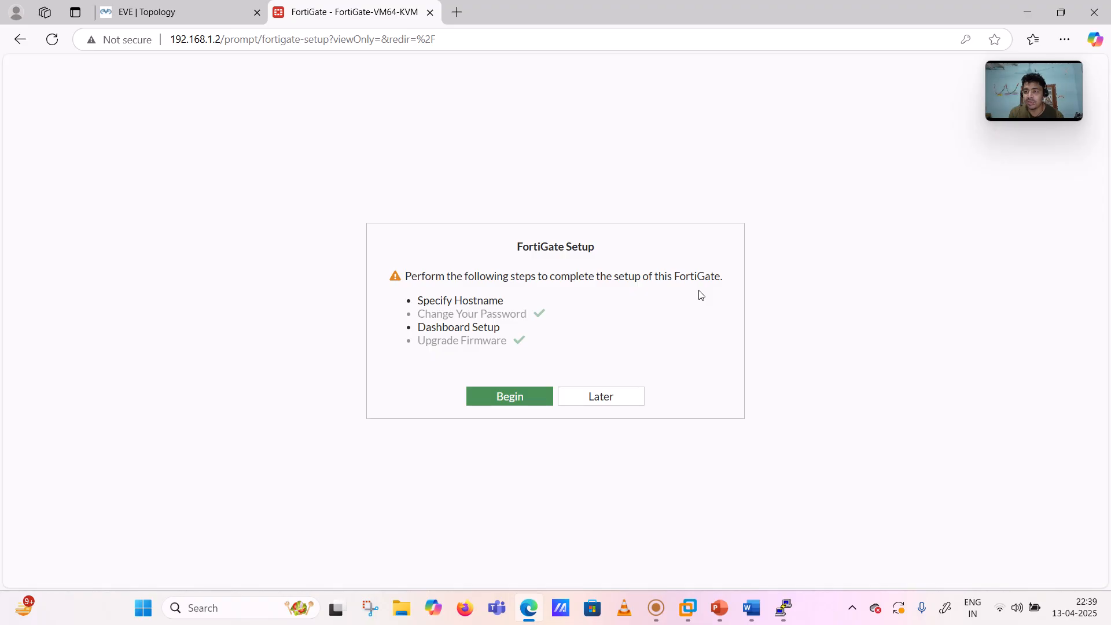
left_click(509, 400)
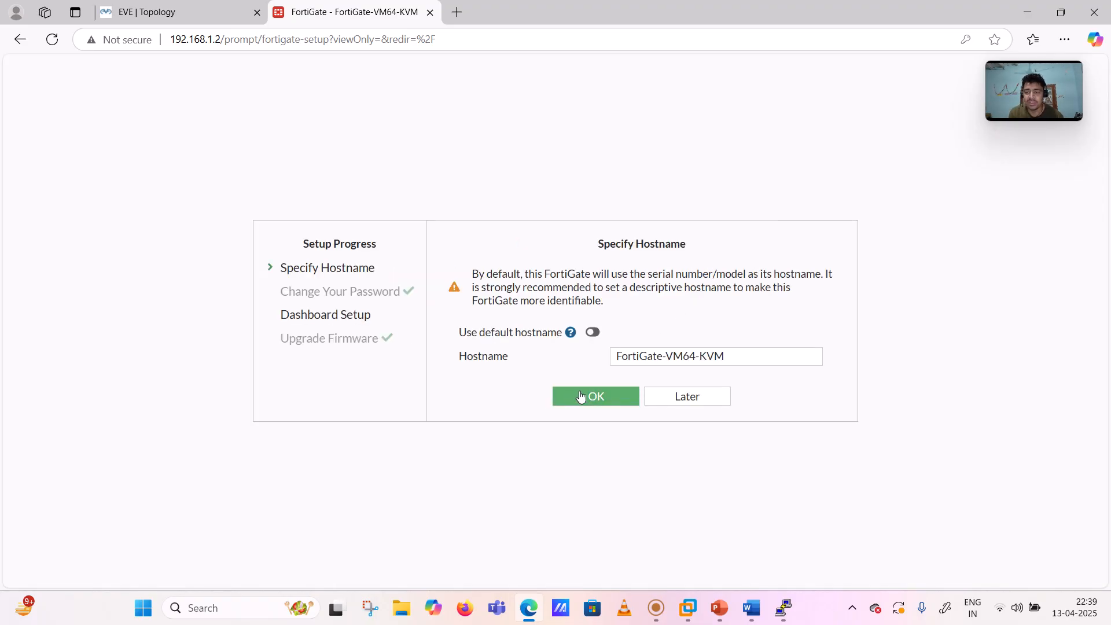
left_click(581, 396)
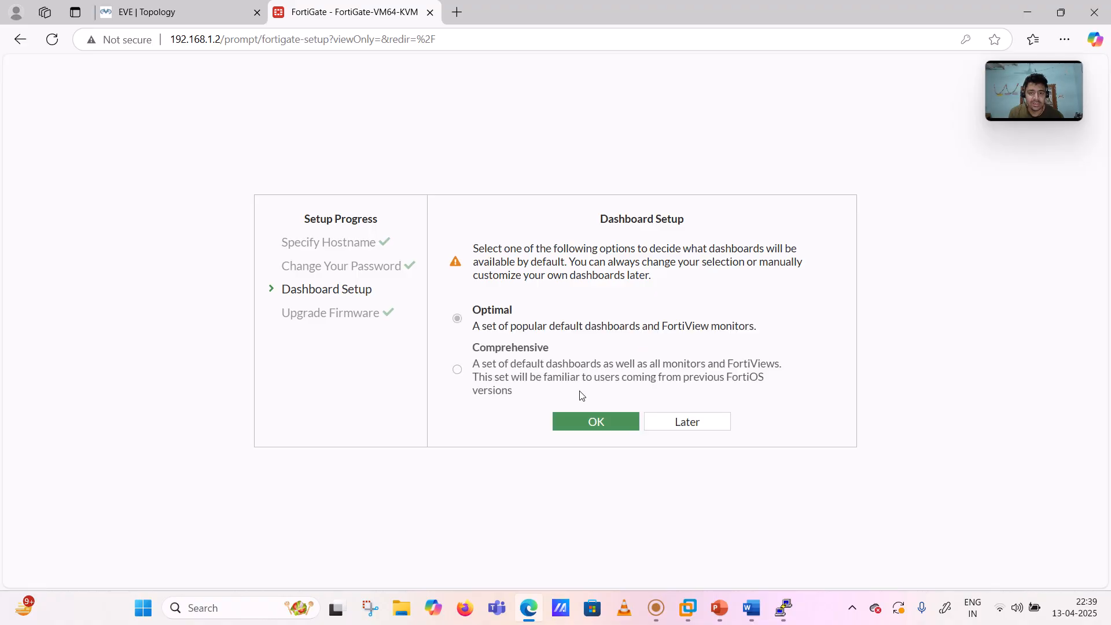
left_click(580, 422)
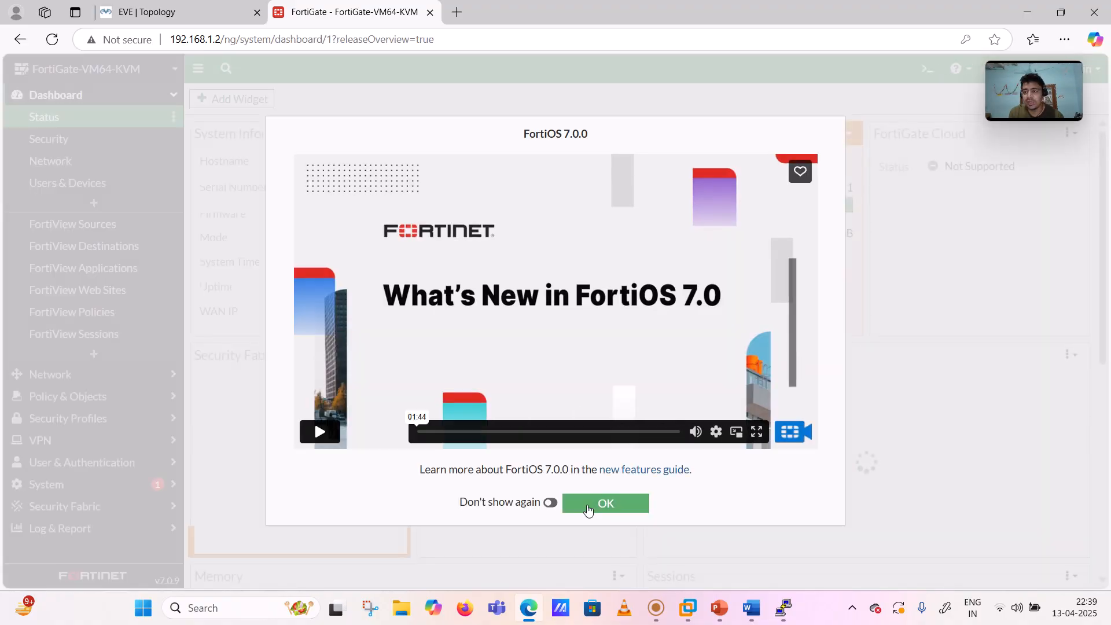
- Dismiss the FortiOS 7.0 What's New dialog
left_click(587, 511)
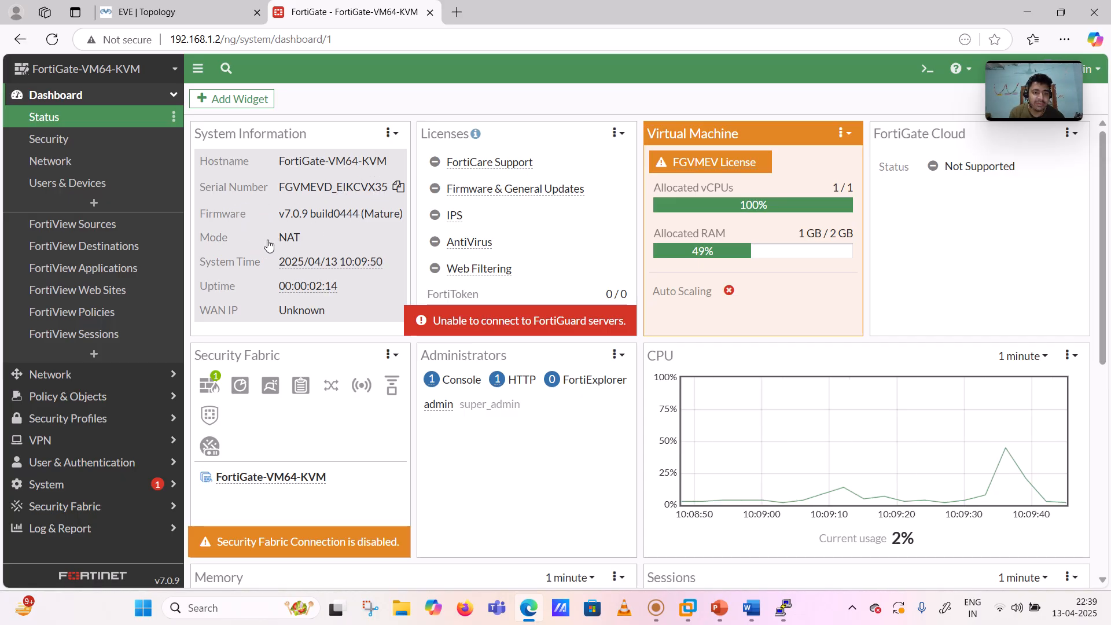
mouse_move(324, 270)
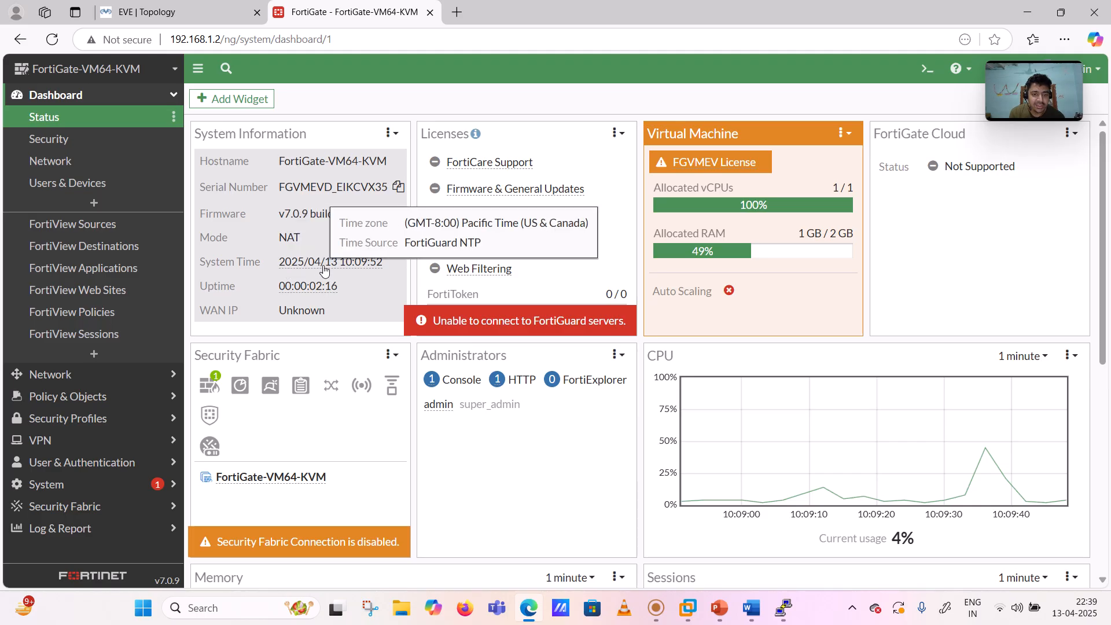
mouse_move(328, 297)
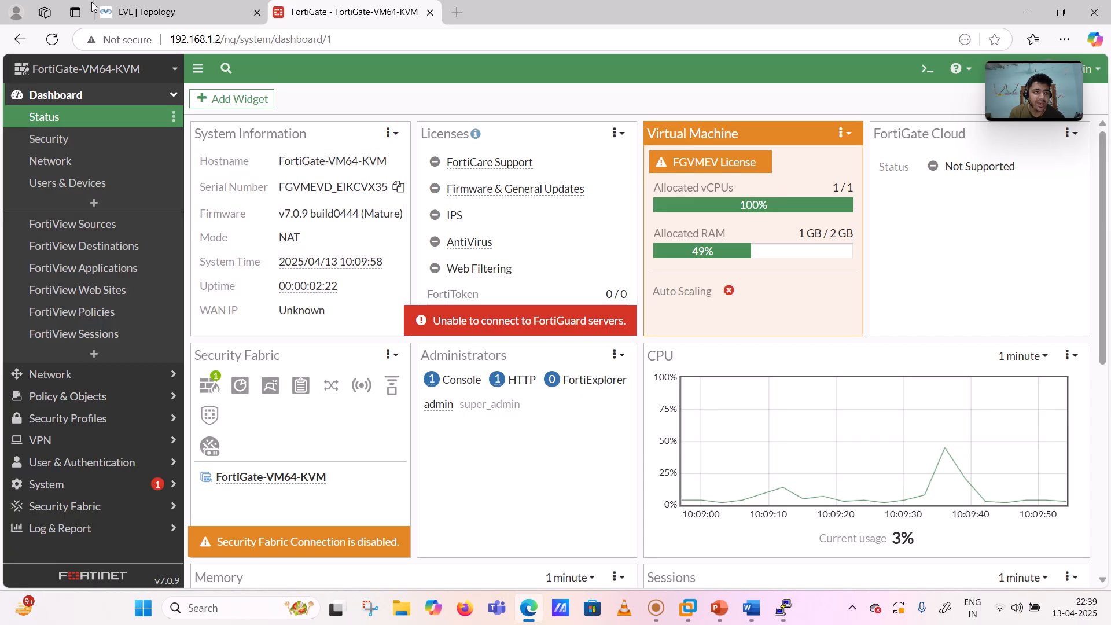
- Reload the Status dashboard and review widgets showing v7.0.9 in NAT mode
left_click(51, 40)
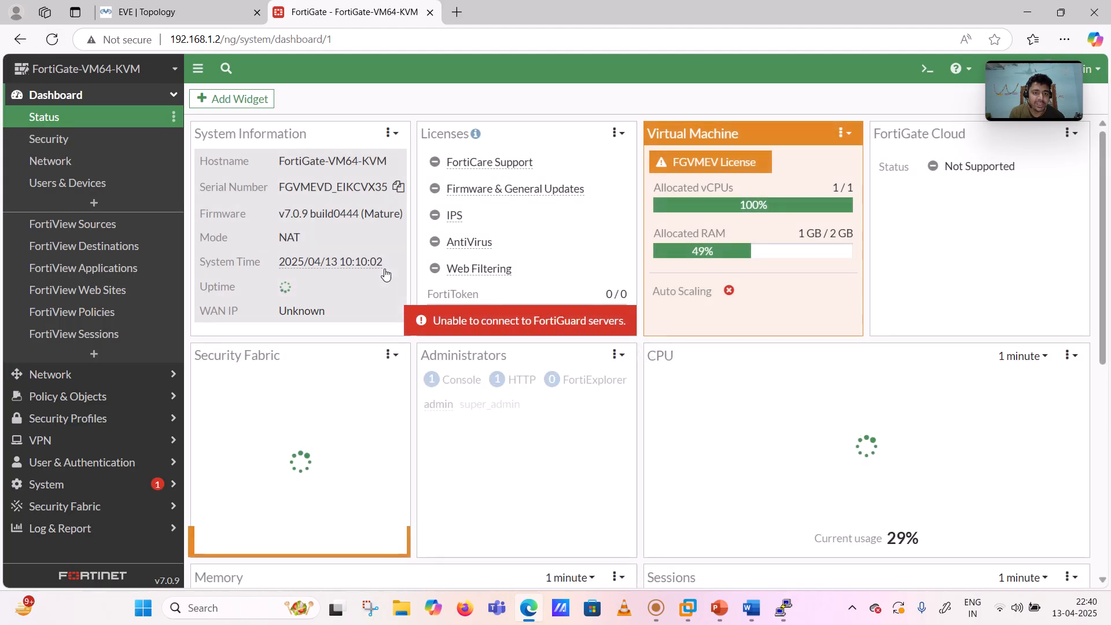
scroll(354, 267, "down", 1)
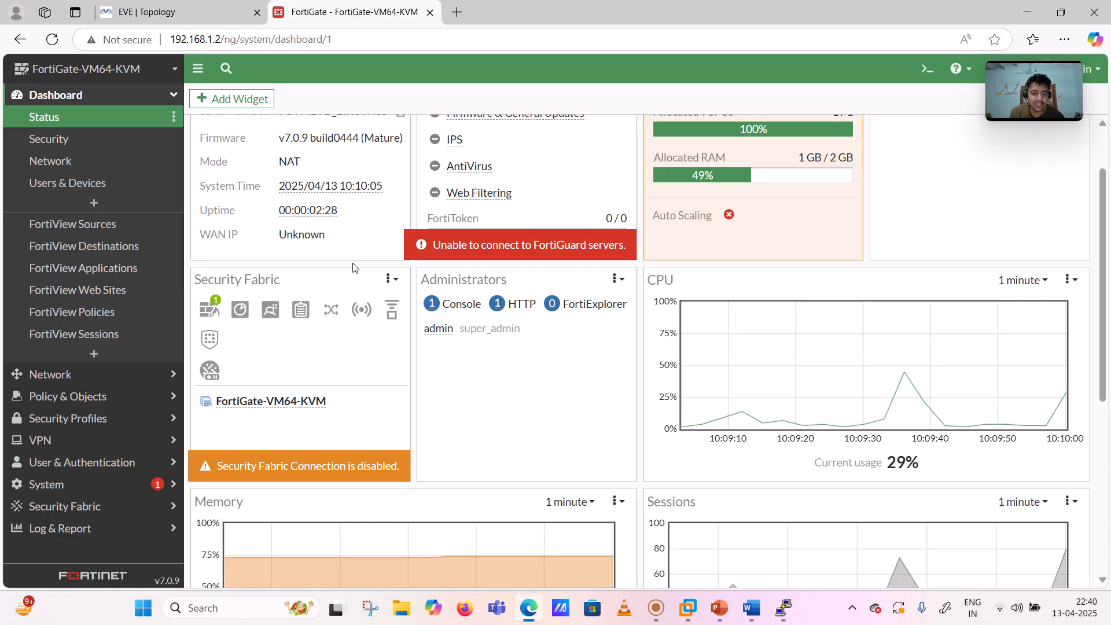
scroll(353, 268, "up", 1)
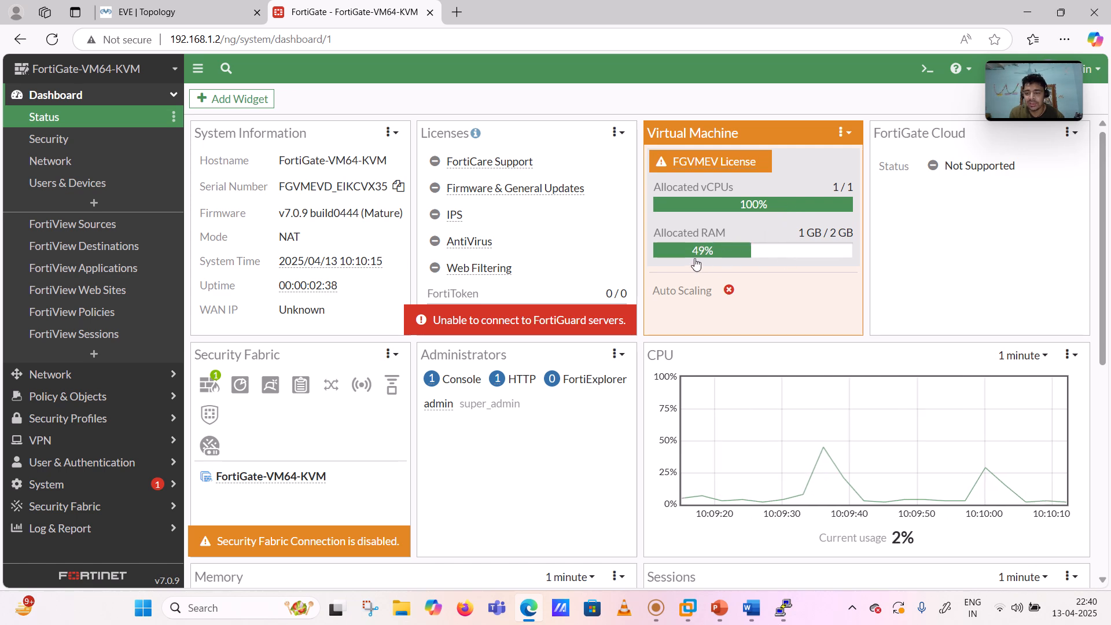
scroll(544, 265, "down", 2)
scroll(544, 265, "down", 1)
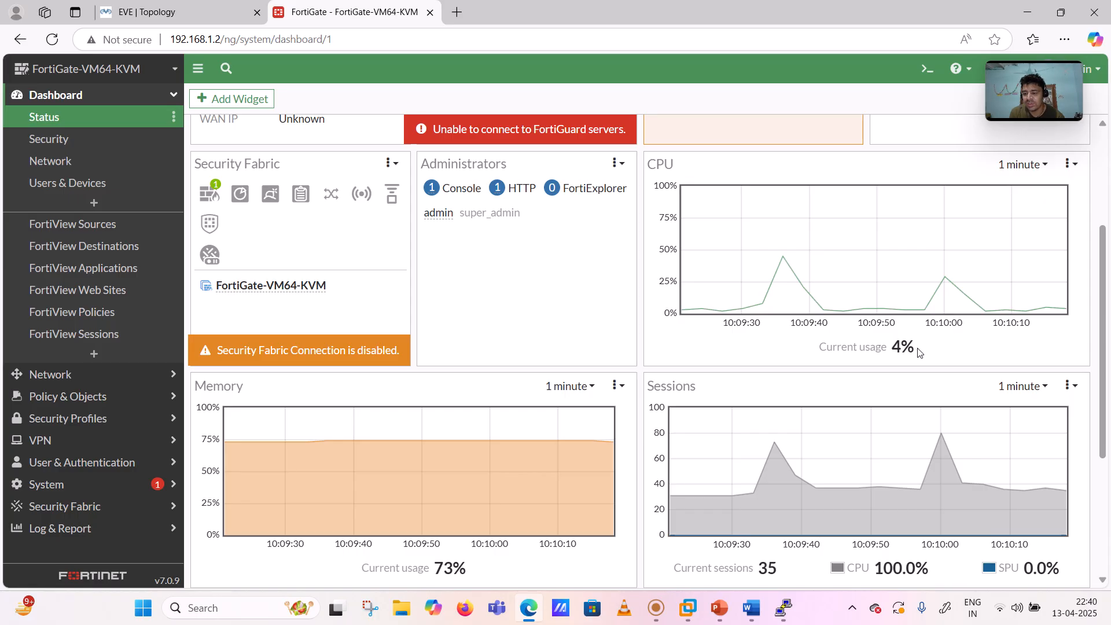
scroll(920, 351, "down", 3)
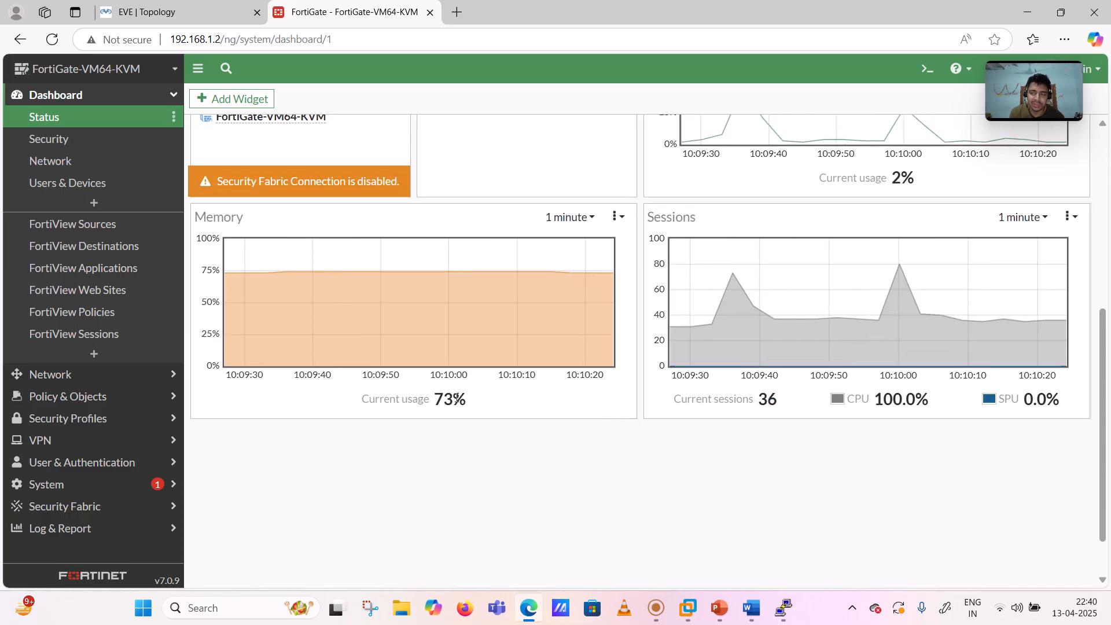
scroll(306, 428, "up", 5)
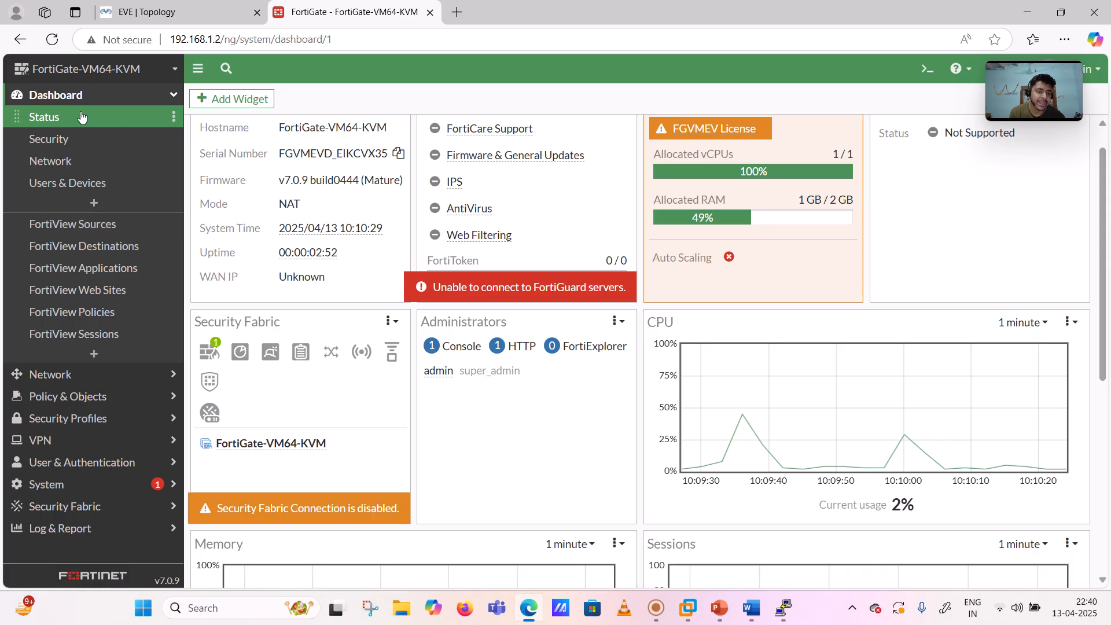
- Inspect the full-screen Routing widget's 0.0.0.0/0 route via 192.168.1.1 against the topology
left_click(54, 161)
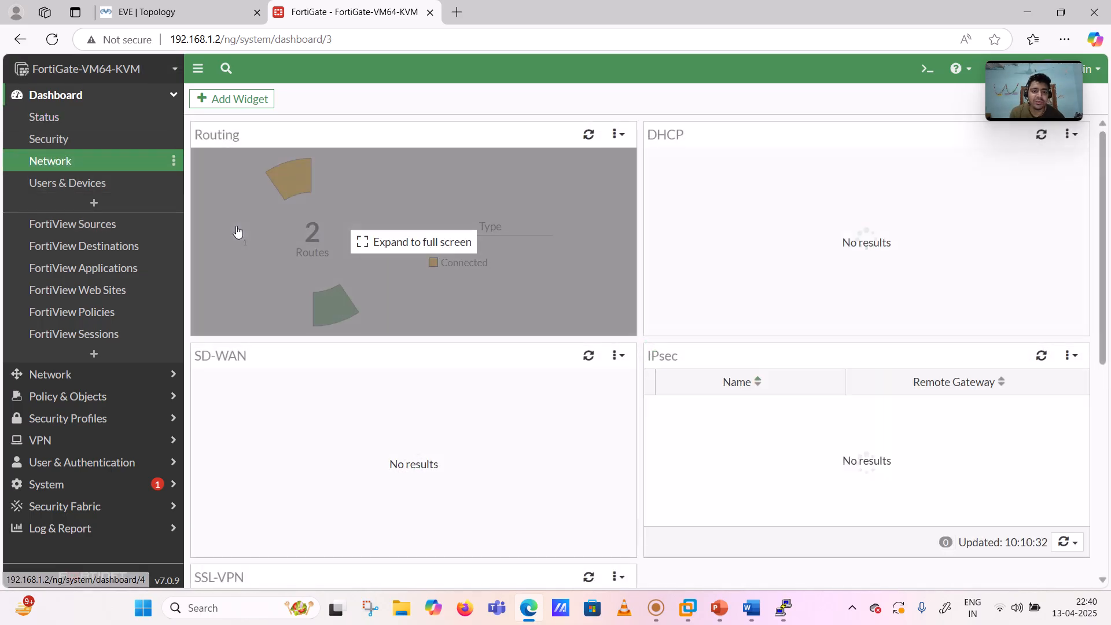
left_click(316, 244)
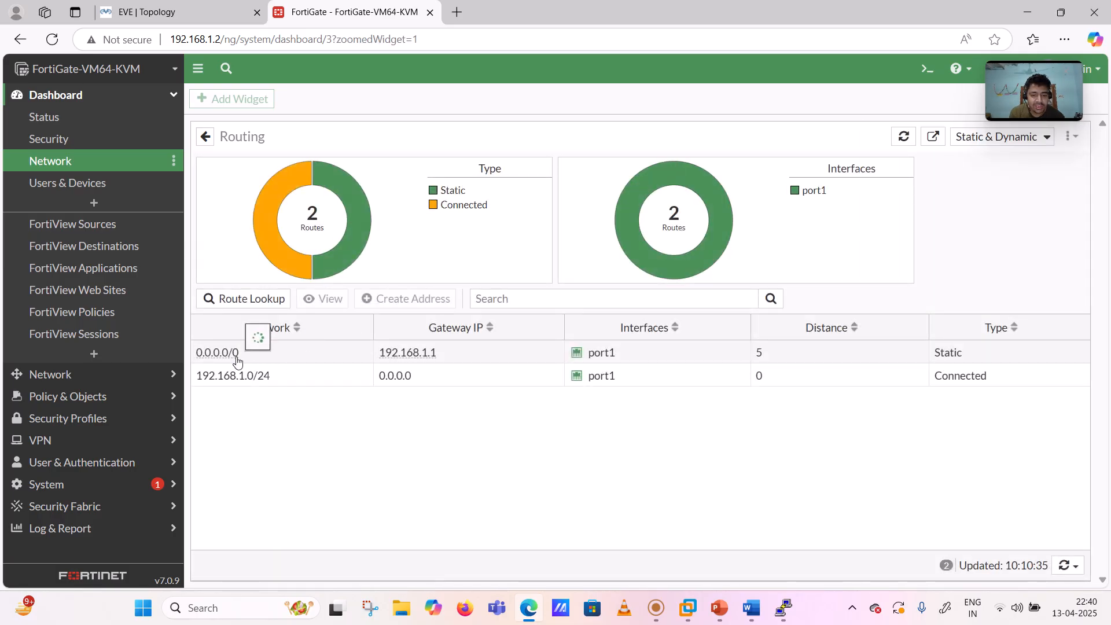
mouse_move(236, 360)
left_click(176, 10)
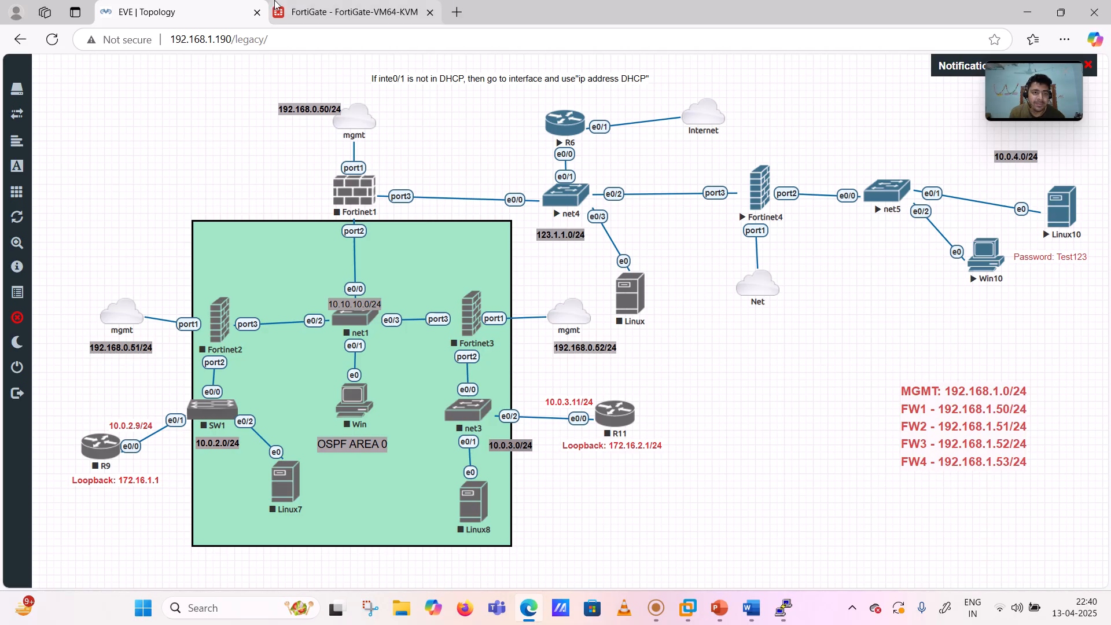
left_click(345, 5)
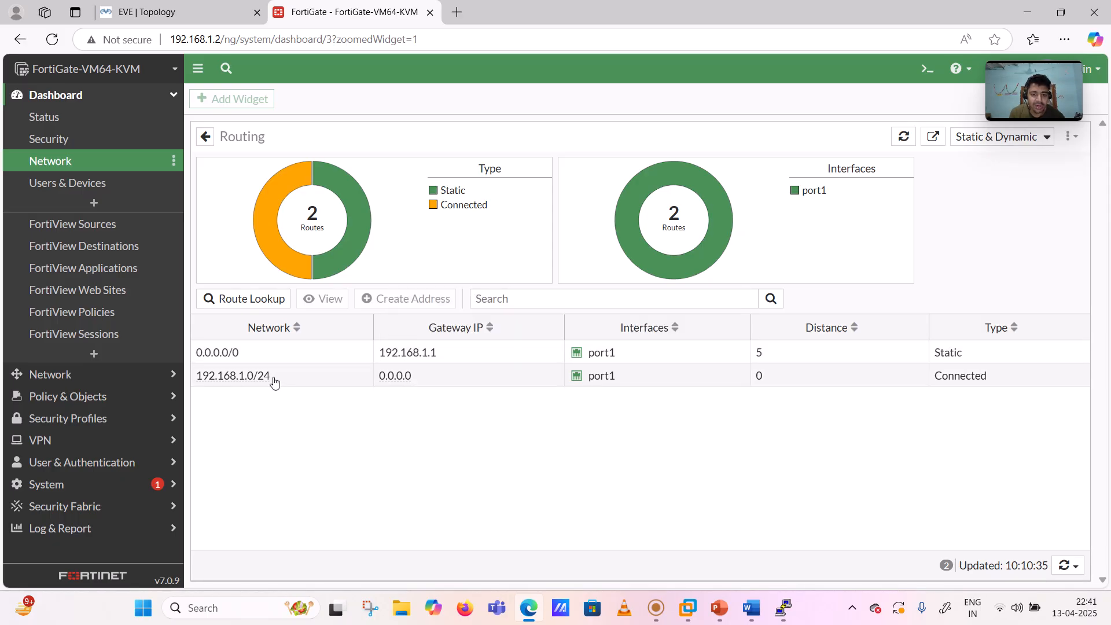
left_click(122, 7)
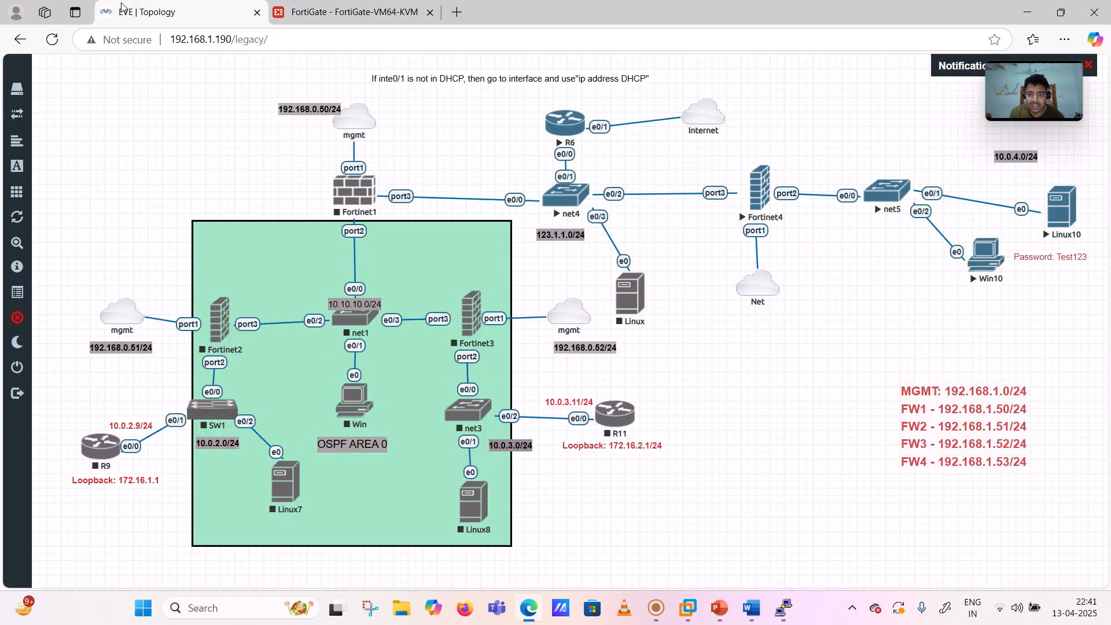
left_click(373, 4)
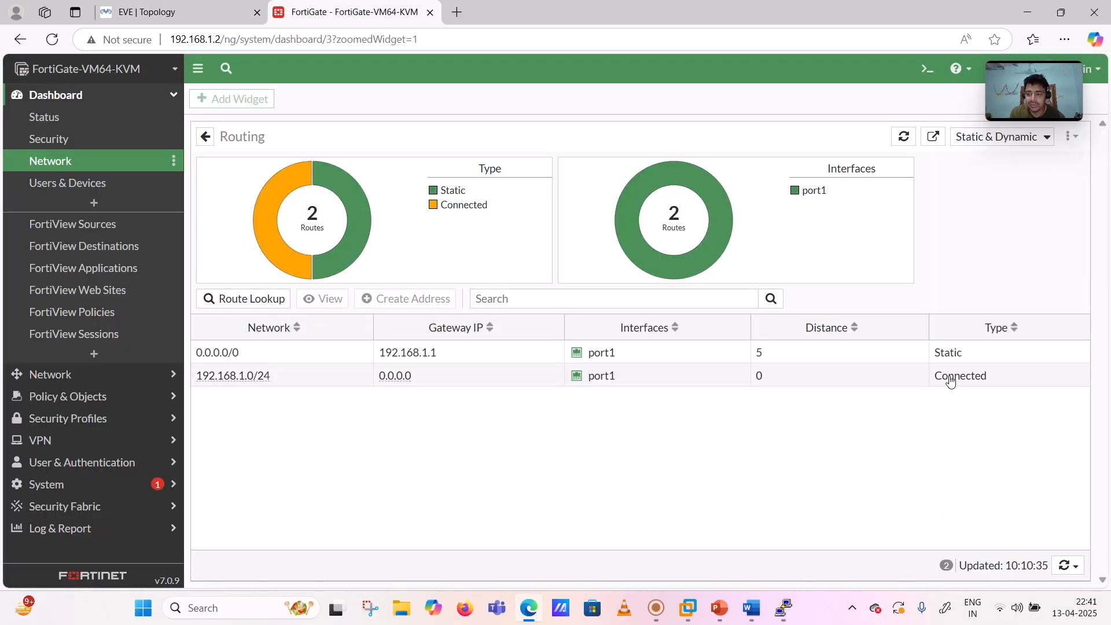
- Go to Network > Interfaces in the FortiGate sidebar
left_click(67, 98)
left_click(64, 119)
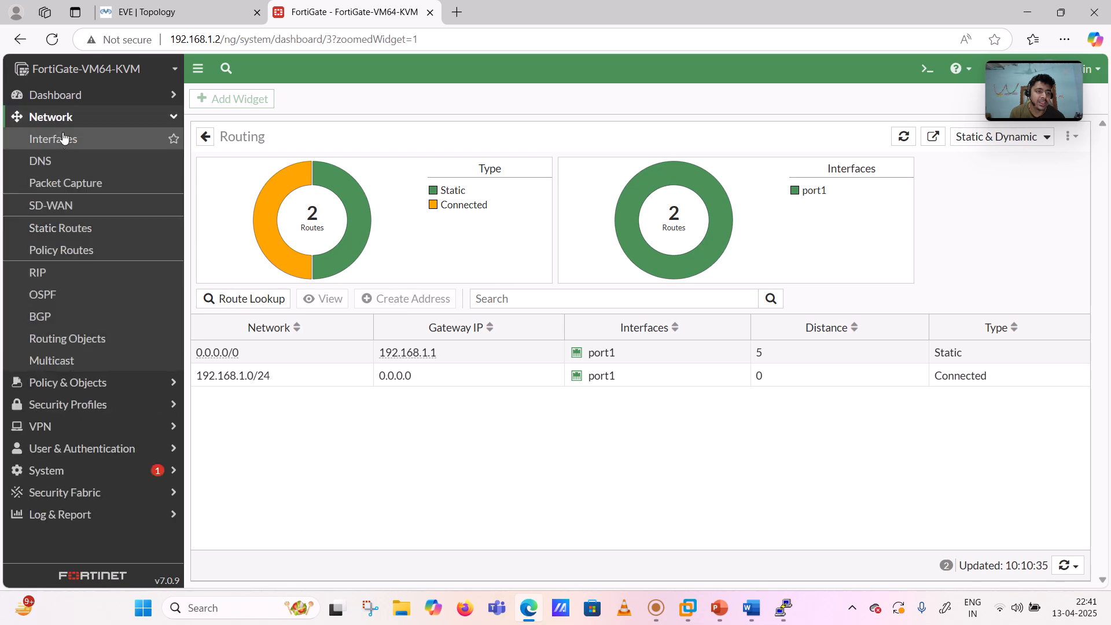
left_click(62, 147)
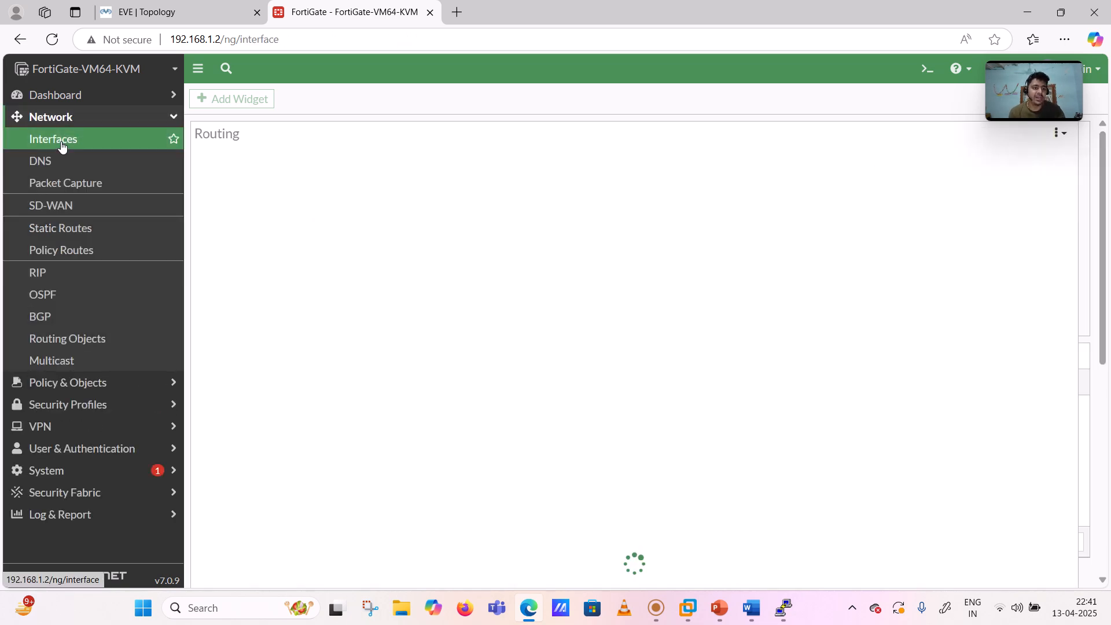
- View the EVE-NG topology and select the 10.0.4.0/24 subnet label
left_click(217, 12)
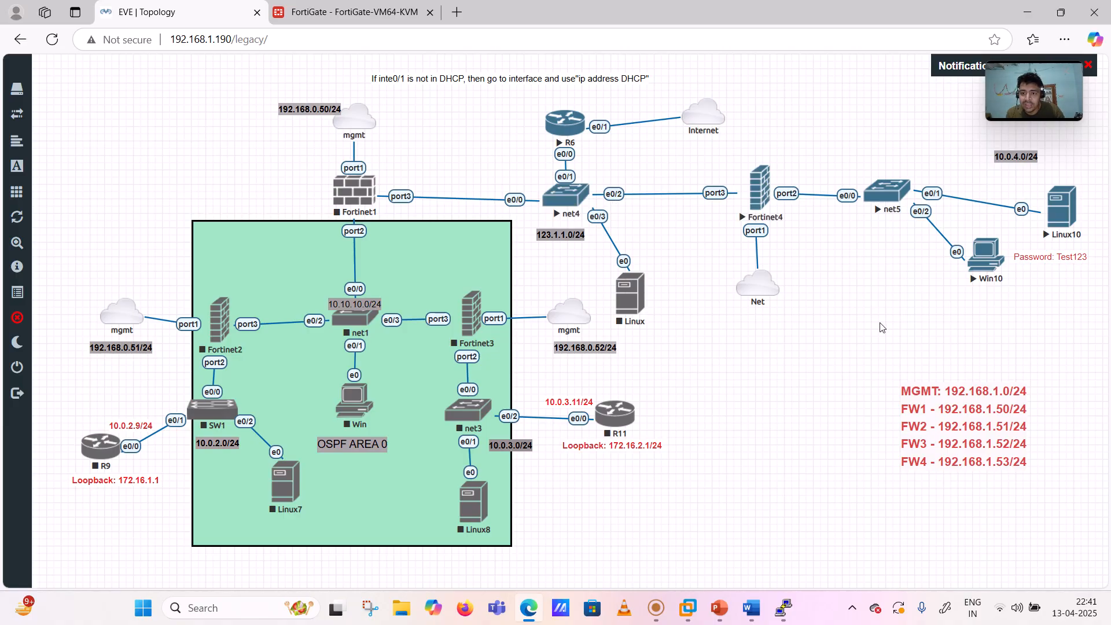
left_click_drag(1012, 158, 892, 160)
left_click_drag(1015, 154, 892, 152)
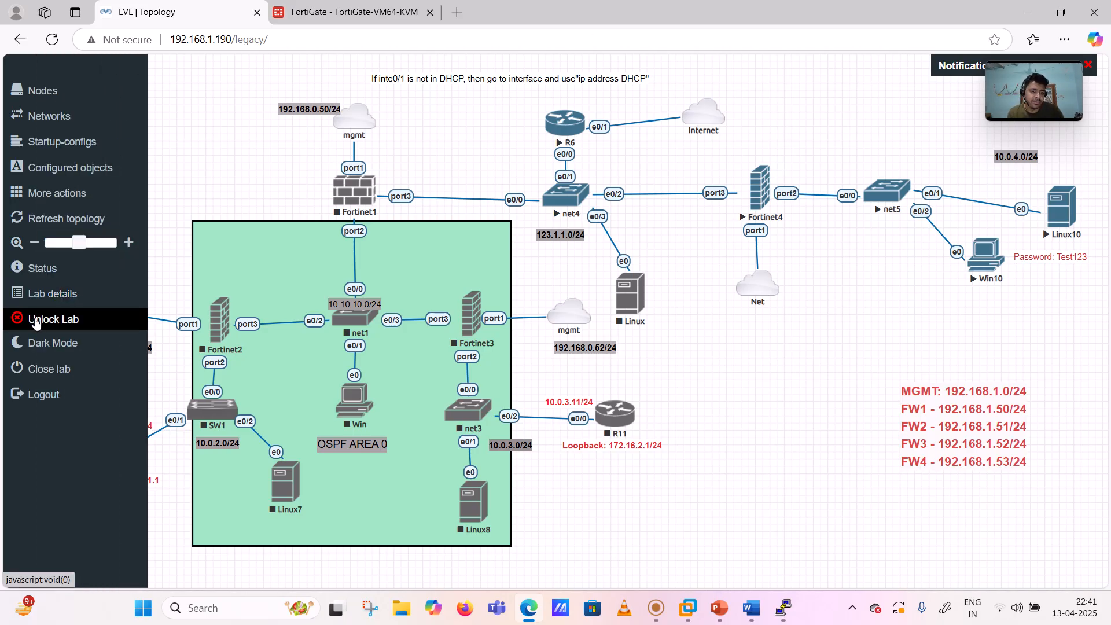
- Unlock and relock the lab to save it
left_click(23, 317)
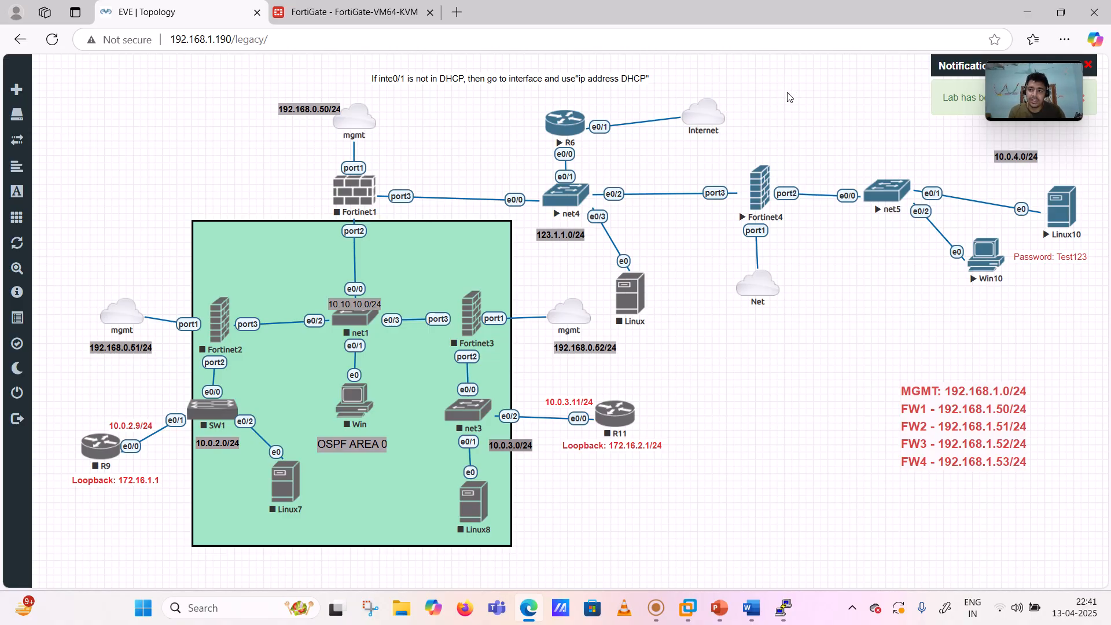
mouse_move(35, 317)
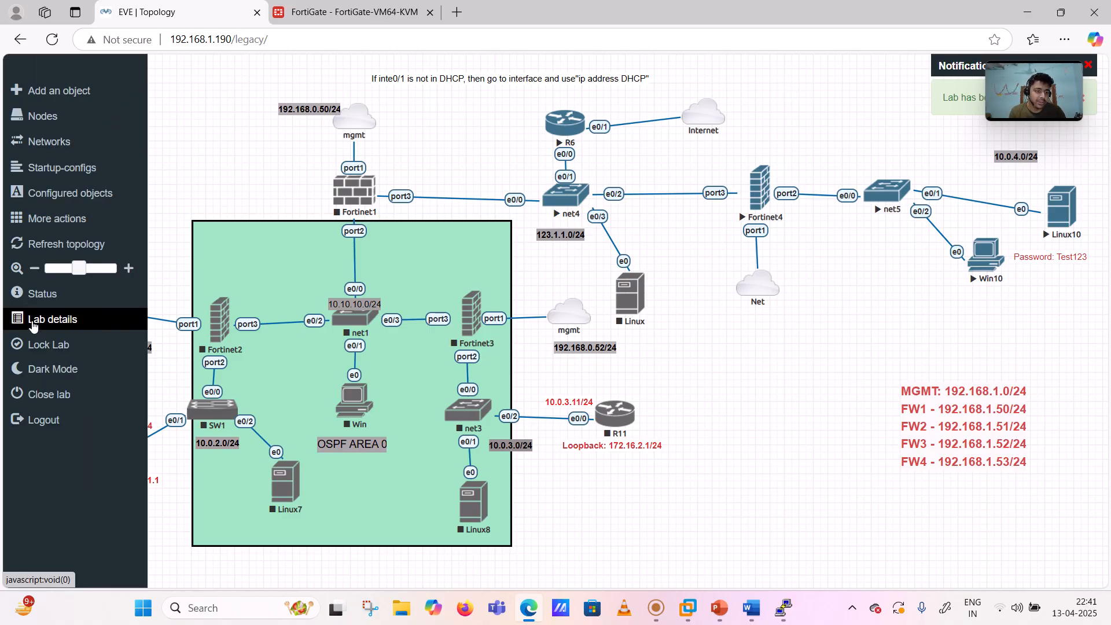
left_click(55, 344)
left_click(57, 319)
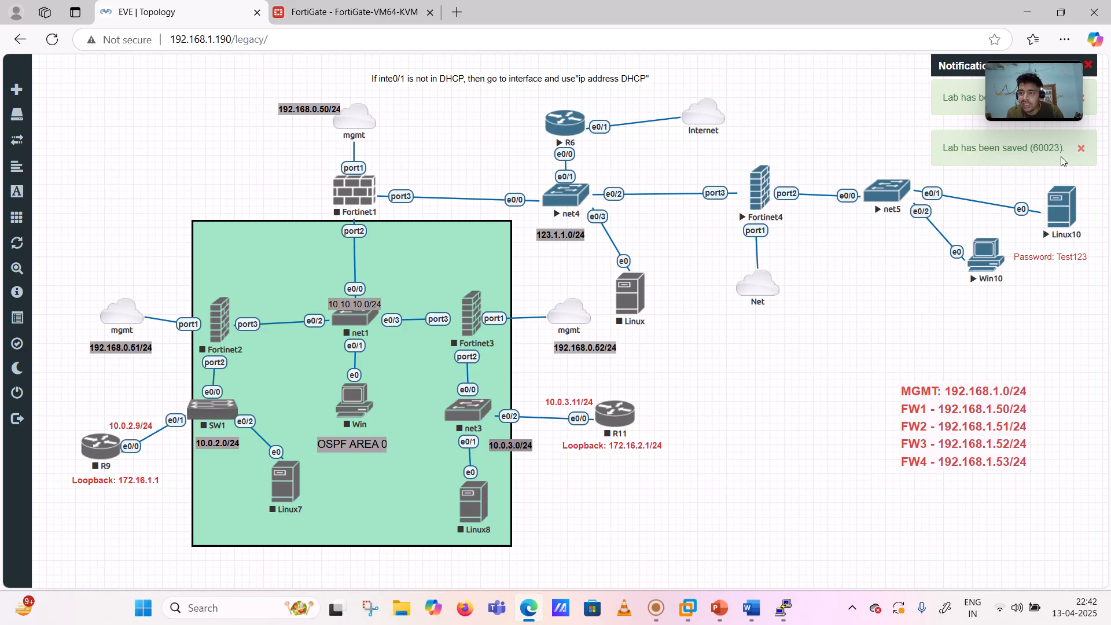
left_click(1080, 152)
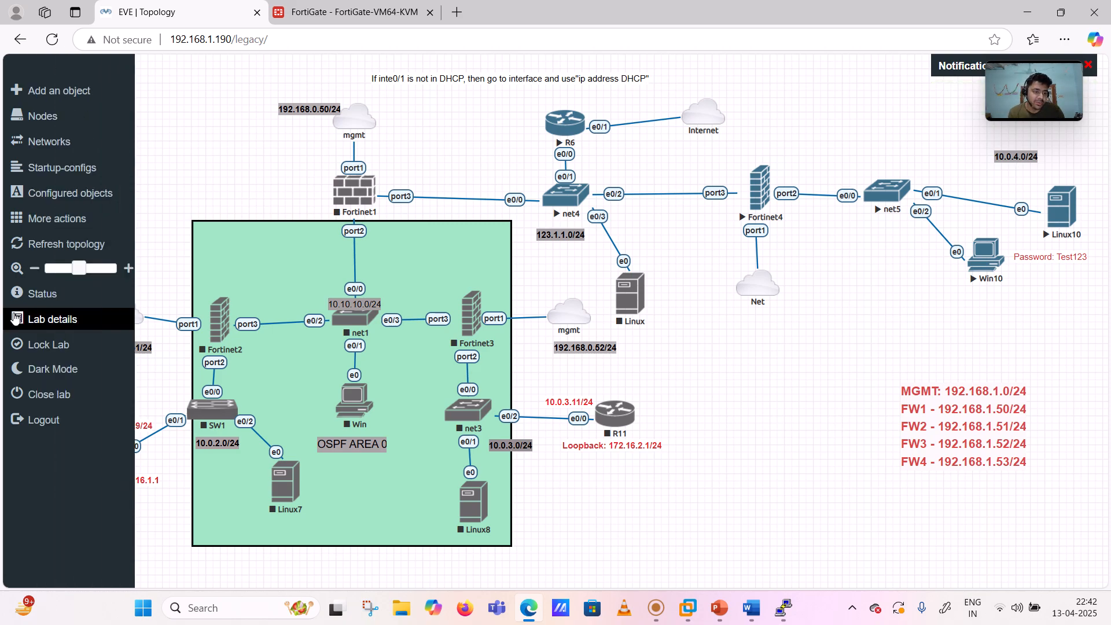
left_click(45, 345)
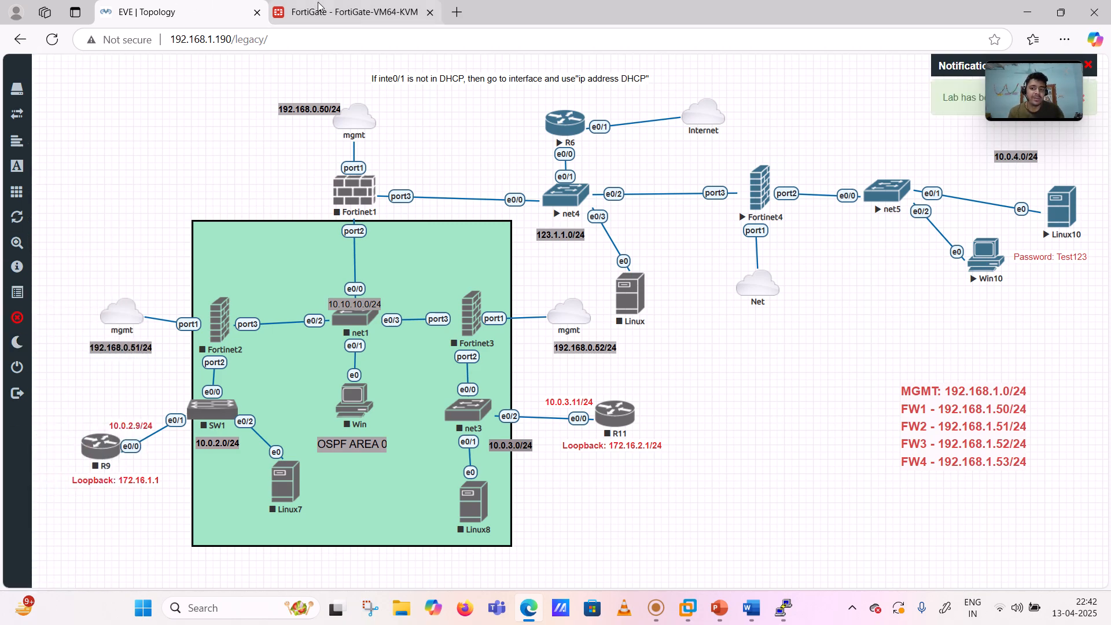
key("ctrl+Tab")
- Edit port2 with alias 'inside interface' and IP 10.0.4.53/24
left_click(268, 407)
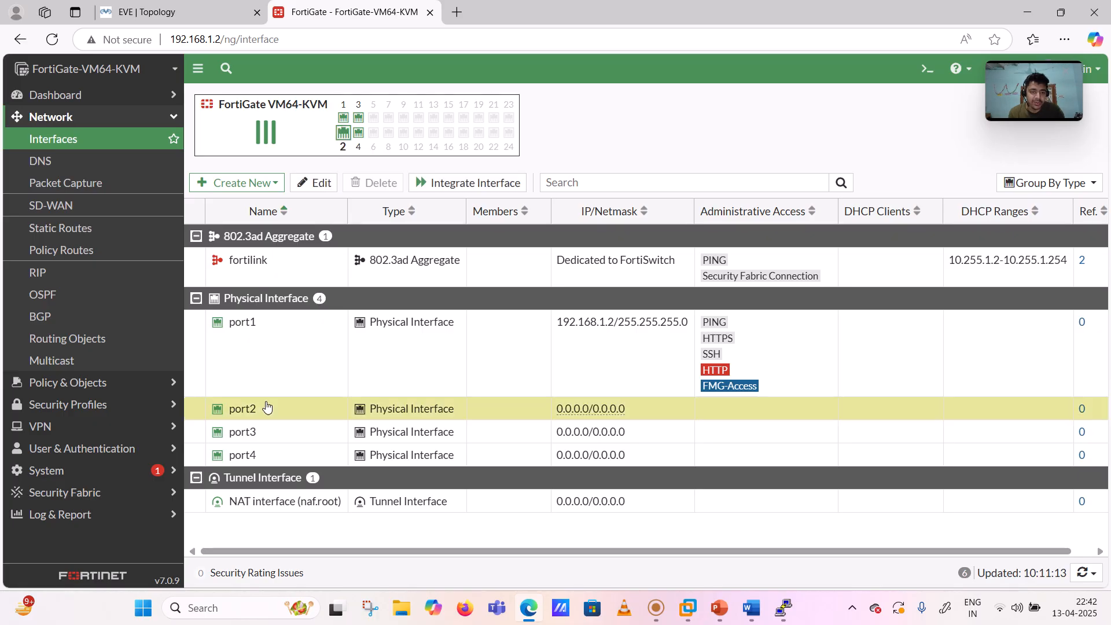
left_click(322, 183)
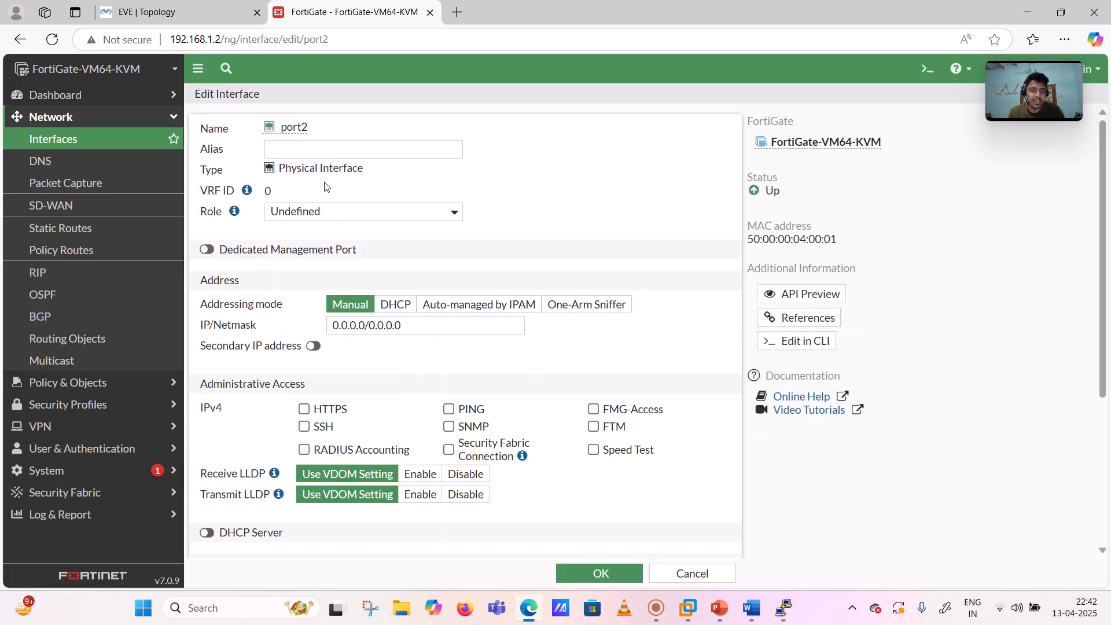
left_click(301, 155)
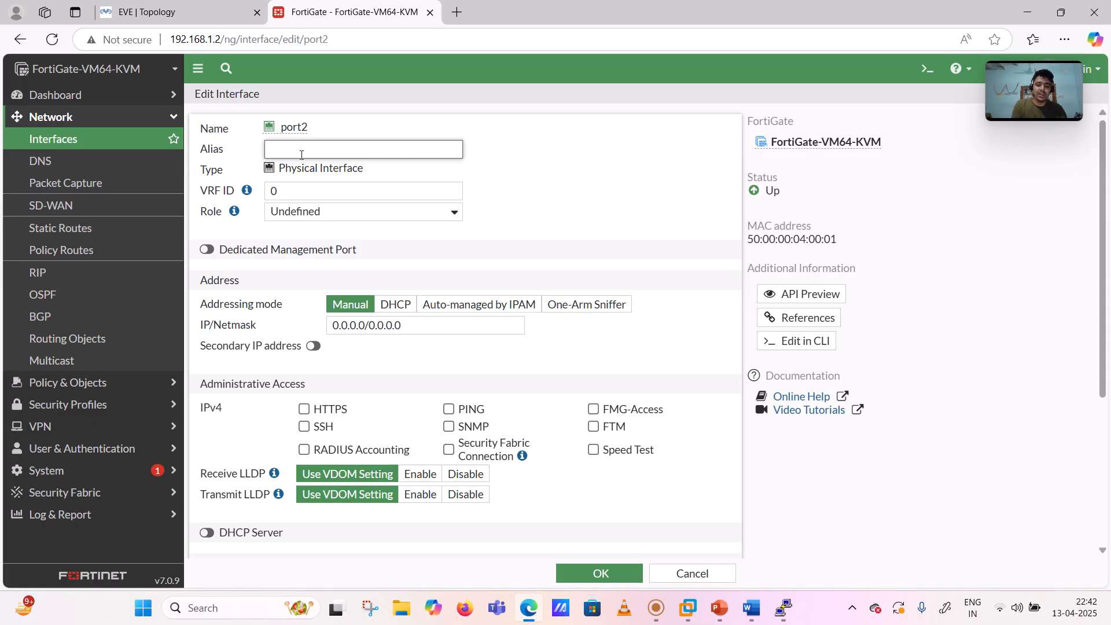
type("inside")
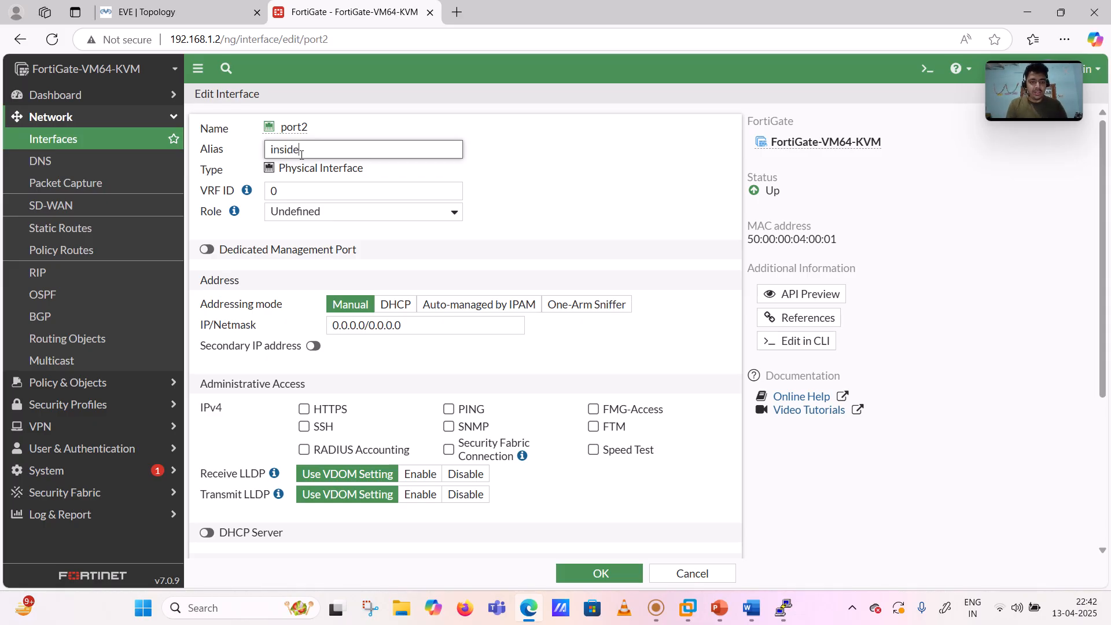
type(" interface")
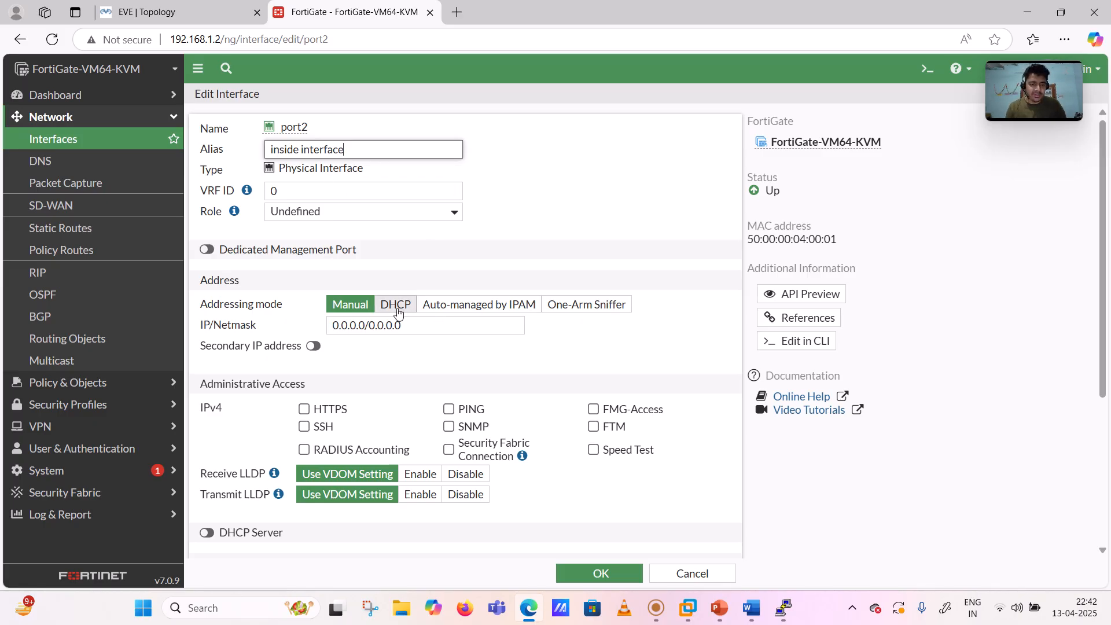
left_click(410, 323)
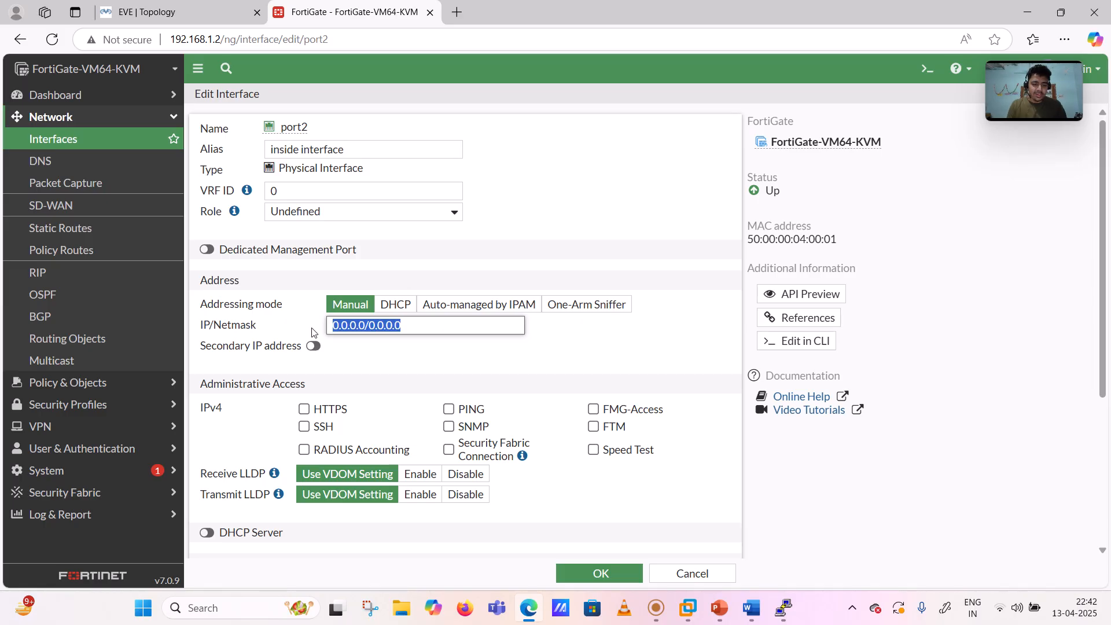
type("10.0.4.53/24")
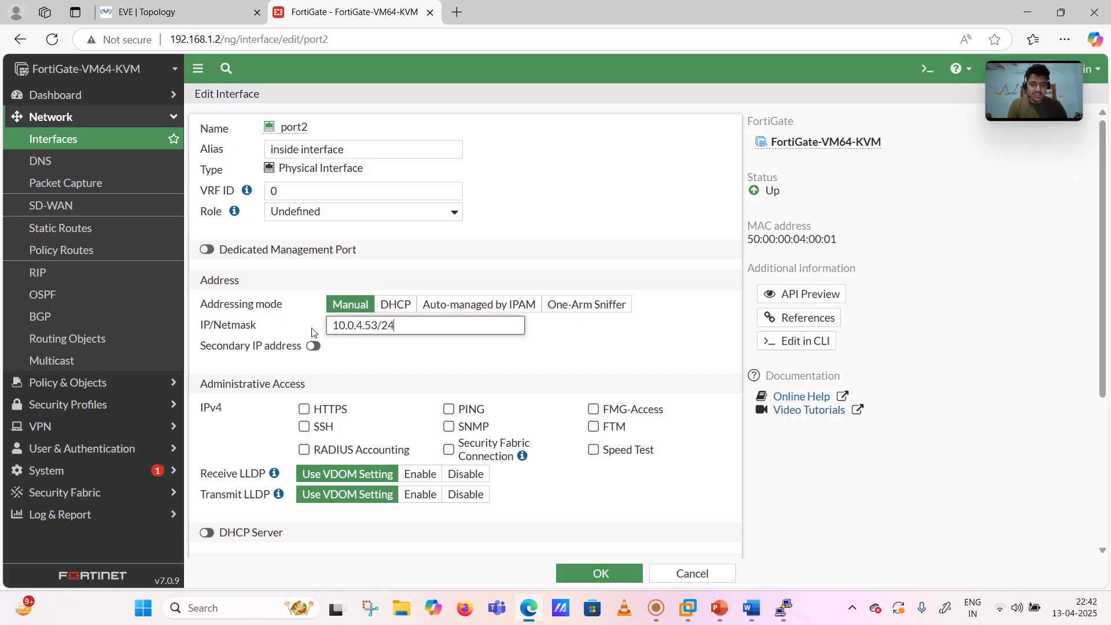
- Allow HTTPS, SSH and PING on port2 and save the interface
scroll(356, 371, "down", 3)
left_click(304, 253)
left_click(304, 272)
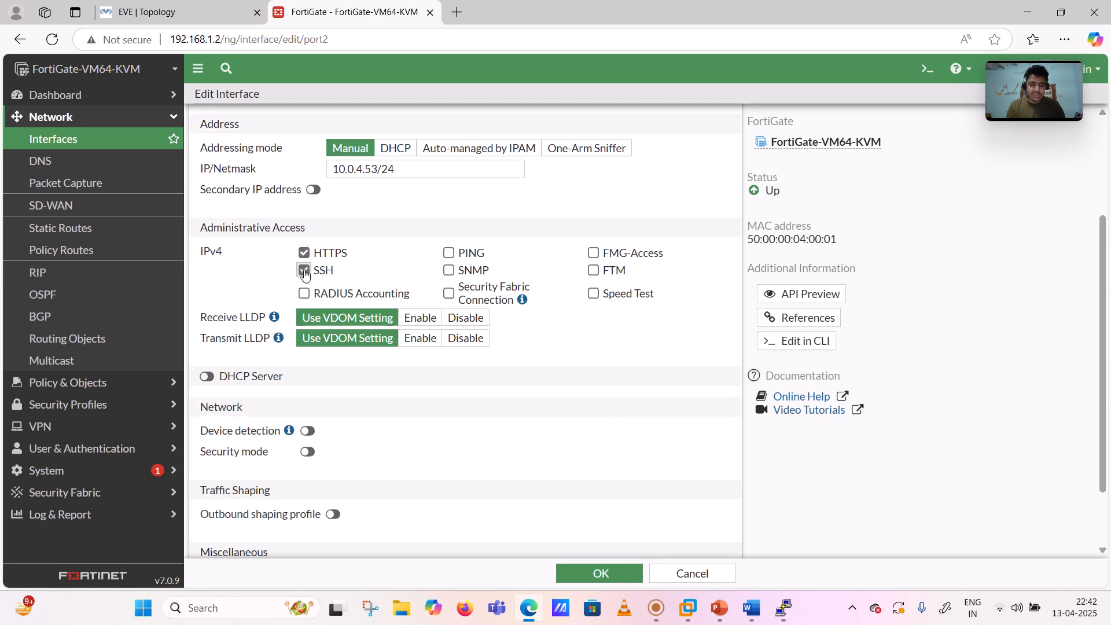
left_click(450, 255)
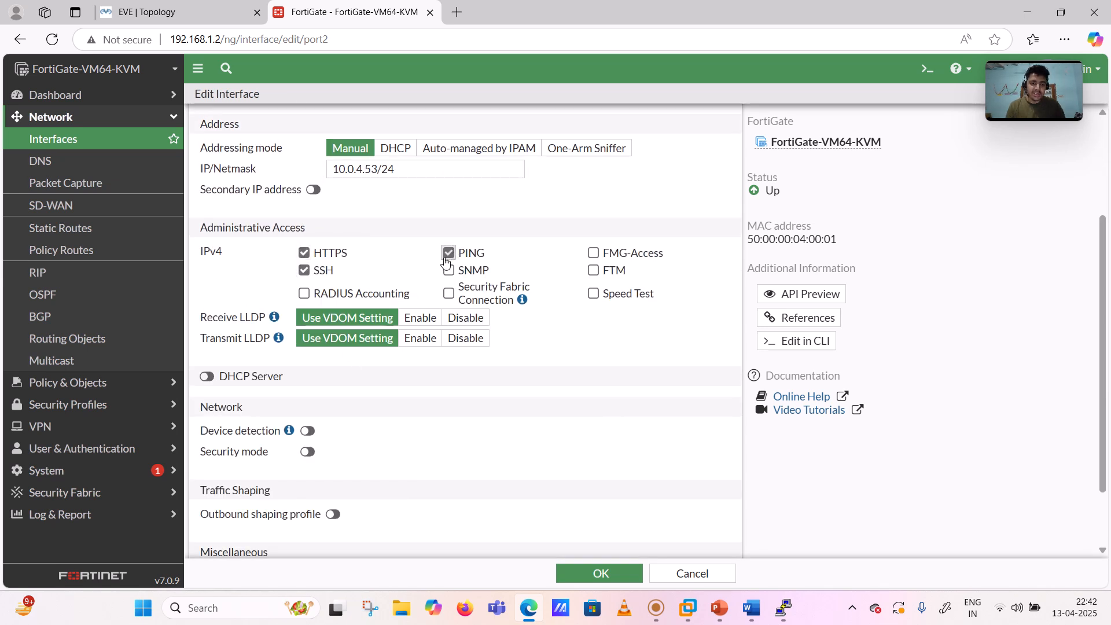
scroll(575, 359, "down", 2)
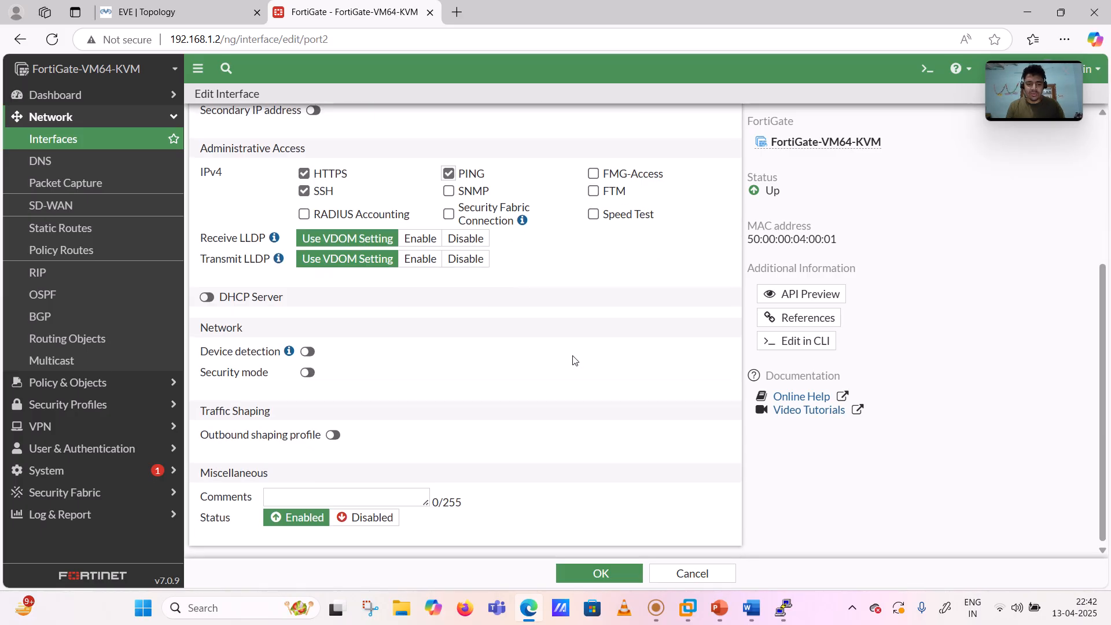
left_click(590, 584)
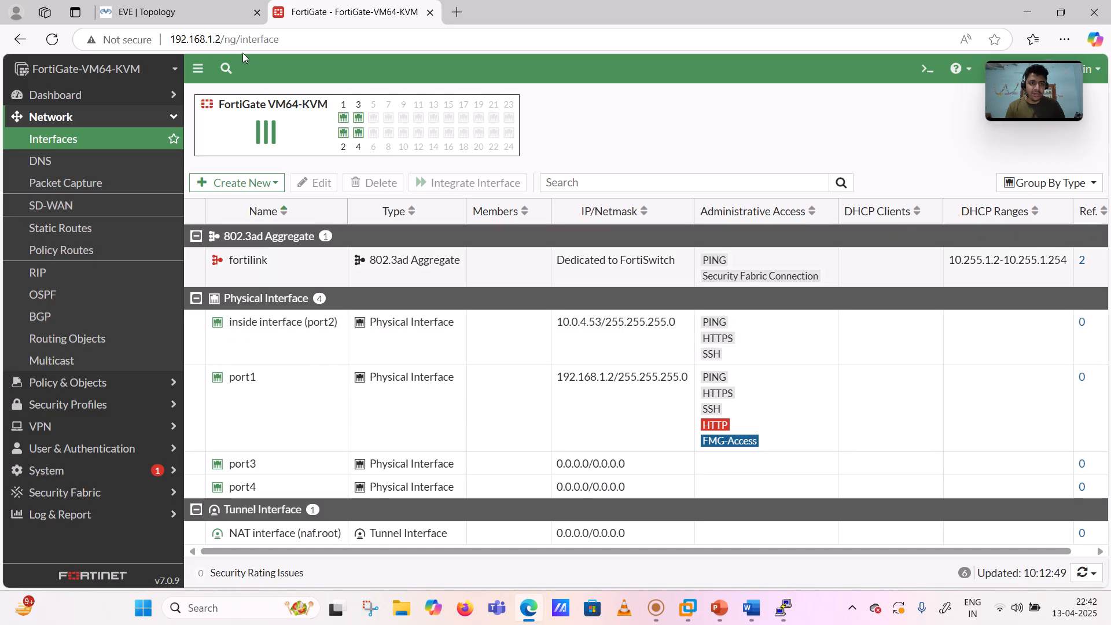
left_click(200, 6)
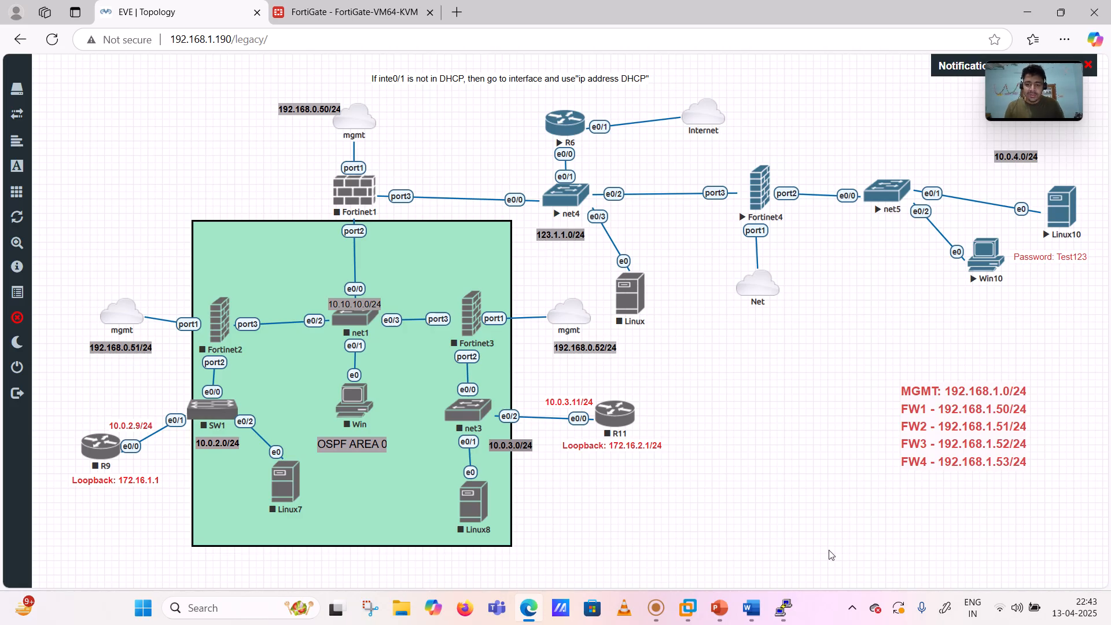
- Erase the old ink arrows and marks near Internet and Fortinet4 in the Word diagram
left_click(760, 615)
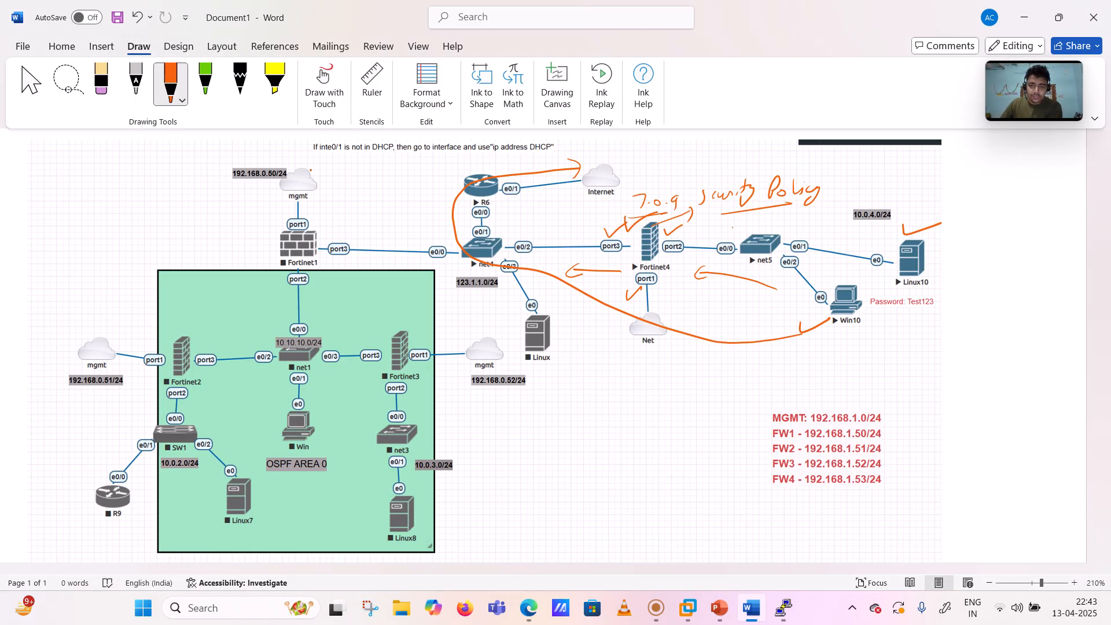
left_click(463, 191)
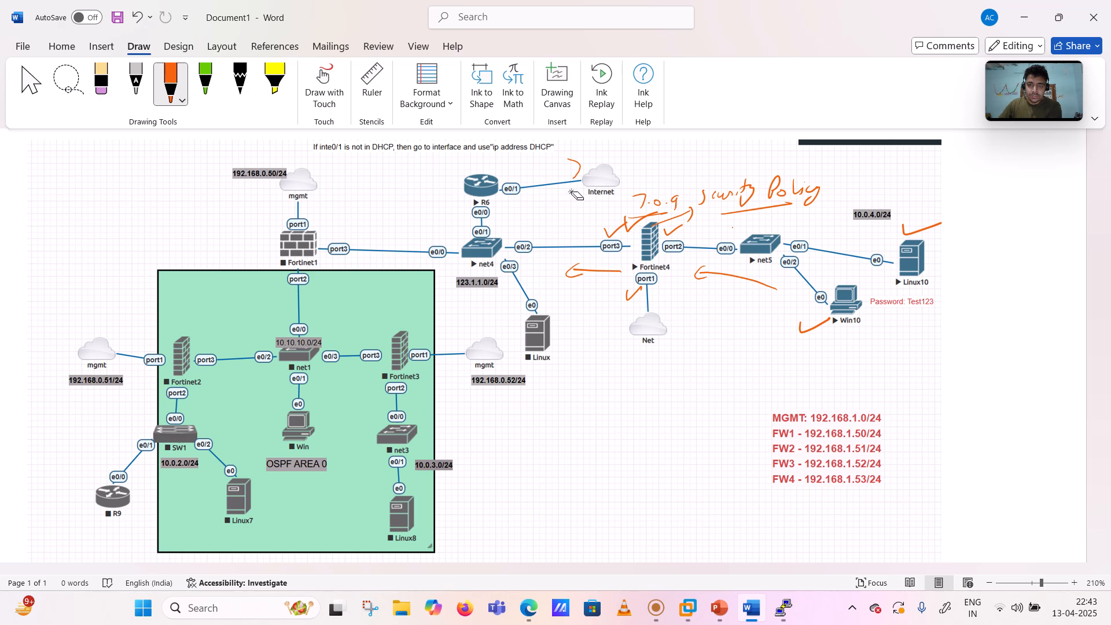
mouse_move(594, 175)
left_mouse_down()
mouse_move(581, 211)
mouse_move(601, 272)
mouse_move(627, 298)
mouse_move(579, 271)
mouse_move(639, 222)
mouse_move(660, 218)
mouse_move(682, 234)
mouse_move(720, 207)
mouse_move(793, 197)
mouse_move(739, 217)
mouse_move(730, 194)
mouse_move(689, 214)
mouse_move(707, 250)
mouse_move(737, 288)
mouse_move(801, 325)
mouse_move(703, 277)
mouse_move(834, 276)
mouse_move(908, 231)
left_mouse_up()
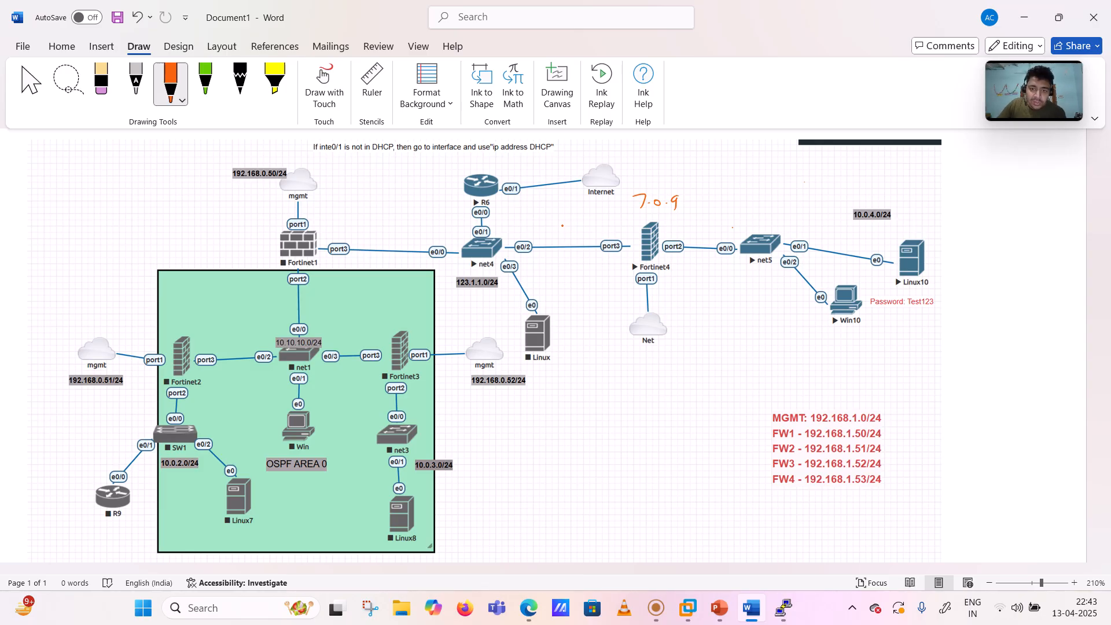
- Handwrite port addresses 123.1.1.50/24, 10.0.4.53/24 and 192.168.1.53/24 beside their ports
mouse_move(576, 224)
left_mouse_down()
mouse_move(586, 235)
mouse_move(631, 232)
left_mouse_up()
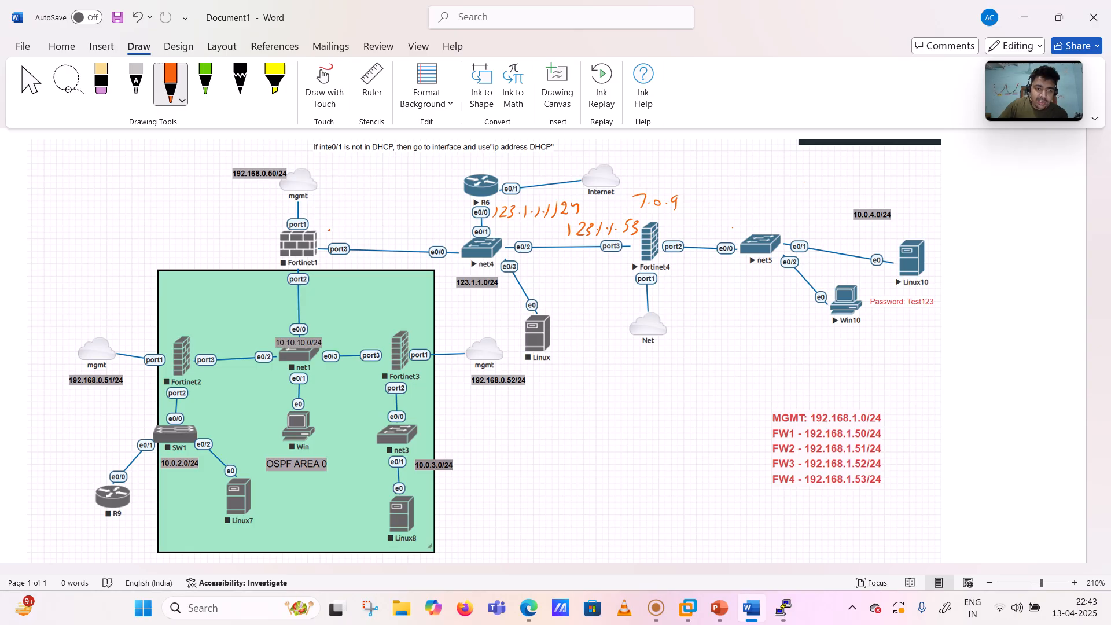
left_click_drag(334, 227, 344, 238)
left_click(345, 233)
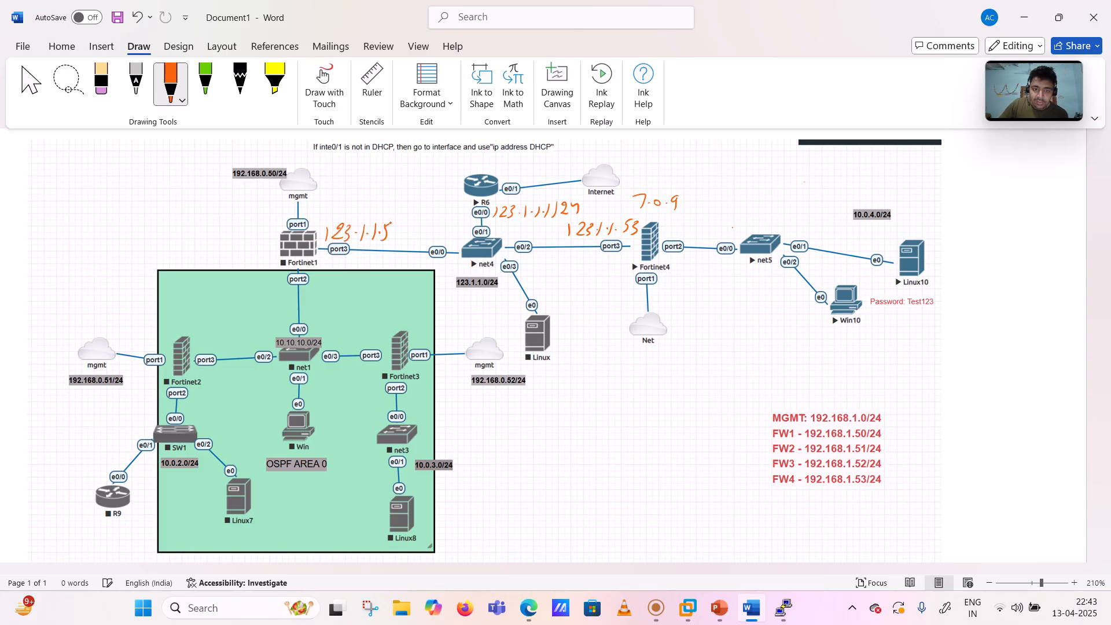
mouse_move(403, 220)
left_mouse_down()
mouse_move(398, 247)
mouse_move(414, 242)
left_mouse_up()
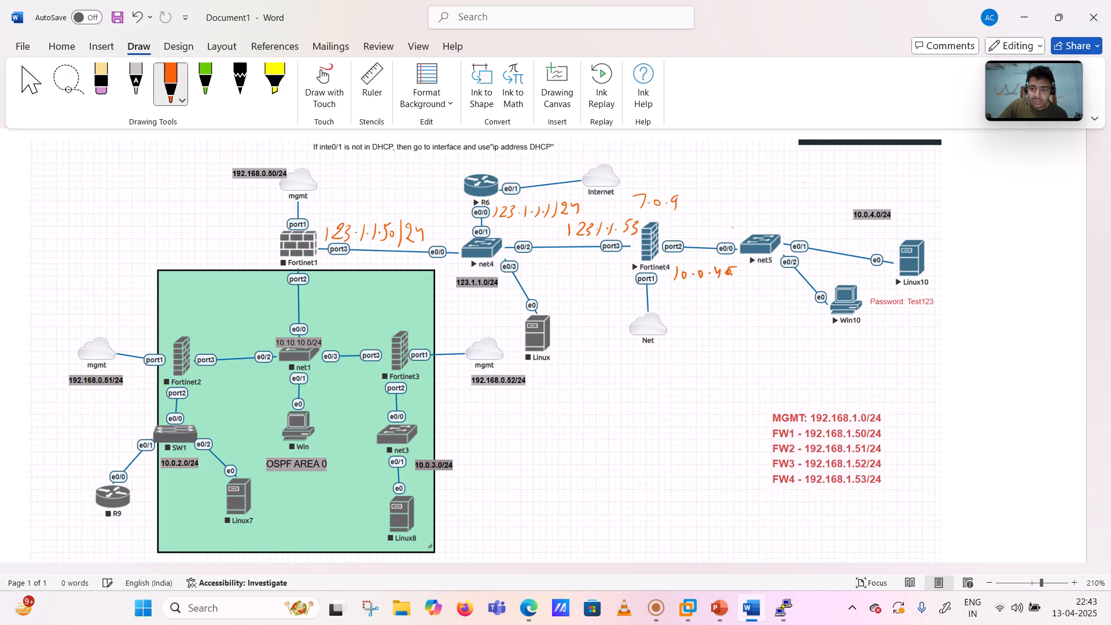
mouse_move(755, 272)
left_mouse_down()
mouse_move(745, 292)
mouse_move(763, 287)
left_mouse_up()
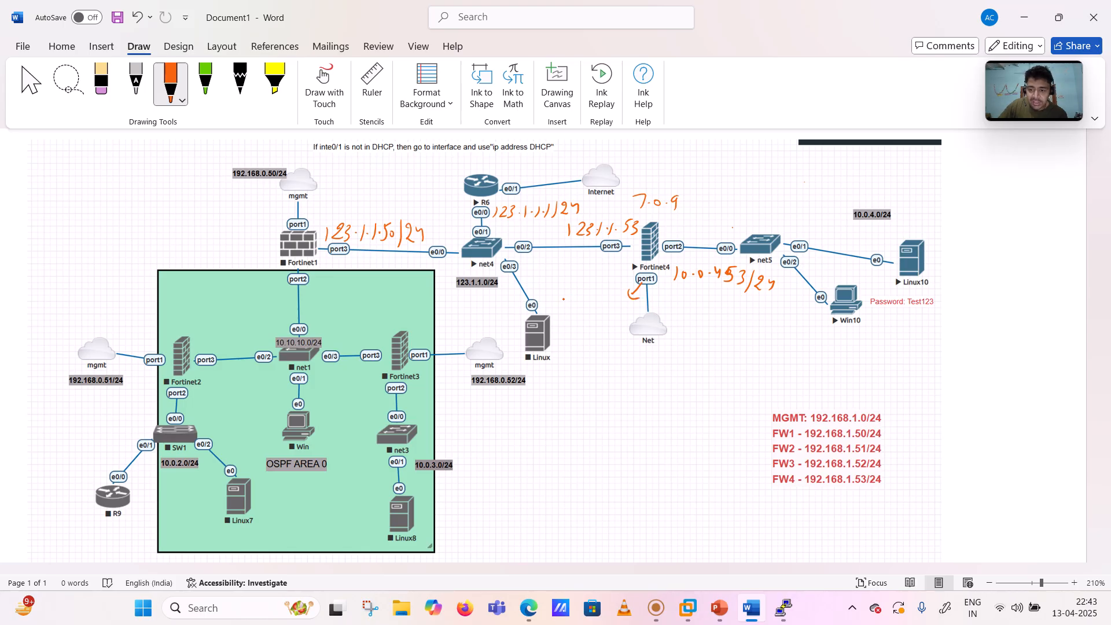
left_click_drag(562, 304, 563, 312)
left_click_drag(576, 299, 600, 309)
mouse_move(613, 293)
left_mouse_down()
mouse_move(663, 315)
mouse_move(688, 306)
left_mouse_up()
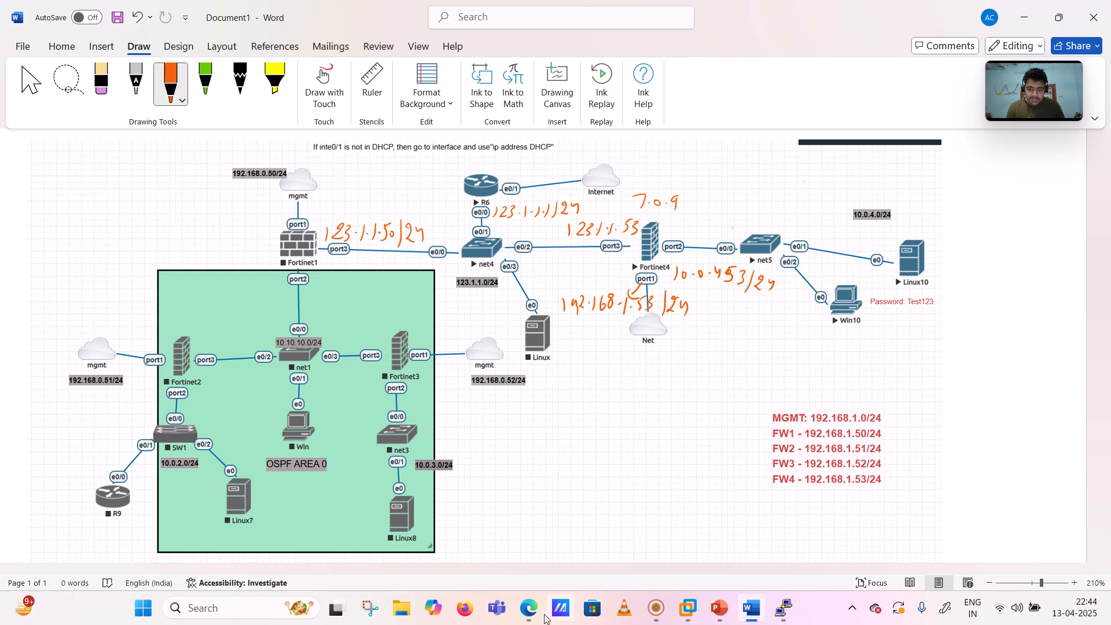
left_click(528, 607)
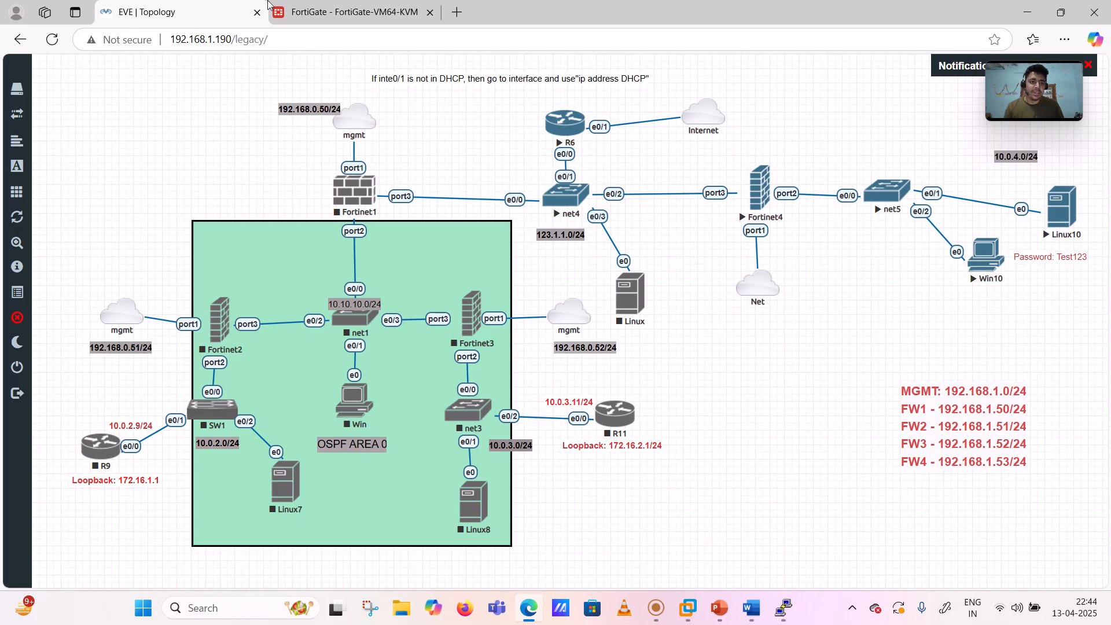
- Open port3 for editing and give it the alias 'outside interface'
left_click(352, 12)
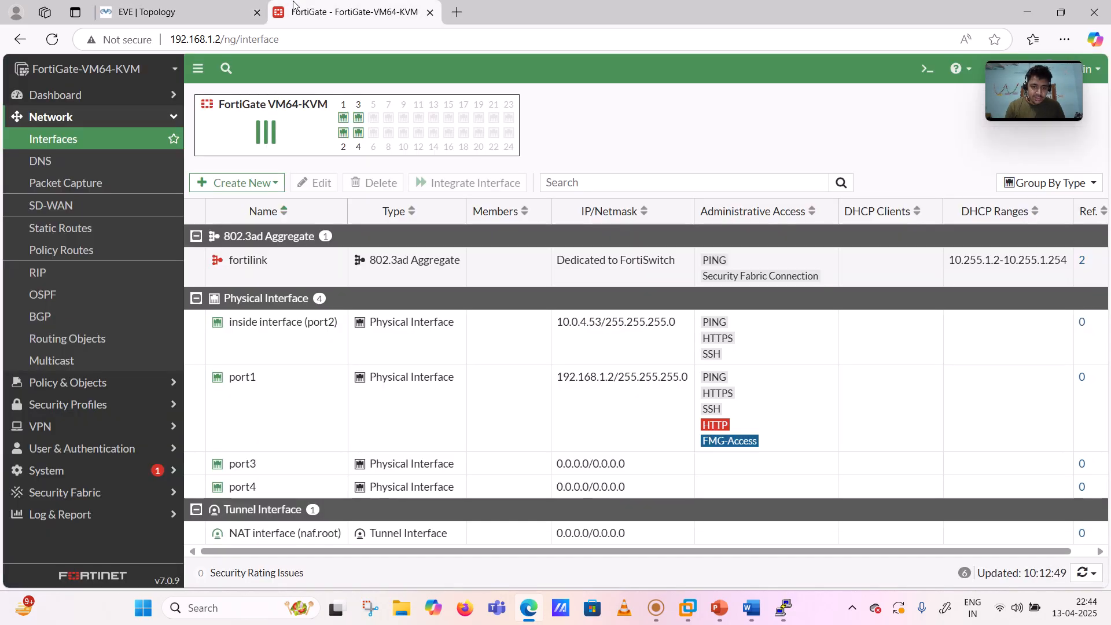
left_click(248, 465)
left_click(301, 187)
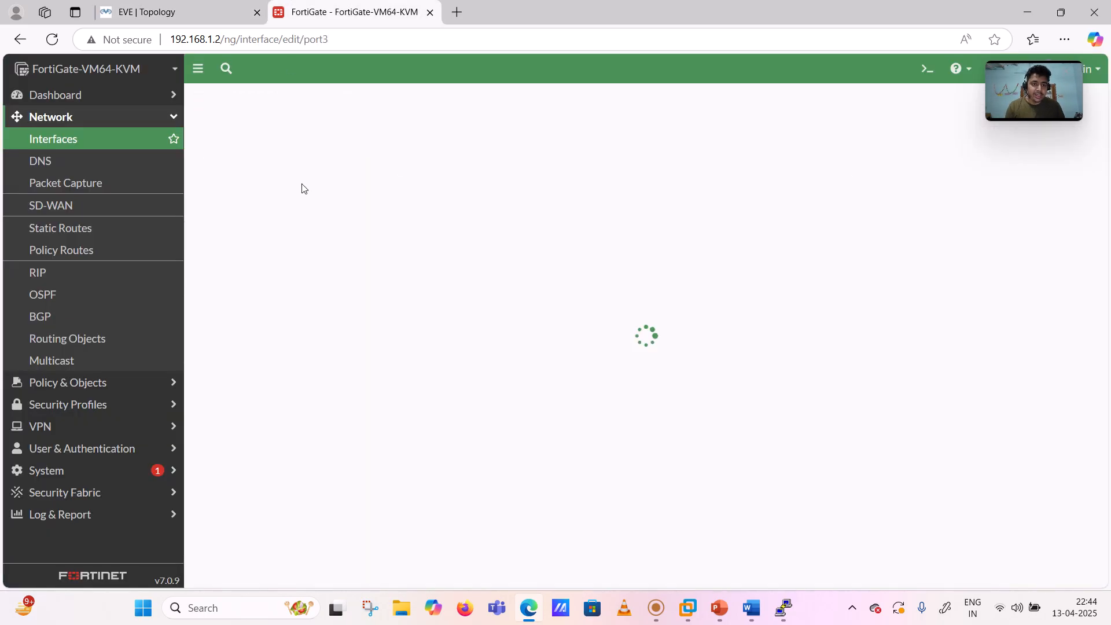
left_click(312, 151)
type("outsid")
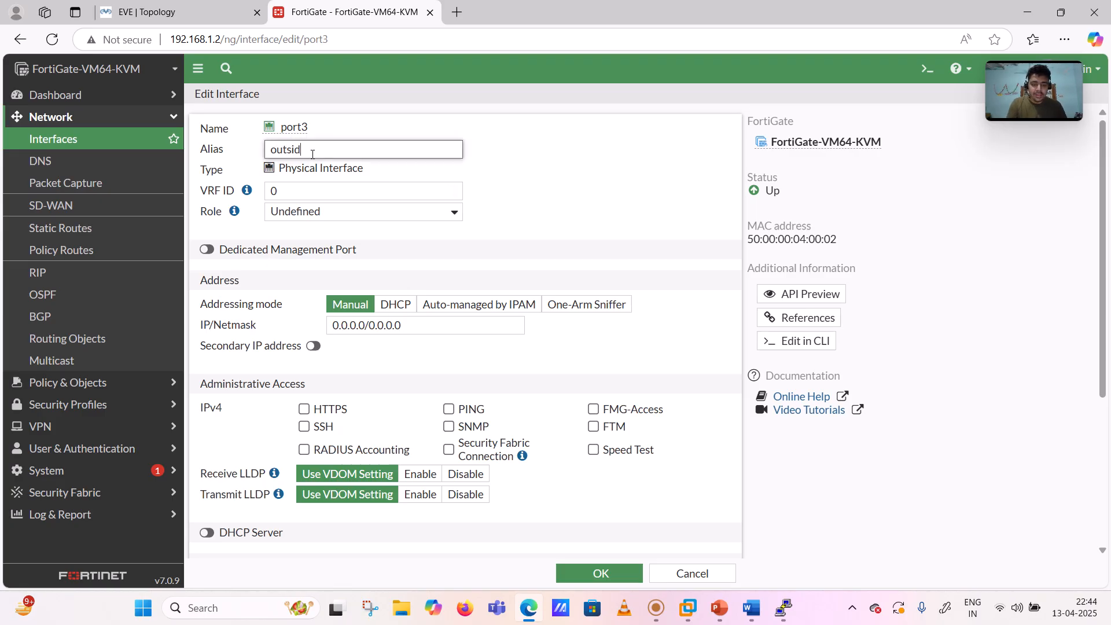
type("e interface")
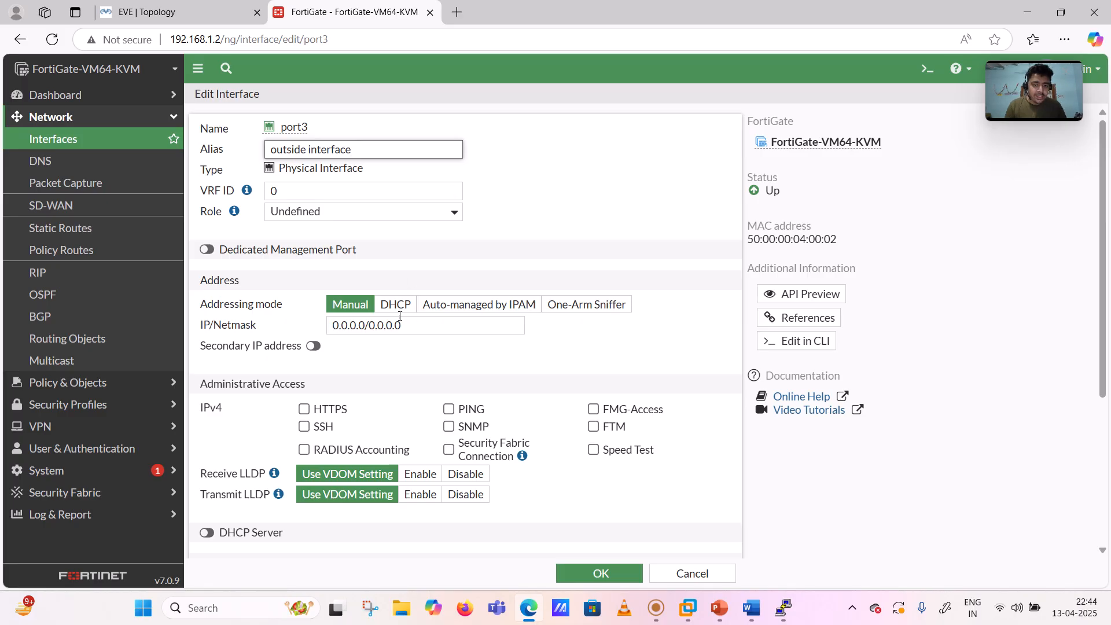
- Set port3 to 123.1.1.53/24 with HTTPS, SSH and PING access, and save
left_click_drag(401, 325, 278, 325)
type("123.1.1.53/24")
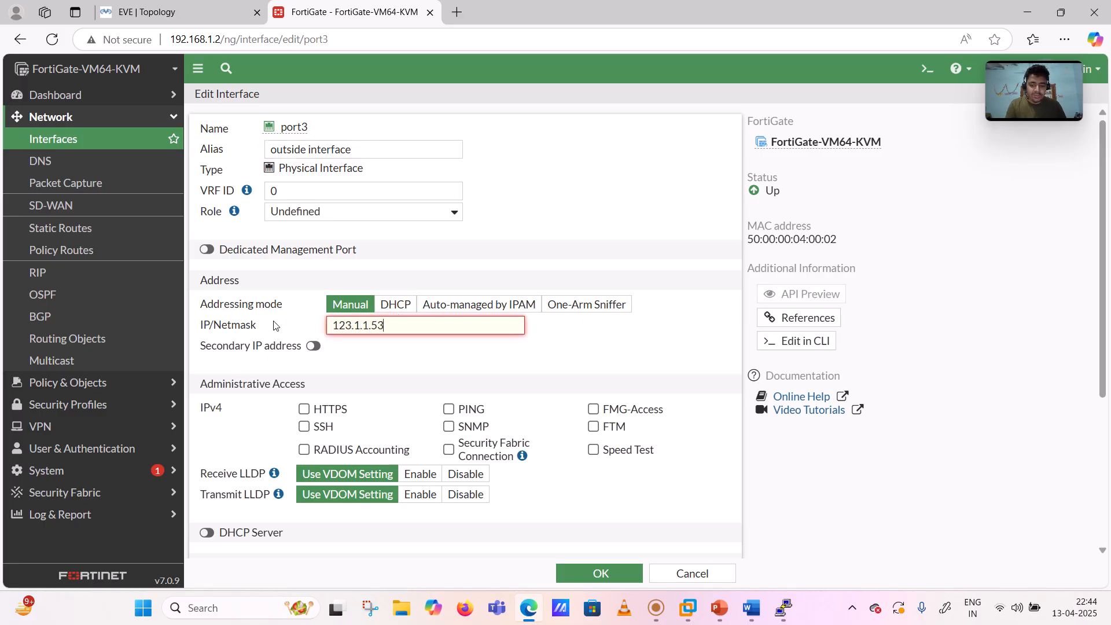
left_click(304, 409)
left_click(305, 427)
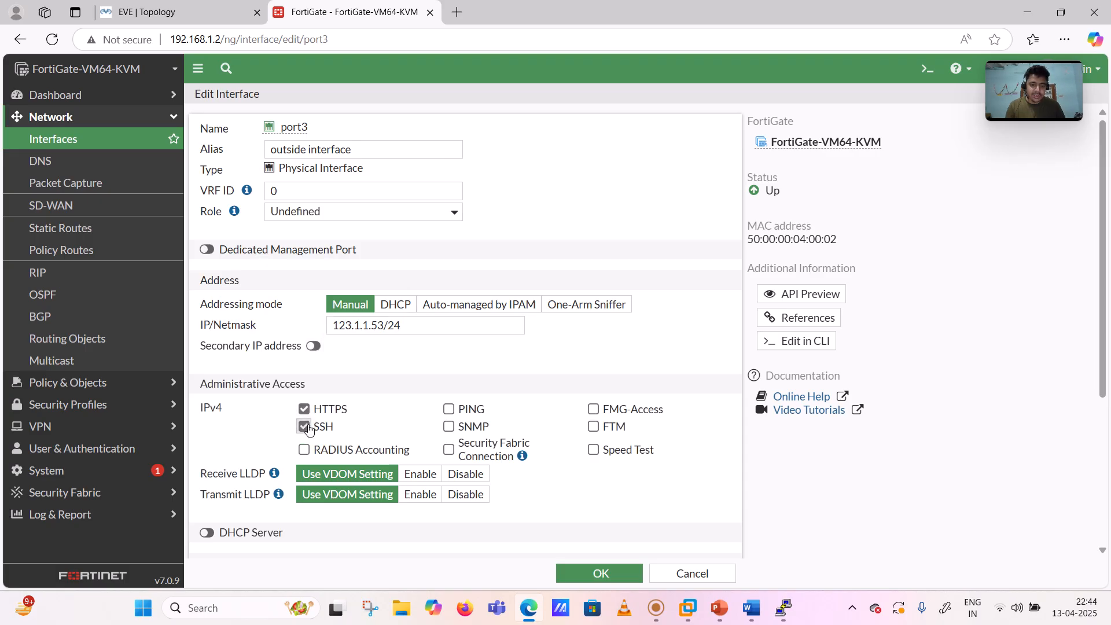
left_click(449, 409)
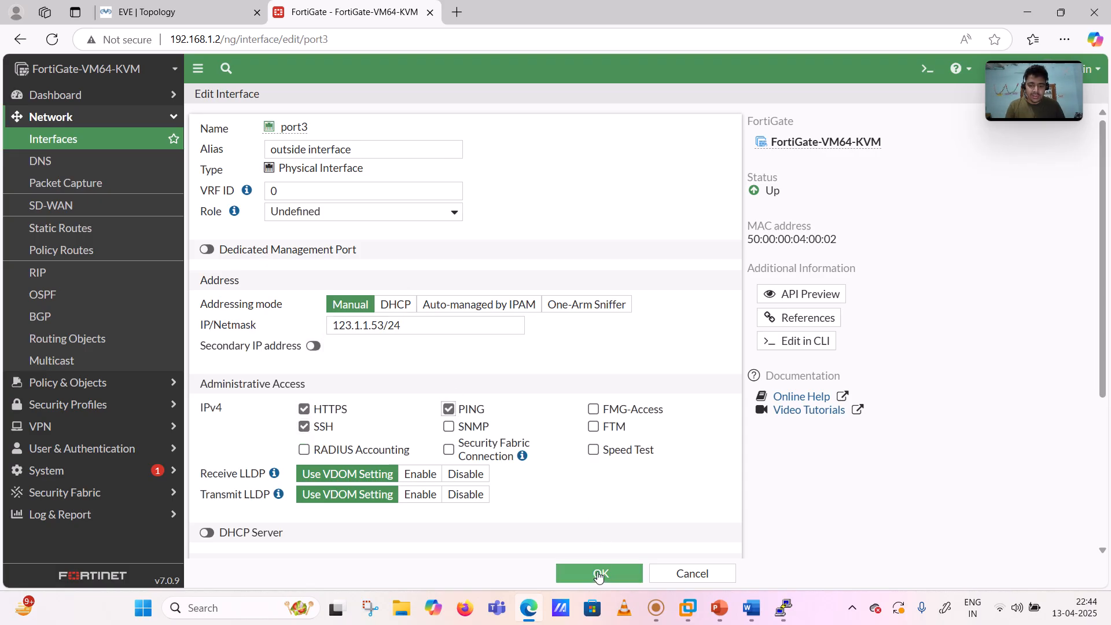
left_click(599, 573)
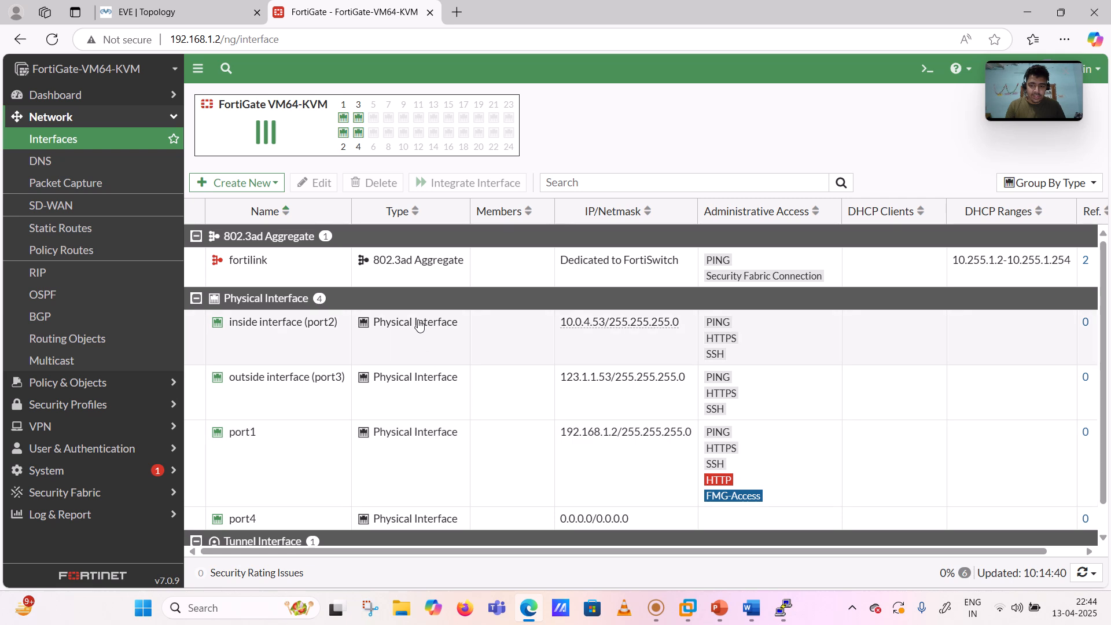
left_click(59, 117)
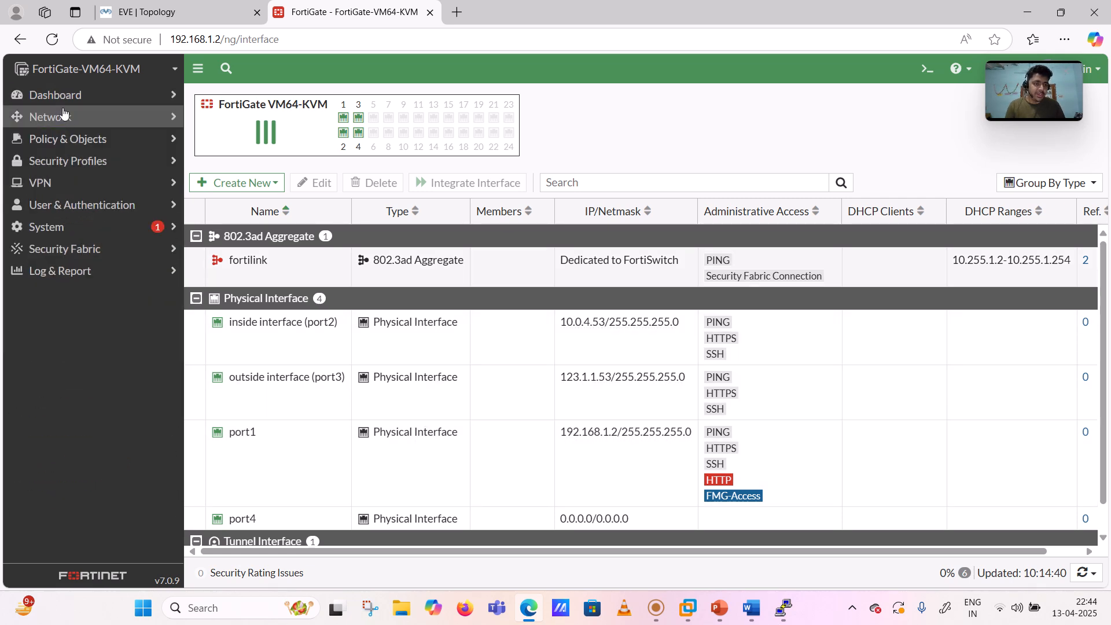
left_click(55, 96)
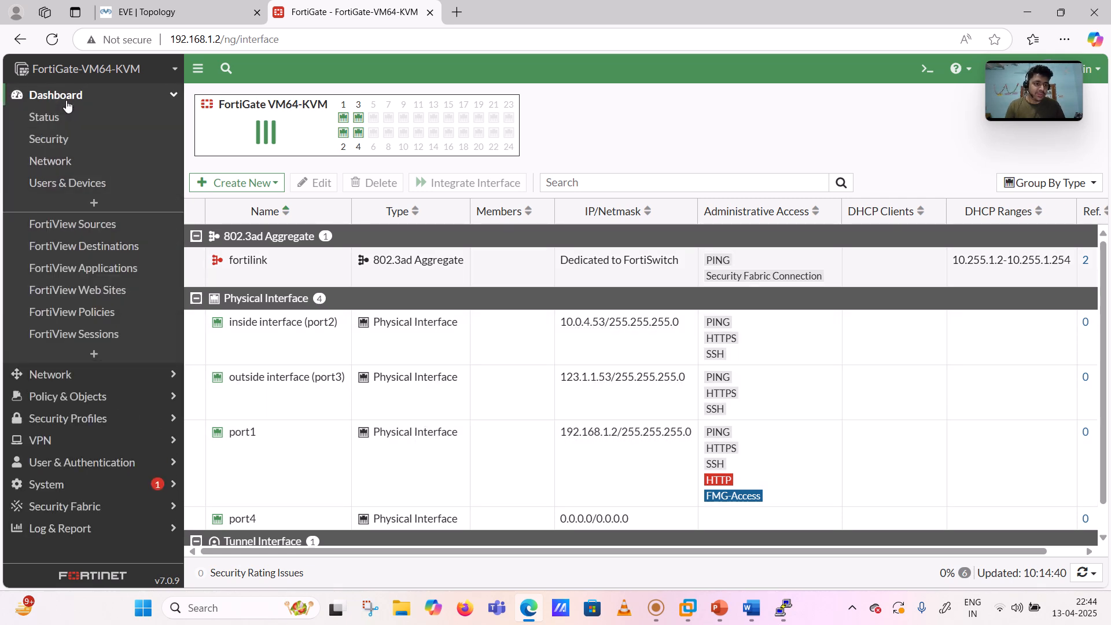
- Expand the Network dashboard's Routing widget to review connected routes 10.0.4.0/24 and 123.1.1.0/24
left_click(51, 162)
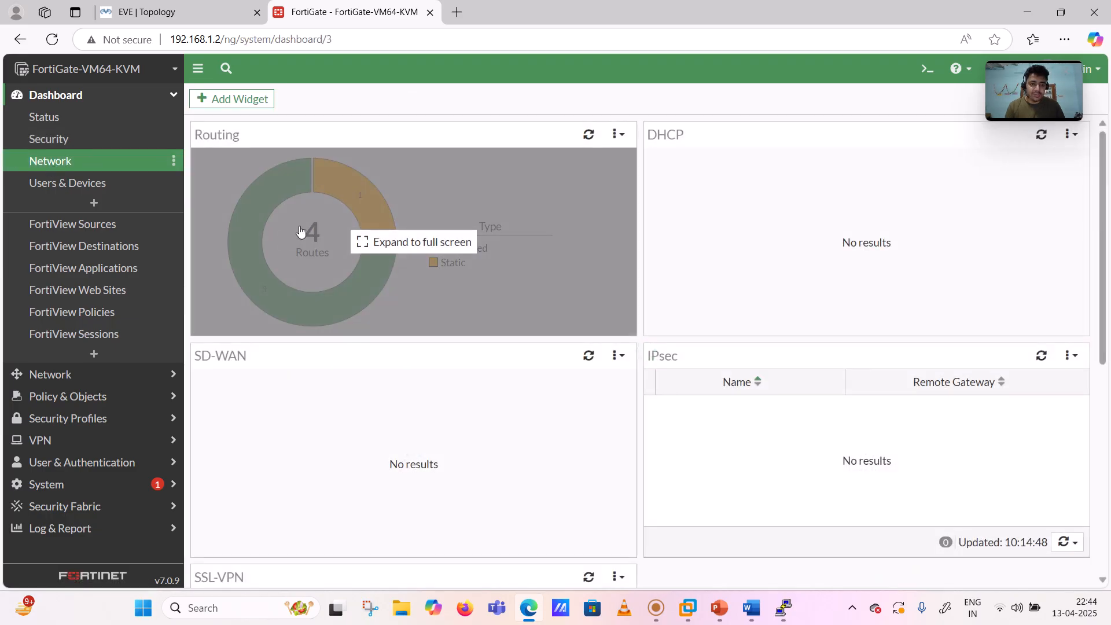
left_click(301, 230)
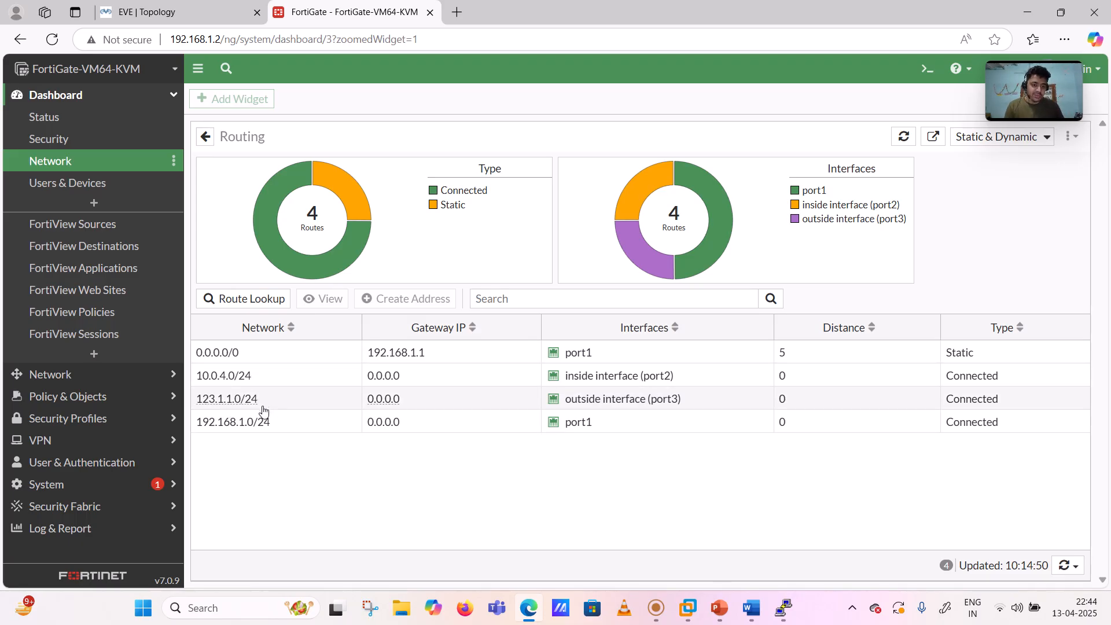
mouse_move(265, 427)
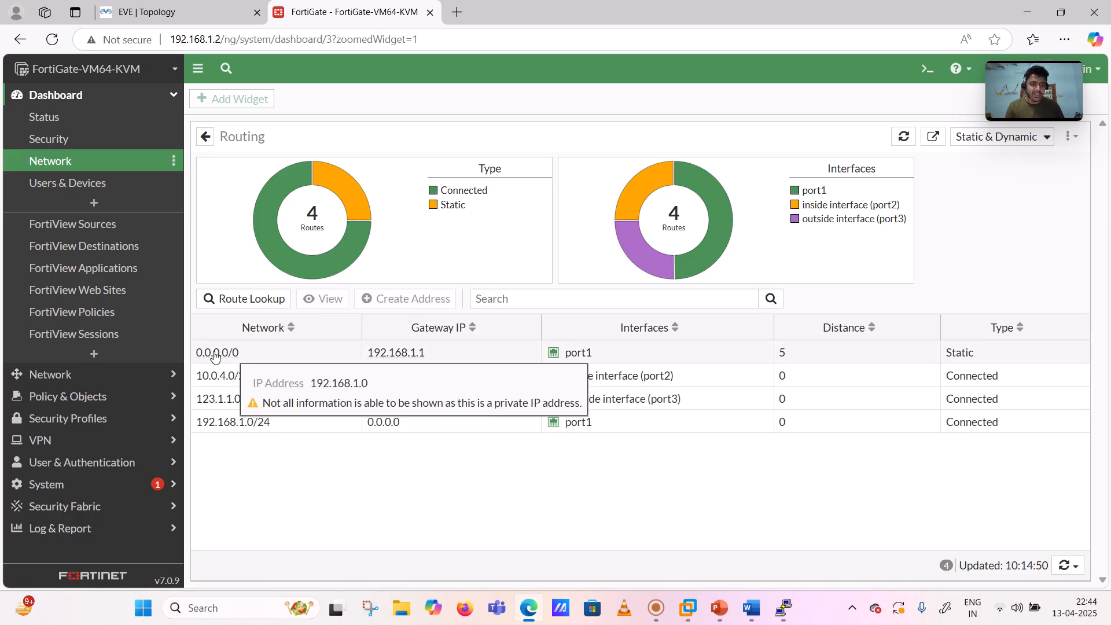
mouse_move(266, 351)
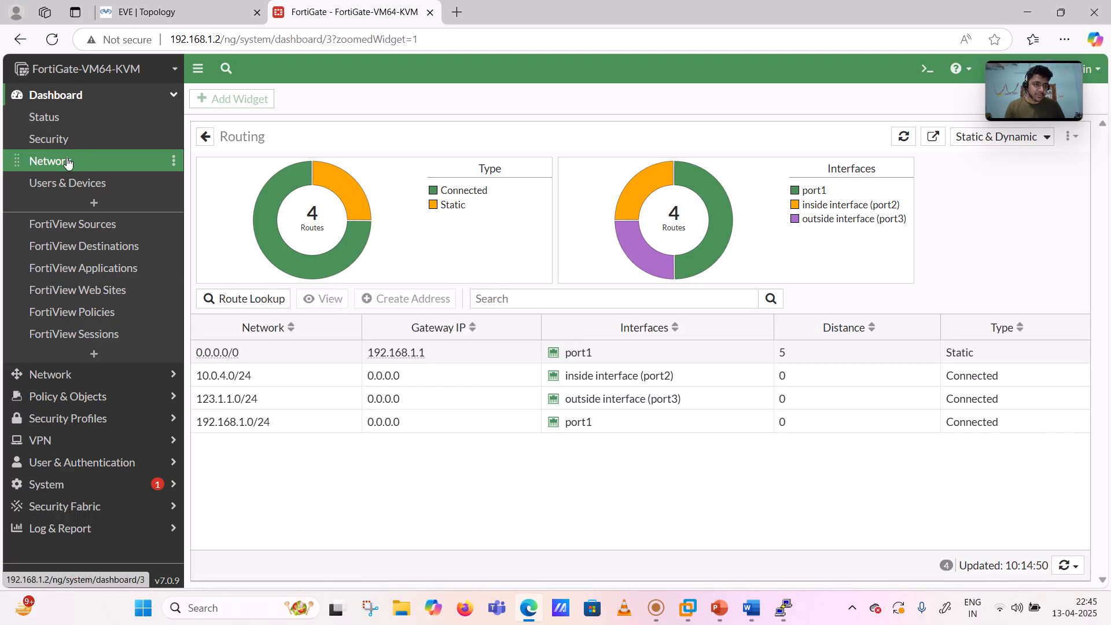
- Check the empty Static Routes list, then bring up the Word topology diagram
left_click(64, 103)
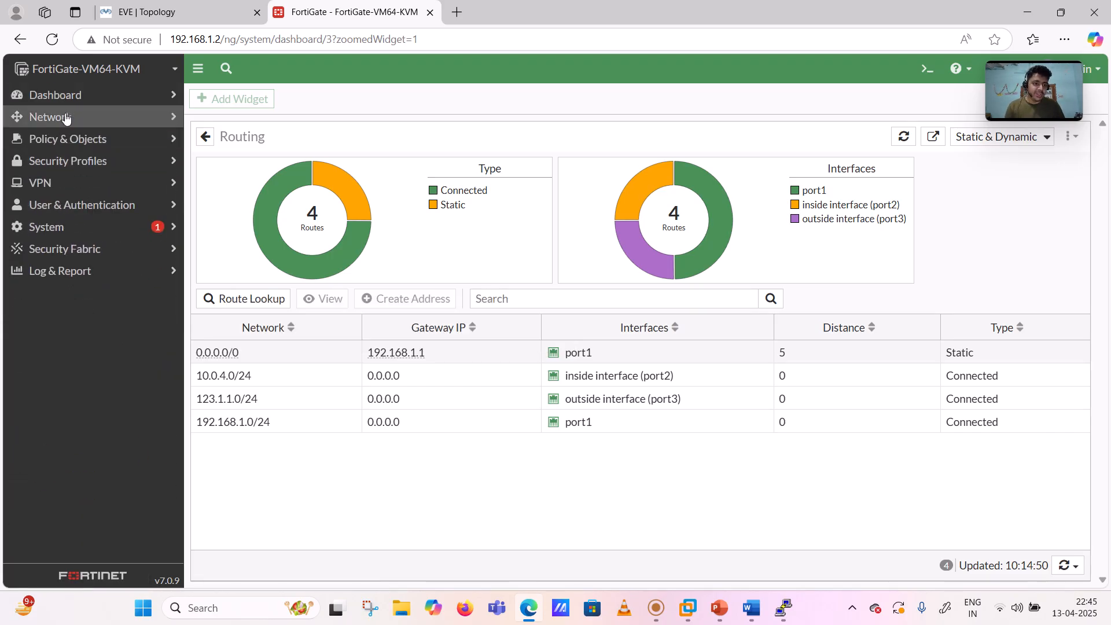
left_click(66, 118)
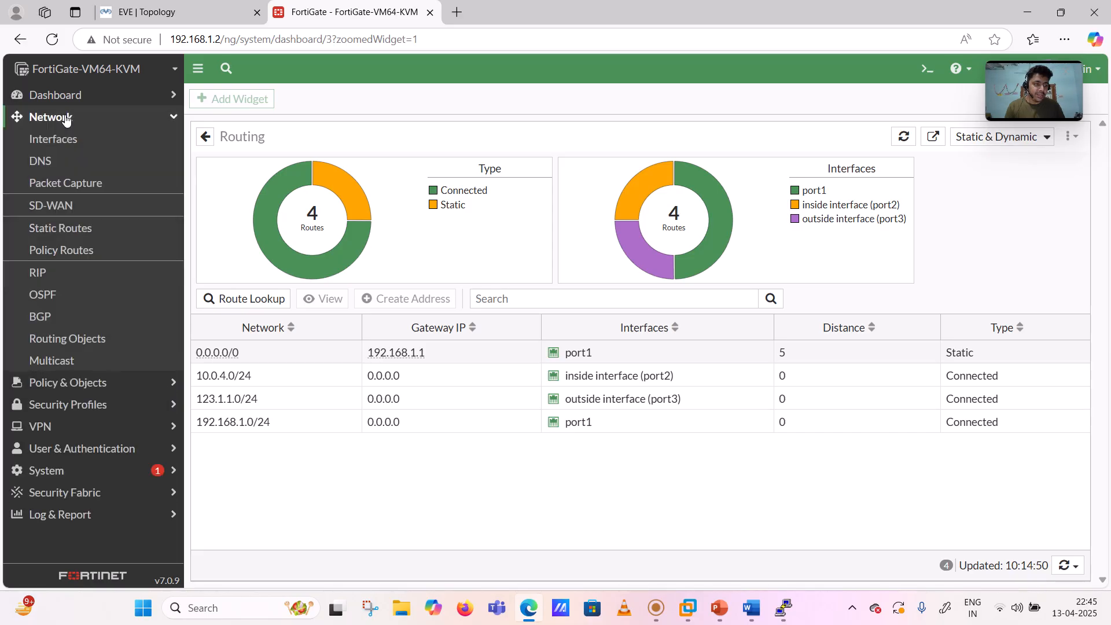
left_click(64, 227)
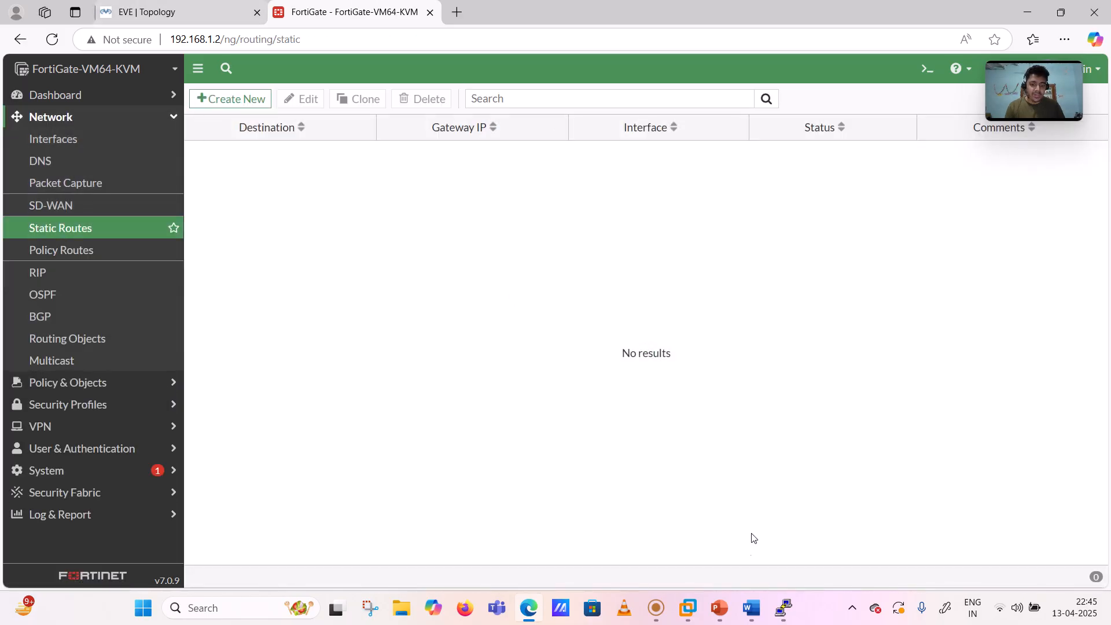
left_click(753, 608)
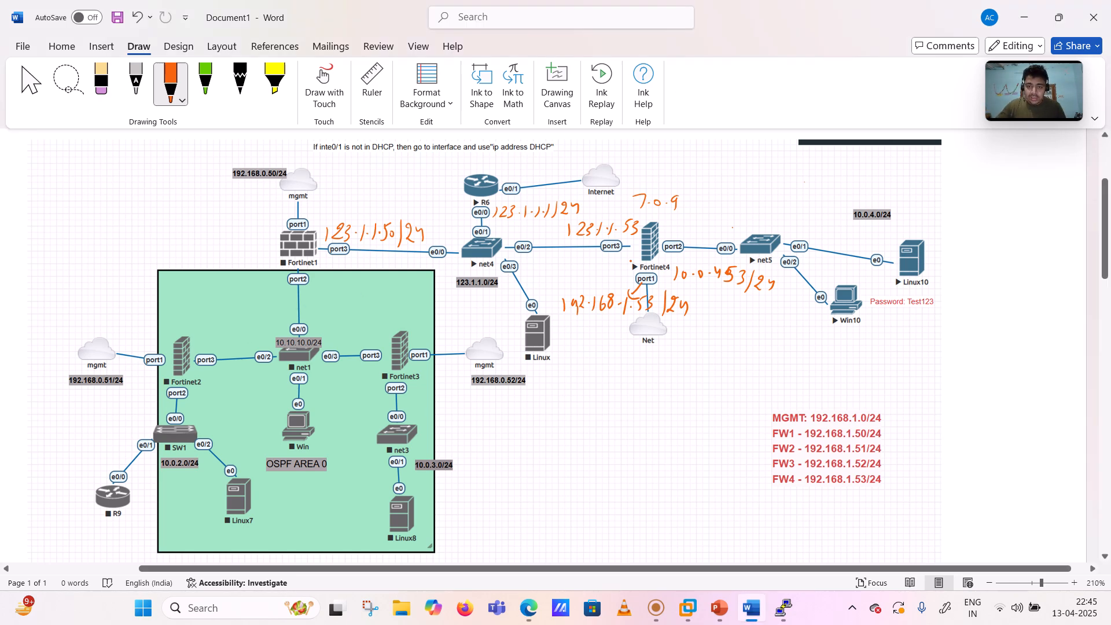
- Mark the diagram with orange ink beside Fortinet4 and R6, then return to FortiGate's static routes
left_click_drag(628, 263, 606, 270)
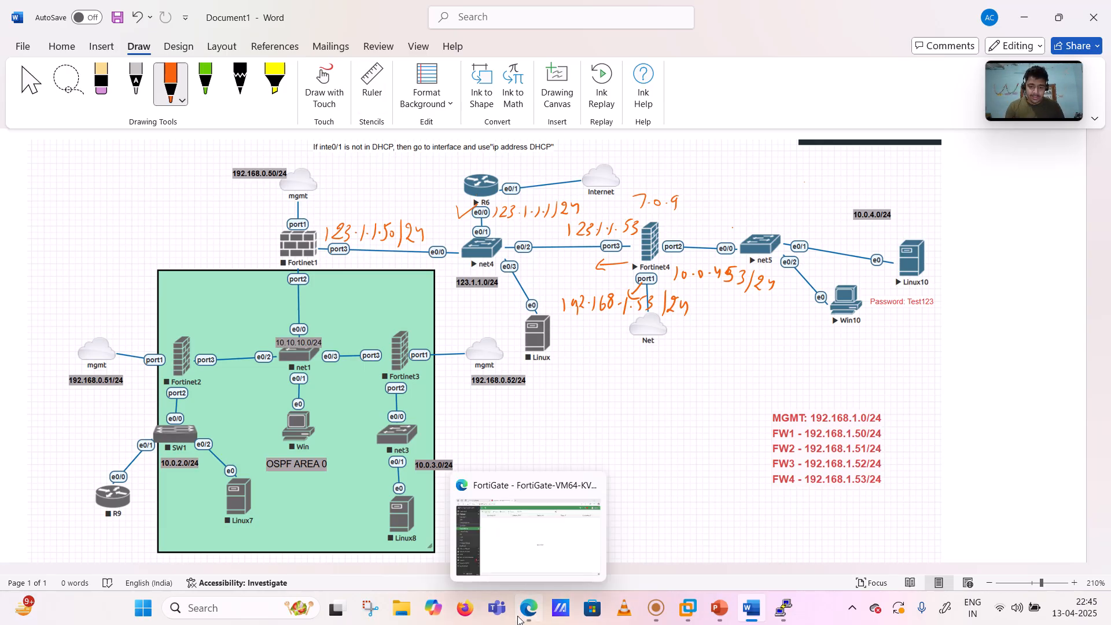
left_click(529, 608)
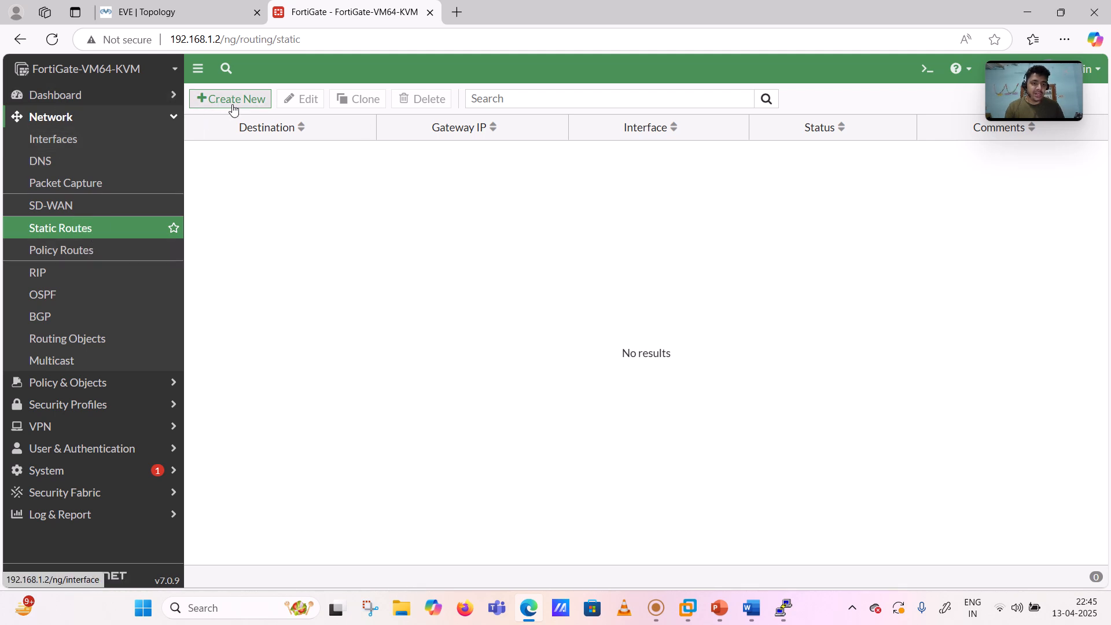
- Create a static route via gateway 123.1.1.1 on port3, commented 'FW4 to outside static route'
left_click(169, 121)
left_click(169, 120)
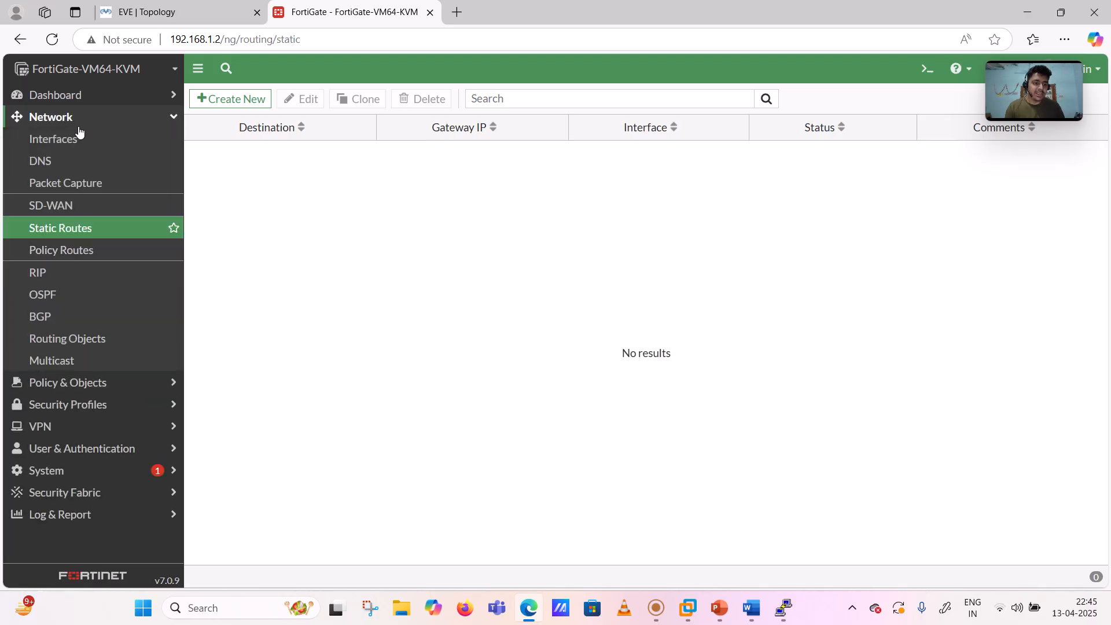
left_click(219, 97)
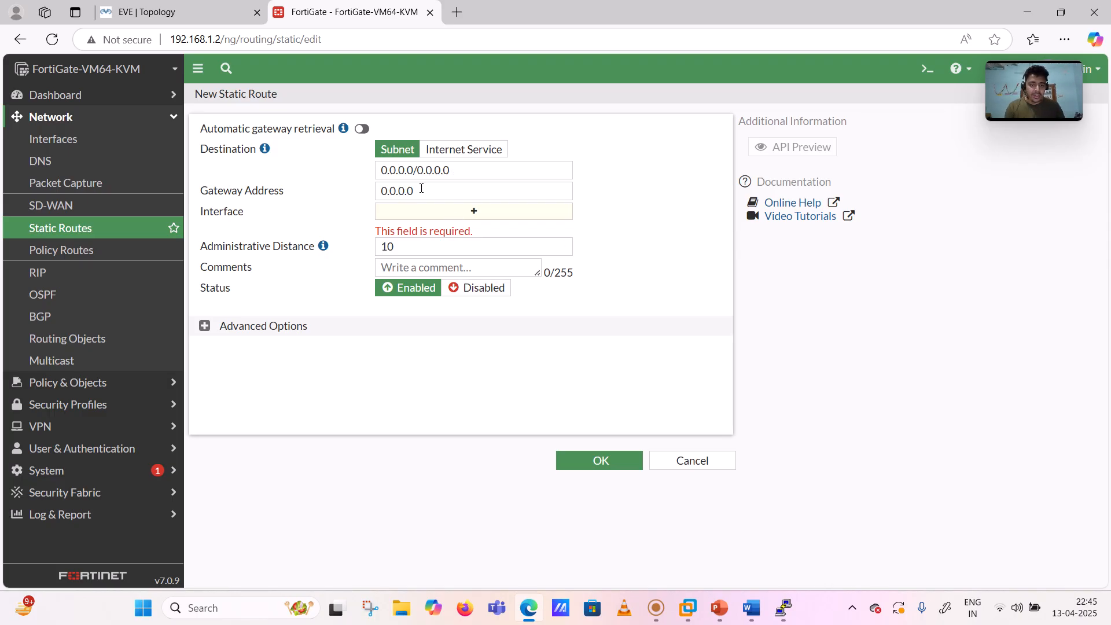
left_click(418, 189)
type("123.1.1.1")
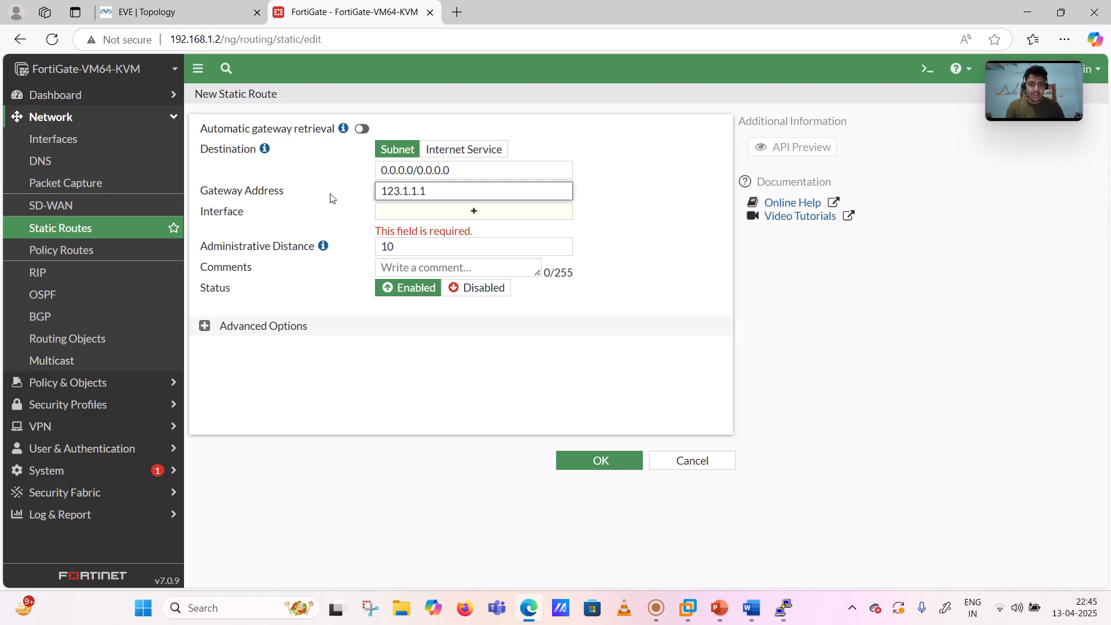
left_click(697, 227)
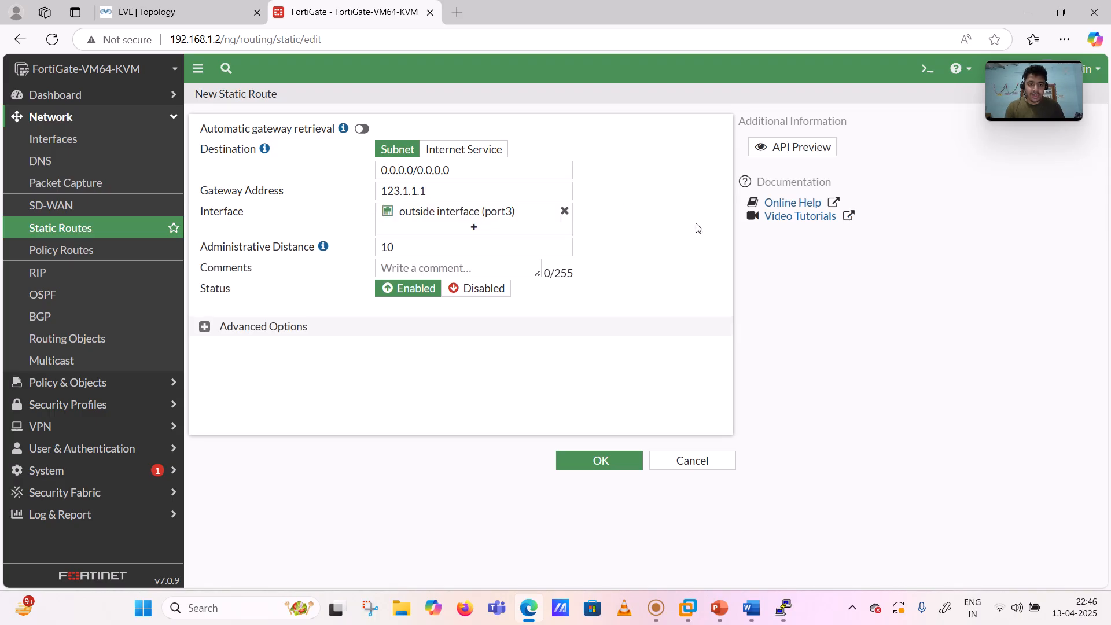
mouse_move(496, 217)
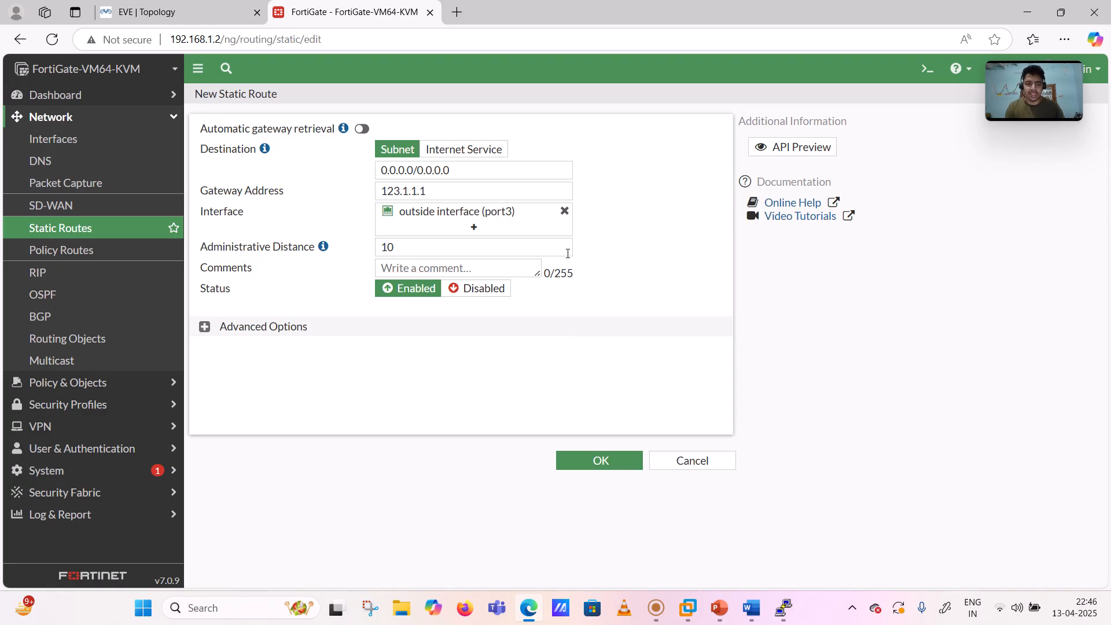
left_click(402, 267)
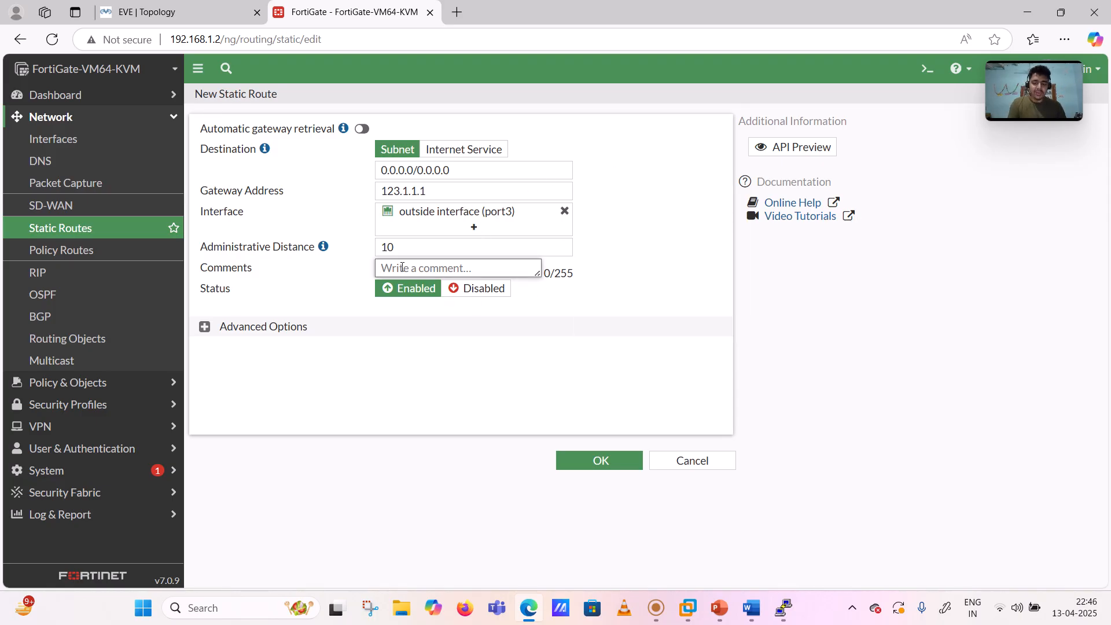
type("FW4")
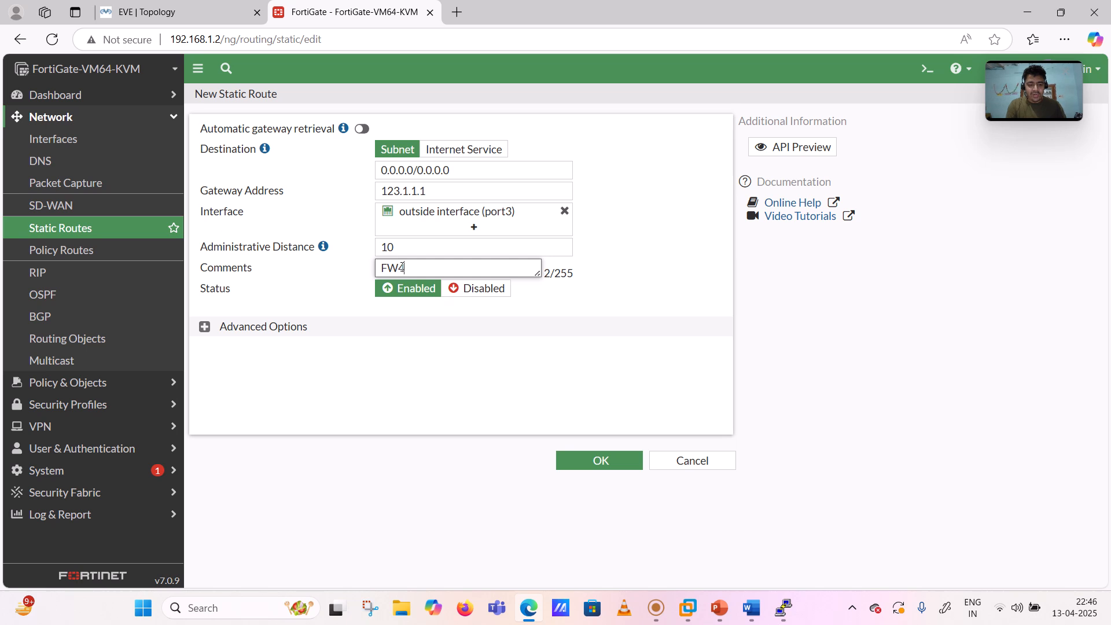
type(" to outside sta")
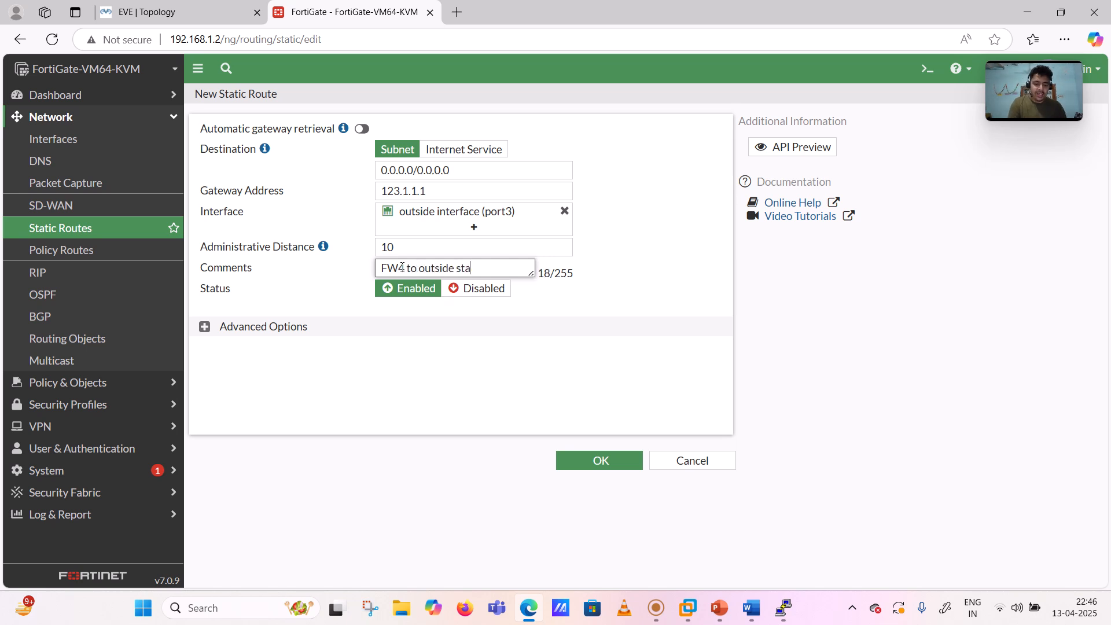
type("tic route")
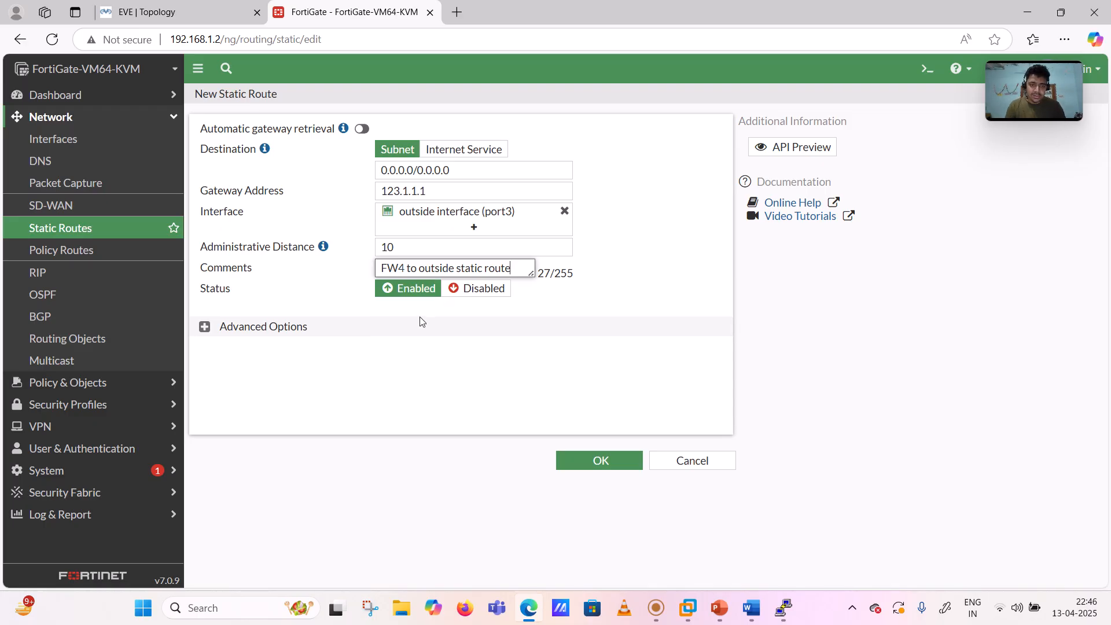
left_click(602, 461)
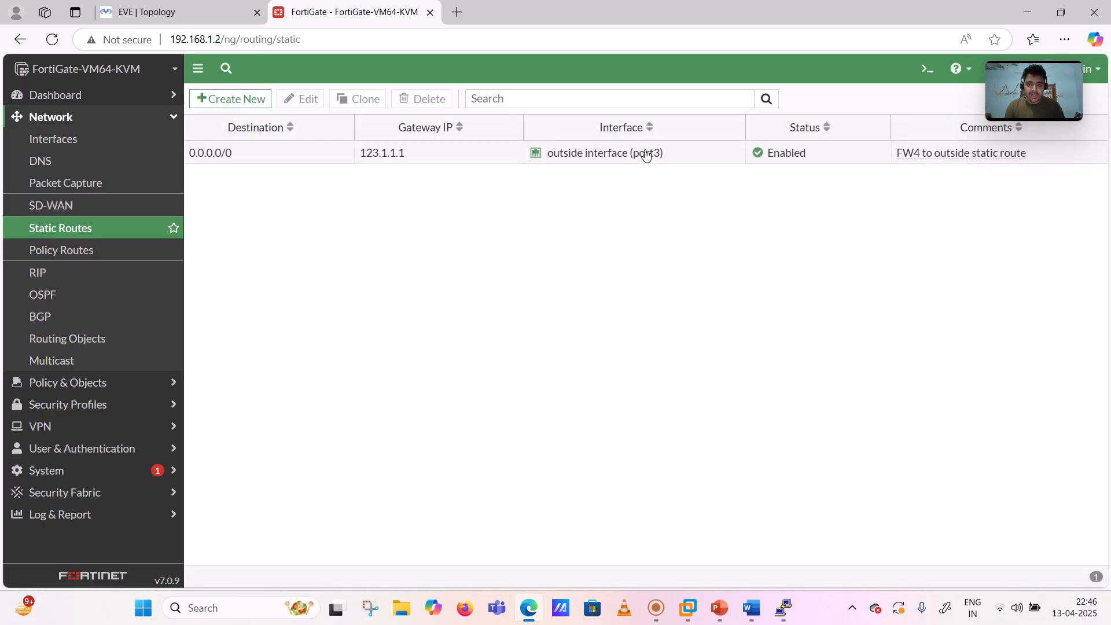
- Expand the Routing widget on the Network dashboard to check the new default route
left_click(75, 94)
left_click(60, 117)
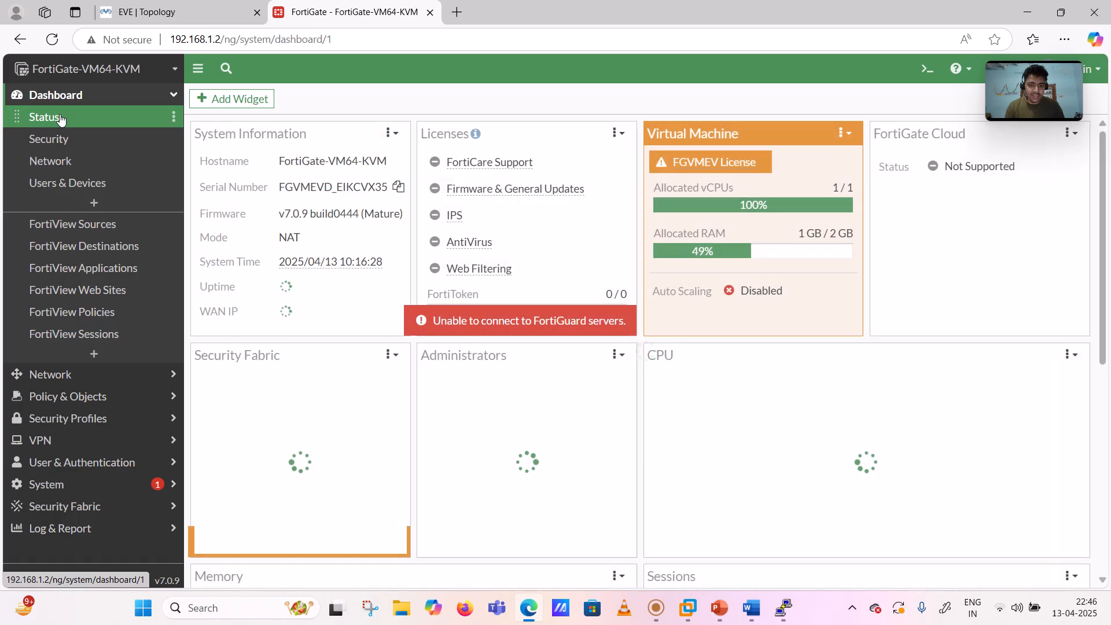
left_click(65, 163)
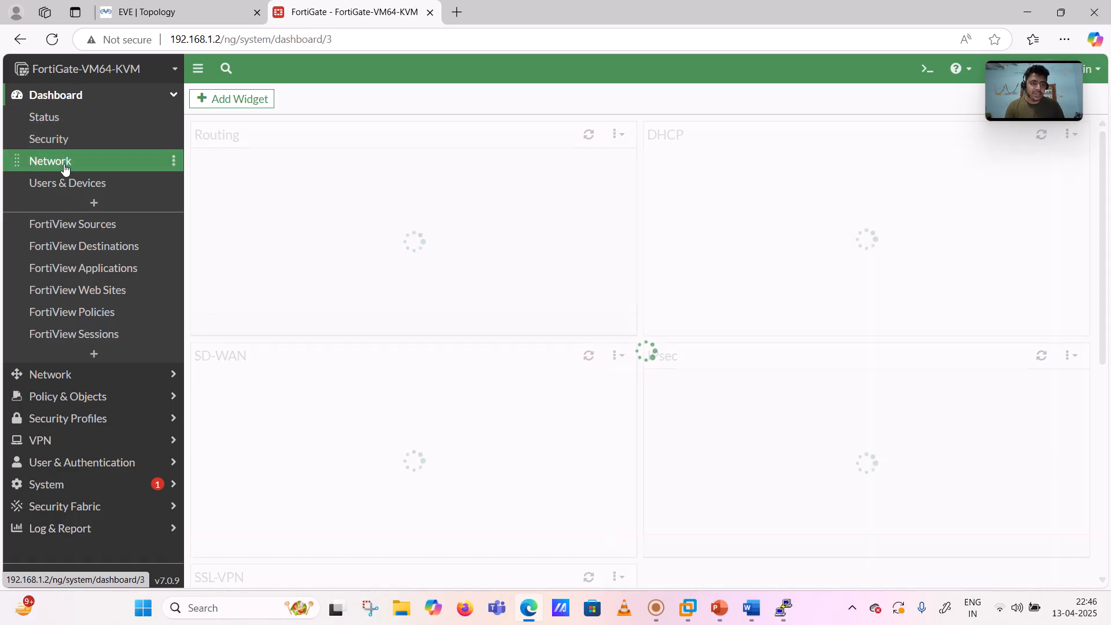
left_click(345, 224)
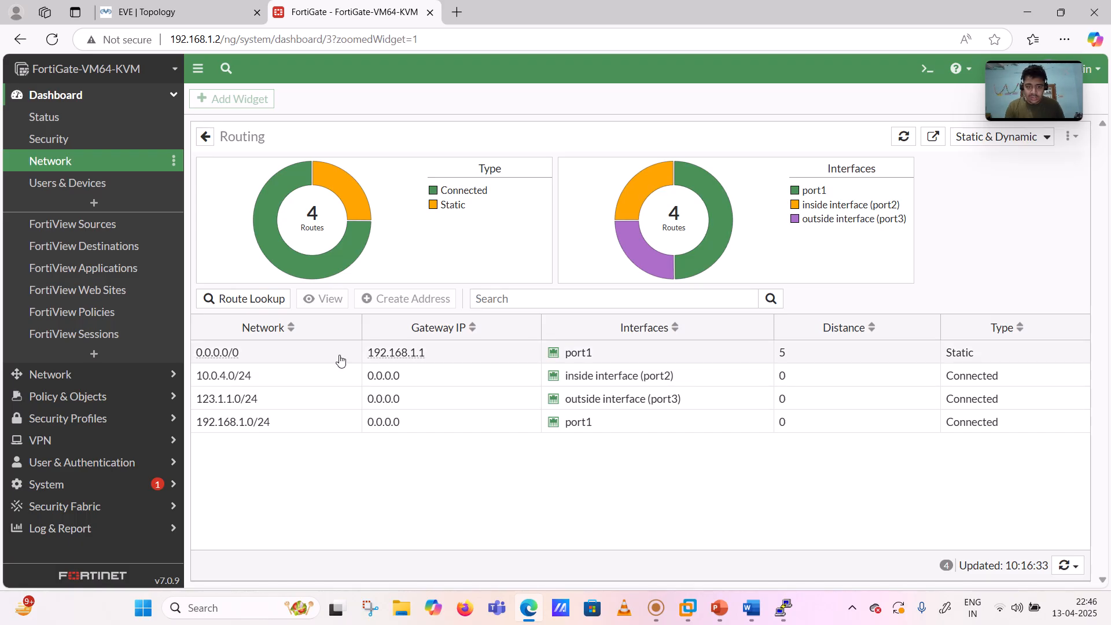
- Browse Interfaces and Static Routes to confirm the 0.0.0.0/0 route via 123.1.1.1 on port3
left_click(70, 102)
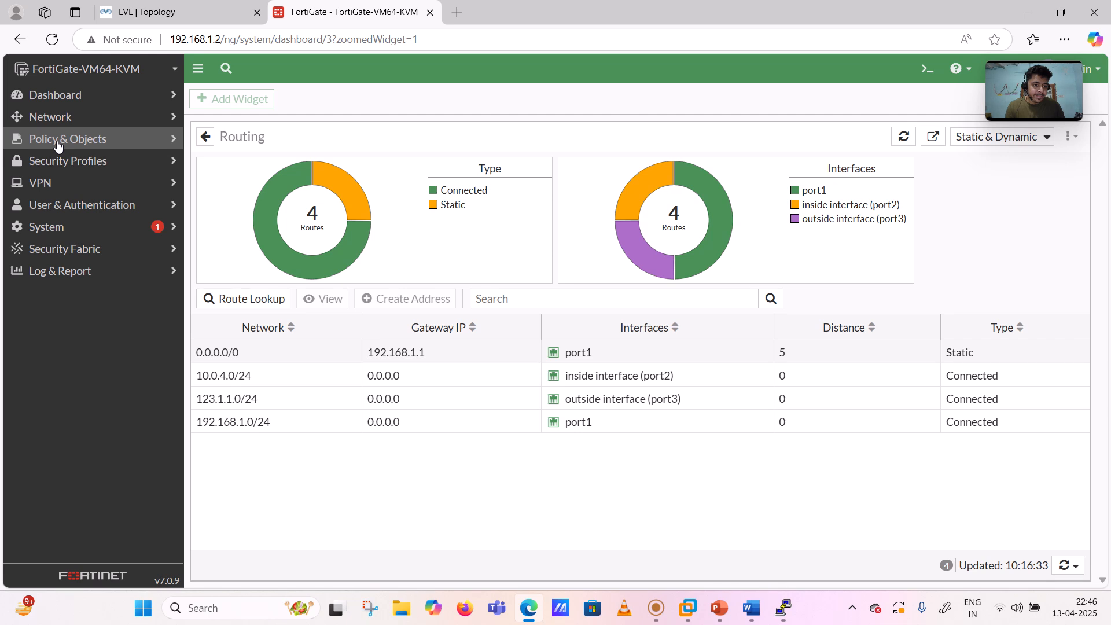
left_click(58, 144)
left_click(58, 118)
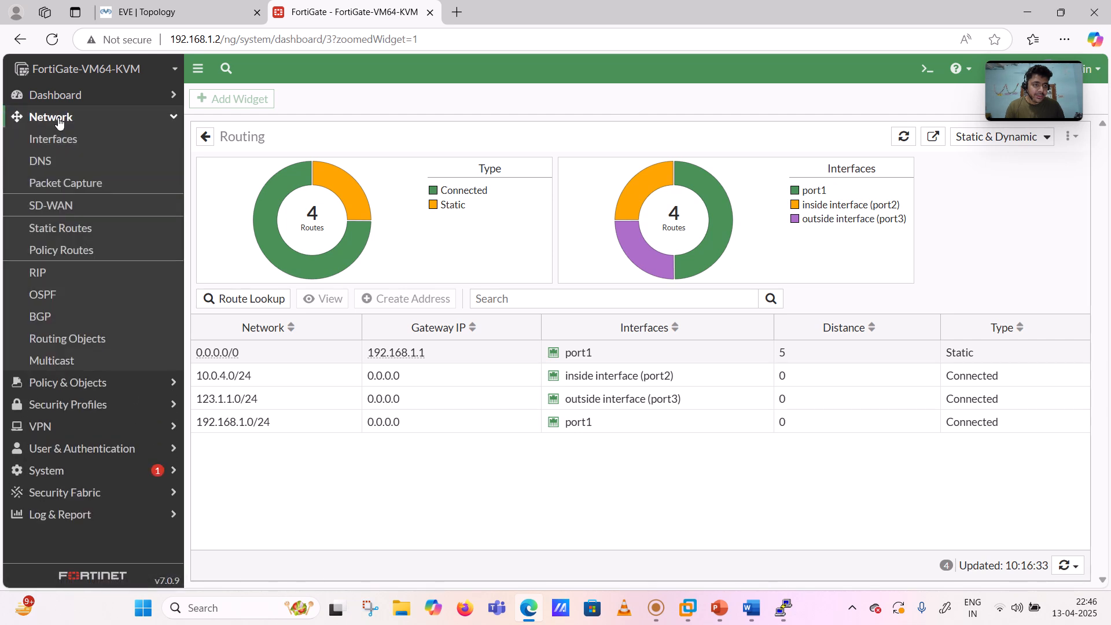
left_click(60, 148)
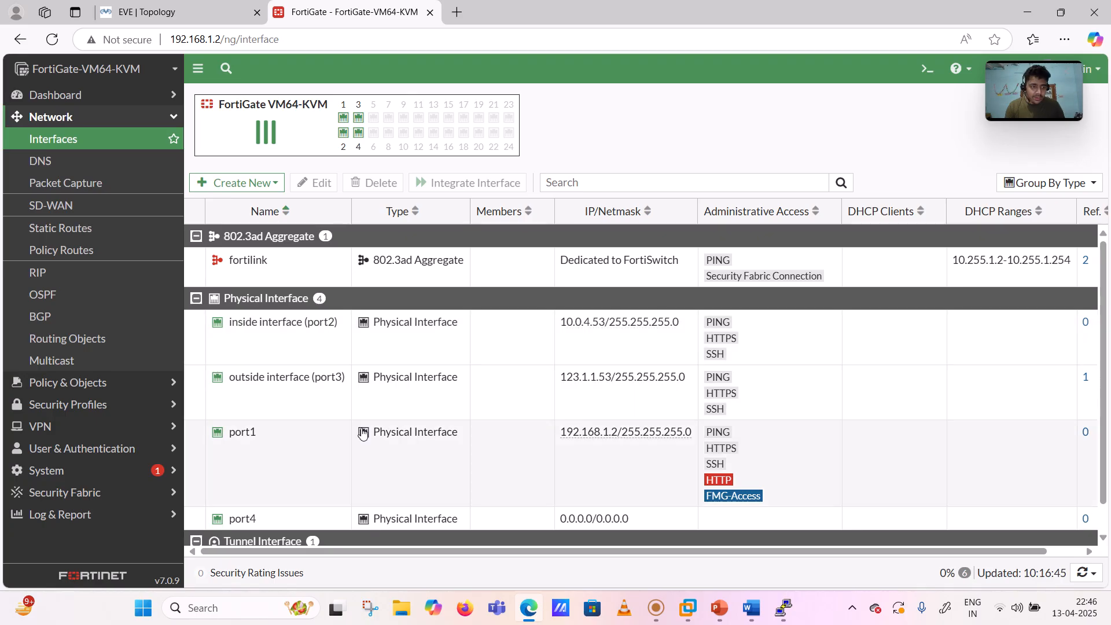
left_click(88, 230)
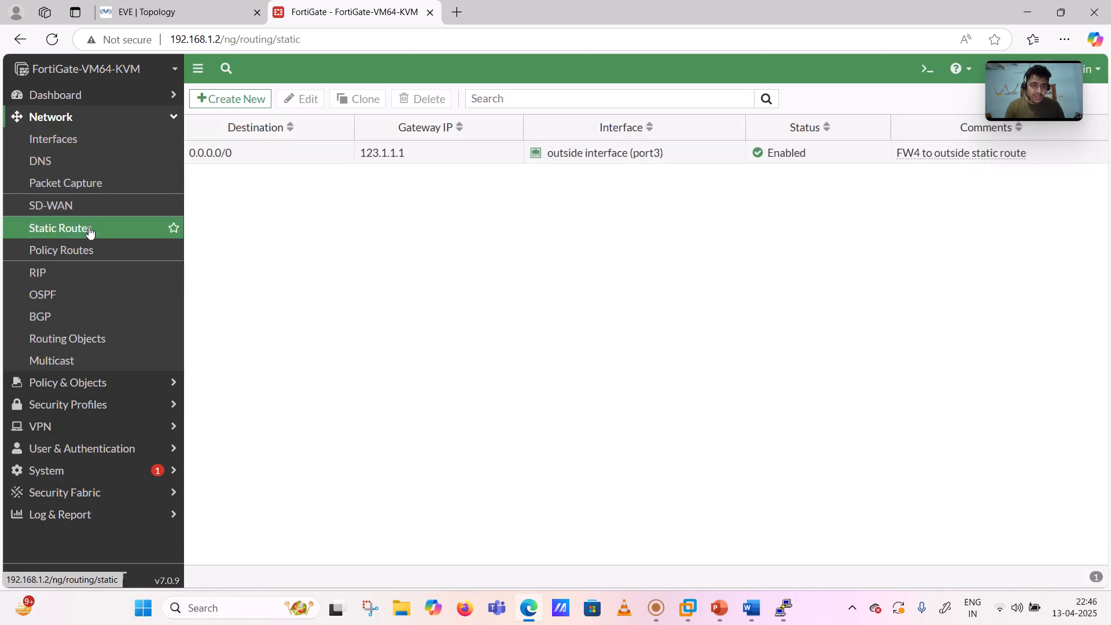
left_click(783, 607)
- Log back into the Fortinet4 console as the administrator and move the window aside
type("admin")
key("Return")
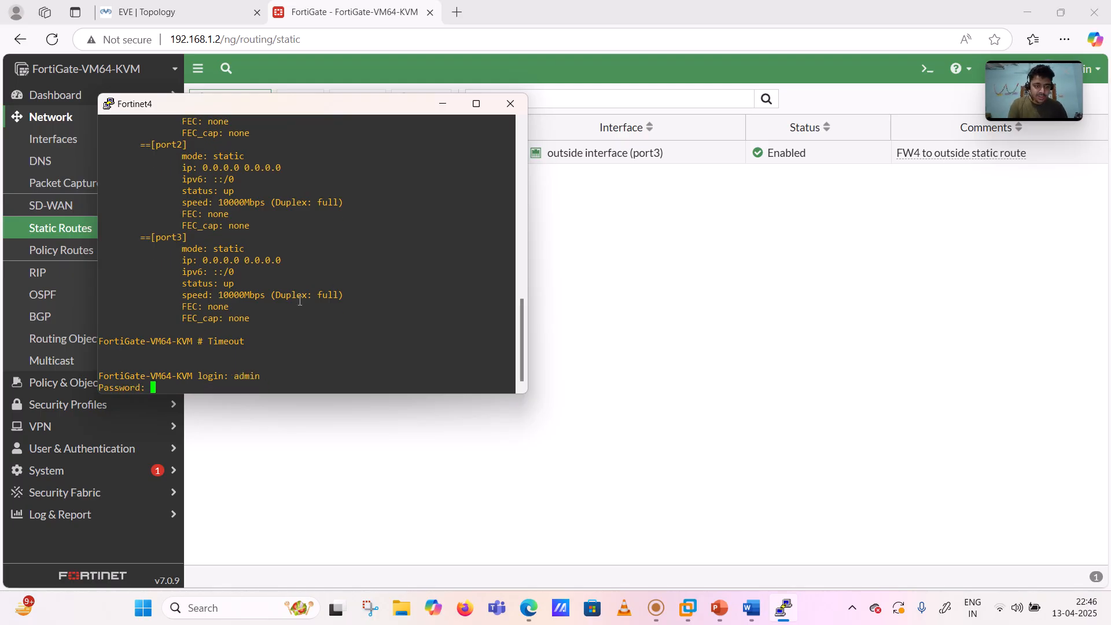
key("Return")
type("sh")
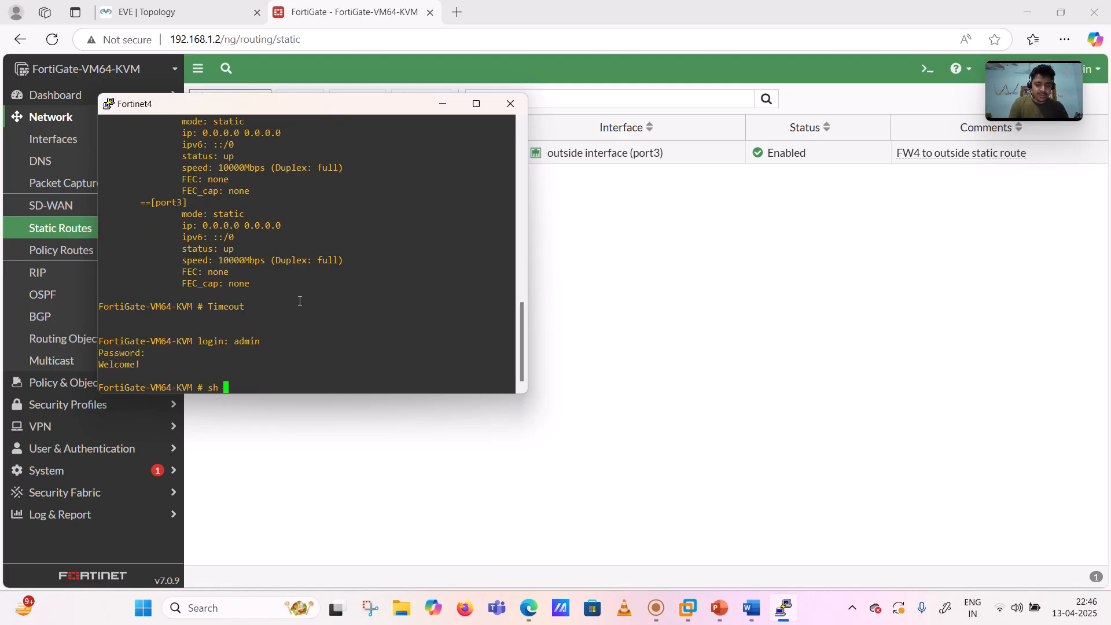
key("BackSpace")
key("BackSpace")
key("BackSpace")
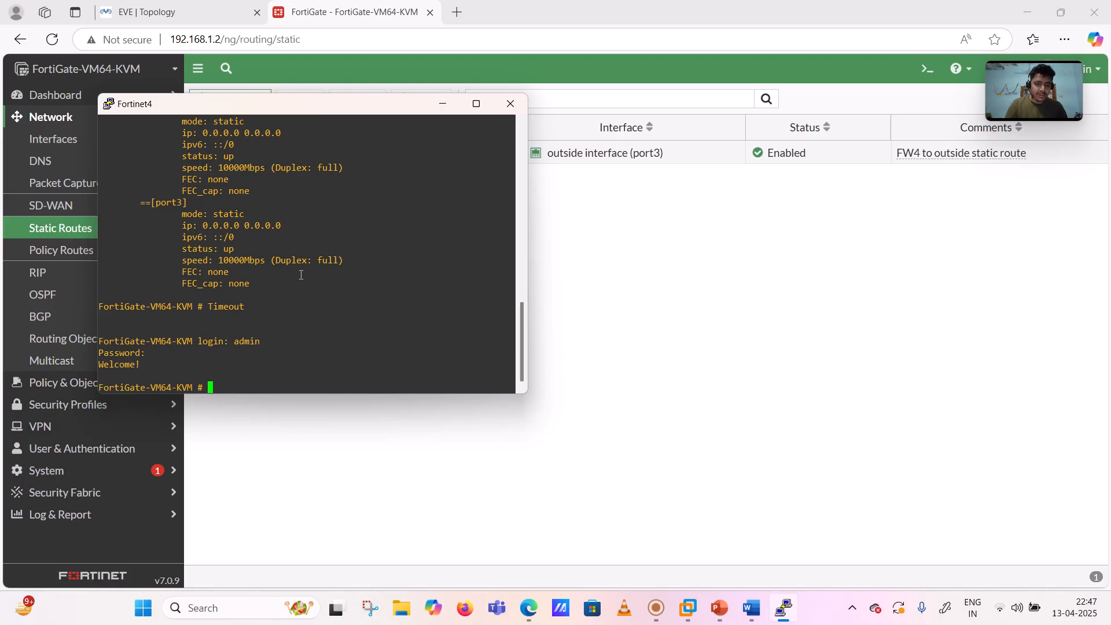
left_click_drag(320, 106, 695, 219)
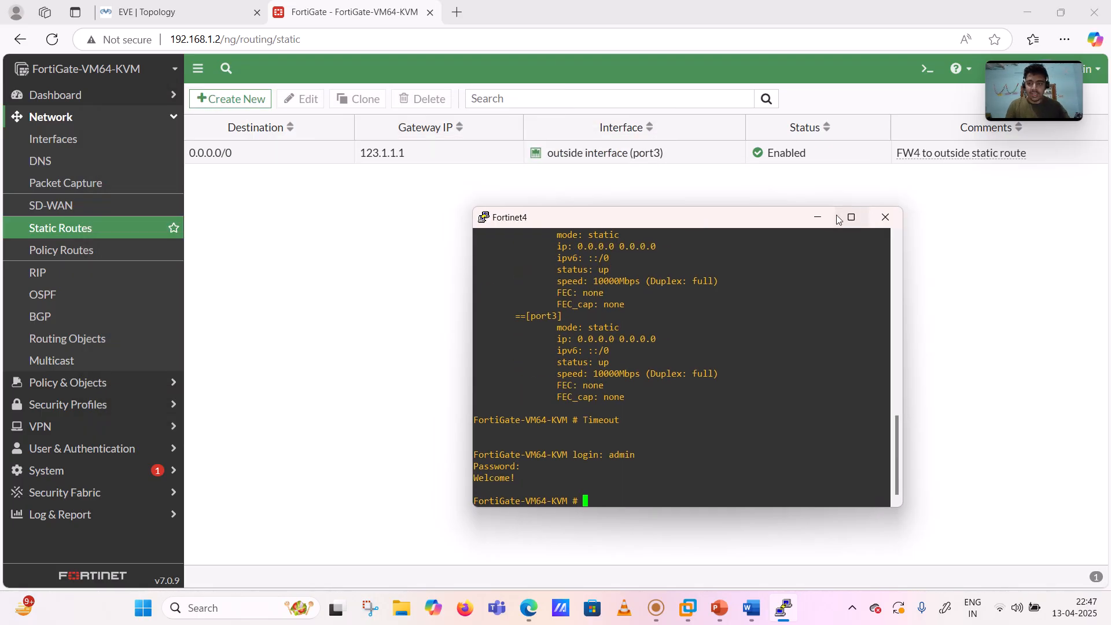
- Hide the console and open port1 from the Network > Interfaces list for editing
left_click(818, 218)
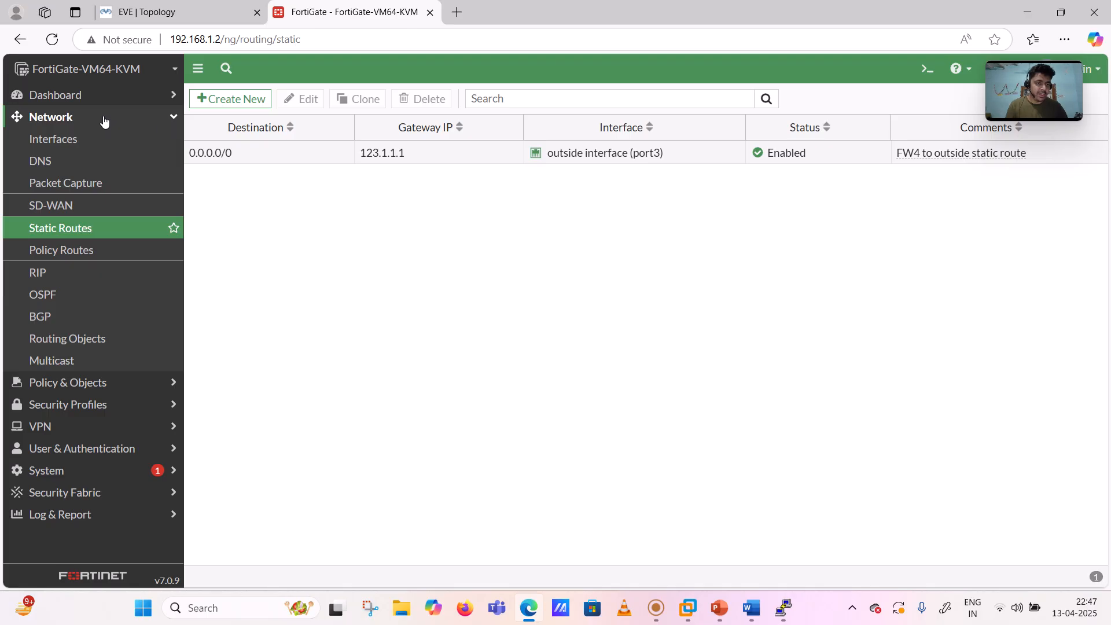
left_click(96, 117)
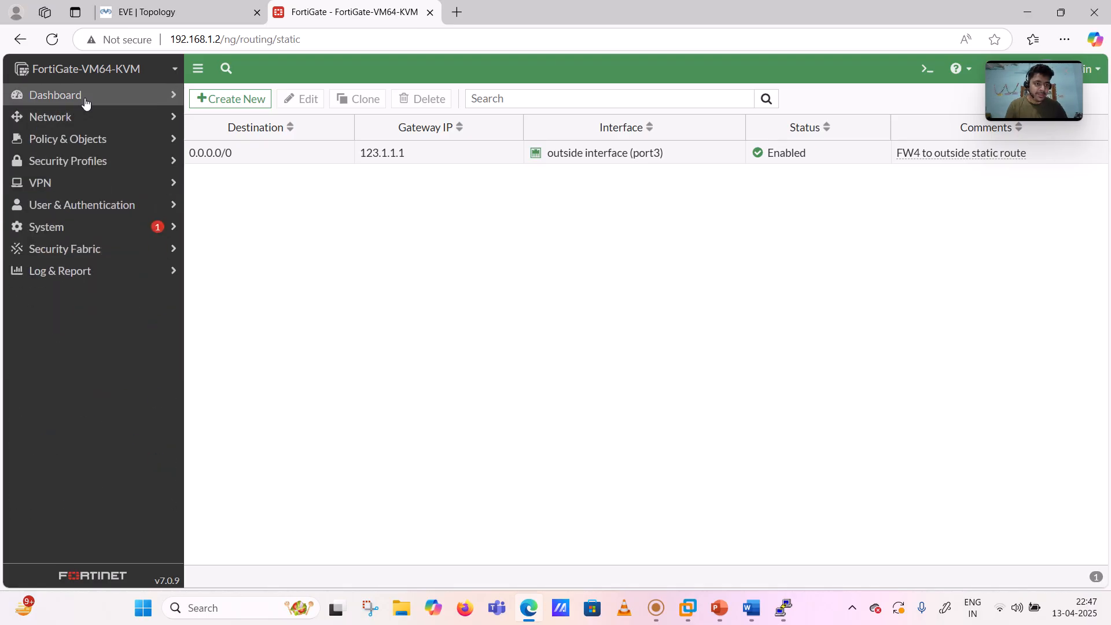
left_click(85, 101)
left_click(86, 103)
left_click(84, 100)
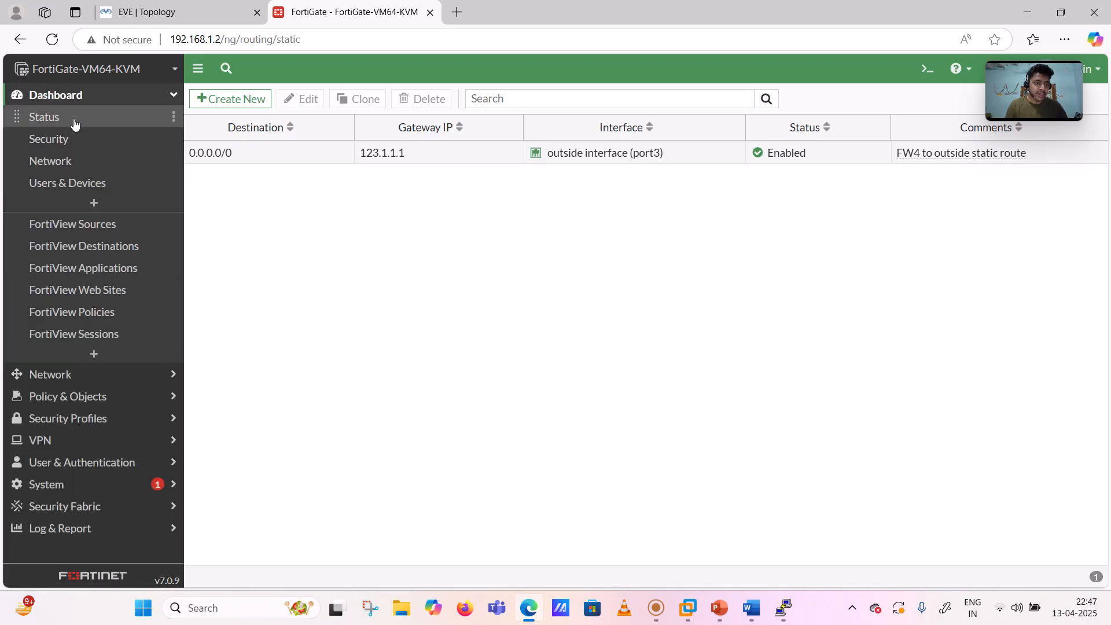
left_click(76, 99)
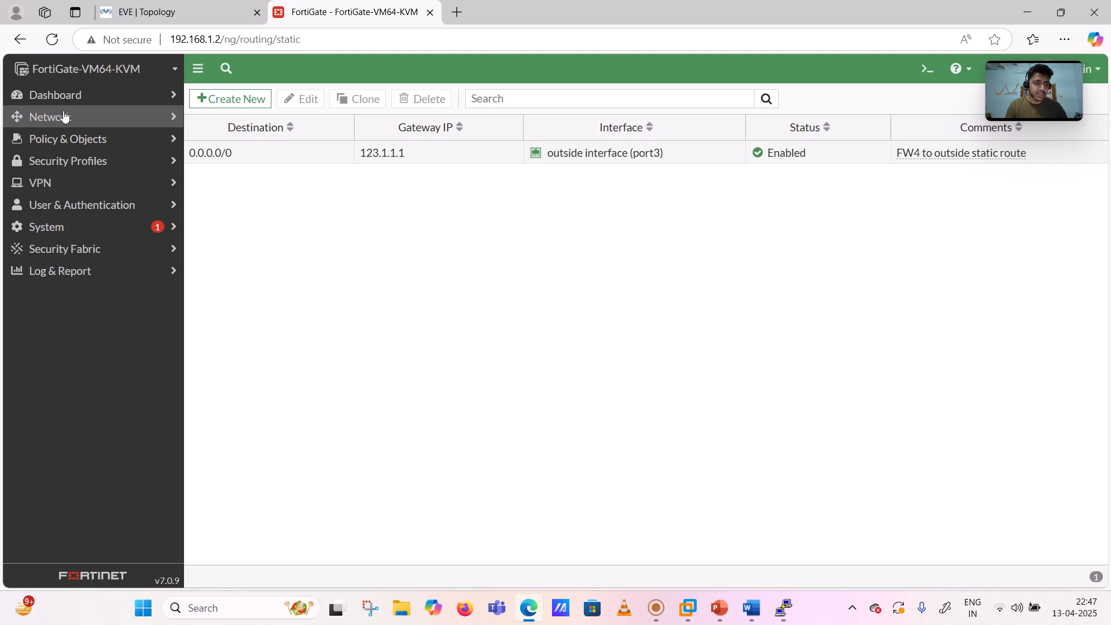
left_click(67, 119)
left_click(63, 142)
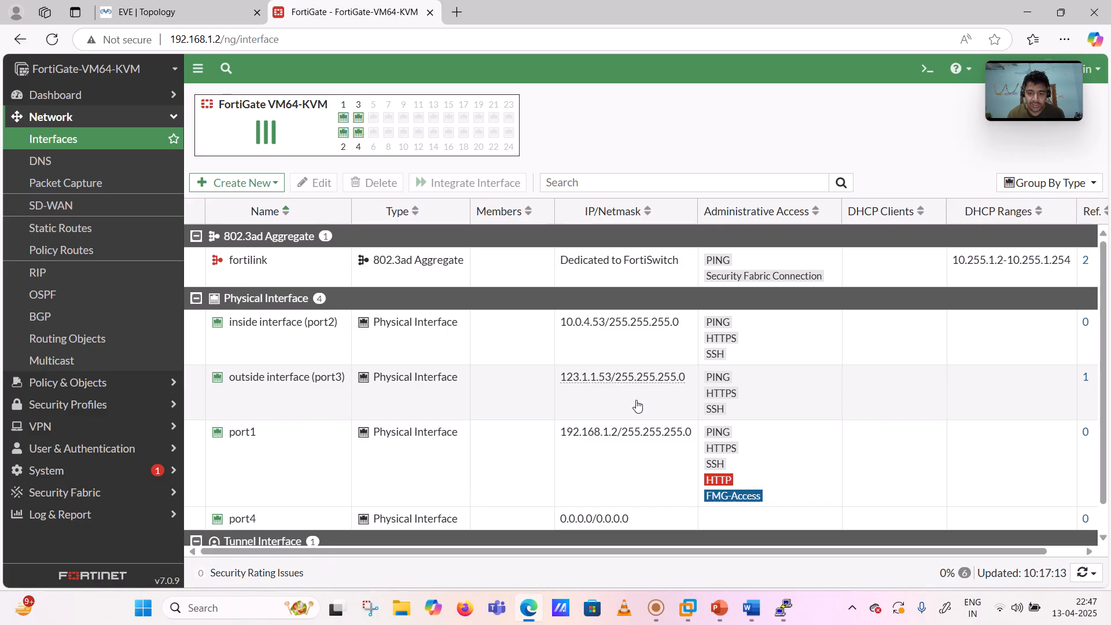
left_click(266, 451)
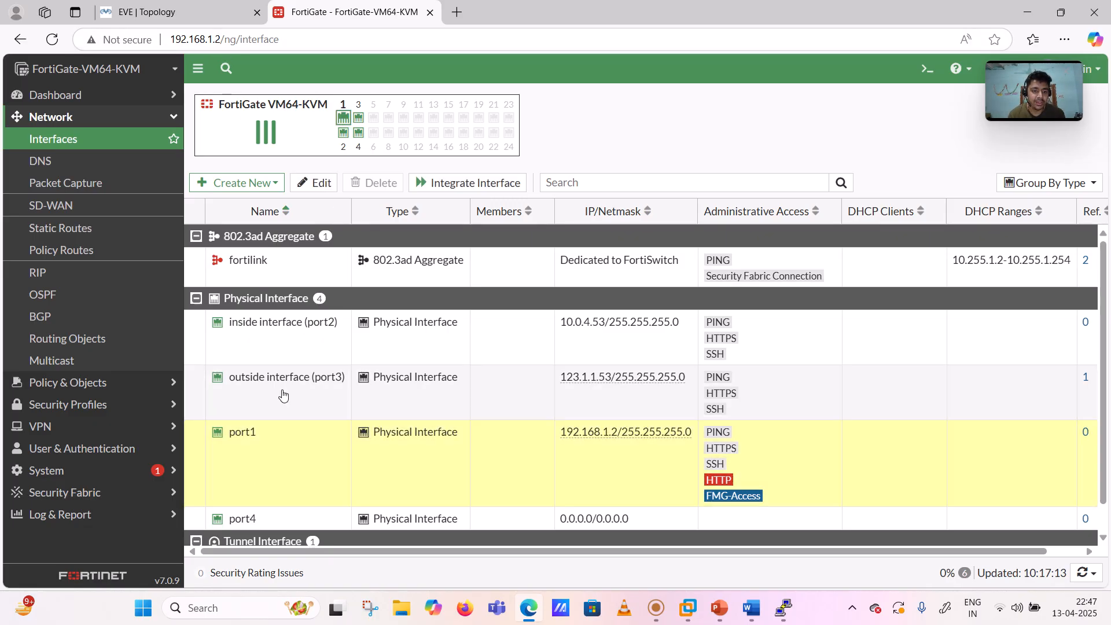
left_click(304, 184)
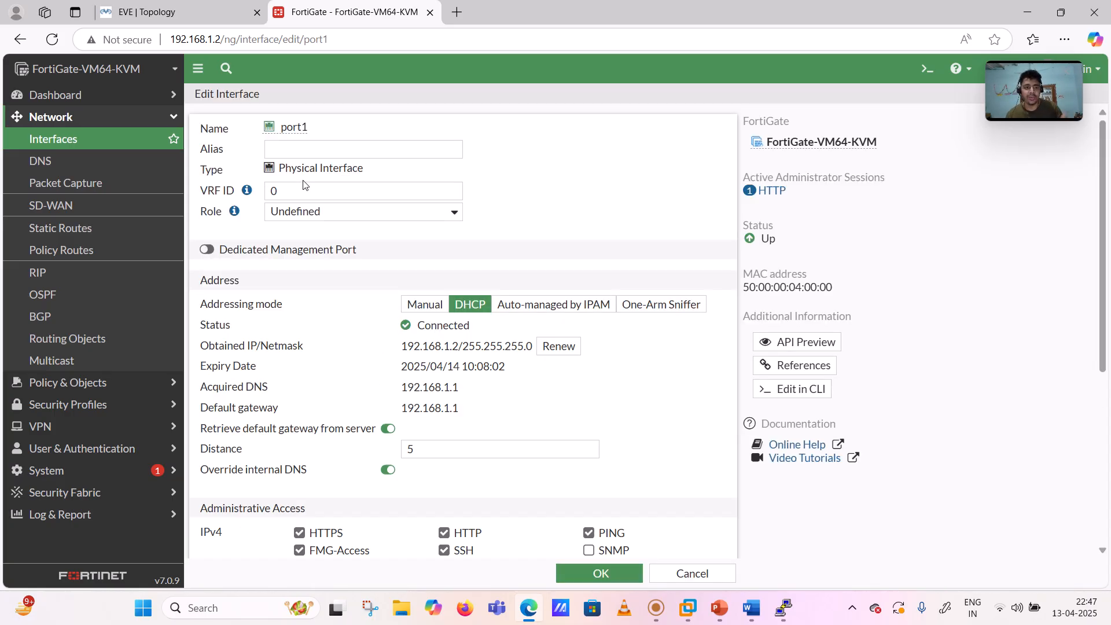
- Alias port1 'MGMT FW4', set it manually to 192.168.1.53/255.255.255.0, and confirm the change
left_click(317, 151)
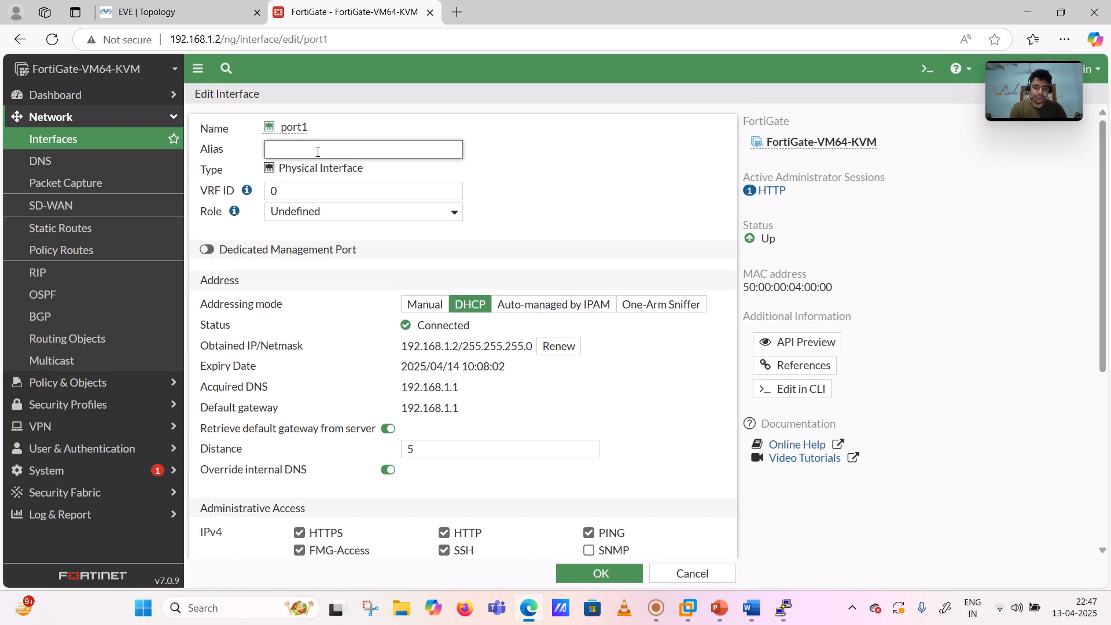
type("G")
key("BackSpace")
type("MGMT FW4")
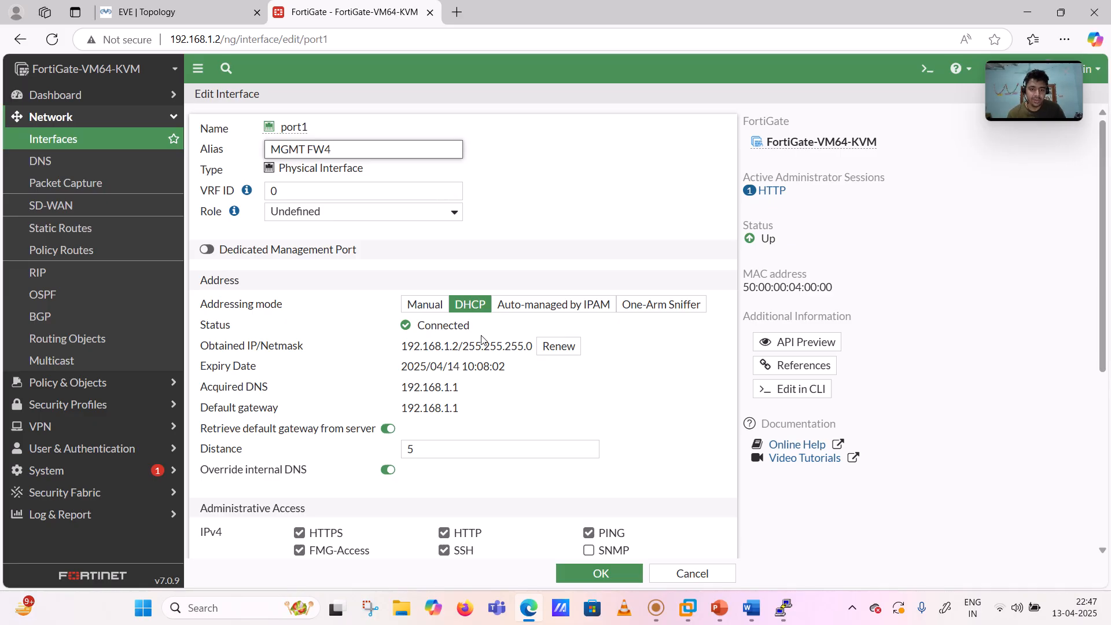
left_click(425, 304)
left_click(388, 324)
key("BackSpace")
type("53")
left_click(399, 350)
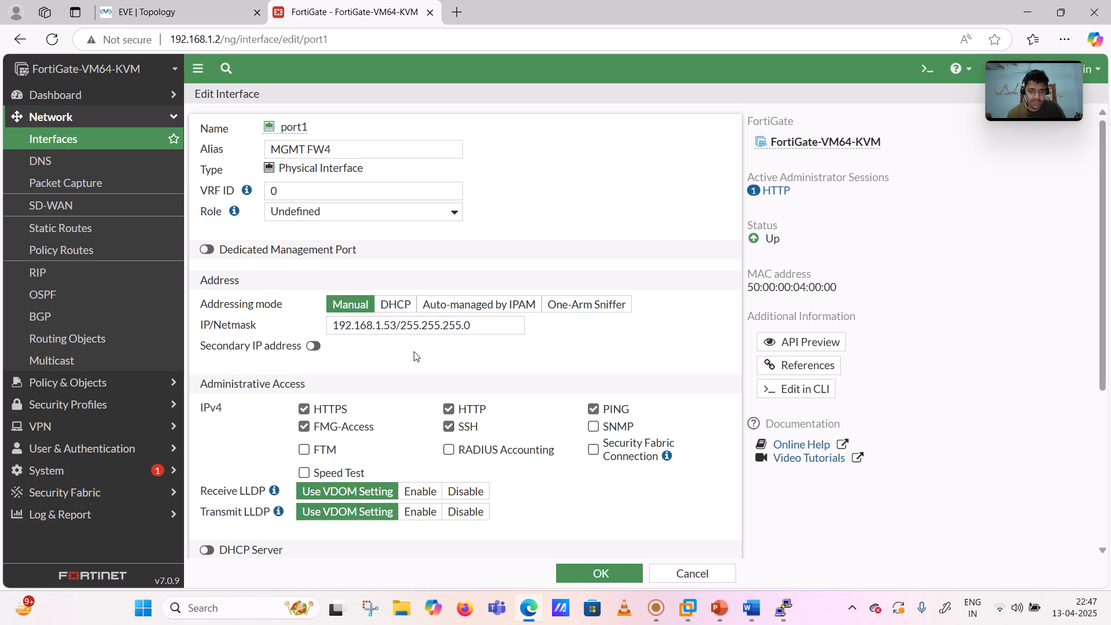
left_click(581, 567)
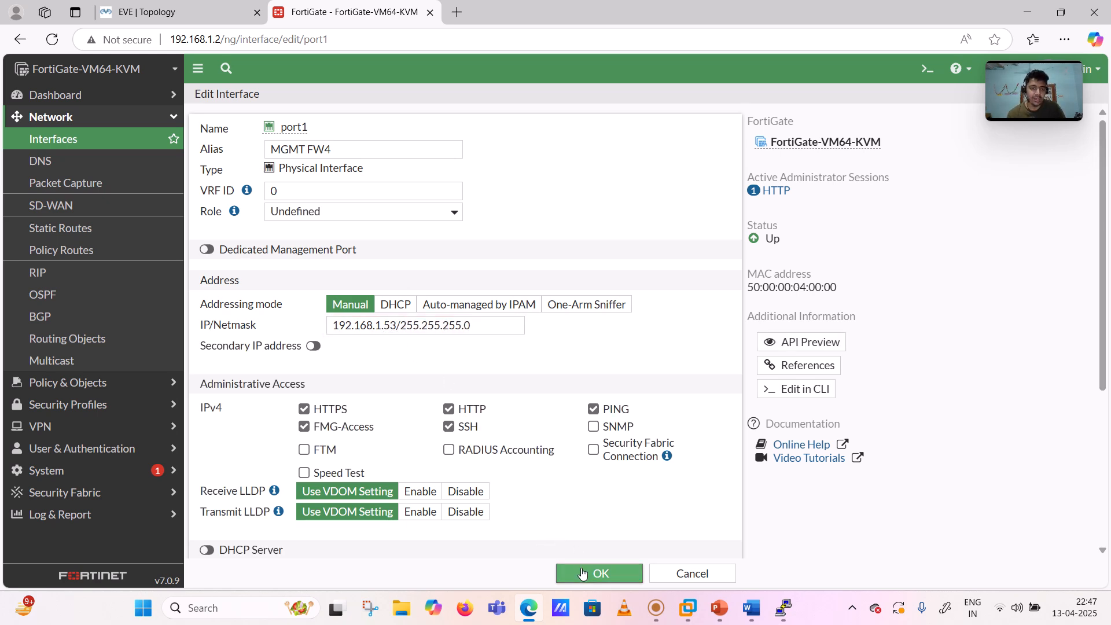
left_click(866, 576)
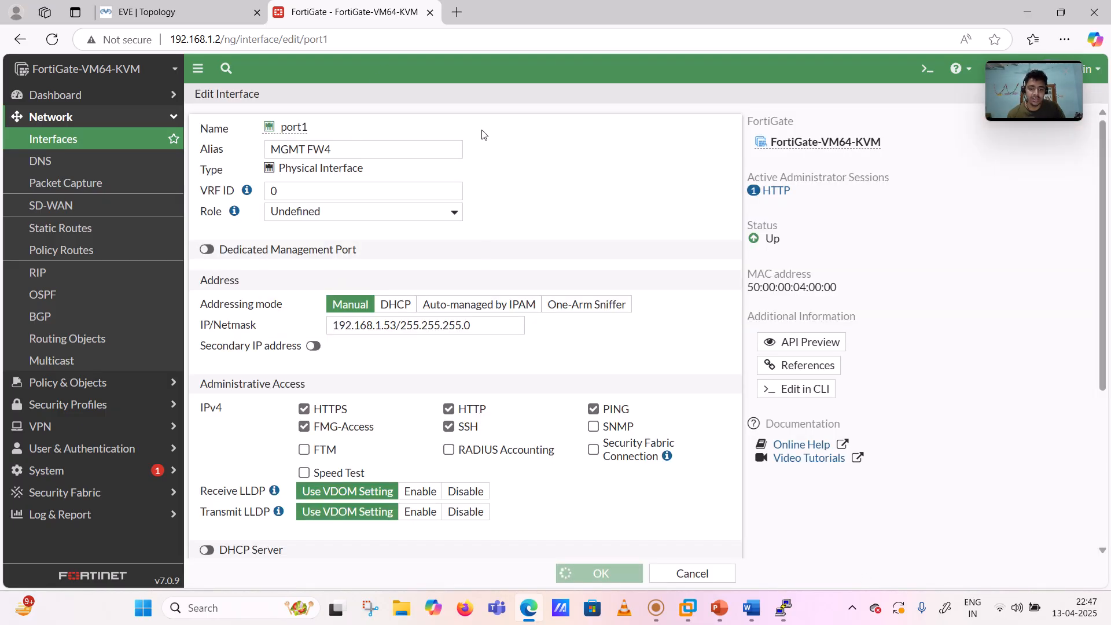
- Load the FortiGate GUI at 192.168.1.53 in a new tab and close the old 192.168.1.2 tab
left_click(457, 13)
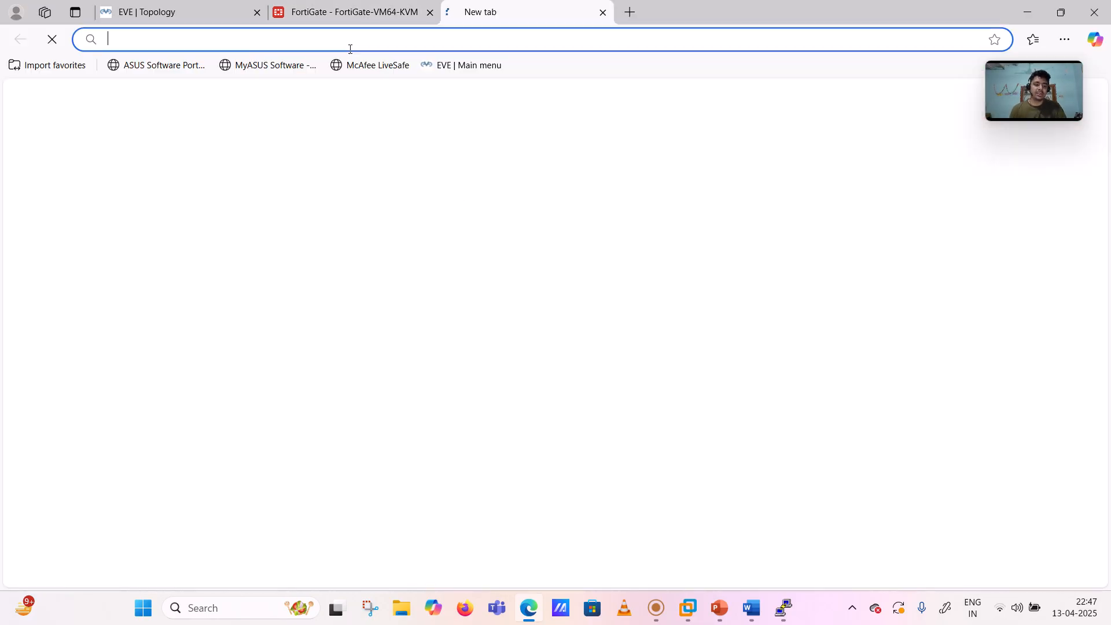
type("192.168.1.14")
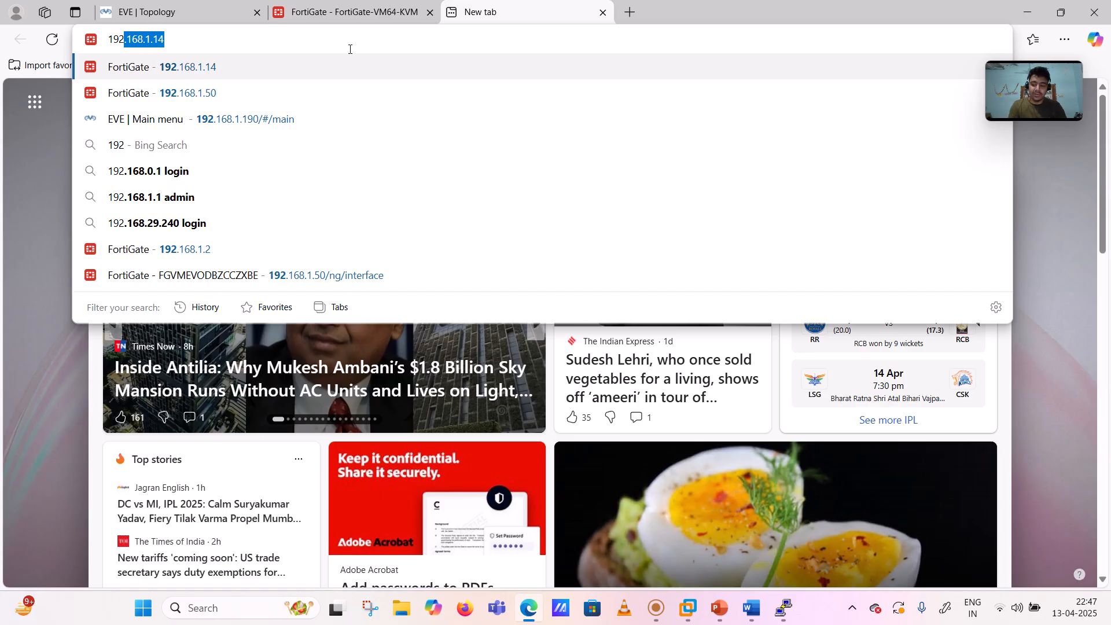
key("BackSpace")
key("BackSpace")
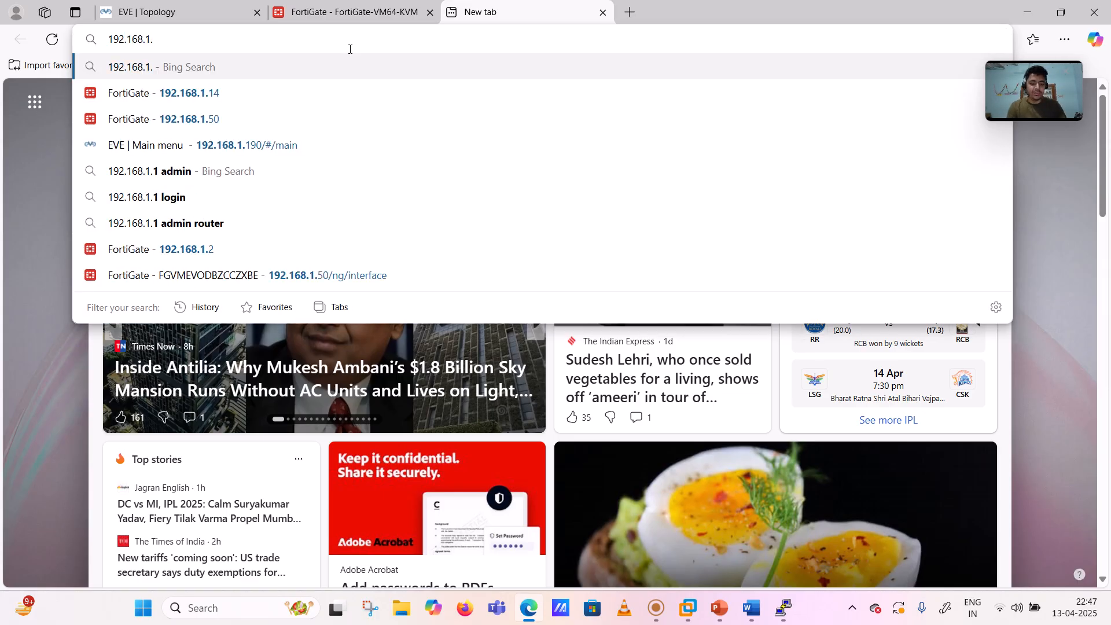
type("53")
key("Return")
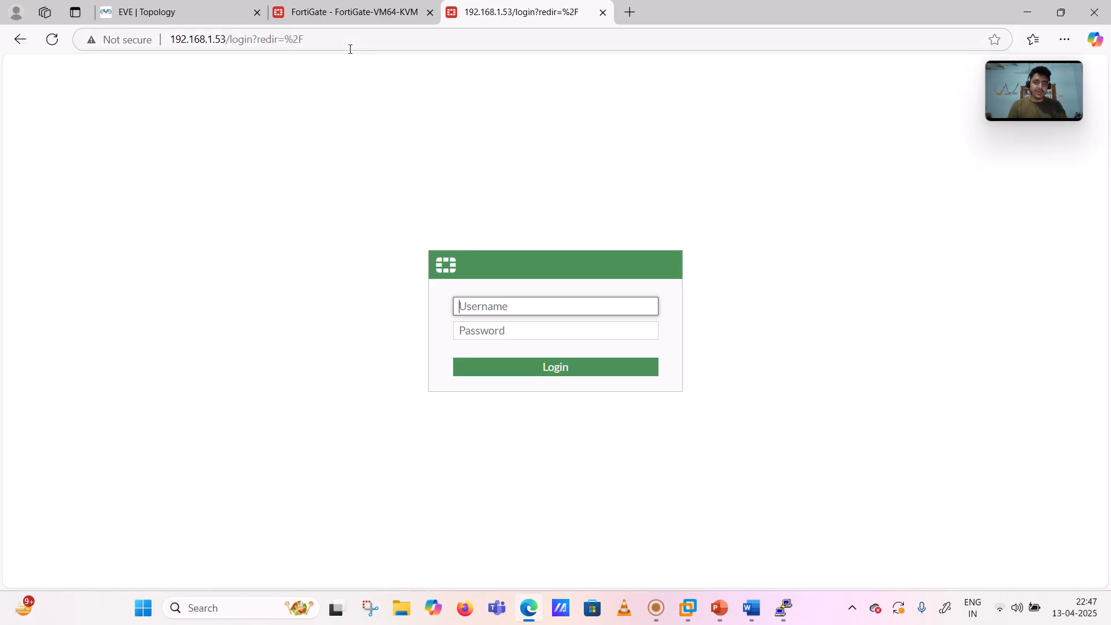
left_click(429, 12)
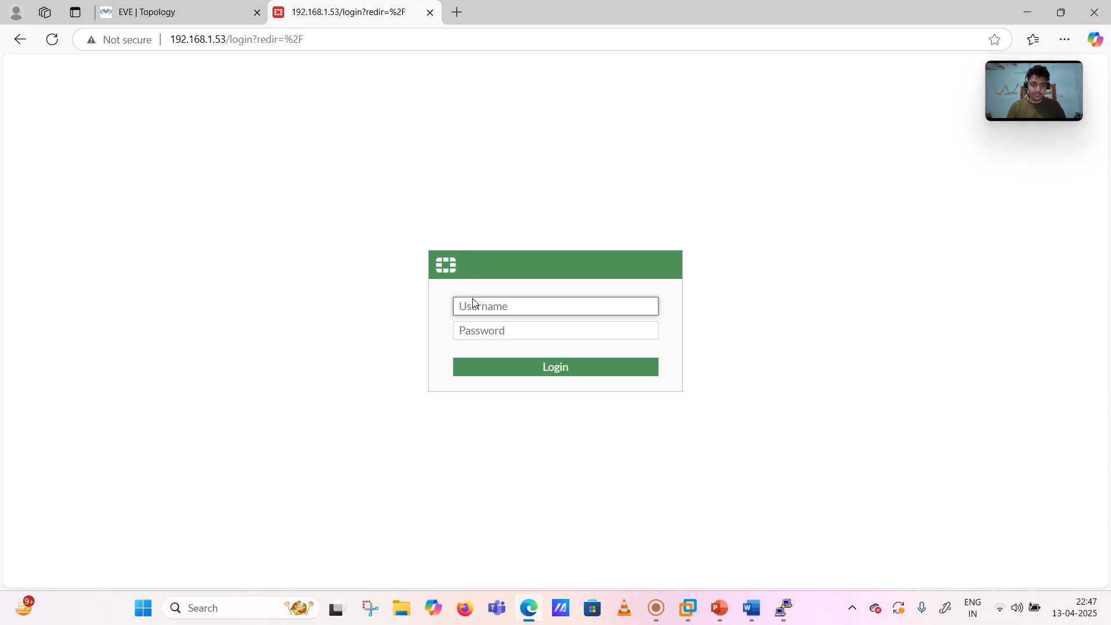
- Log in as the administrator and finish setup keeping hostname FortiGate-VM64-KVM
type("admin")
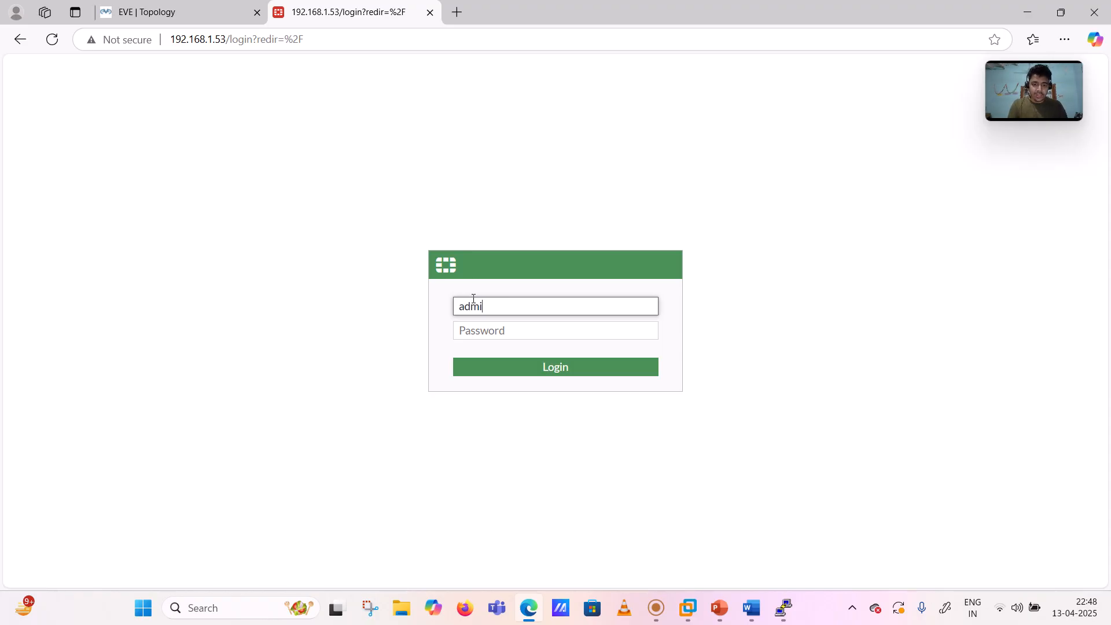
key("Tab")
type("admin")
key("Return")
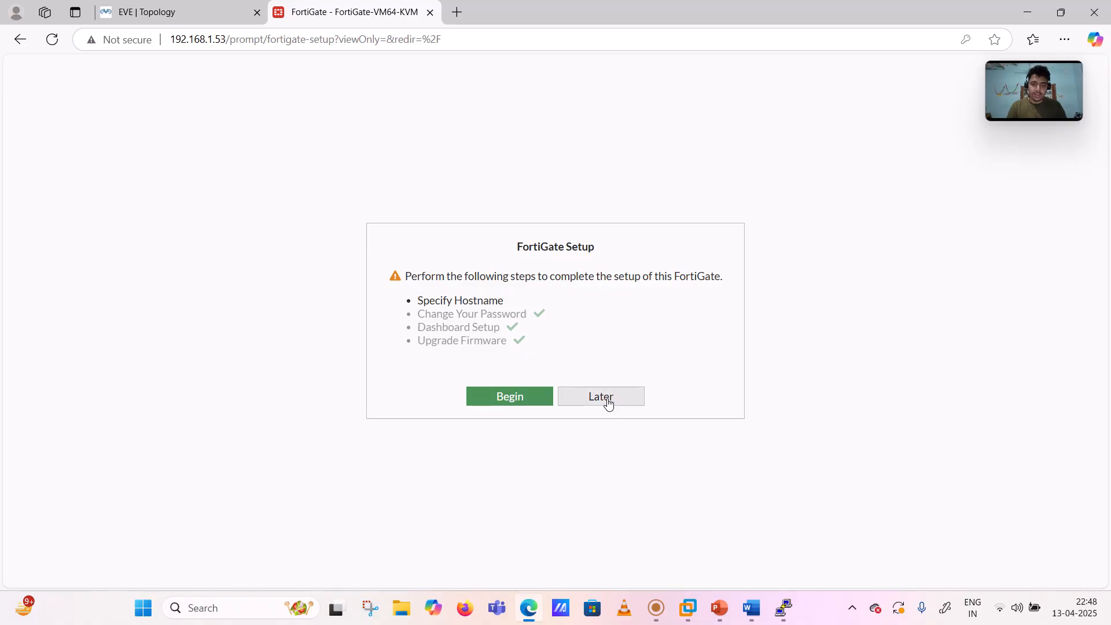
left_click(511, 404)
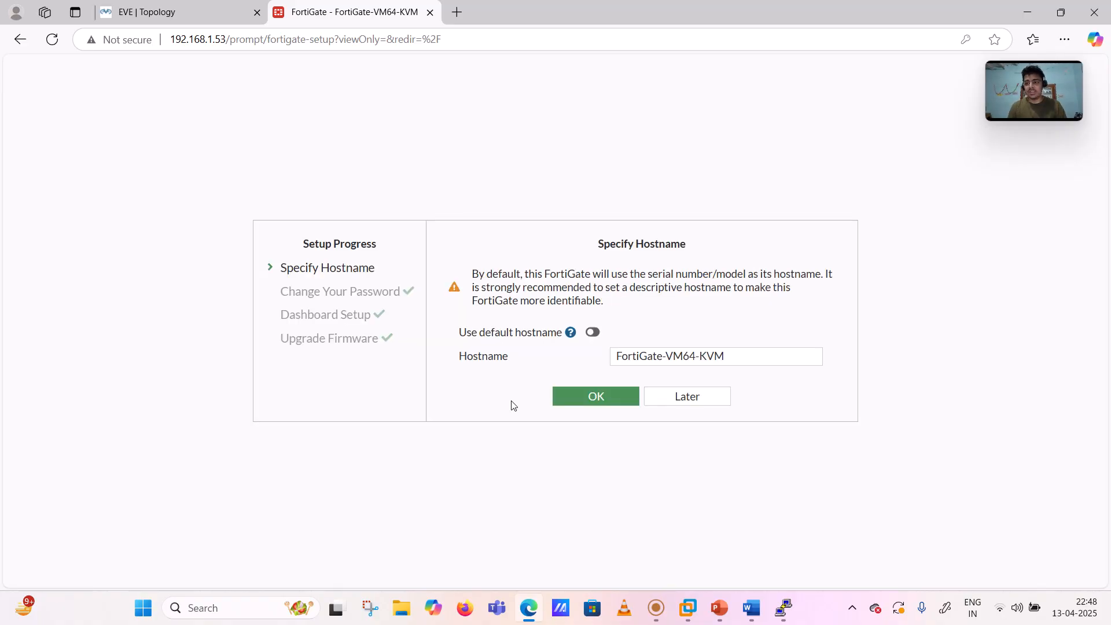
left_click(596, 398)
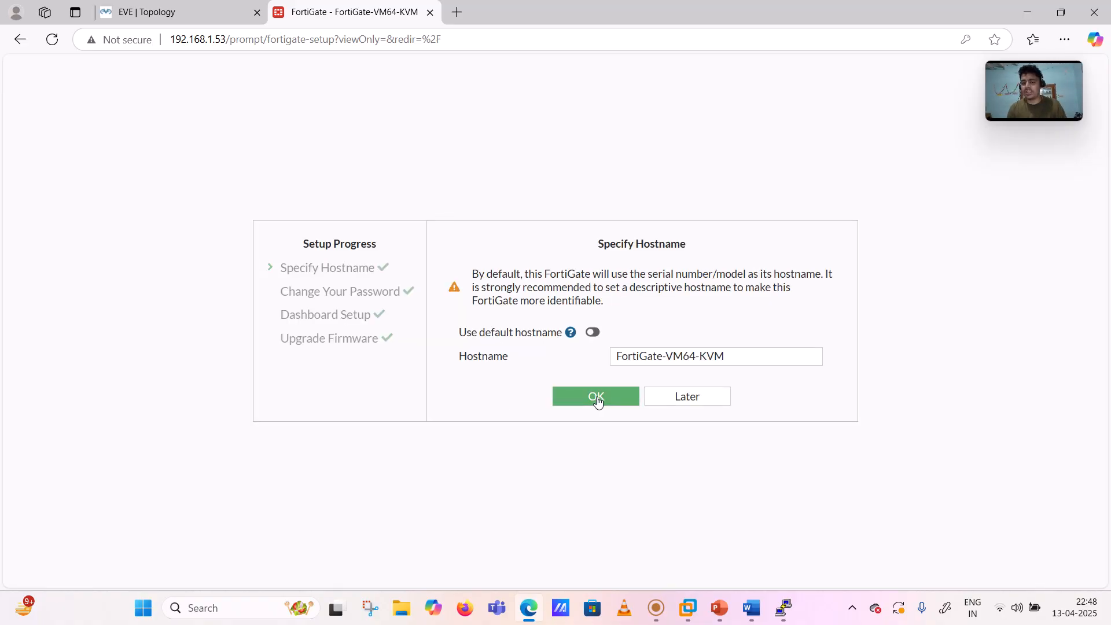
- Dismiss the FortiOS 7.0.0 overview and show the interfaces list with all three ports addressed
left_click(607, 498)
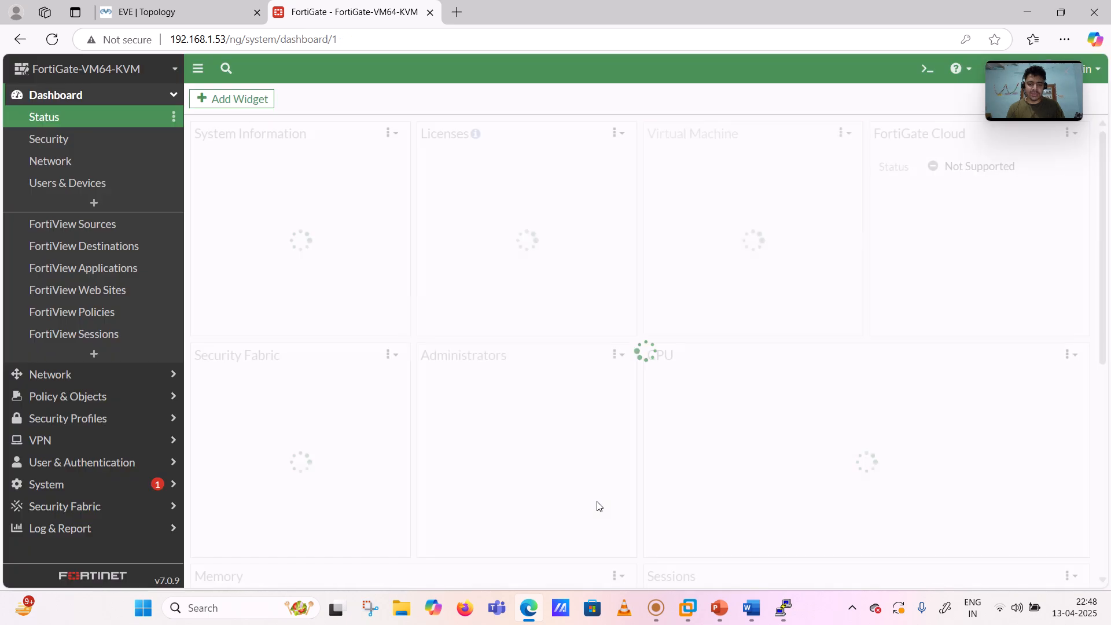
left_click(56, 95)
left_click(60, 118)
left_click(57, 138)
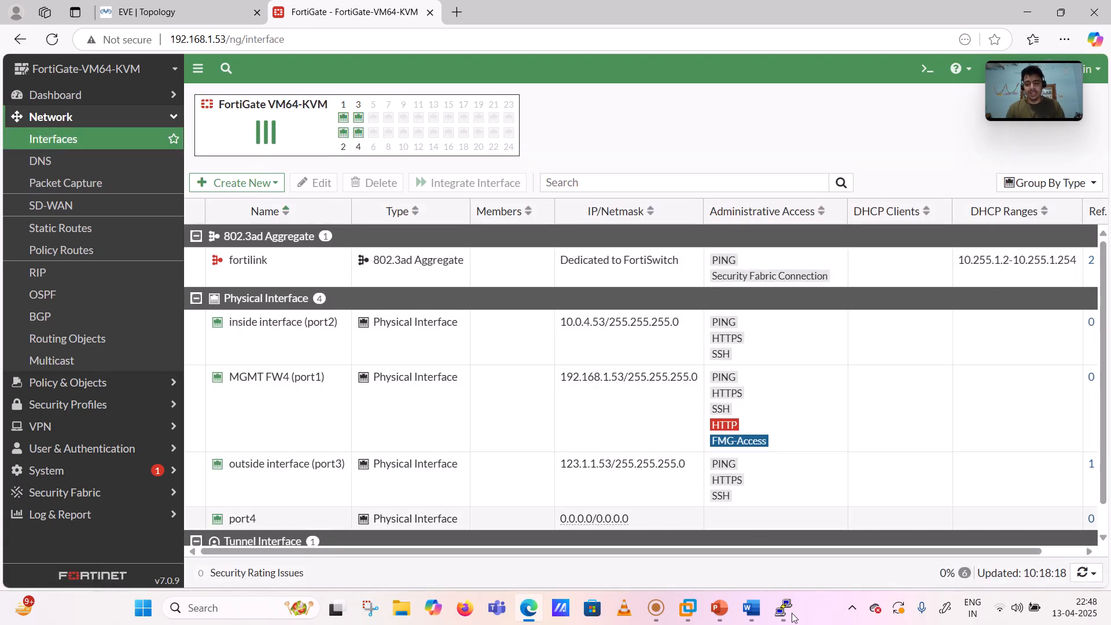
- Run 'execute ping 123.1.1.1' in the Fortinet4 console
left_click(741, 520)
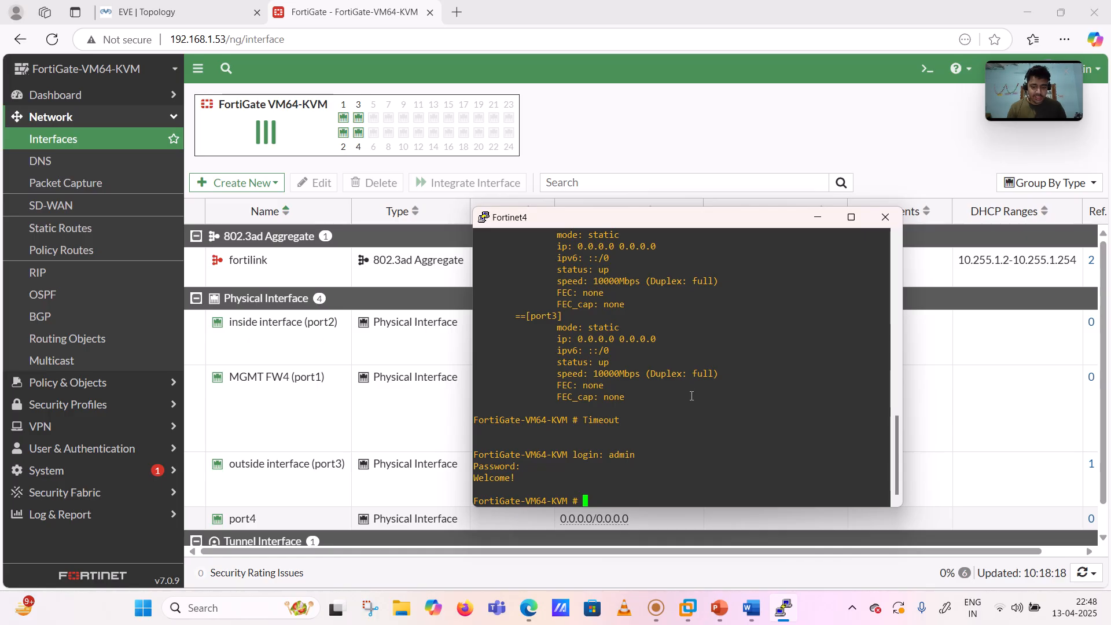
type("e")
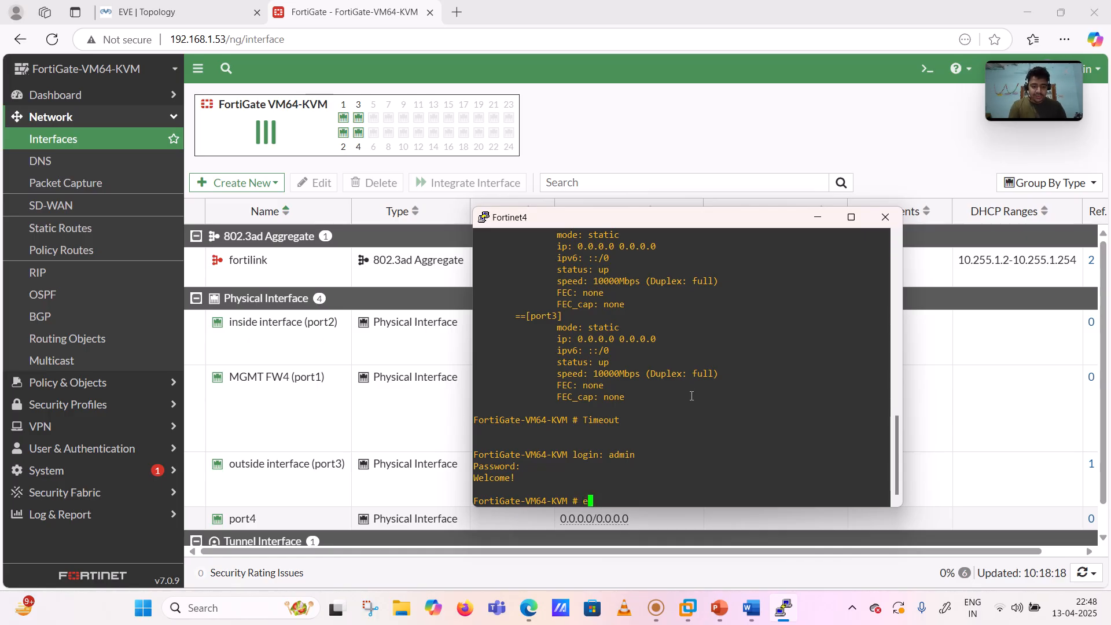
type("xecute ping ")
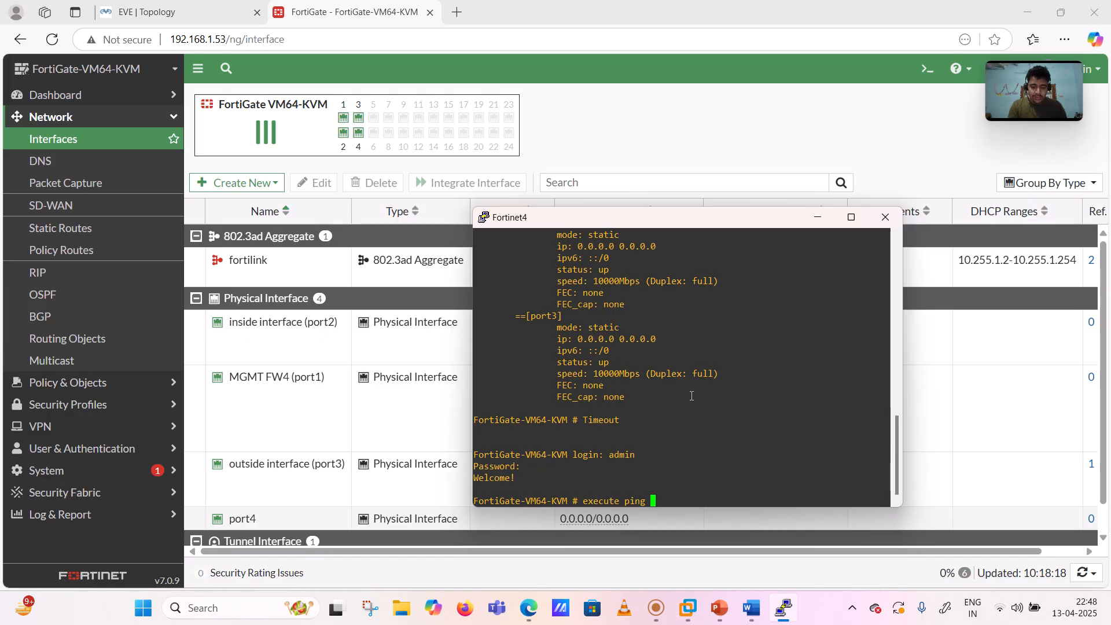
type("123")
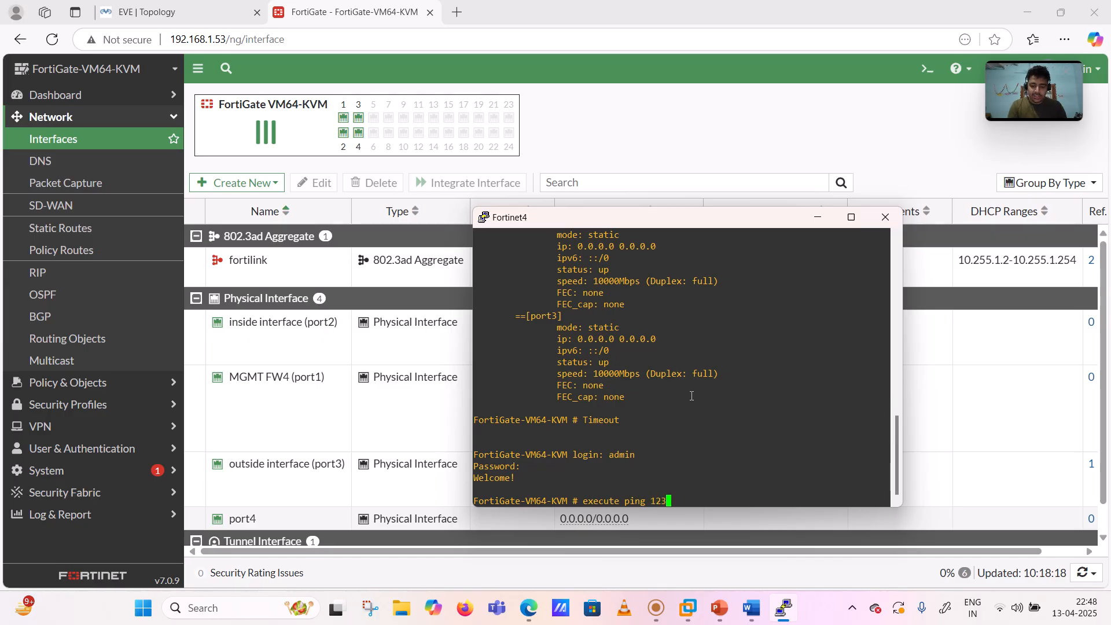
type(".1.1.1")
key("Return")
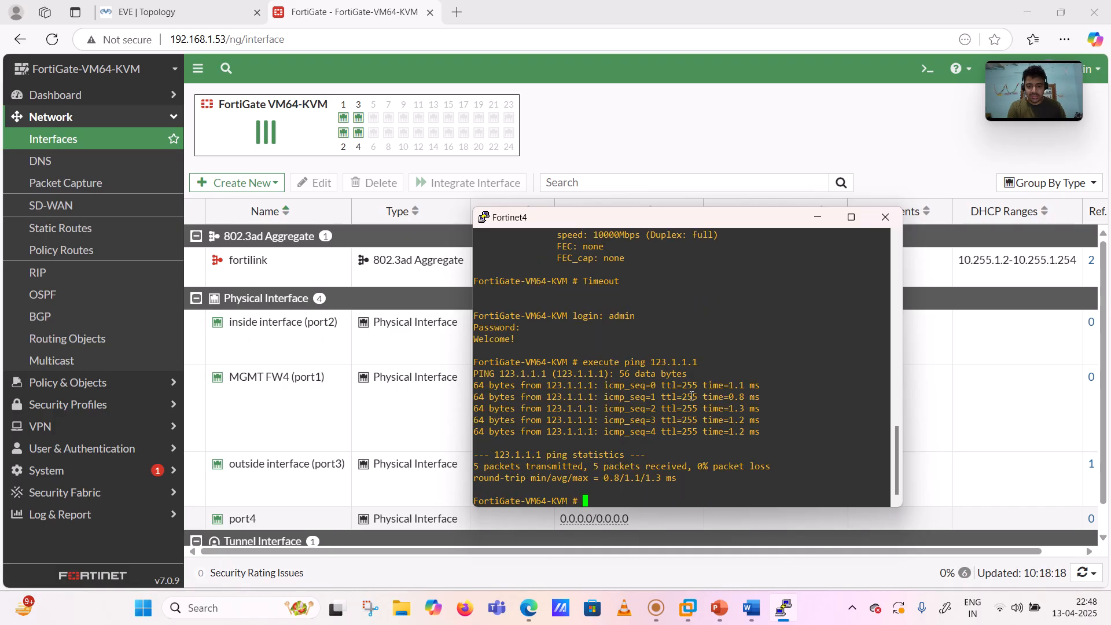
key("Return")
key("Return")
- Run 'execute ping 8.8.8.8', getting 0% loss, then return to the Word diagram
key("Up")
key("BackSpace")
key("BackSpace")
key("BackSpace")
key("BackSpace")
key("BackSpace")
key("BackSpace")
key("BackSpace")
key("BackSpace")
key("BackSpace")
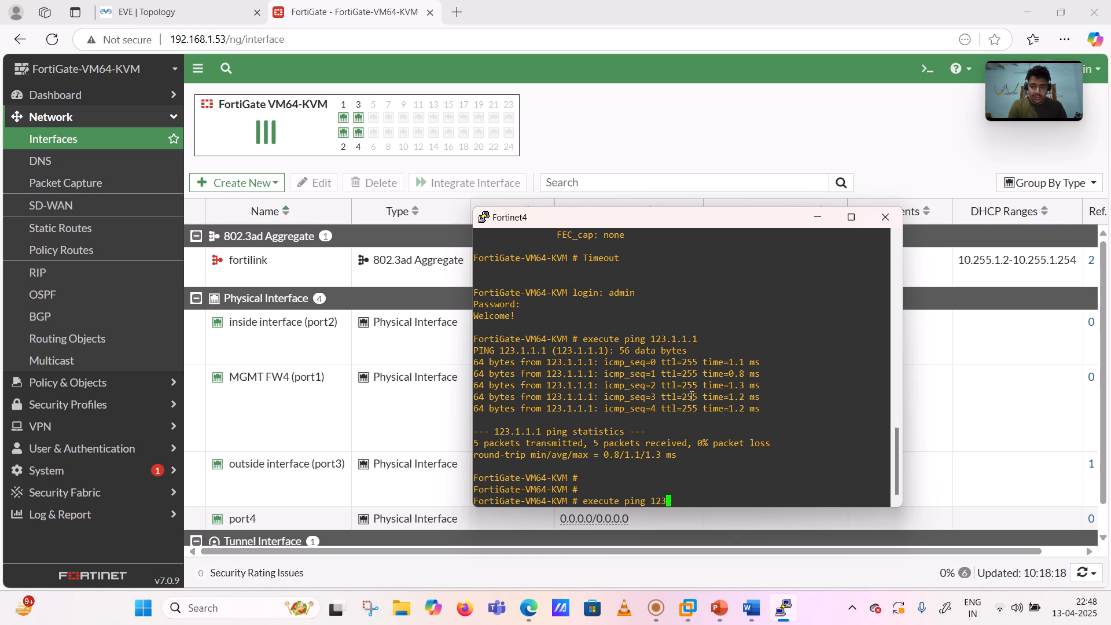
type("8..8.")
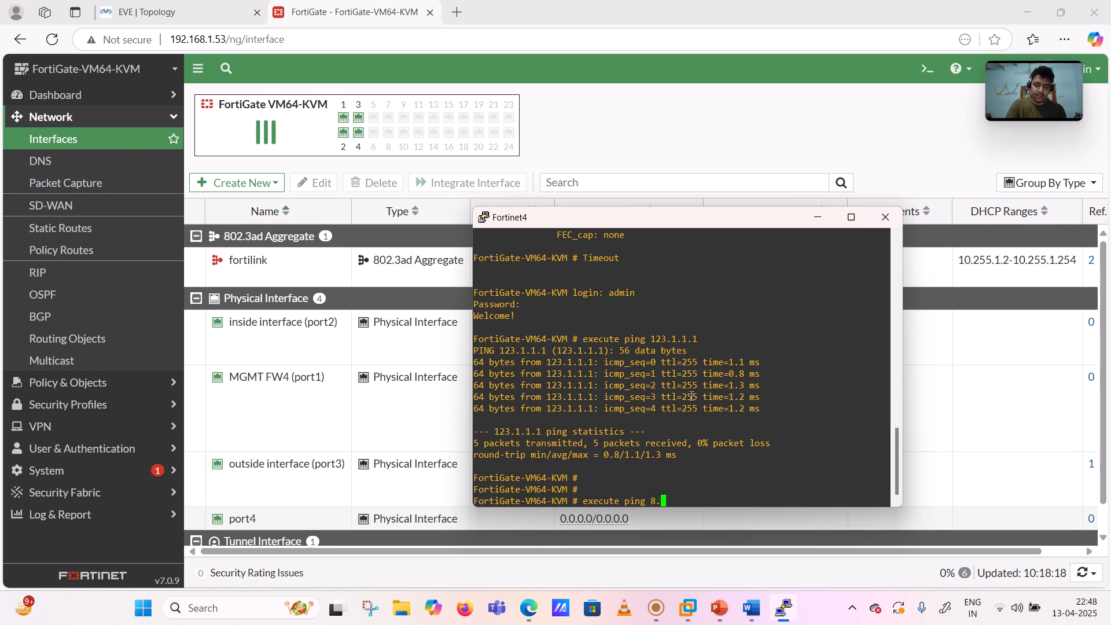
key("BackSpace")
key("BackSpace")
key("BackSpace")
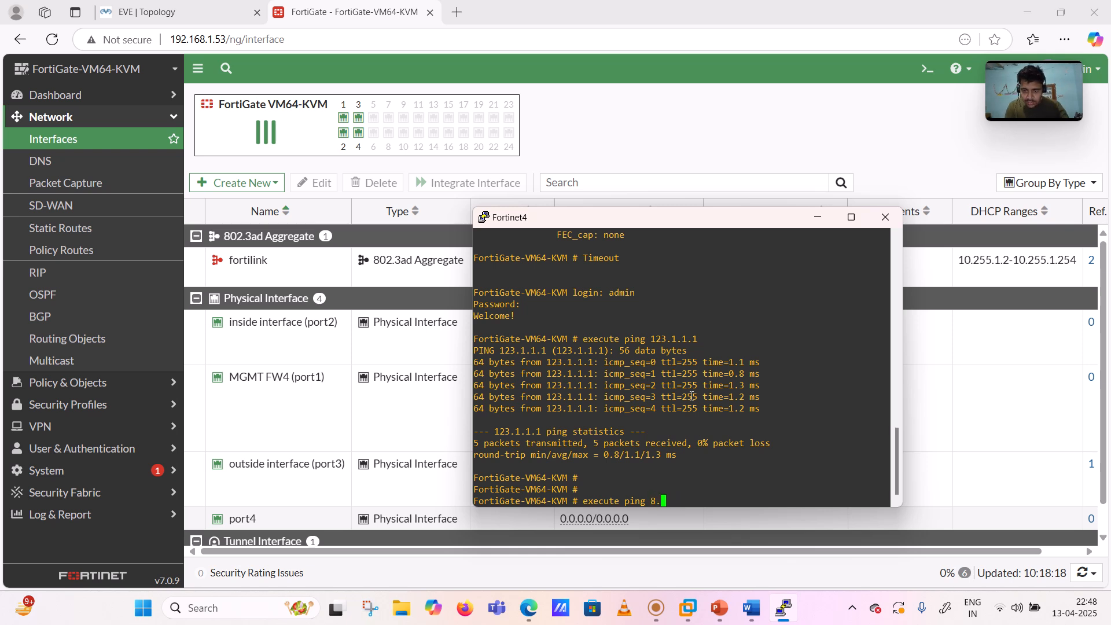
type("8.8.8")
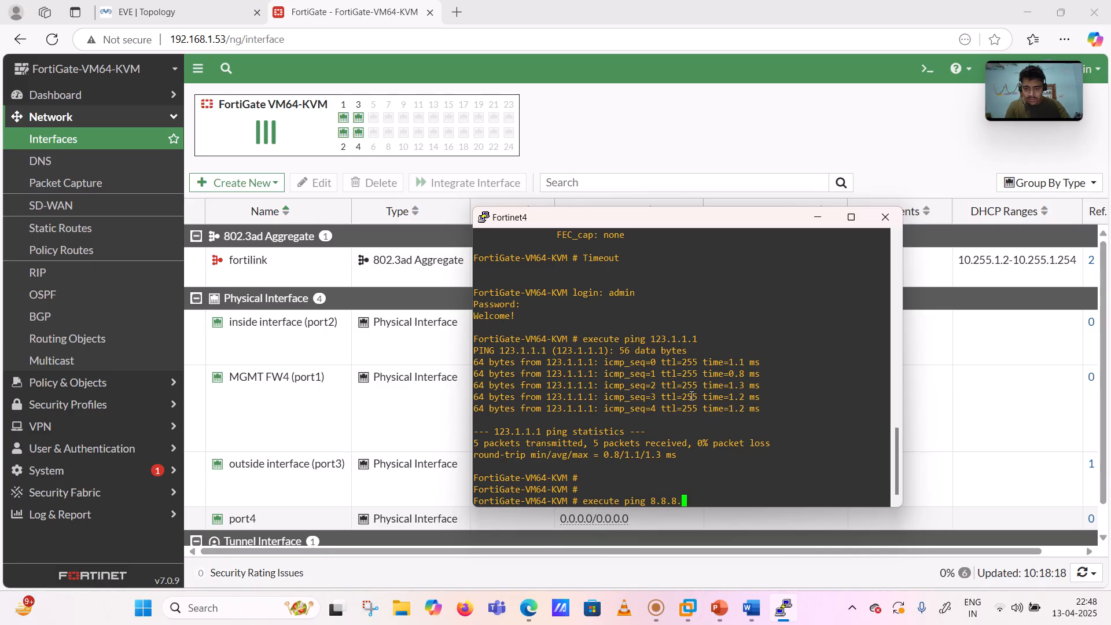
key("Return")
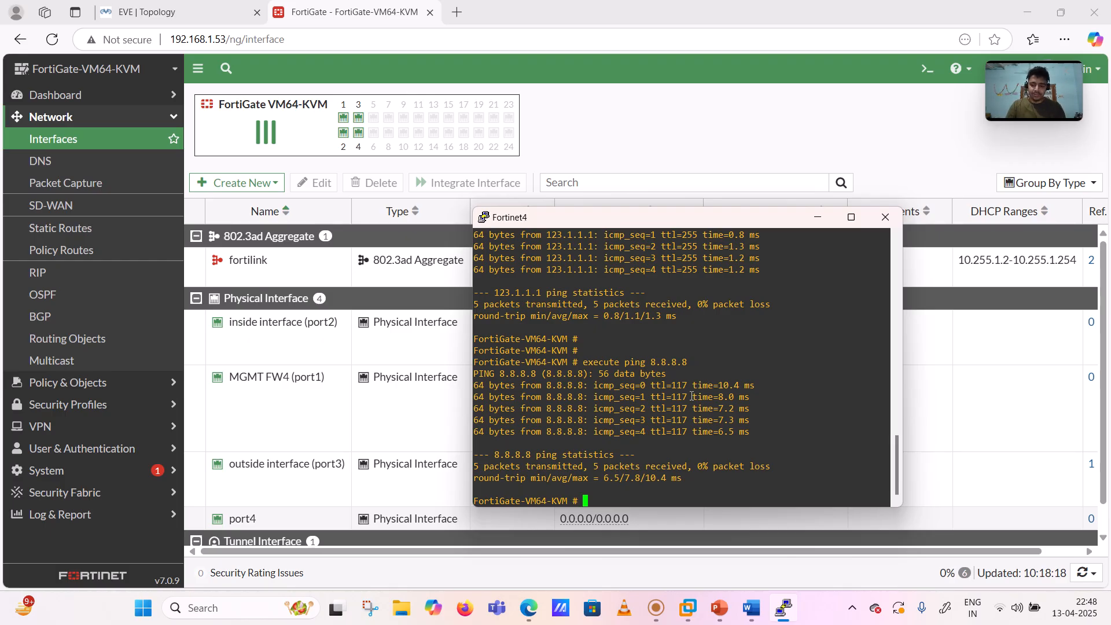
key("Return")
key("Return")
key("Return")
key("Return")
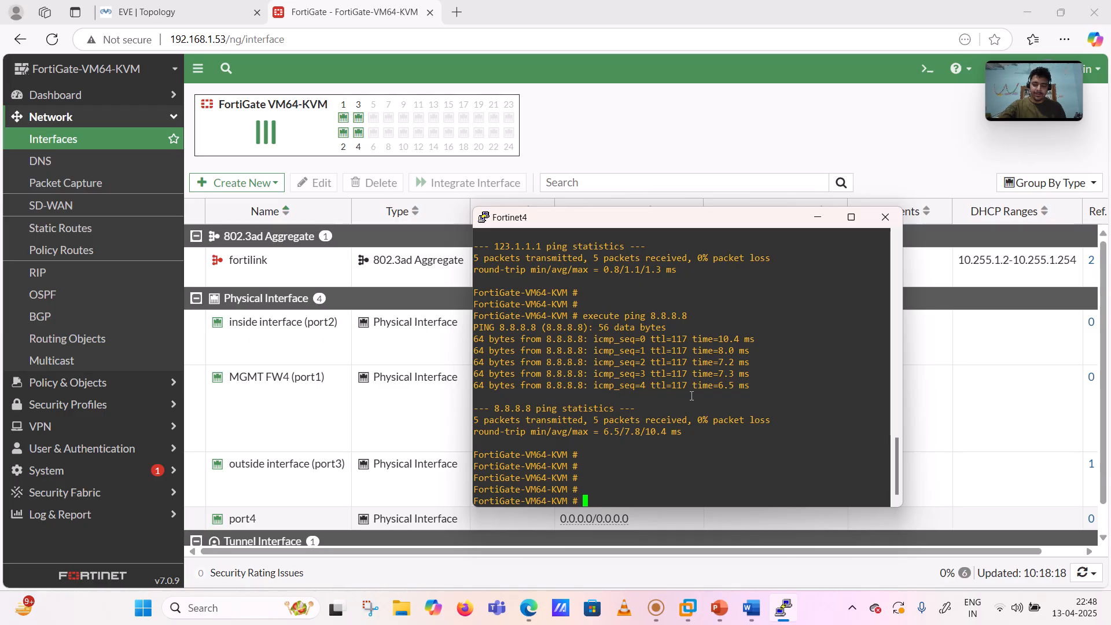
left_click(746, 617)
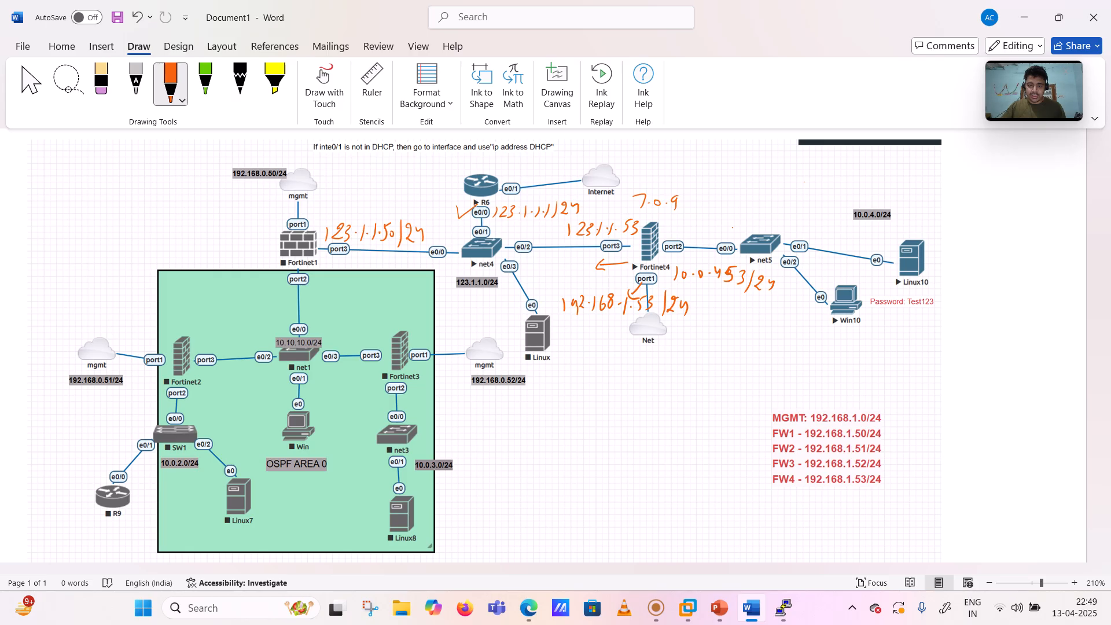
- Ink-mark Fortinet1's port1 and handwrite 'IP Routing' and 'DNS' below the diagram
left_click_drag(289, 218, 307, 214)
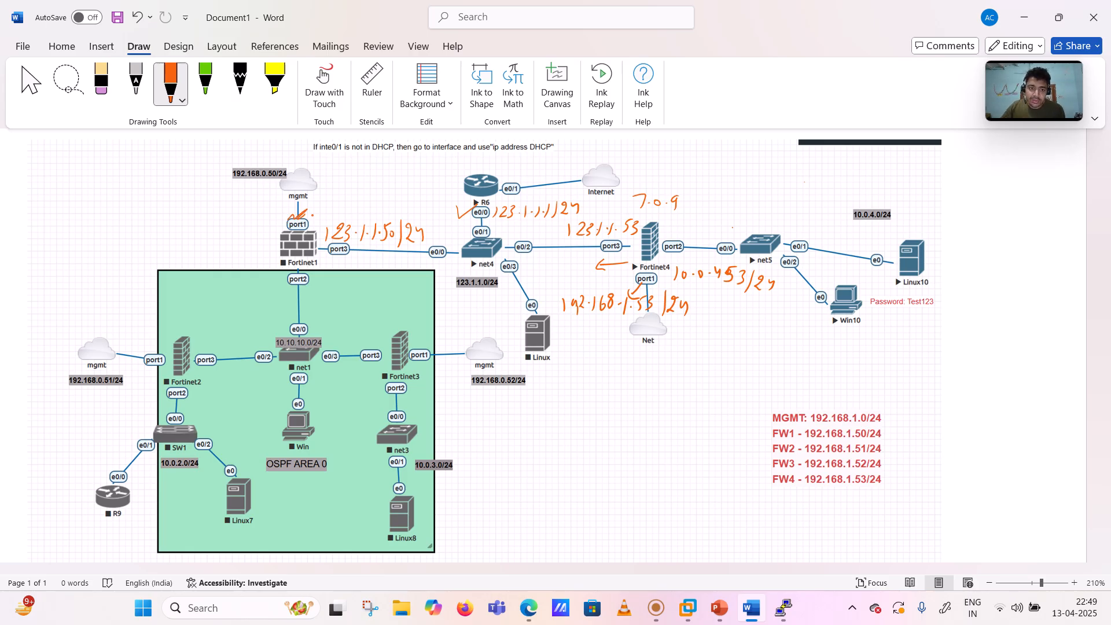
mouse_move(508, 414)
left_mouse_down()
mouse_move(505, 429)
mouse_move(516, 414)
mouse_move(594, 432)
mouse_move(575, 440)
mouse_move(630, 413)
left_mouse_up()
left_click_drag(635, 408, 630, 438)
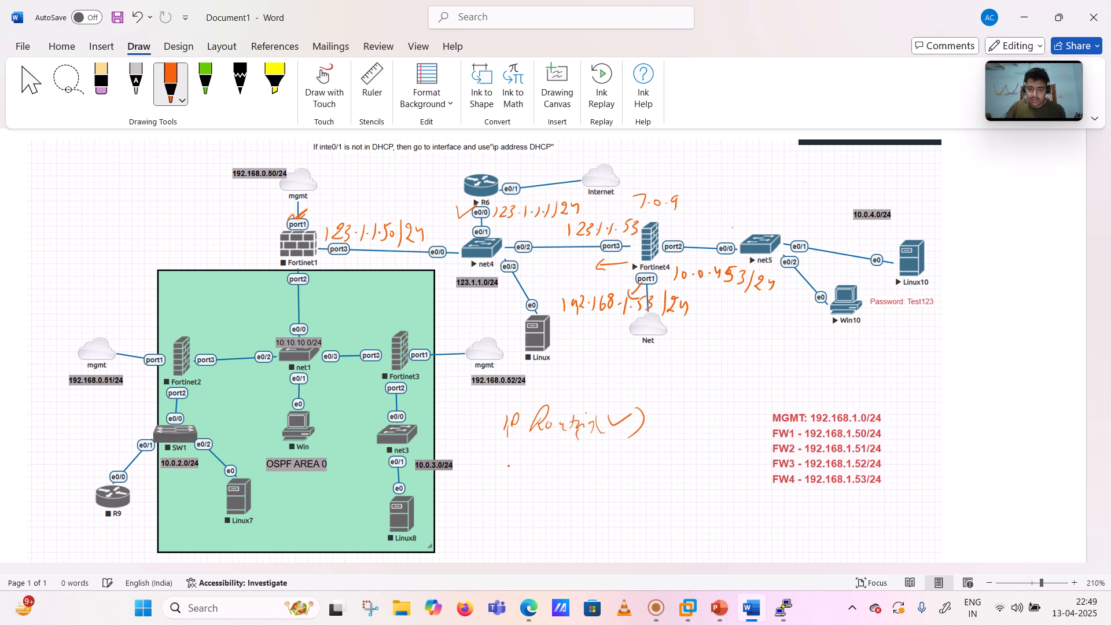
left_click_drag(505, 460, 504, 478)
mouse_move(501, 458)
left_mouse_down()
mouse_move(492, 487)
mouse_move(533, 464)
mouse_move(537, 476)
mouse_move(497, 488)
left_mouse_up()
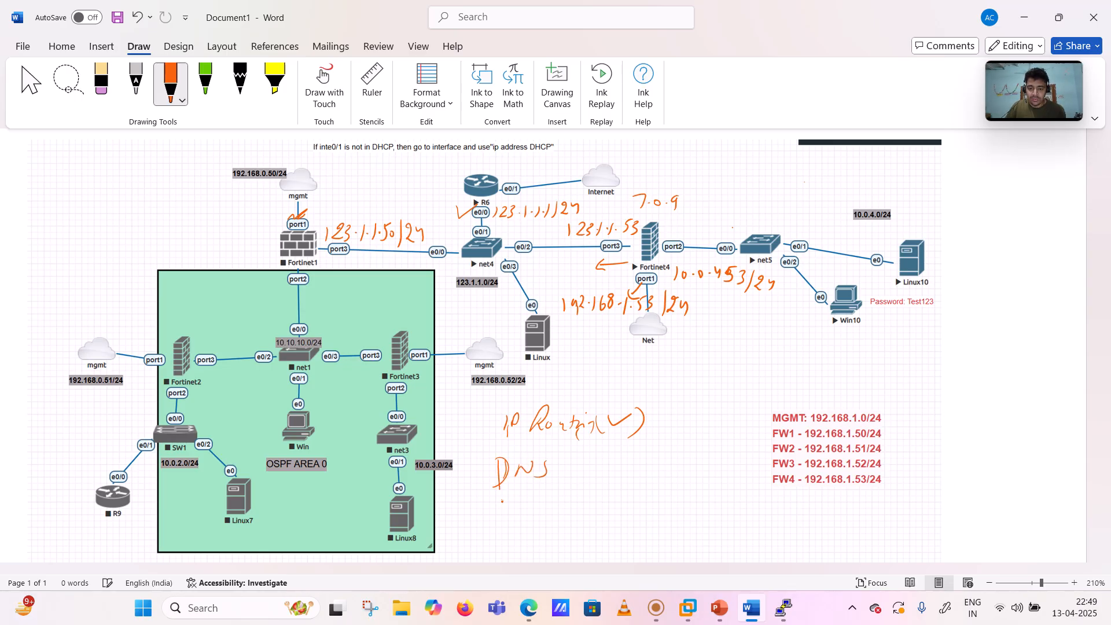
- Handwrite 'Security Policy' and 'NTP', then tick IP Routing and arrow DNS as next
left_click_drag(502, 501, 497, 519)
left_click_drag(507, 510, 532, 507)
mouse_move(539, 506)
left_mouse_down()
mouse_move(534, 514)
mouse_move(560, 527)
mouse_move(583, 493)
mouse_move(610, 509)
mouse_move(612, 525)
left_mouse_up()
left_click_drag(521, 558, 539, 537)
mouse_move(552, 538)
left_mouse_down()
mouse_move(554, 555)
mouse_move(562, 537)
left_mouse_up()
mouse_move(565, 557)
left_mouse_down()
mouse_move(565, 536)
mouse_move(566, 548)
left_mouse_up()
left_click(595, 469)
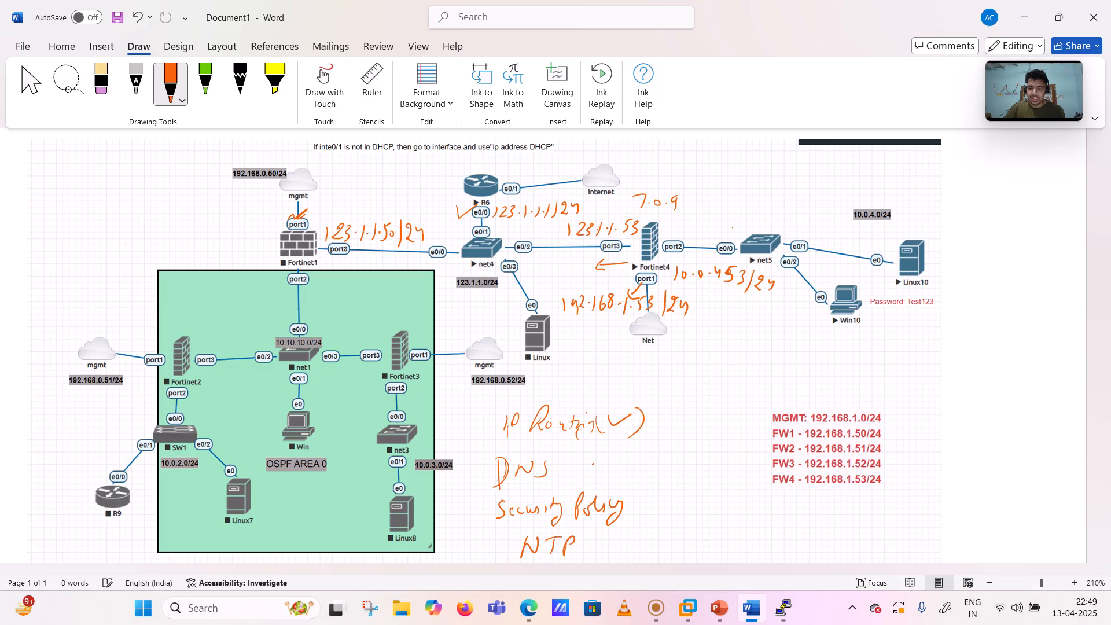
mouse_move(659, 422)
left_mouse_down()
mouse_move(663, 436)
mouse_move(689, 415)
left_mouse_up()
mouse_move(565, 466)
left_mouse_down()
mouse_move(583, 465)
mouse_move(576, 475)
left_mouse_up()
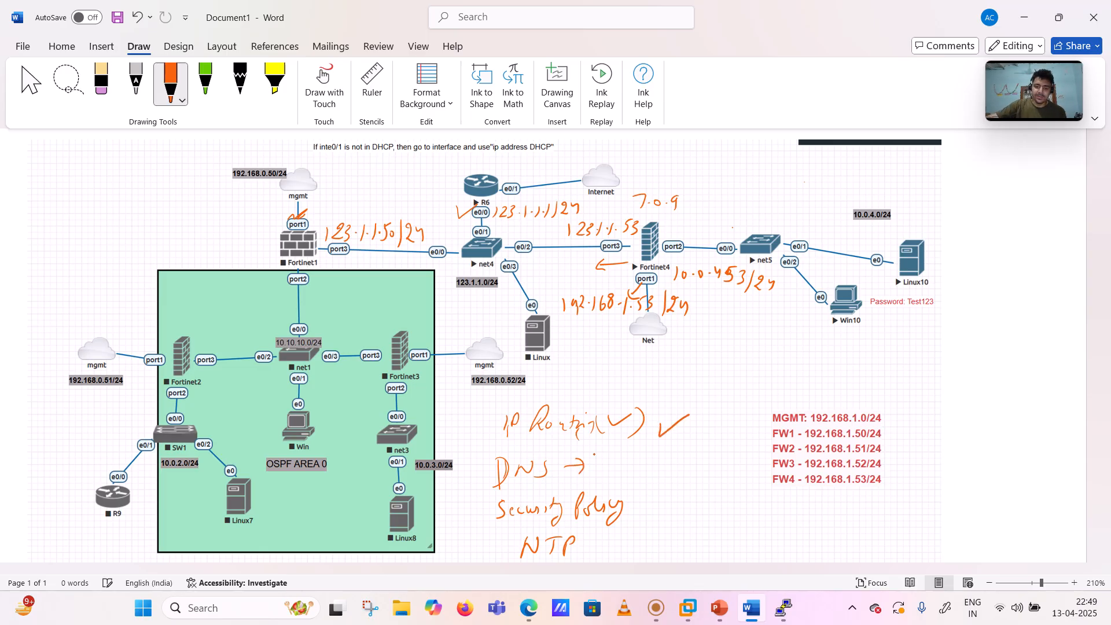
- Back in the FortiGate GUI, browse the Policy & Objects, Dashboard and System sidebar sections
left_click(527, 607)
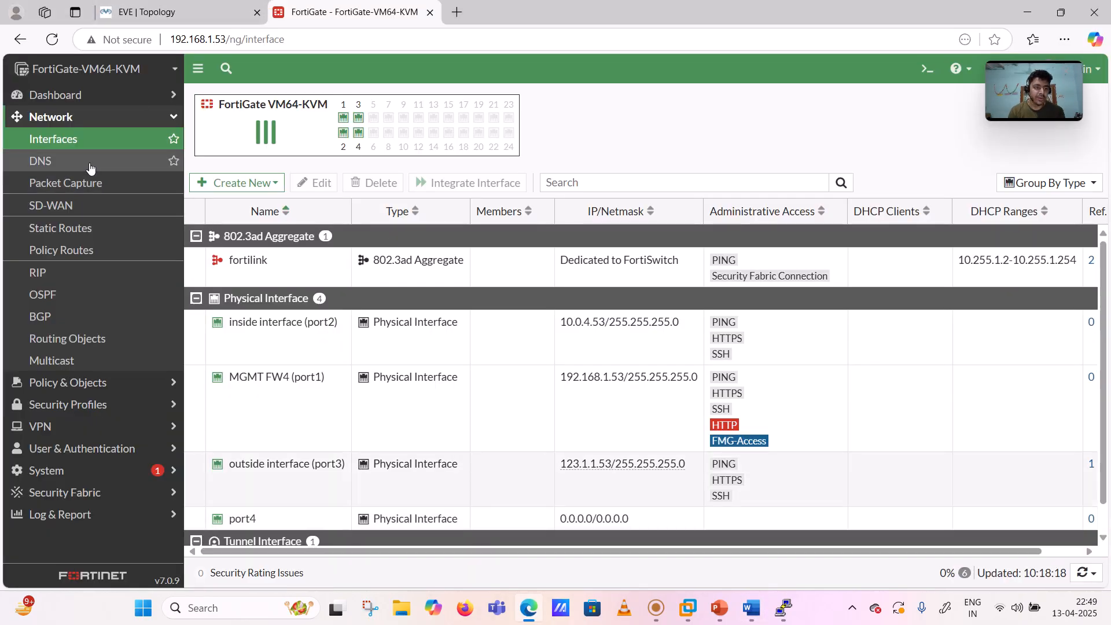
left_click(64, 121)
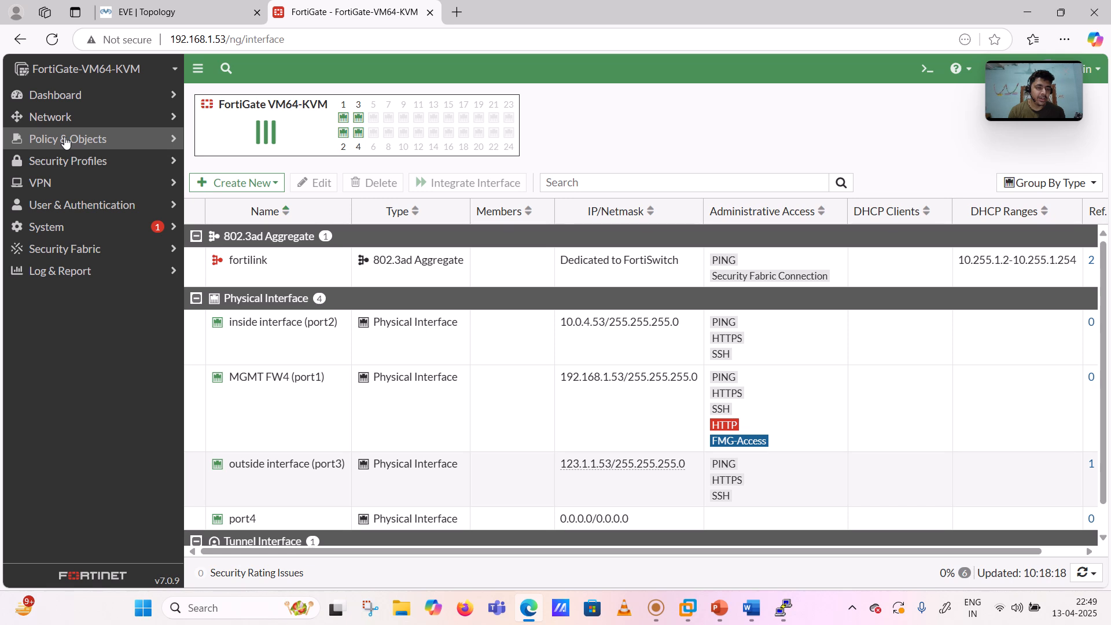
left_click(66, 141)
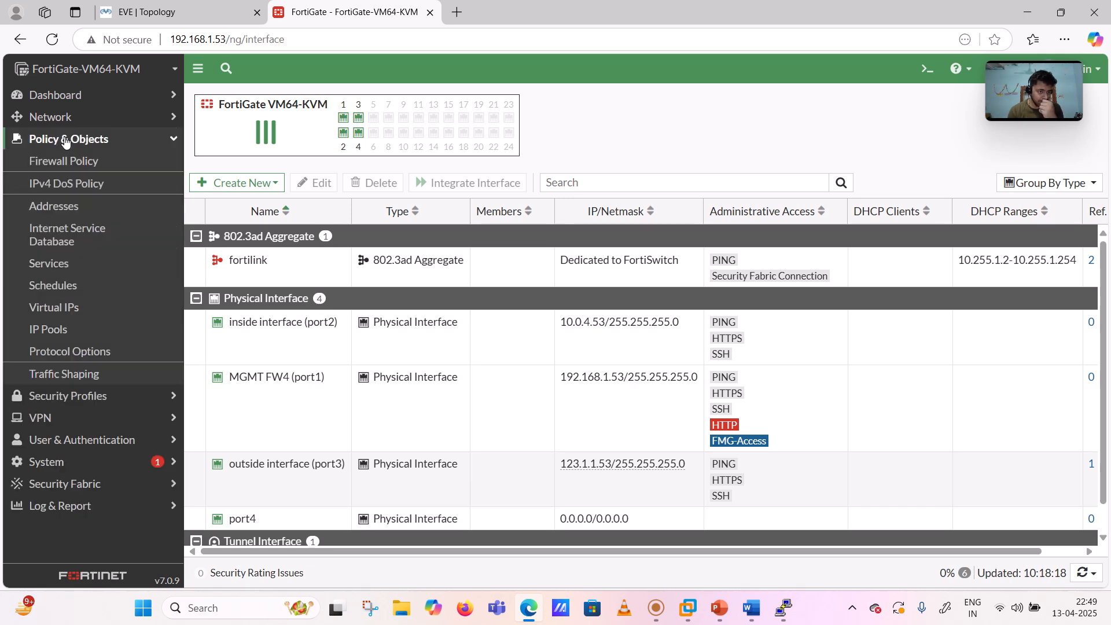
left_click(66, 141)
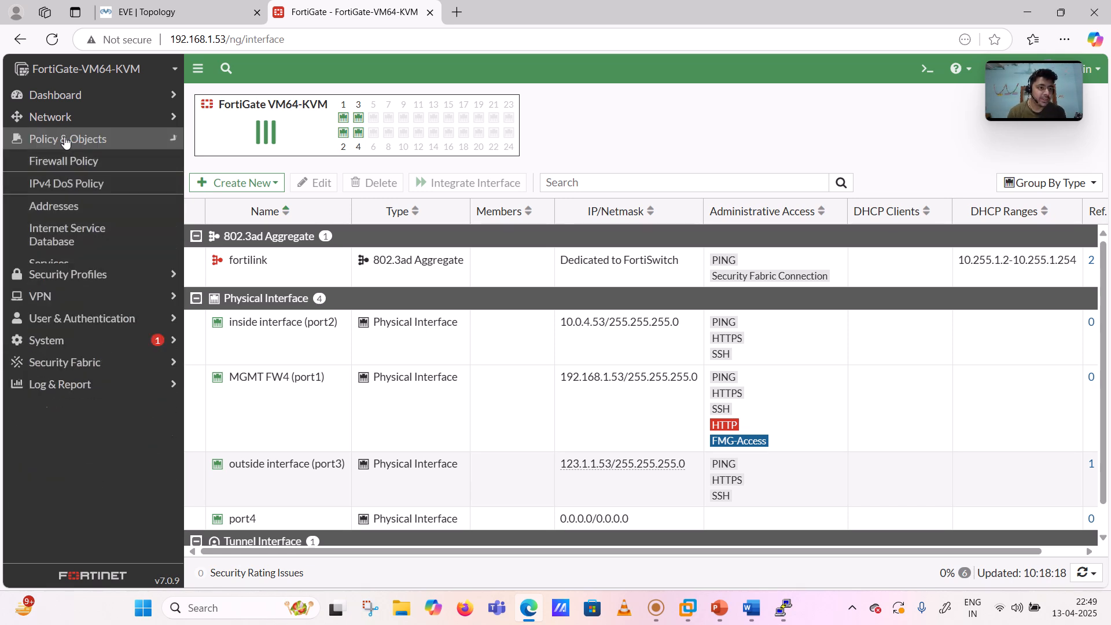
left_click(73, 99)
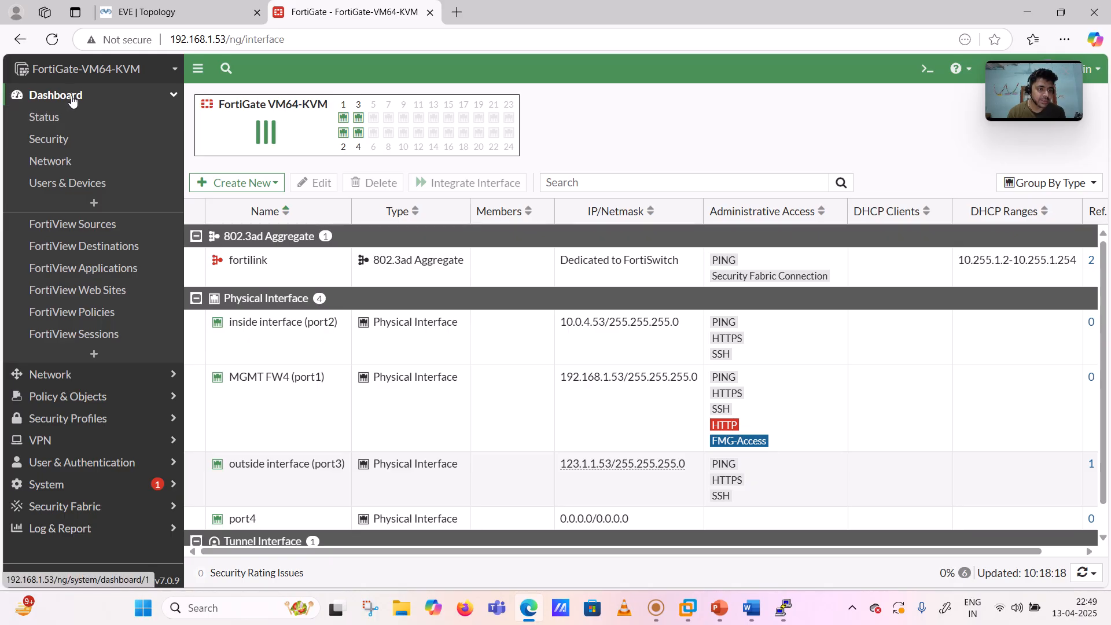
left_click(73, 97)
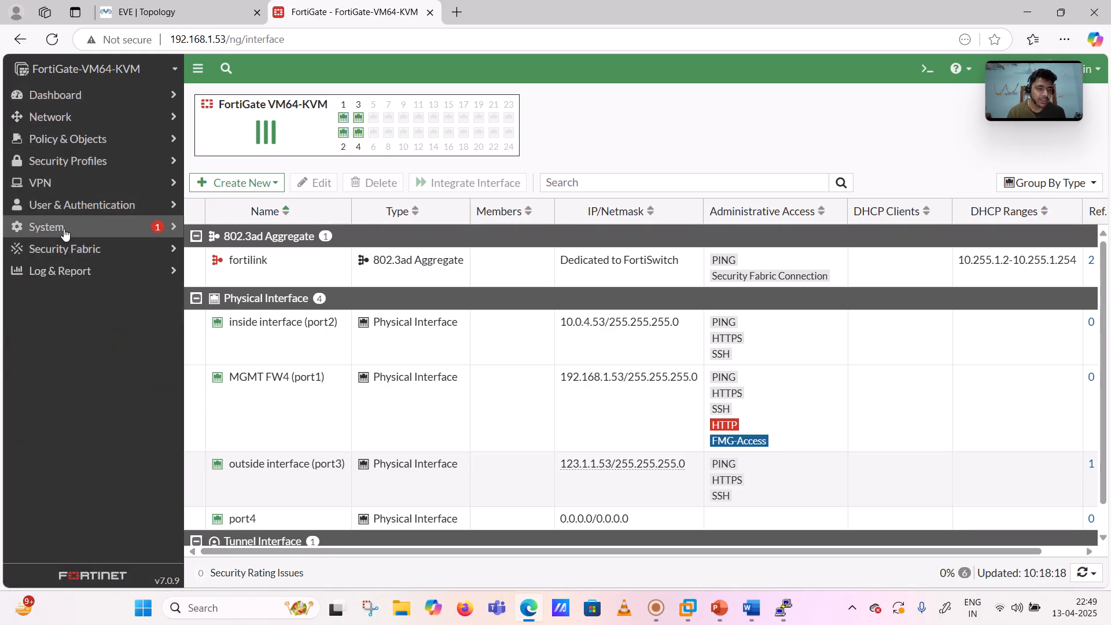
left_click(66, 231)
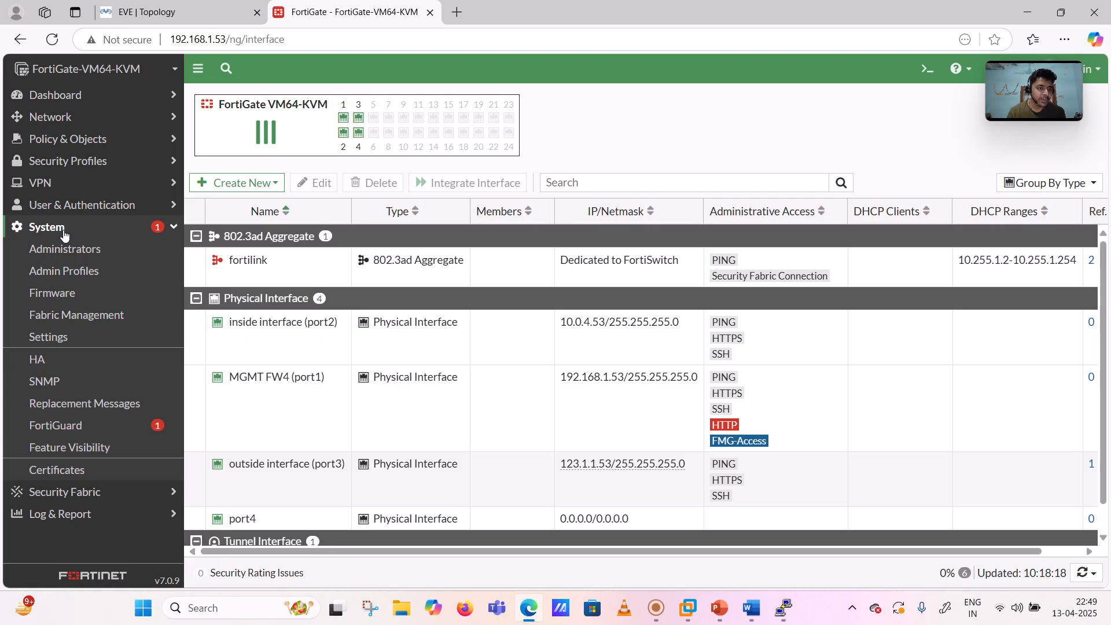
left_click(64, 232)
- Check the VPN and Security Profiles sections, then reopen Network to show the interfaces list
left_click(68, 184)
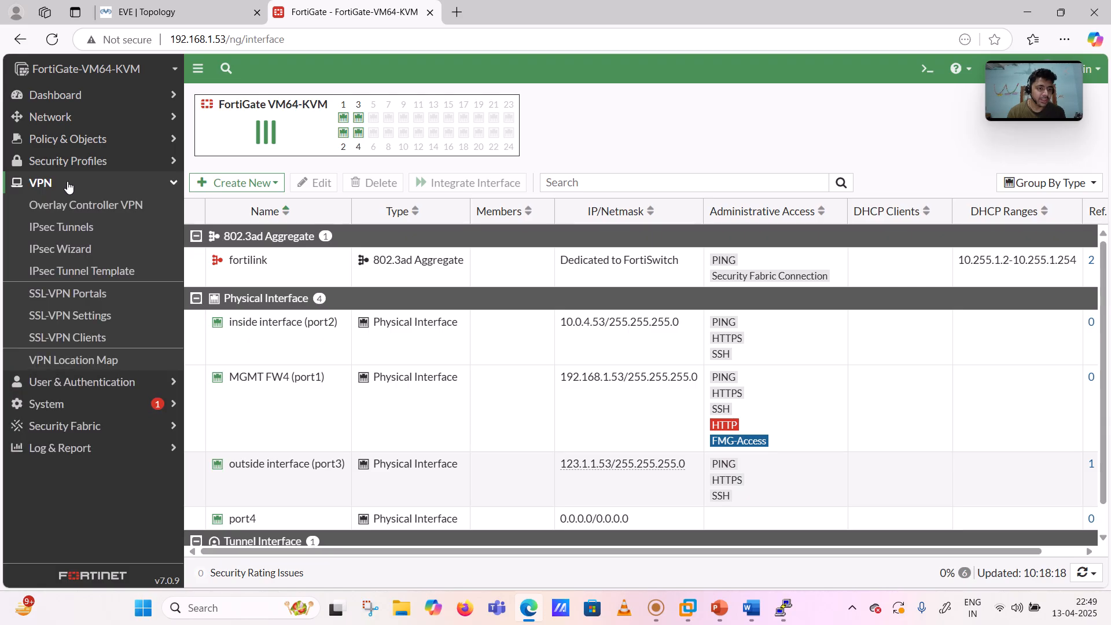
left_click(68, 184)
left_click(79, 164)
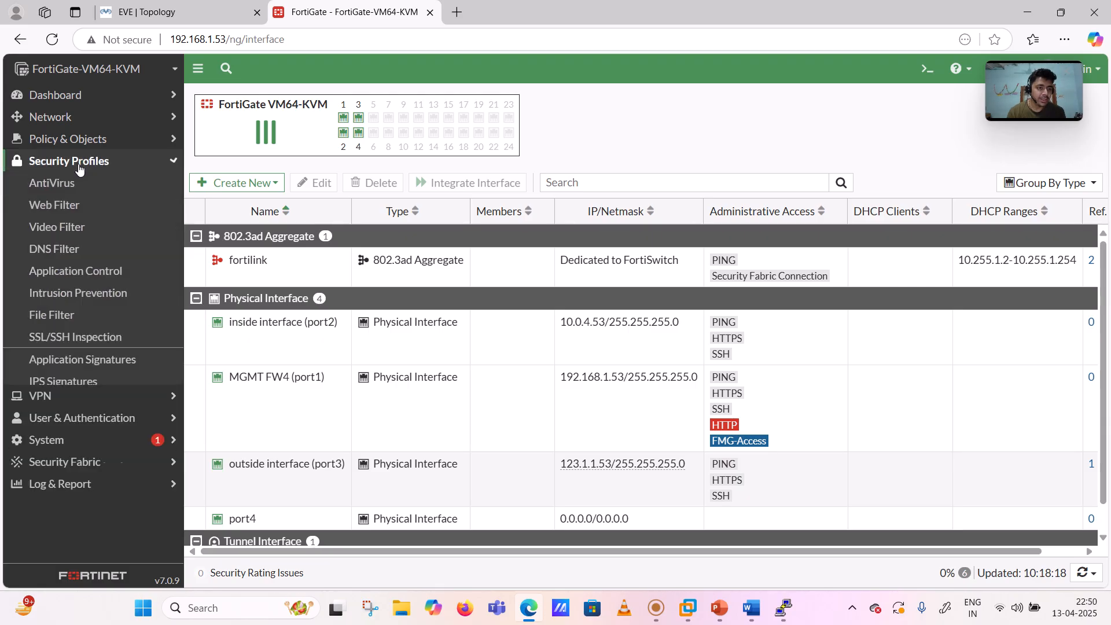
left_click(656, 607)
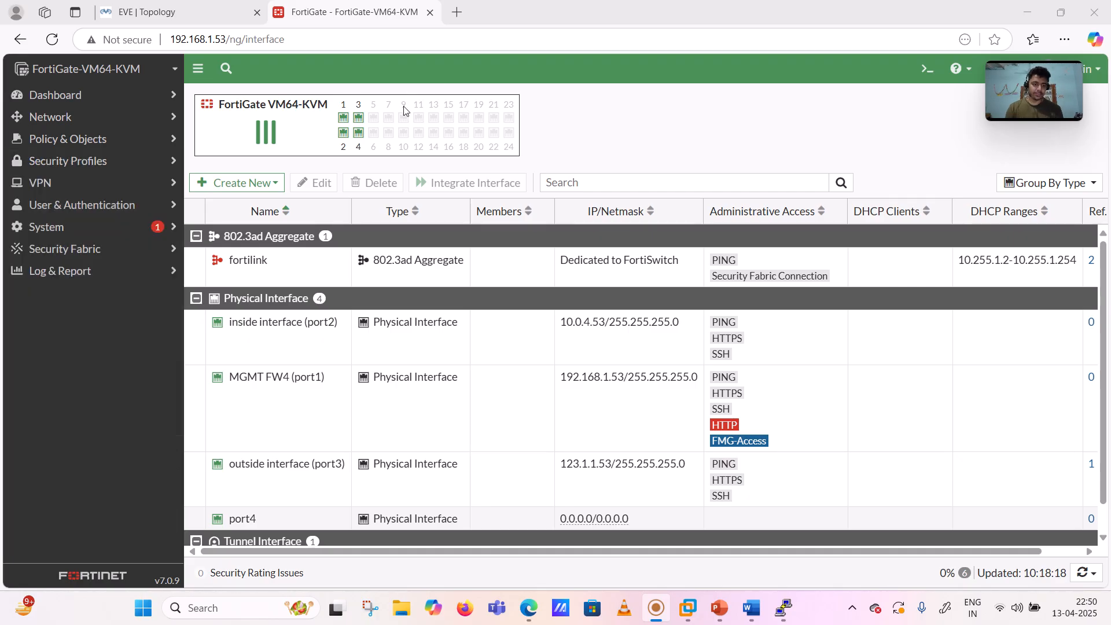
left_click(404, 110)
left_click(91, 123)
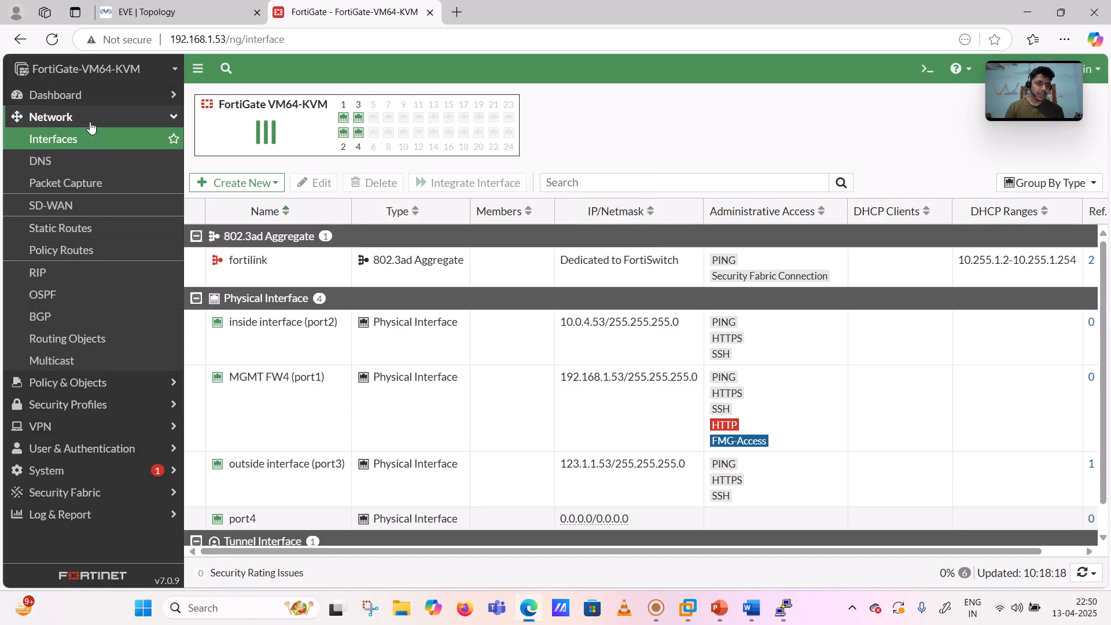
- Specify DNS servers 8.8.8.8 primary and 4.2.2.2 secondary, apply them, then switch to Word
left_click(54, 165)
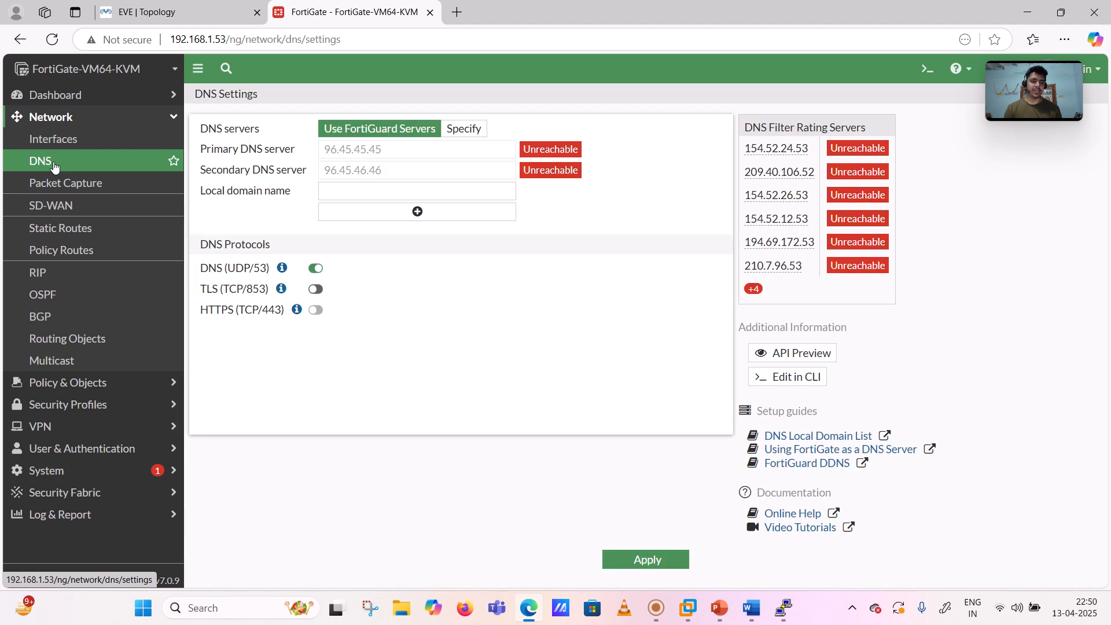
left_click(461, 134)
left_click_drag(391, 150, 264, 145)
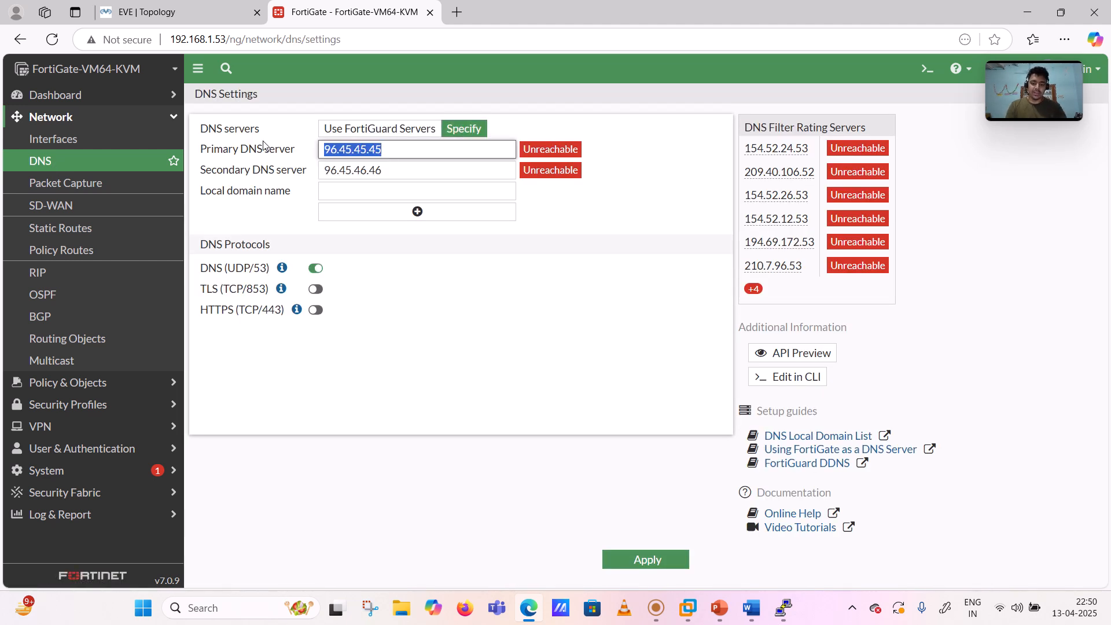
type("8.8.8.8")
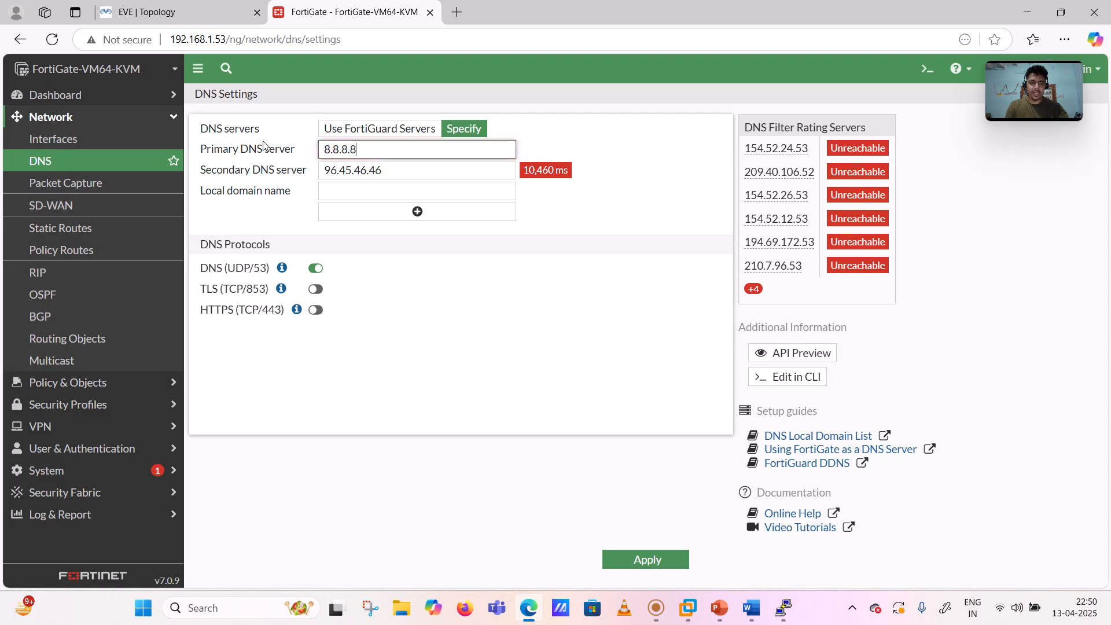
left_click_drag(392, 172, 295, 185)
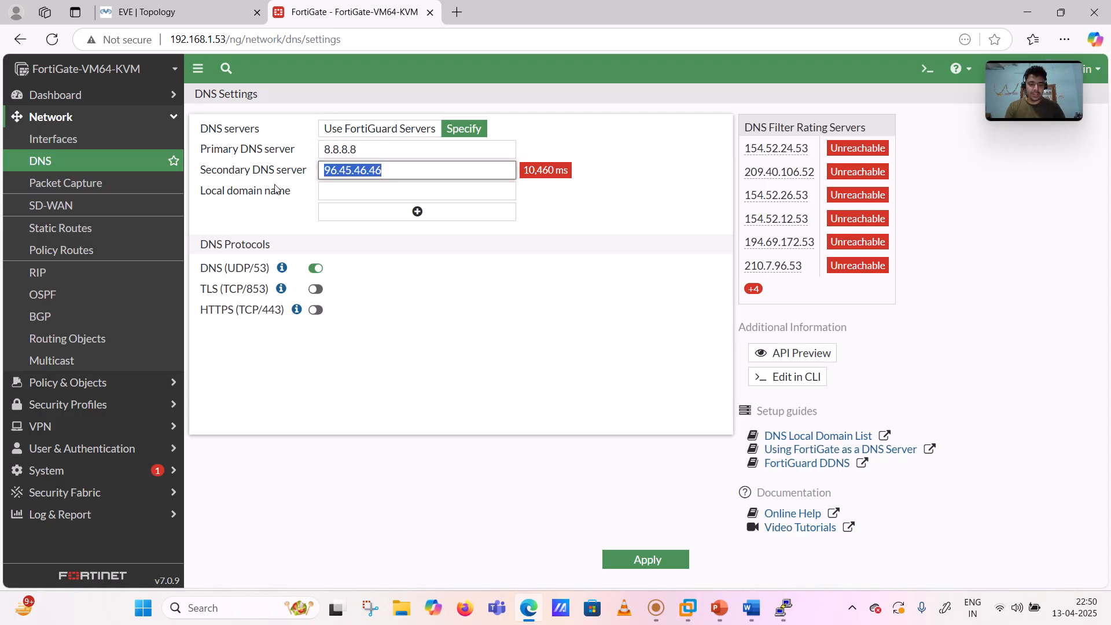
type("4.2.2.2")
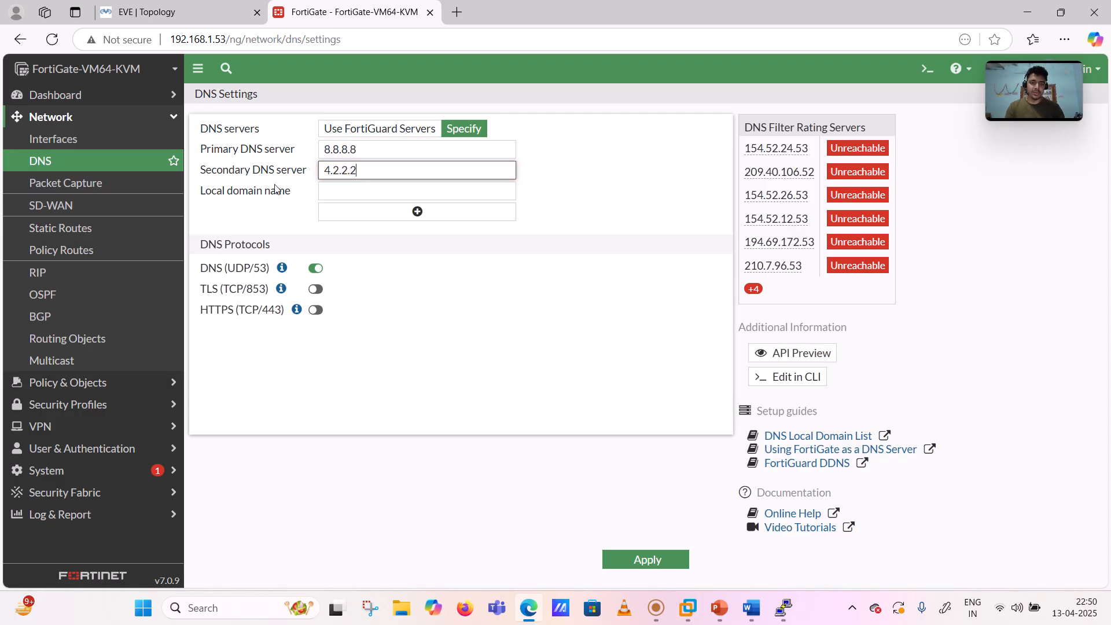
left_click(598, 205)
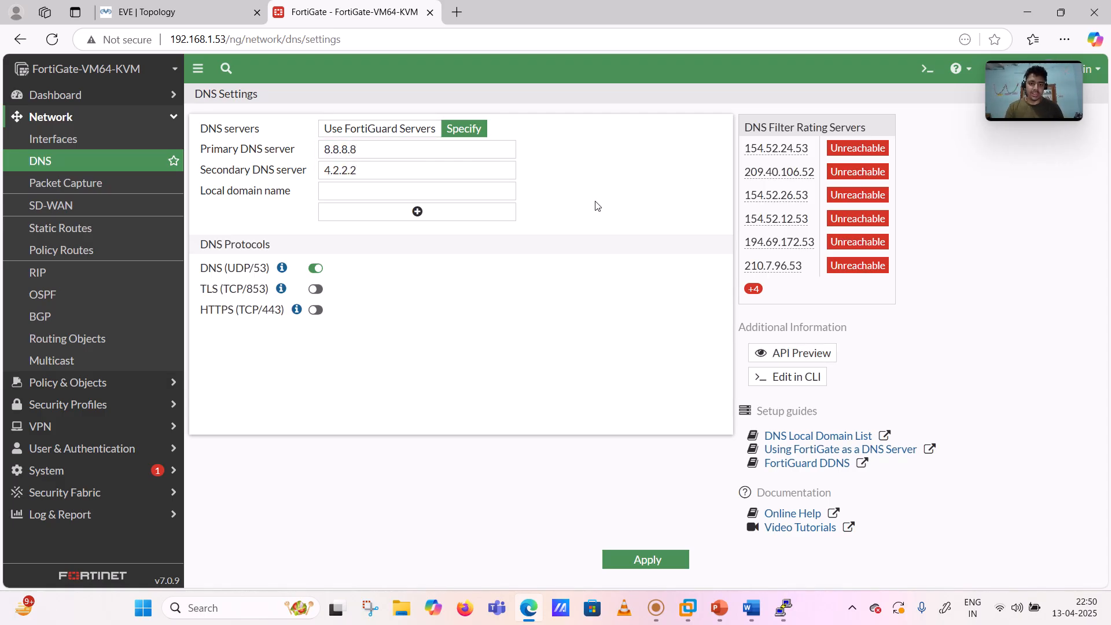
left_click(653, 561)
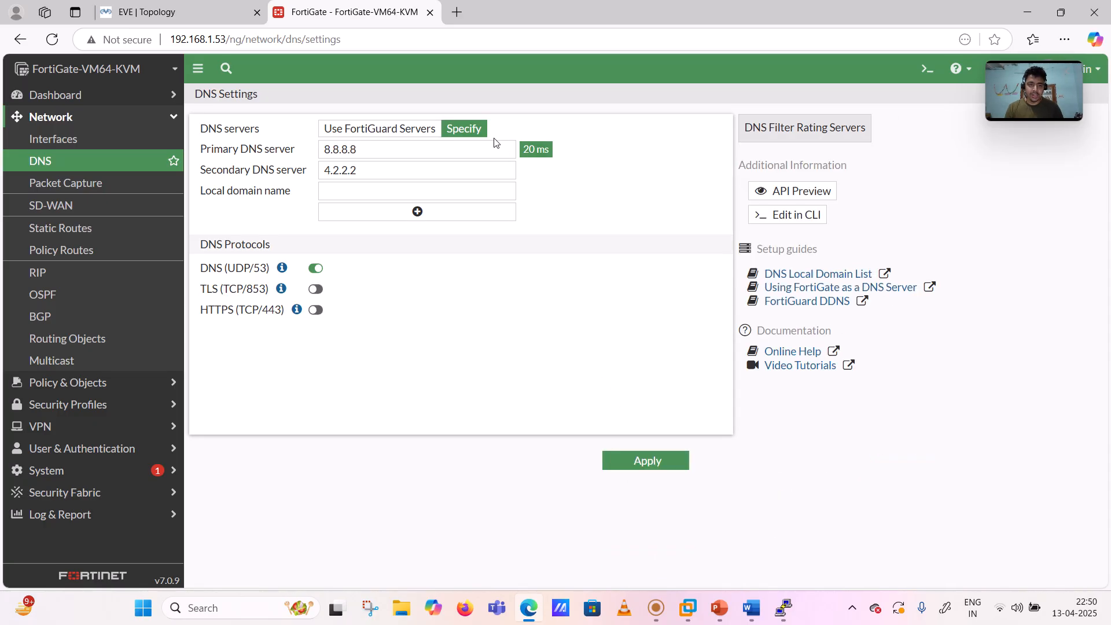
left_click(88, 117)
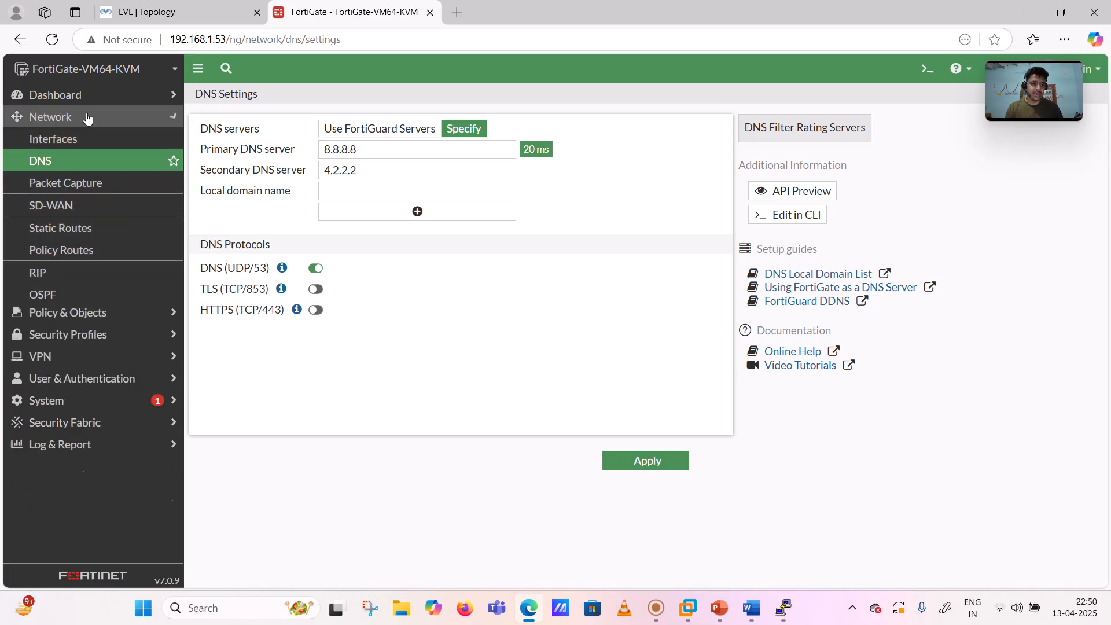
left_click(748, 612)
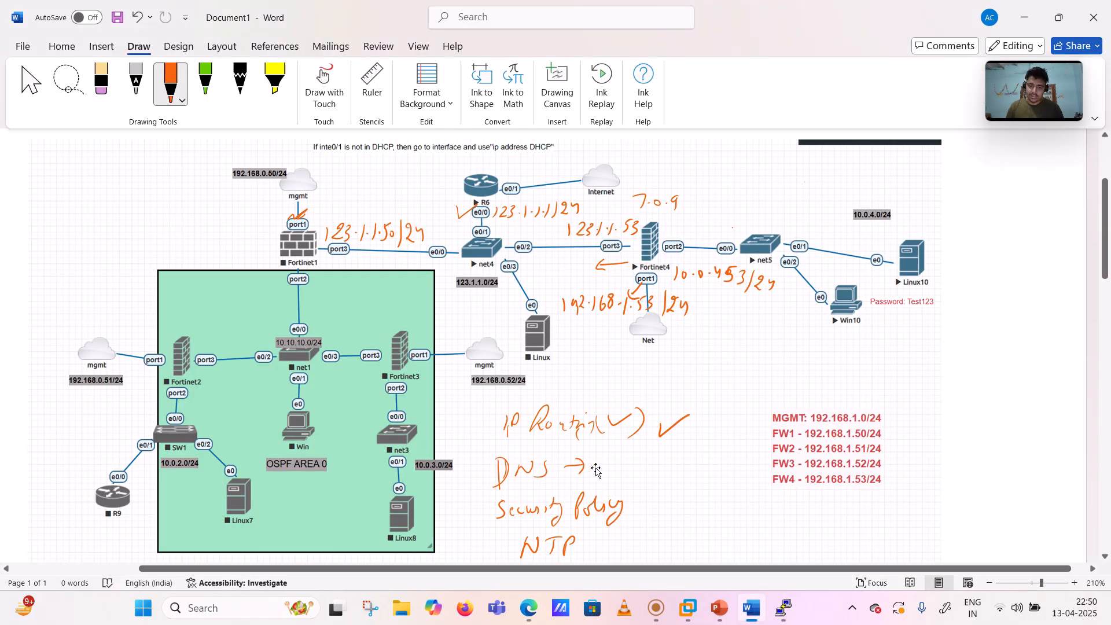
- Check the OSPF area box, tick DNS and draw an arrow after Security Policy
left_click(596, 470)
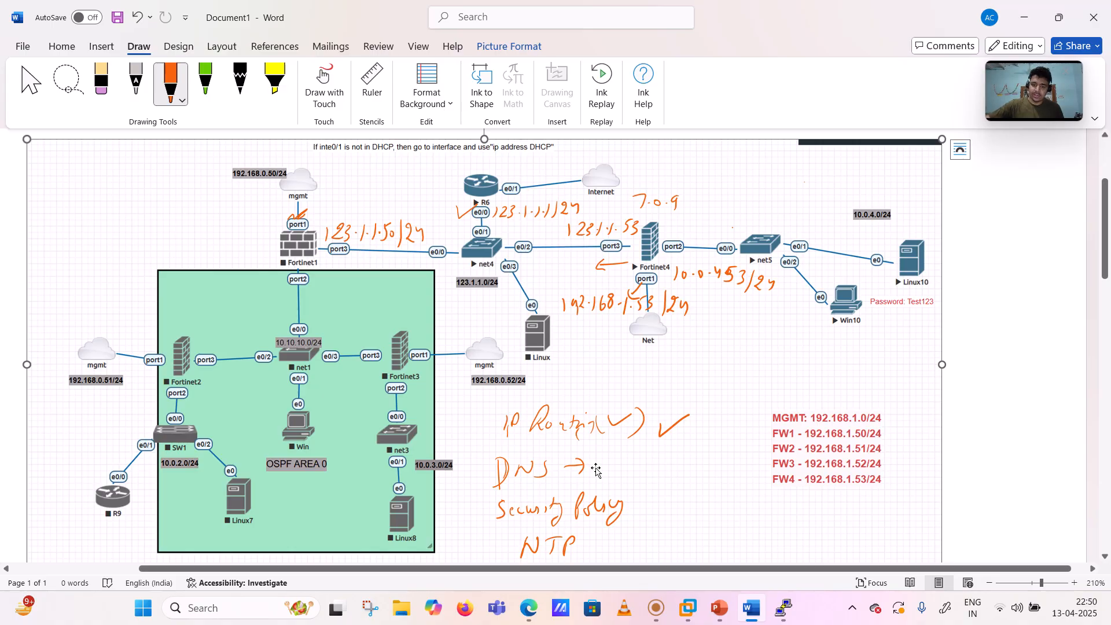
left_click(1047, 417)
scroll(1046, 417, "down", 2)
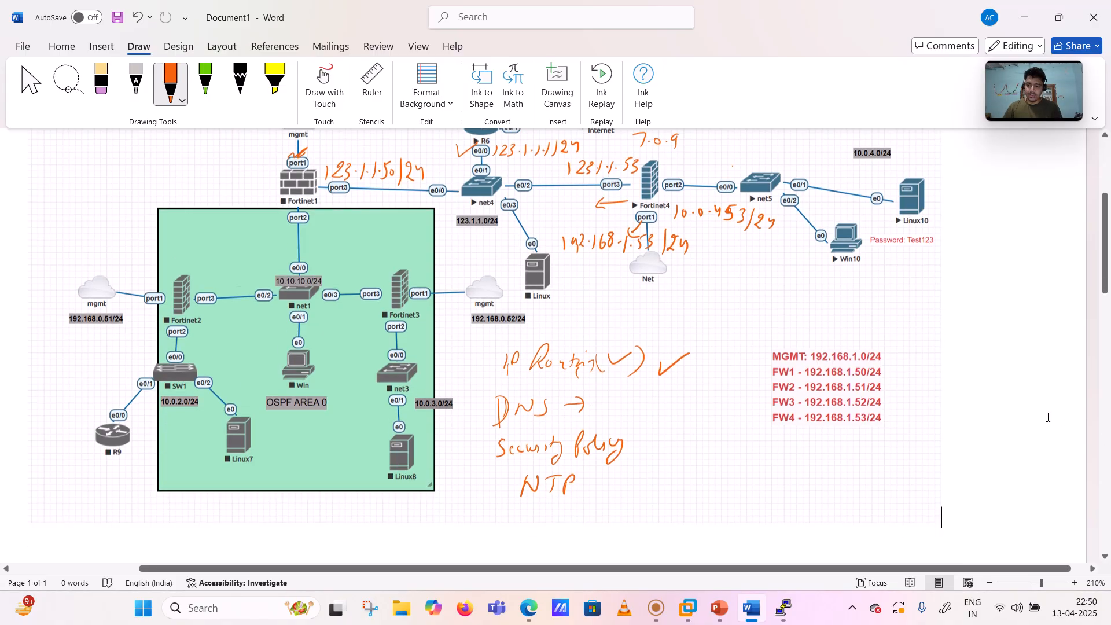
left_click_drag(227, 224, 242, 220)
left_click_drag(596, 380, 646, 371)
left_click_drag(631, 429, 647, 428)
left_click_drag(641, 421, 641, 436)
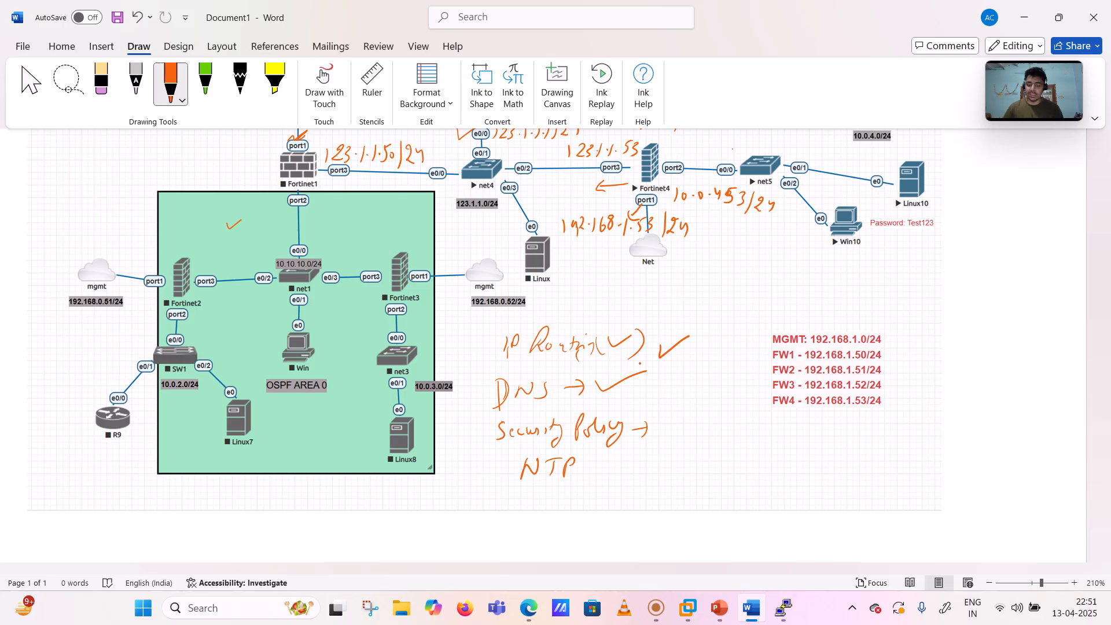
scroll(639, 363, "up", 3)
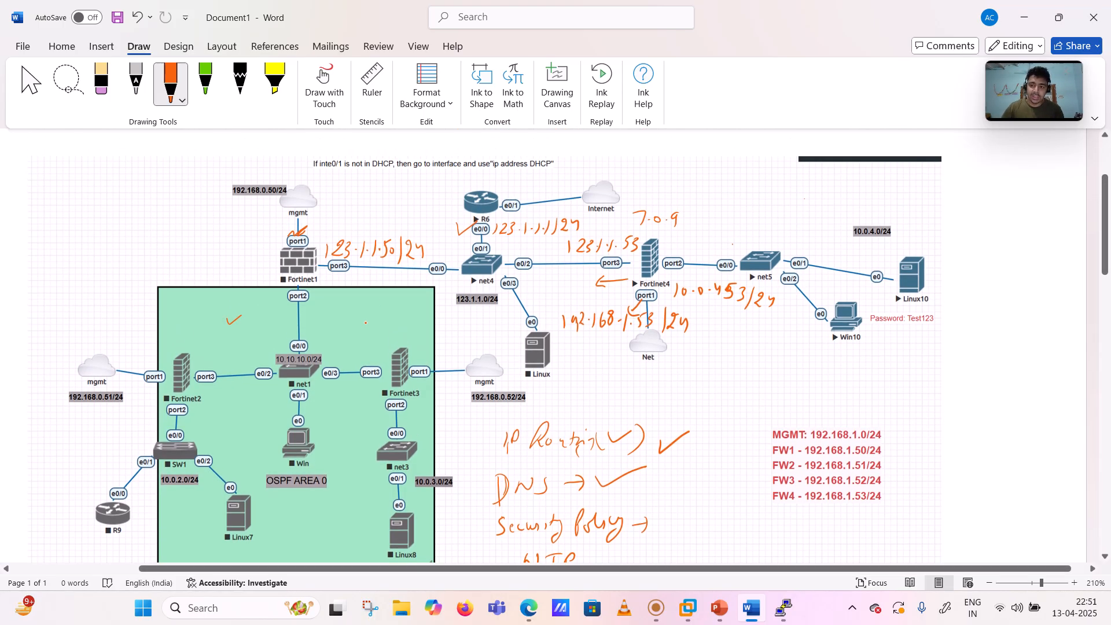
- Tick net1 and Fortinet3, circle Fortinet4 and draw arrows toward its port3 and port2
left_click_drag(366, 323, 396, 315)
left_click_drag(435, 351, 472, 349)
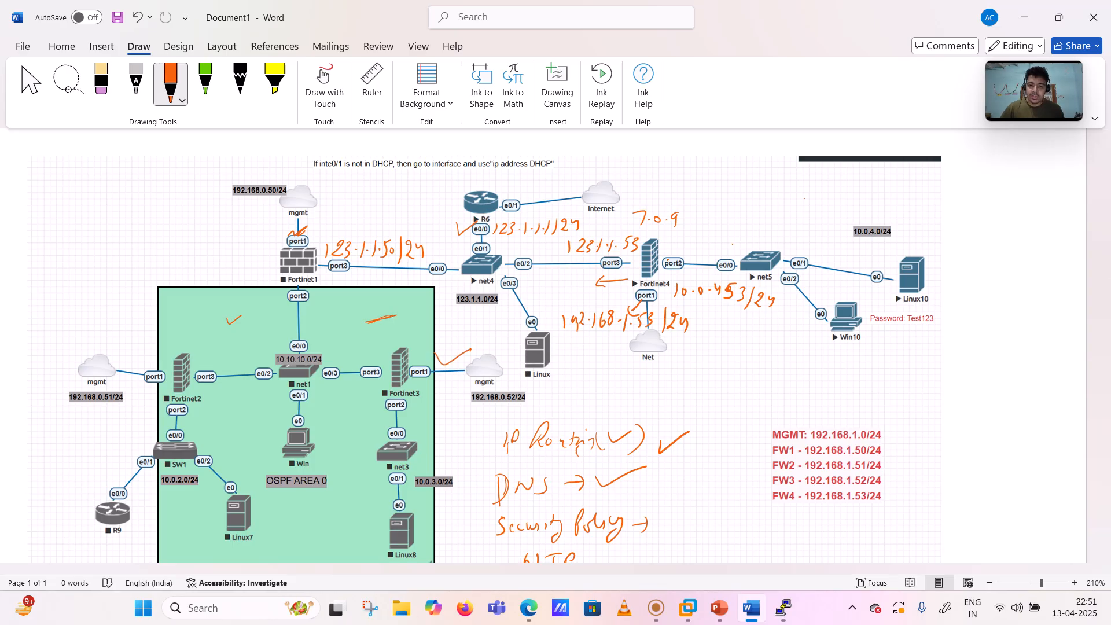
mouse_move(659, 230)
left_mouse_down()
mouse_move(639, 232)
mouse_move(665, 280)
mouse_move(648, 229)
left_mouse_up()
mouse_move(742, 240)
left_mouse_down()
mouse_move(690, 239)
mouse_move(696, 248)
mouse_move(620, 225)
left_mouse_up()
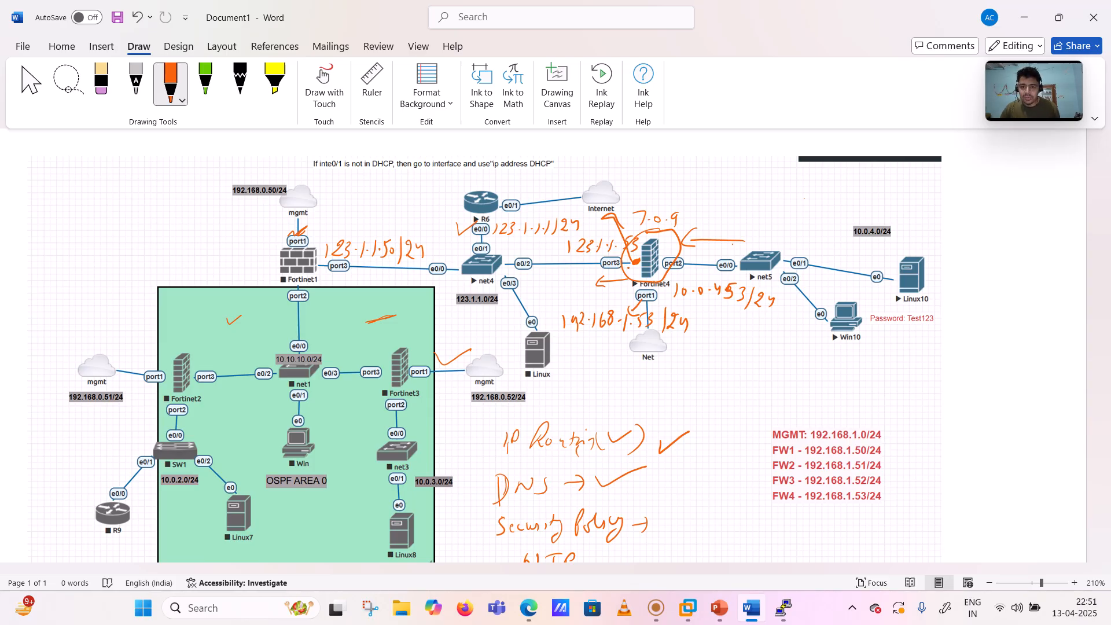
left_click_drag(624, 270, 594, 278)
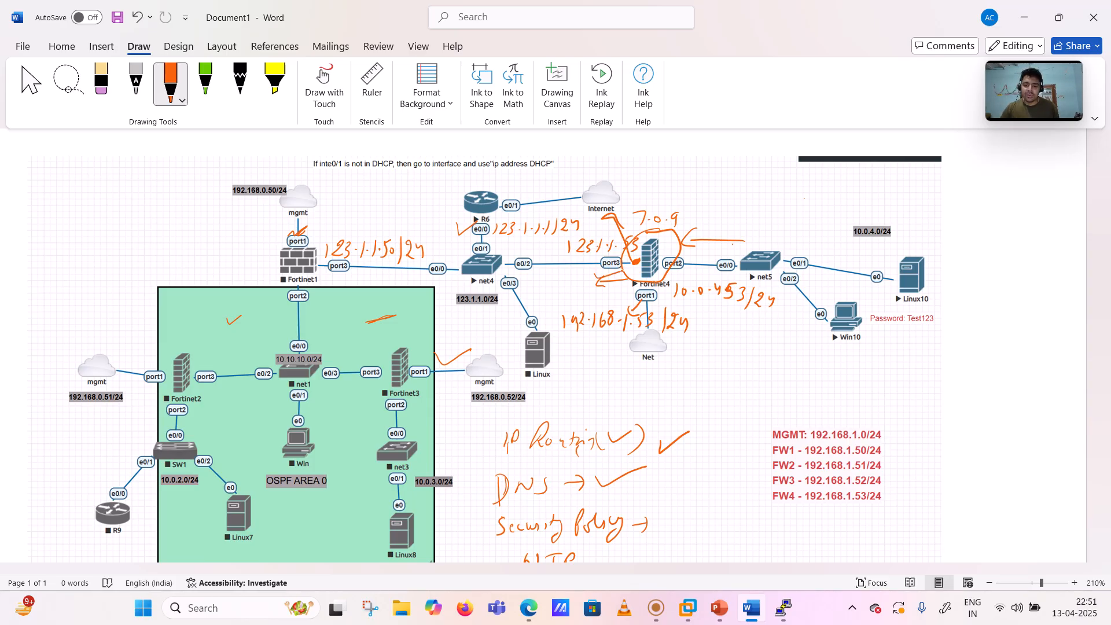
left_click_drag(666, 263, 680, 252)
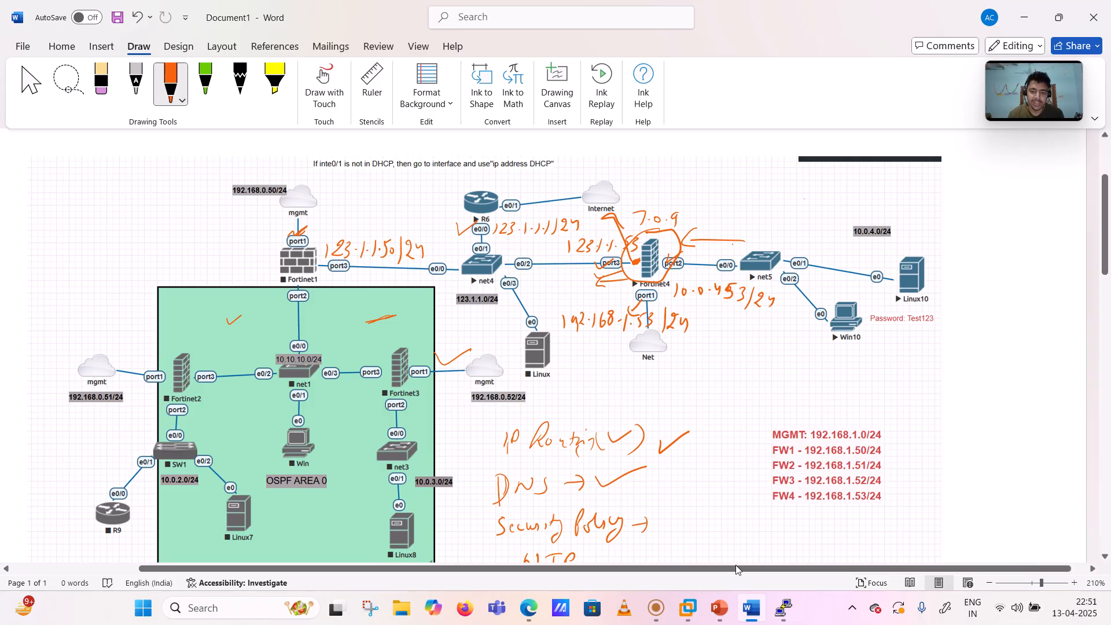
- Open Policy & Objects > Firewall Policy and expand the Implicit group showing only Implicit Deny
left_click(528, 607)
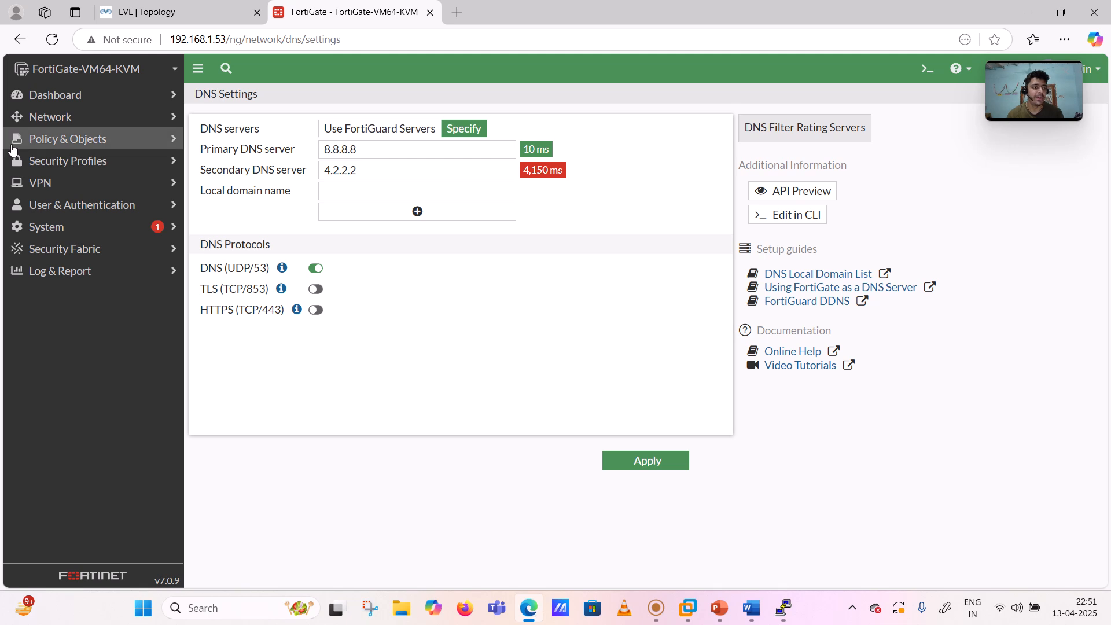
left_click(68, 140)
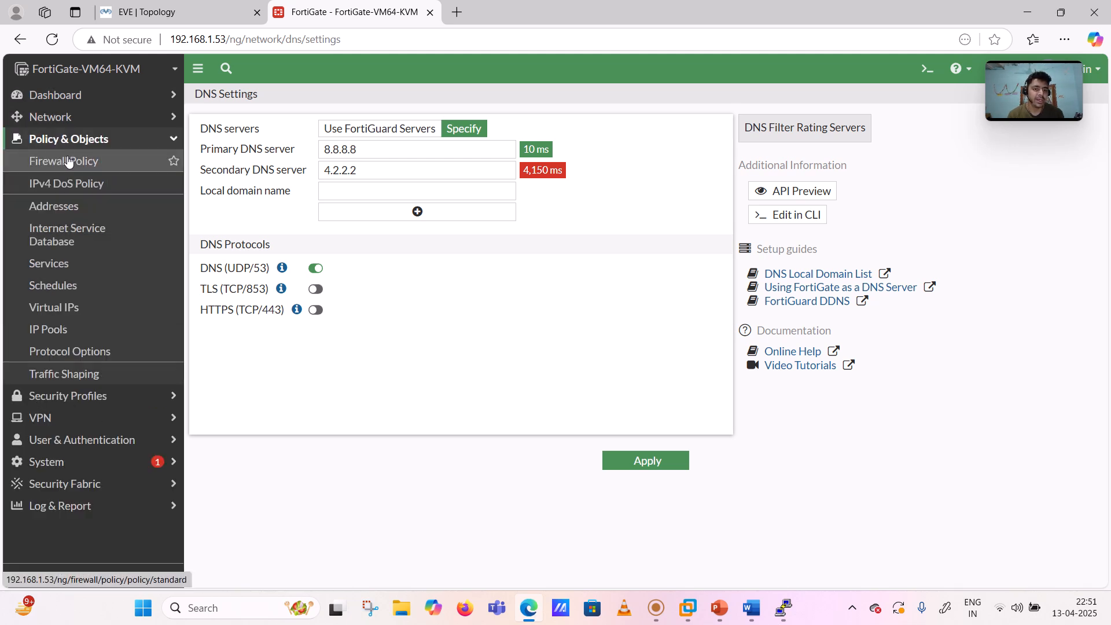
left_click(67, 160)
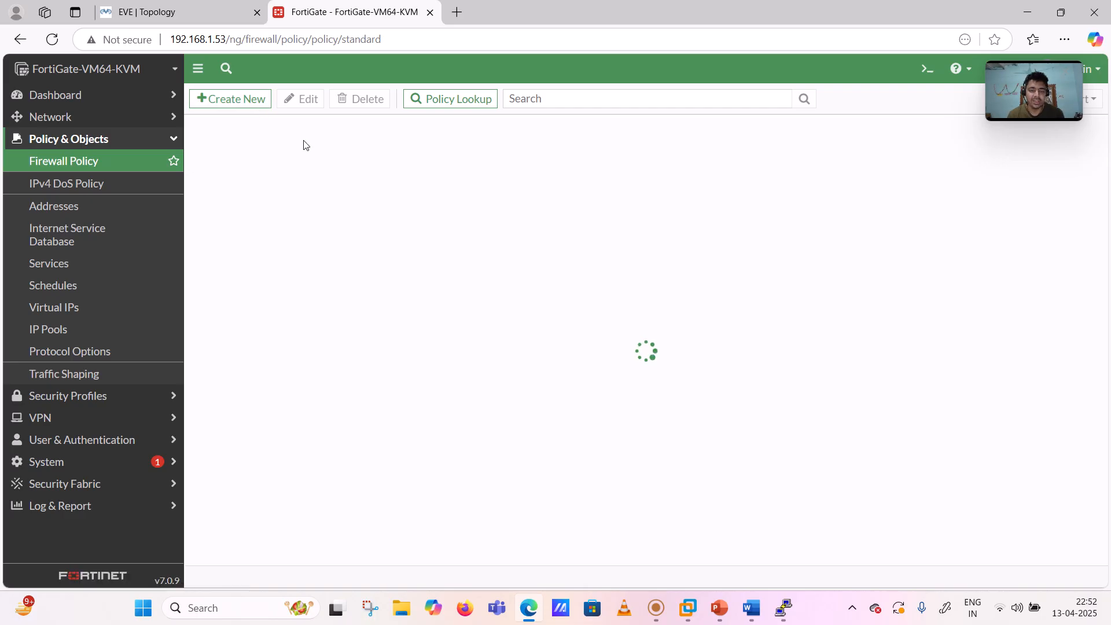
left_click(196, 152)
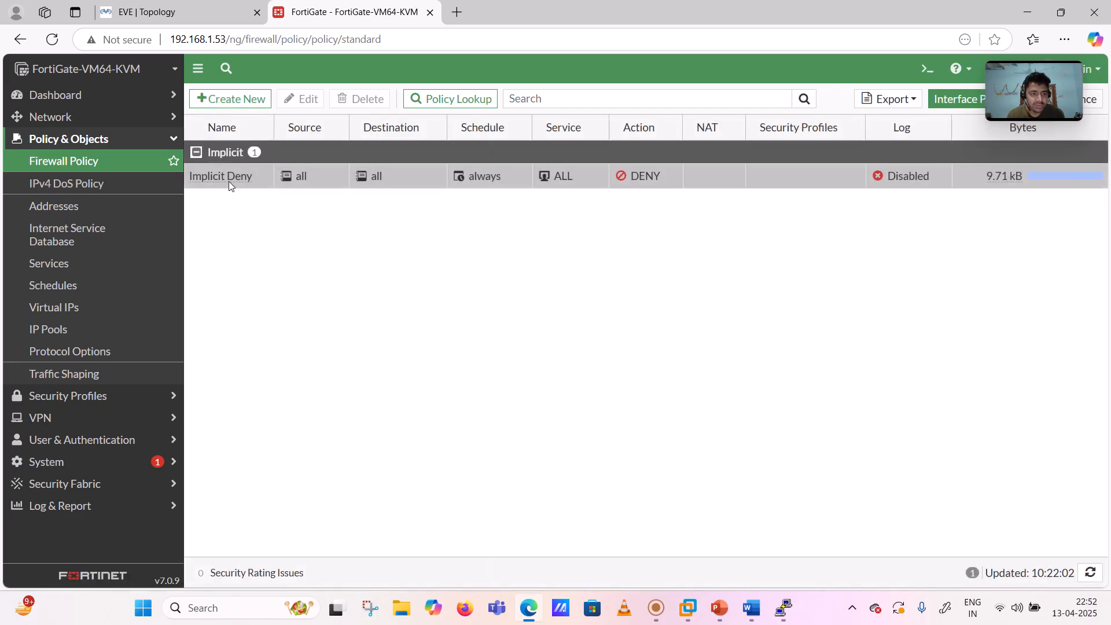
mouse_move(307, 177)
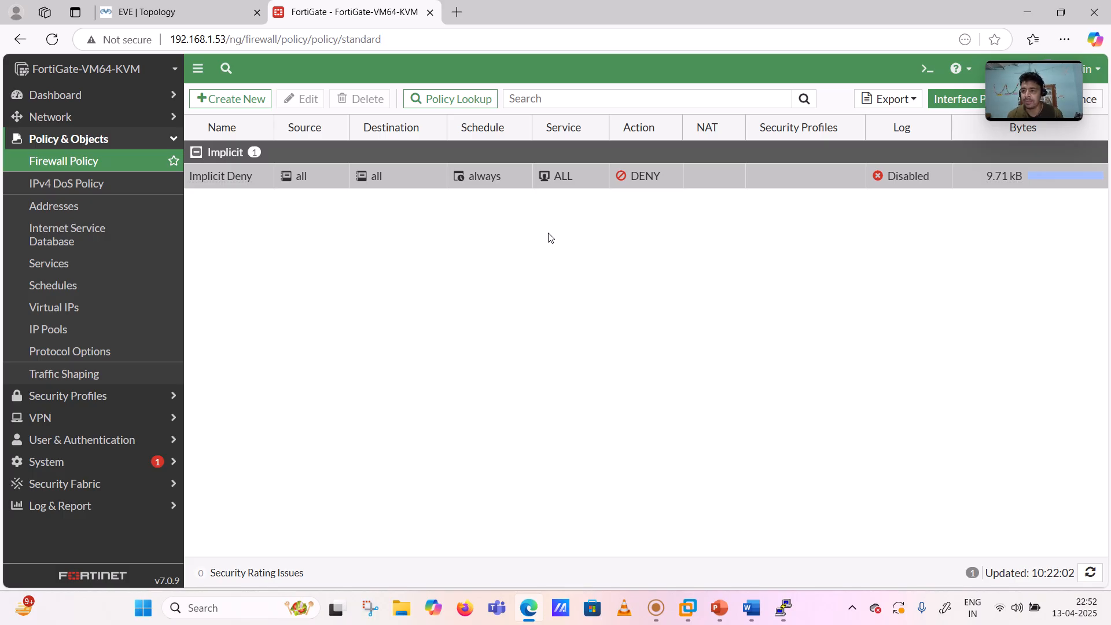
- Start a new firewall policy named 'FW4 out to internet', checking the EVE topology
left_click(231, 102)
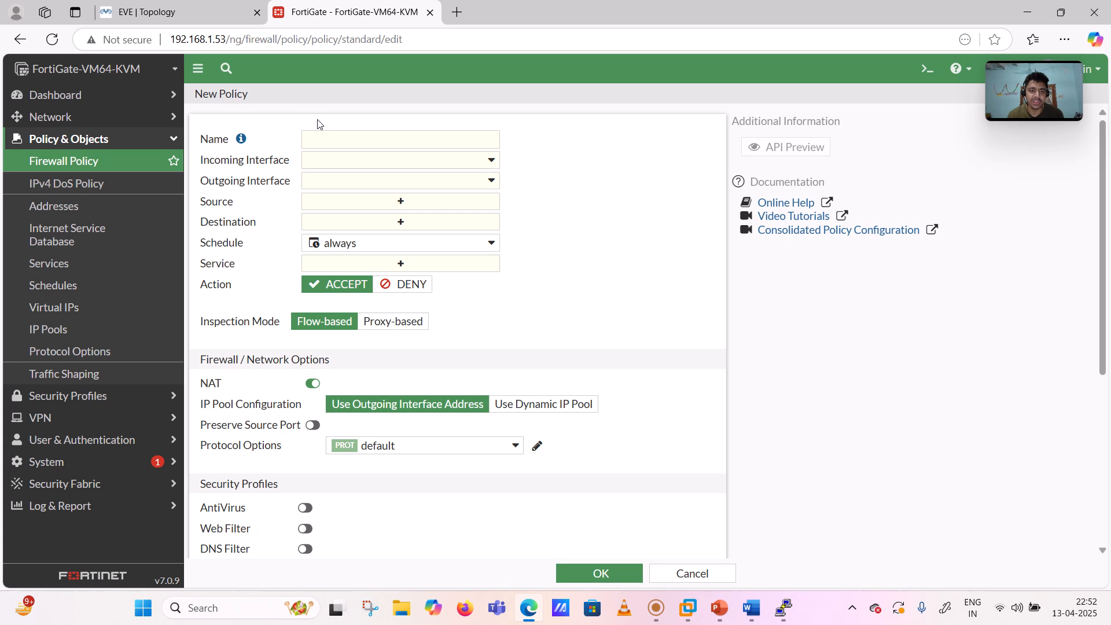
left_click(329, 139)
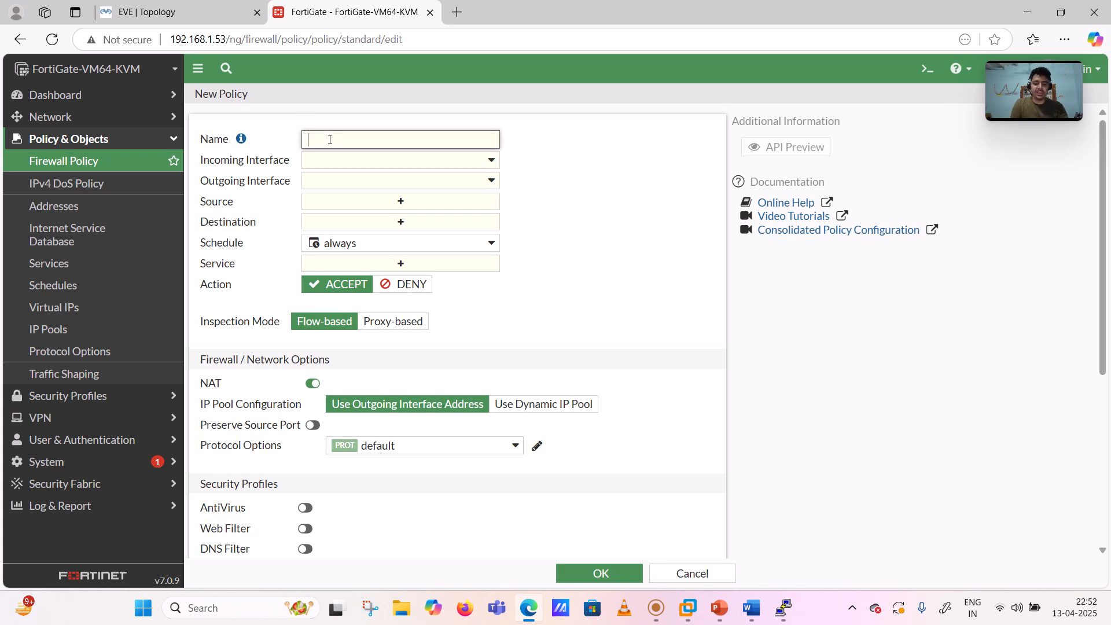
type("FW4 out to internet")
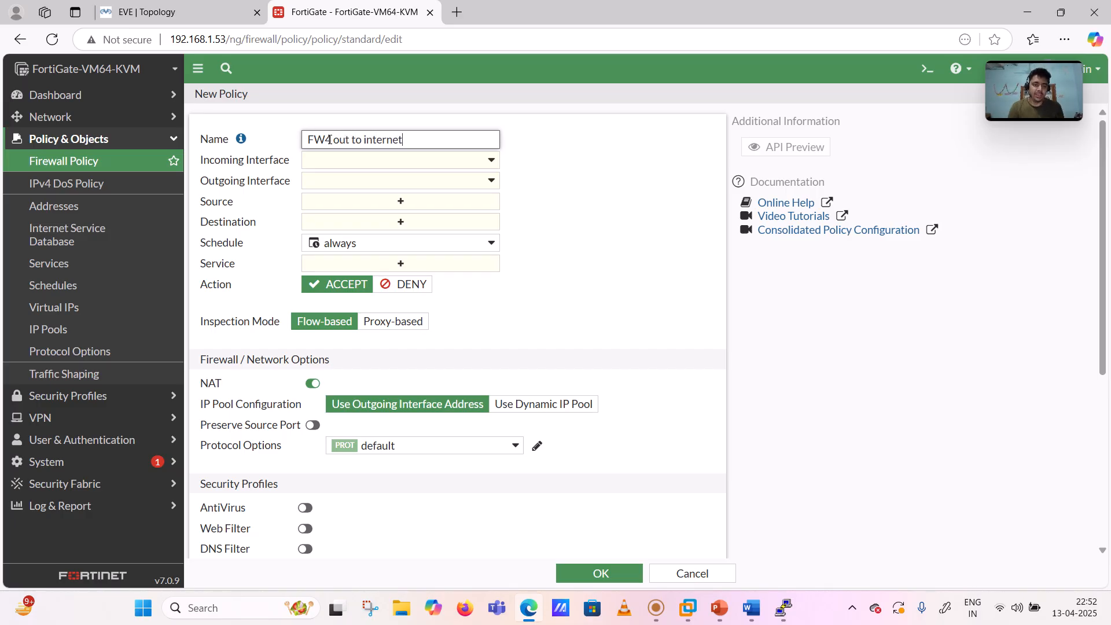
left_click(138, 7)
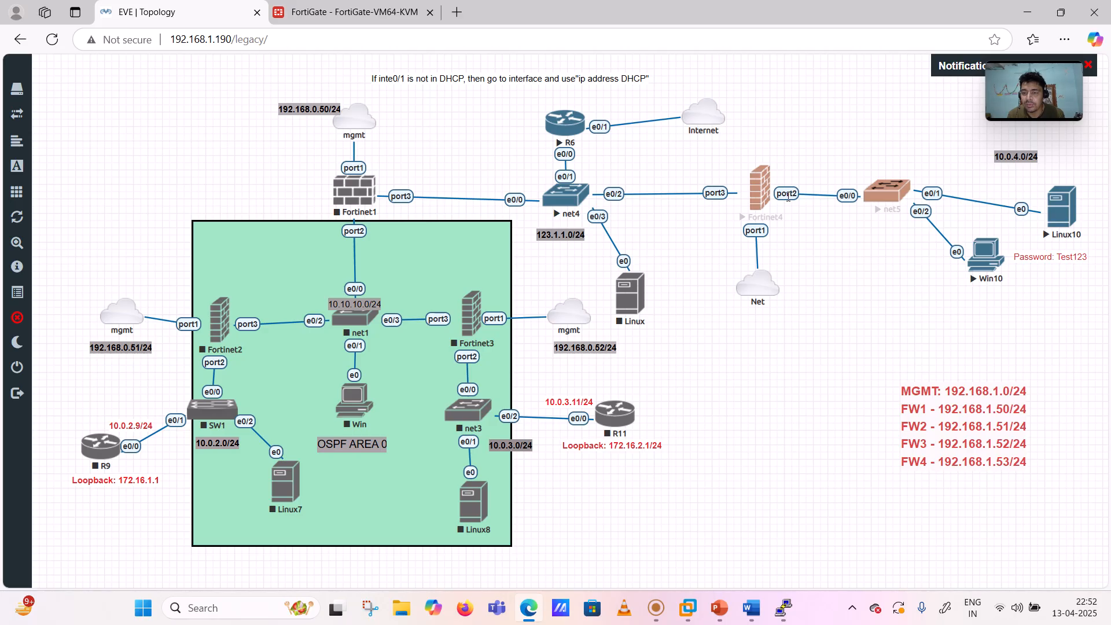
left_click(359, 11)
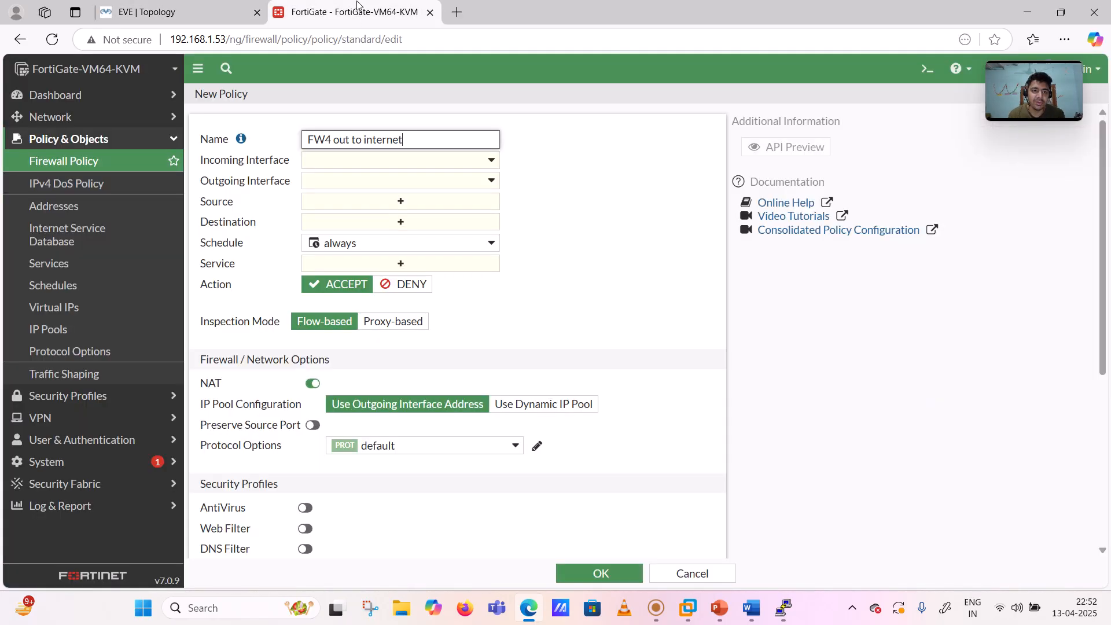
- Set incoming interface to inside (port2) and outgoing to outside (port3), confirming on the topology
left_click(387, 166)
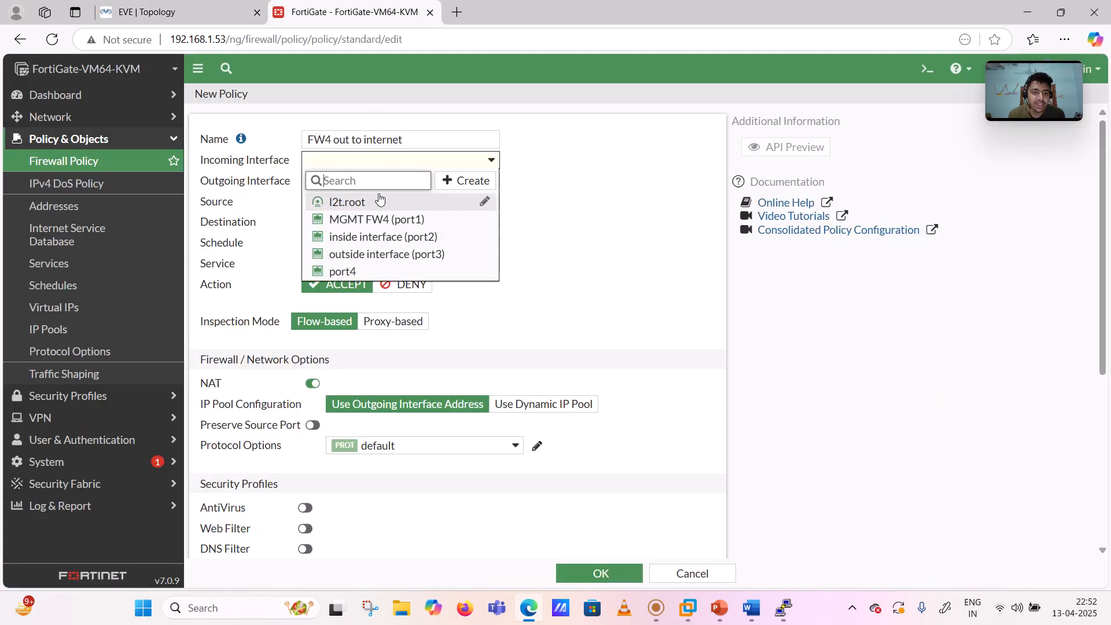
left_click(391, 242)
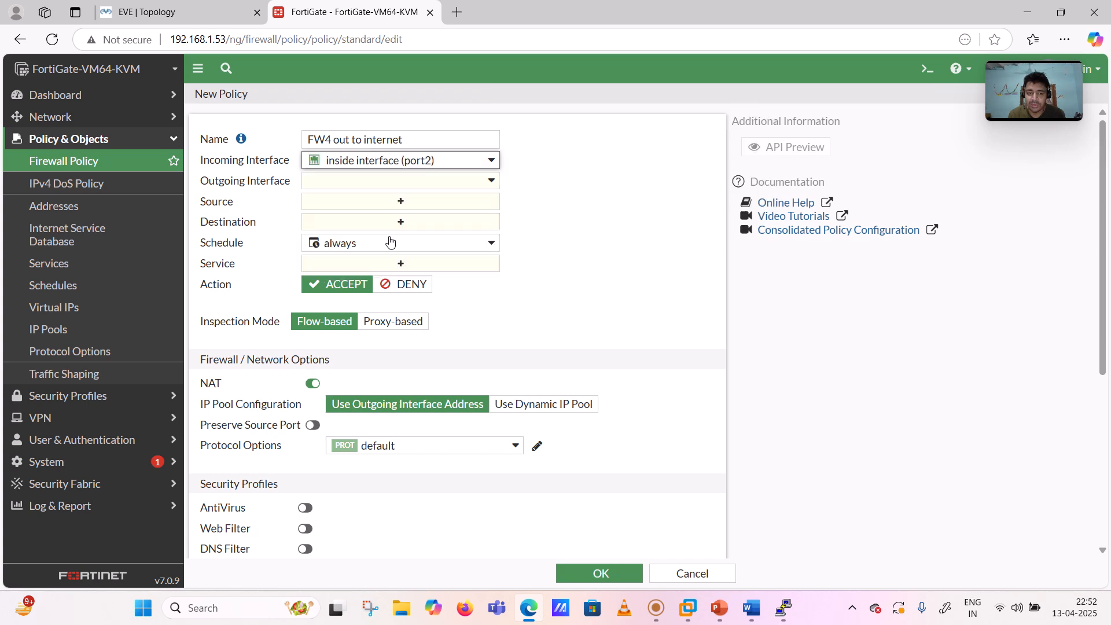
left_click(407, 183)
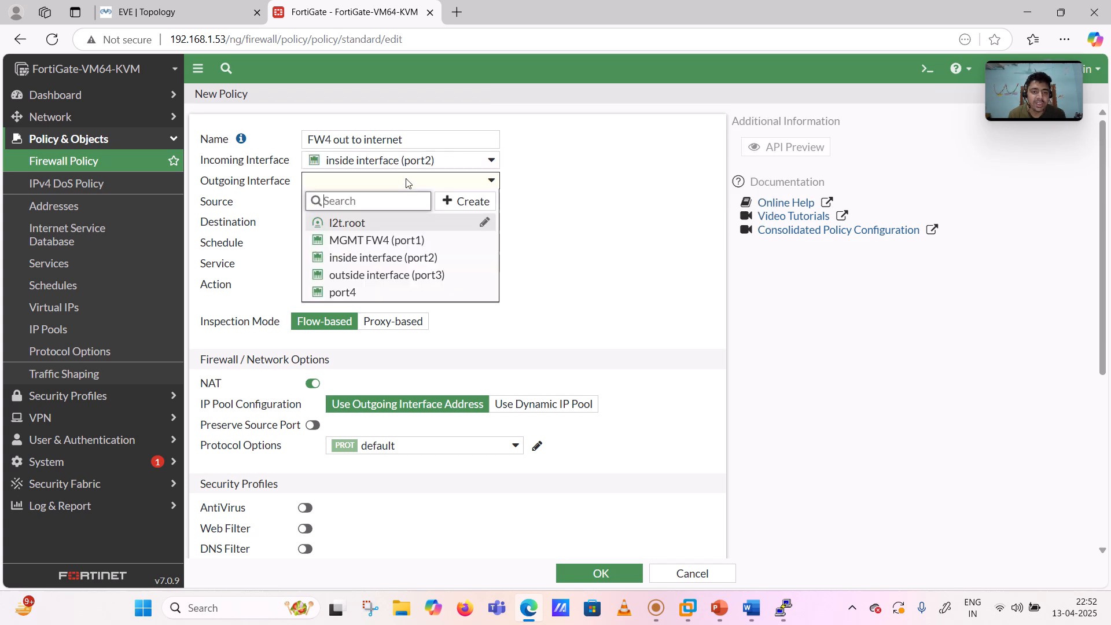
left_click(389, 274)
left_click(179, 12)
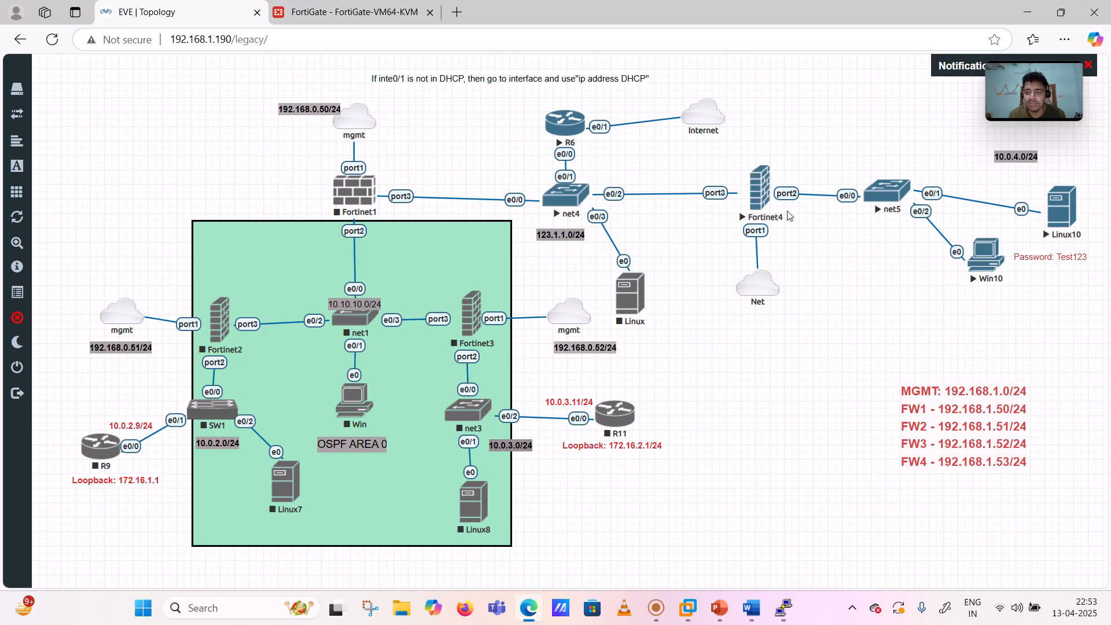
left_click(360, 7)
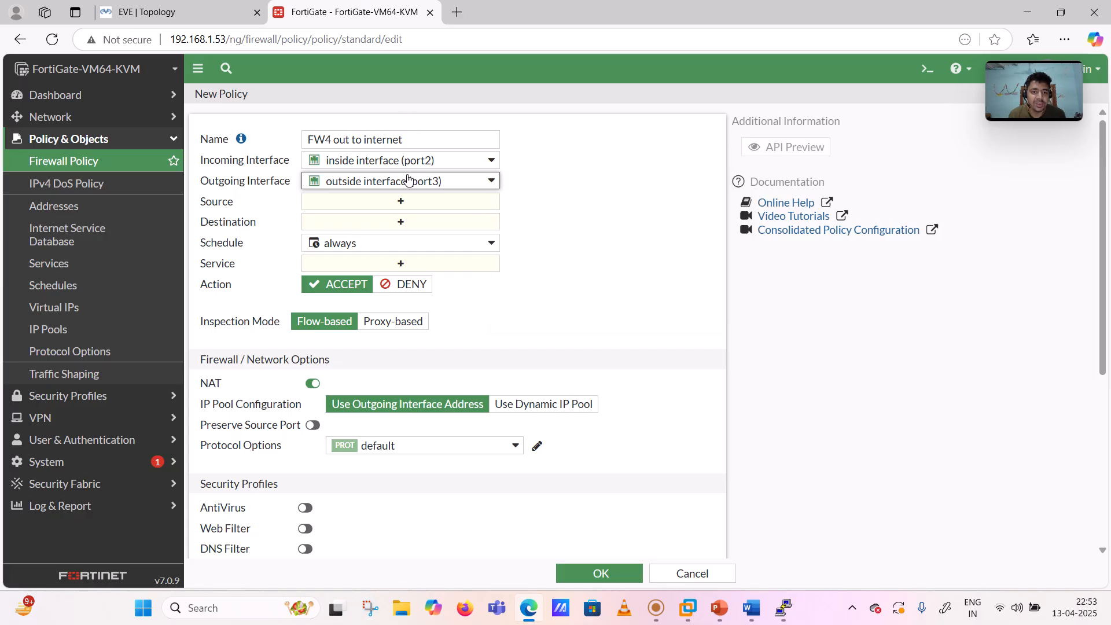
- Set the policy's Source and Destination to 'all'
left_click(397, 200)
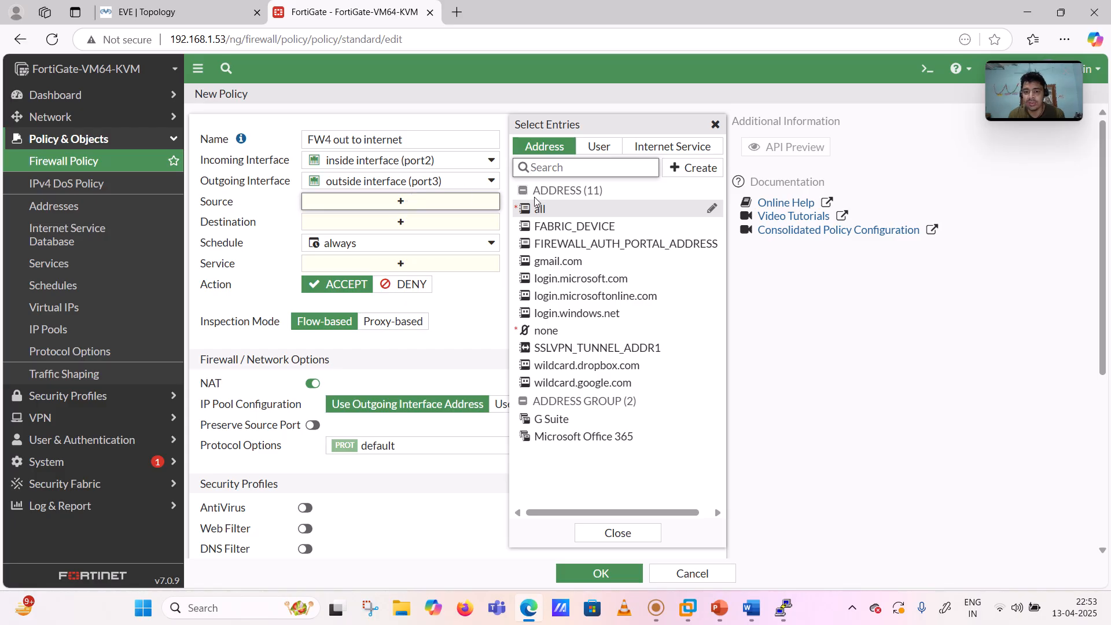
left_click(540, 214)
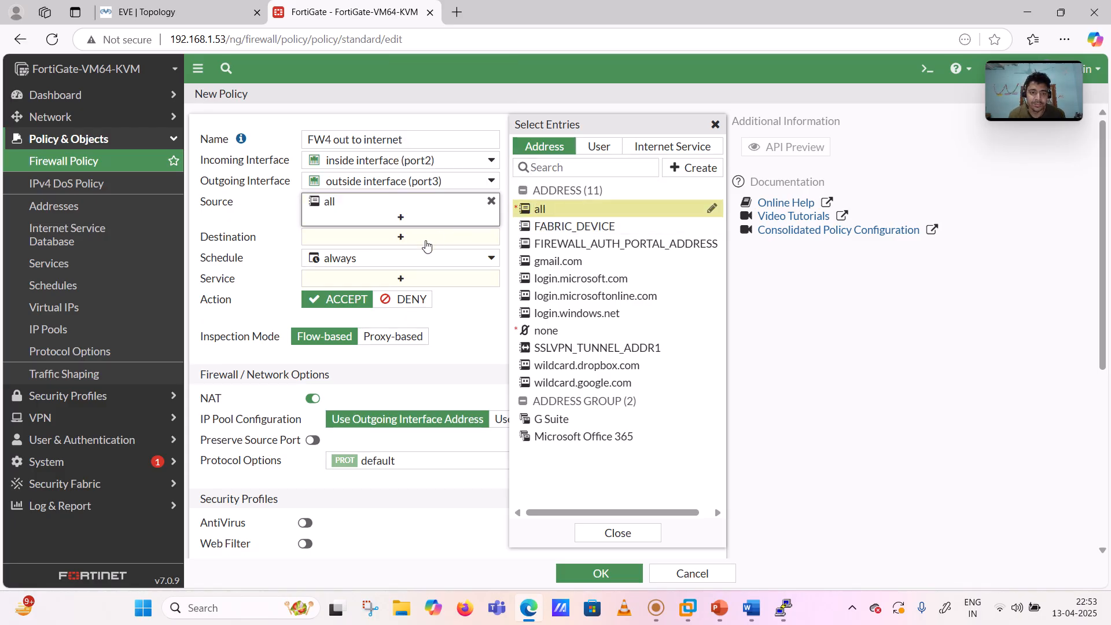
left_click(401, 238)
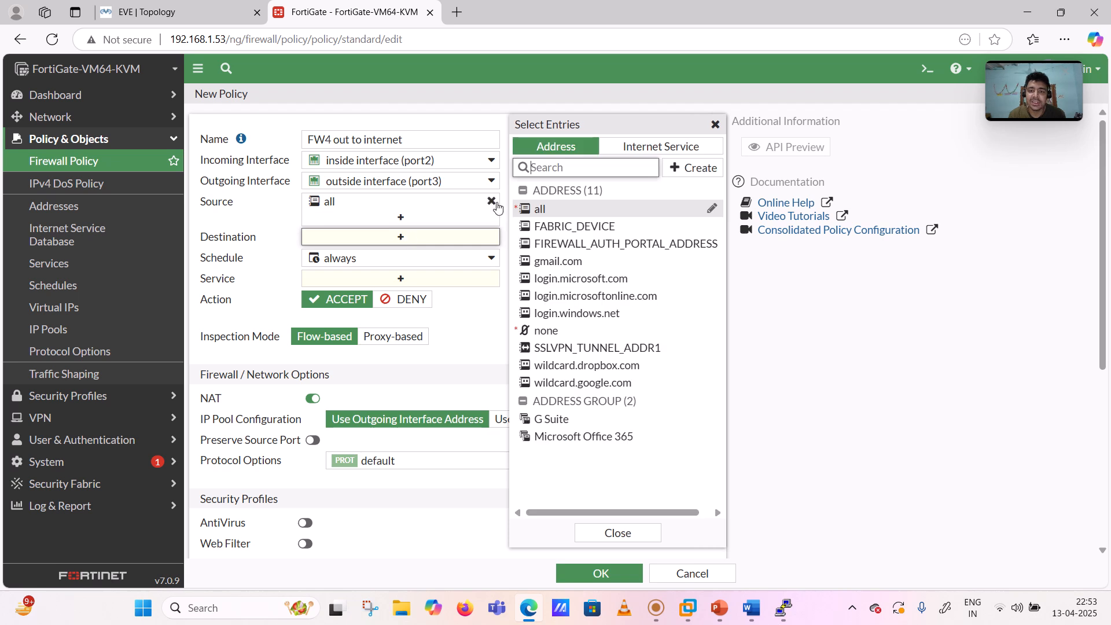
left_click(541, 210)
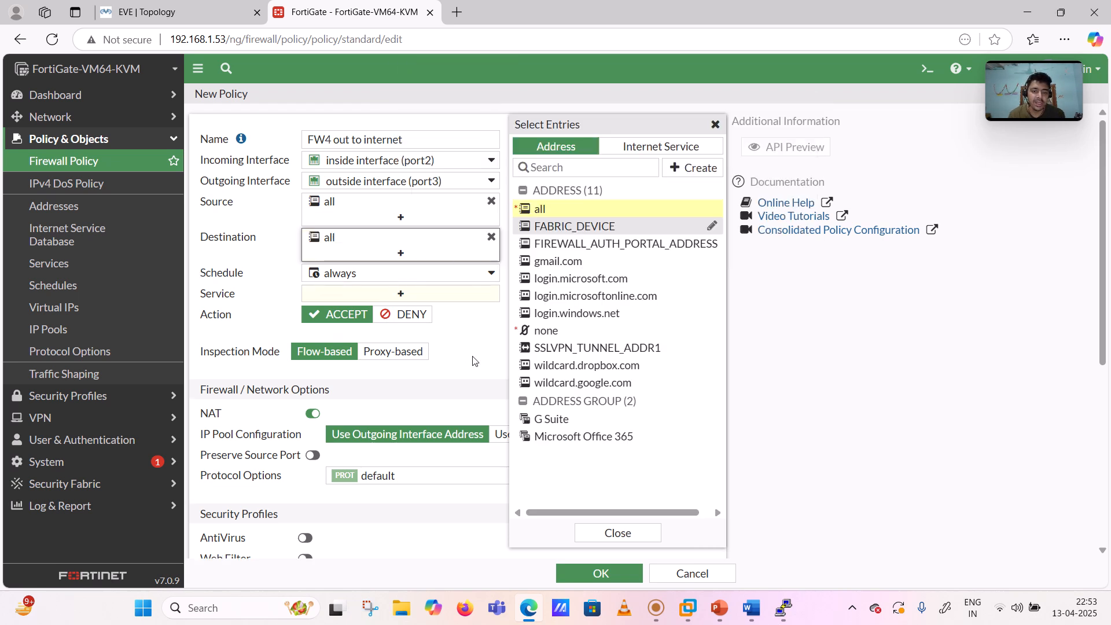
left_click(474, 362)
- Set Service to 'ALL' and Log Allowed Traffic to All Sessions
left_click(401, 295)
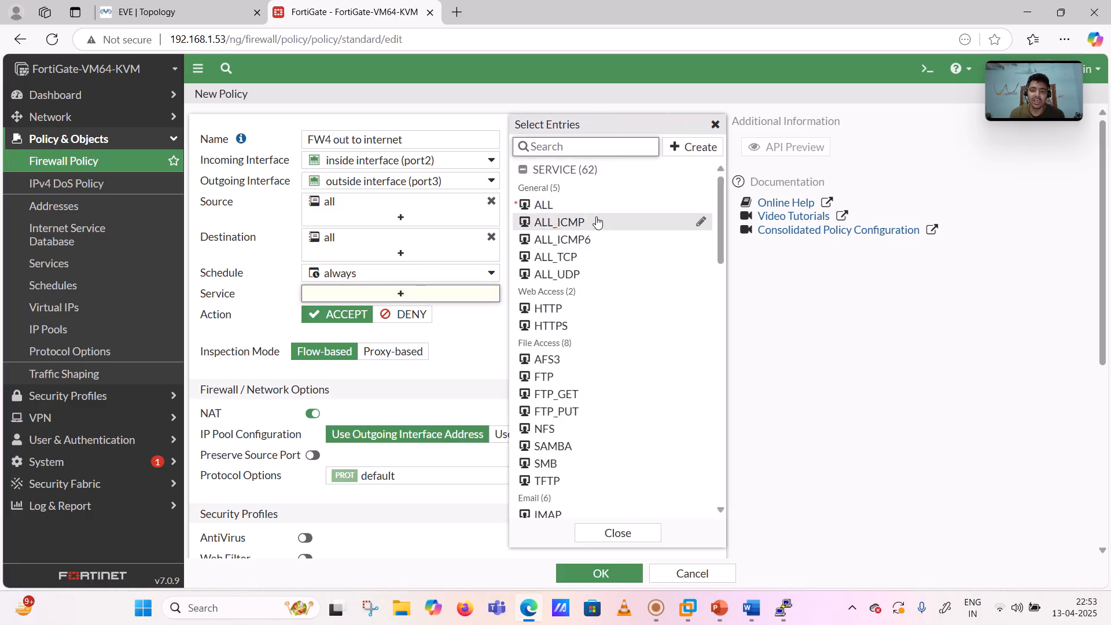
mouse_move(595, 366)
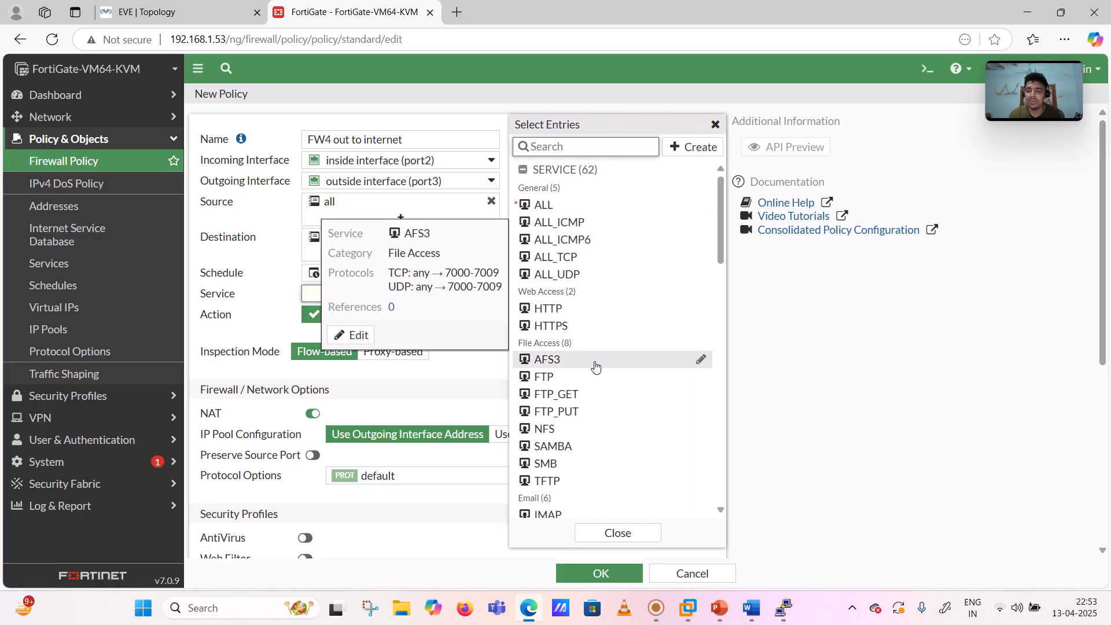
left_click(551, 213)
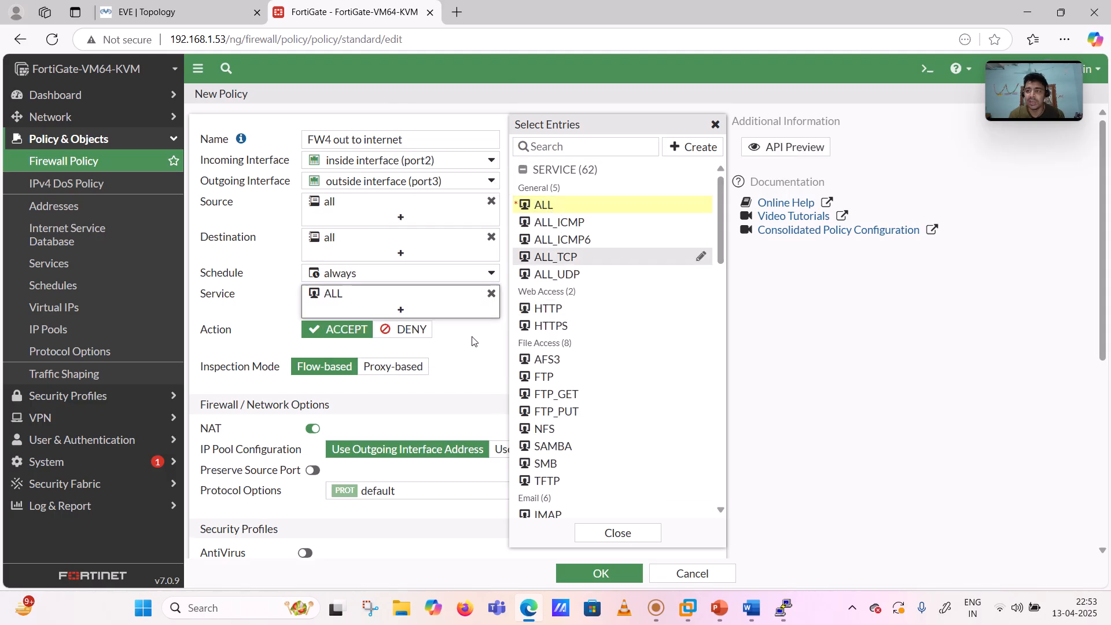
left_click(472, 340)
scroll(472, 341, "down", 2)
scroll(472, 340, "down", 1)
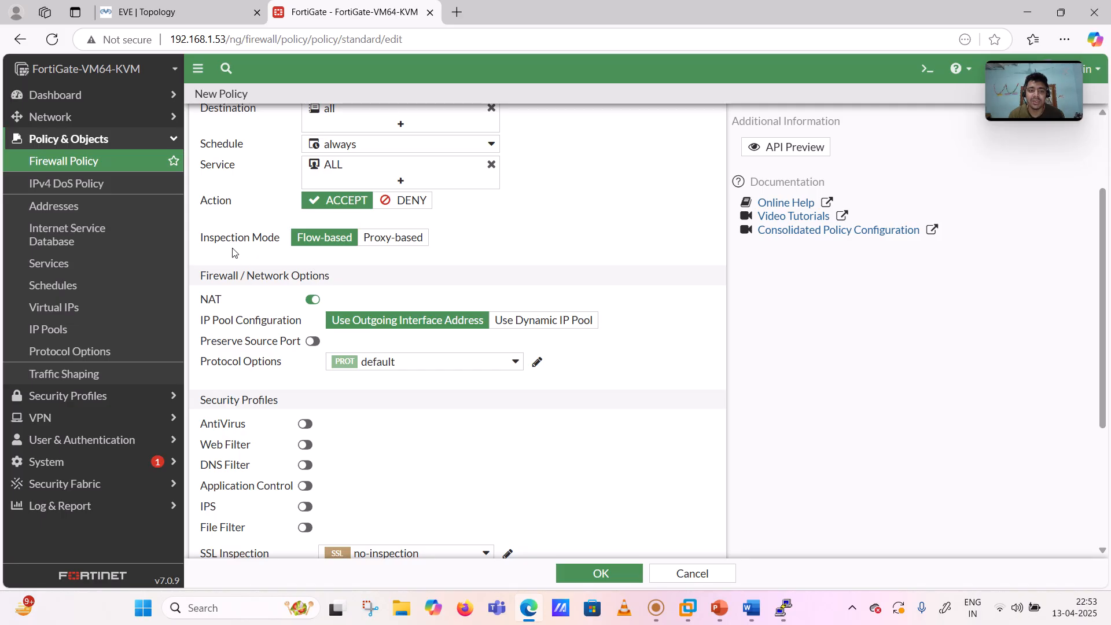
scroll(401, 283, "down", 4)
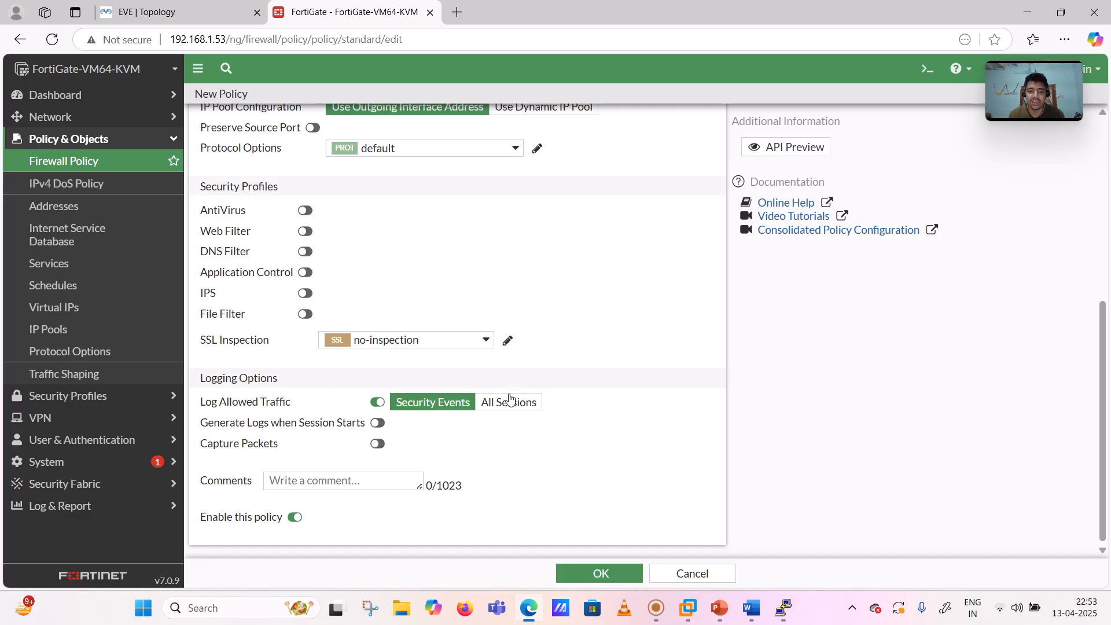
left_click(506, 408)
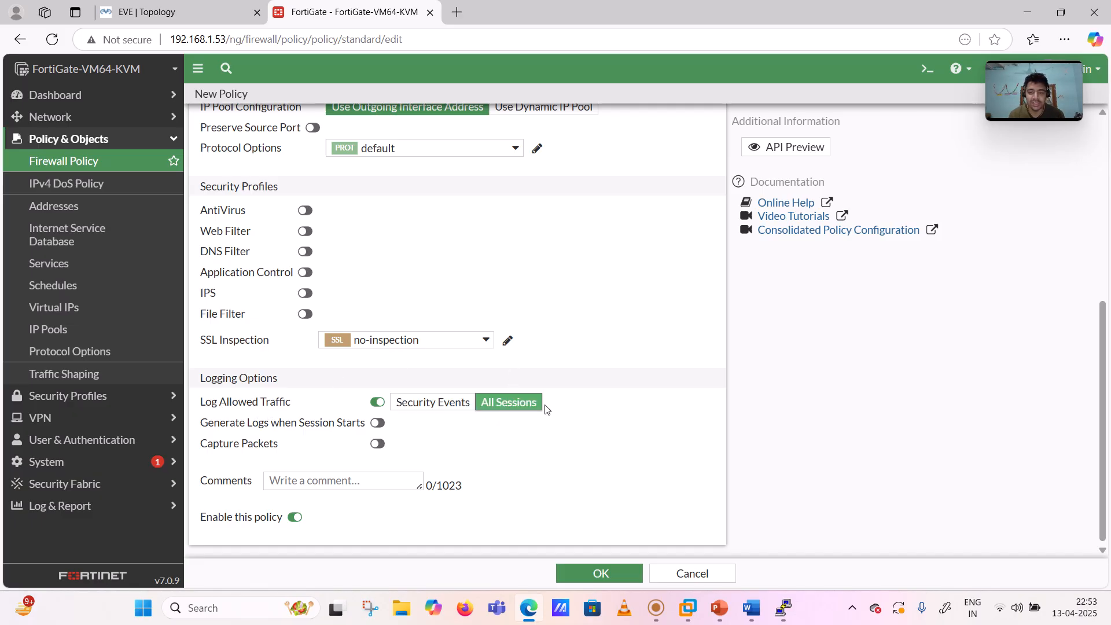
- Save the 'FW4 out to internet' policy, then expand and collapse Dashboard in the sidebar
left_click(606, 573)
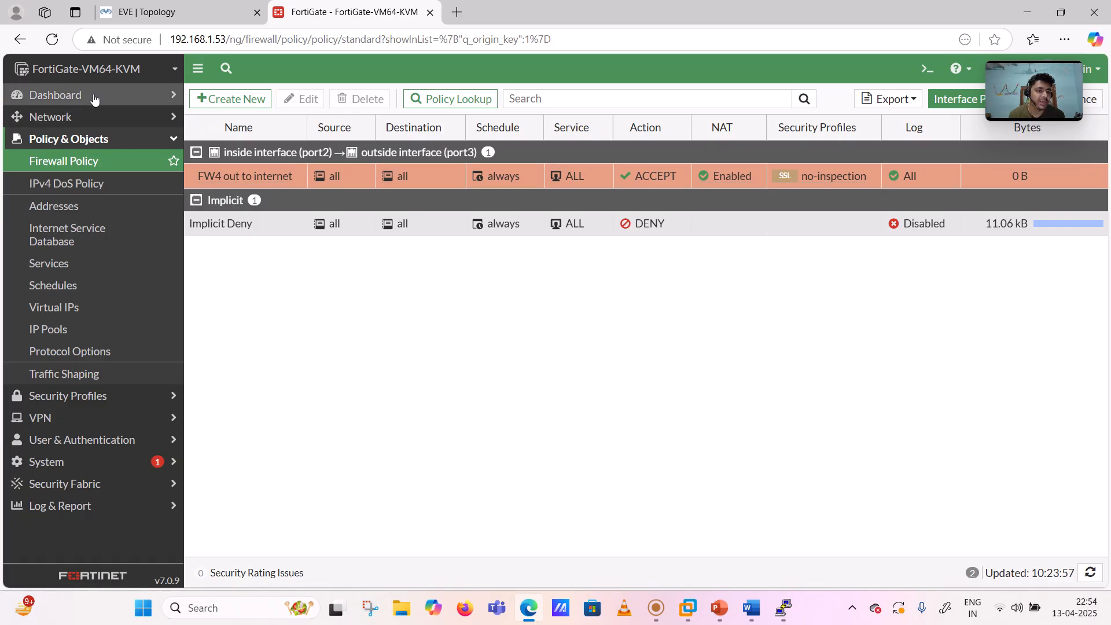
left_click(126, 140)
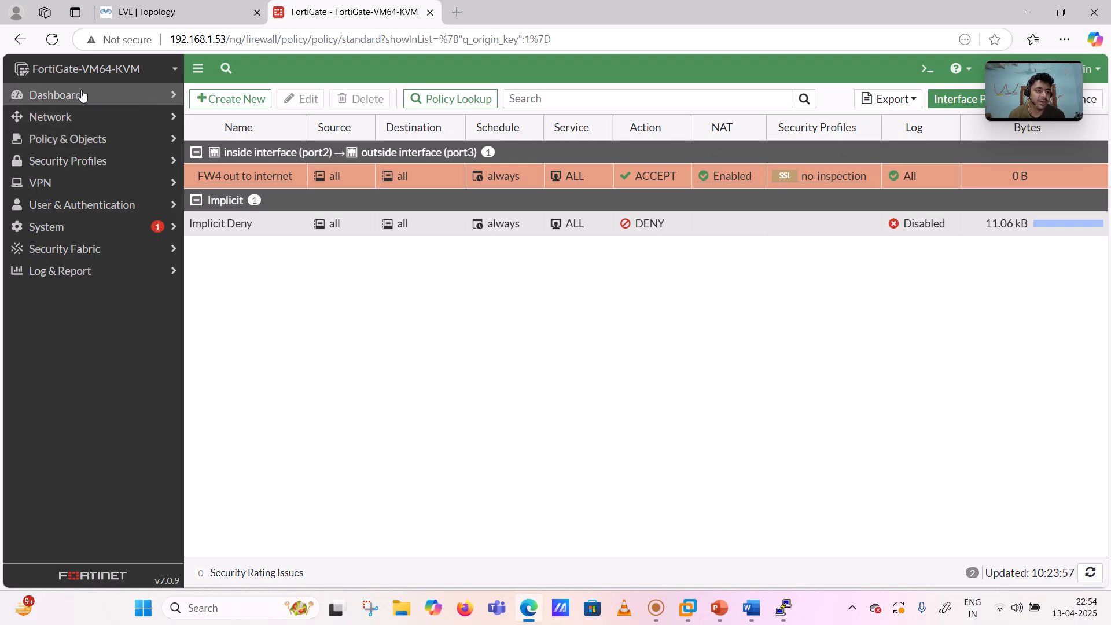
left_click(81, 95)
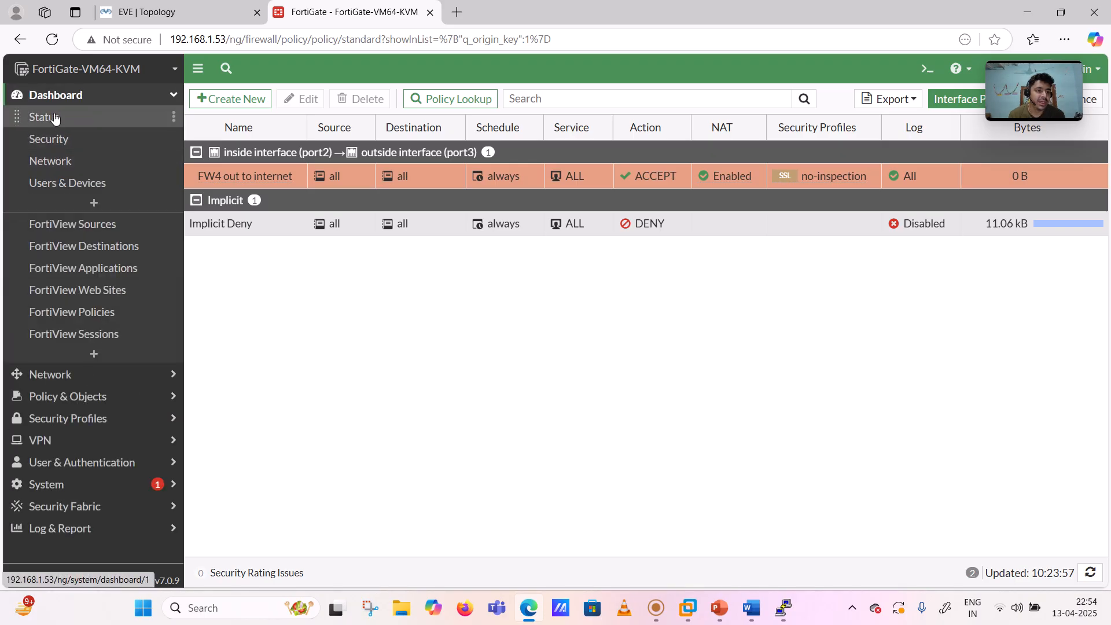
left_click(57, 96)
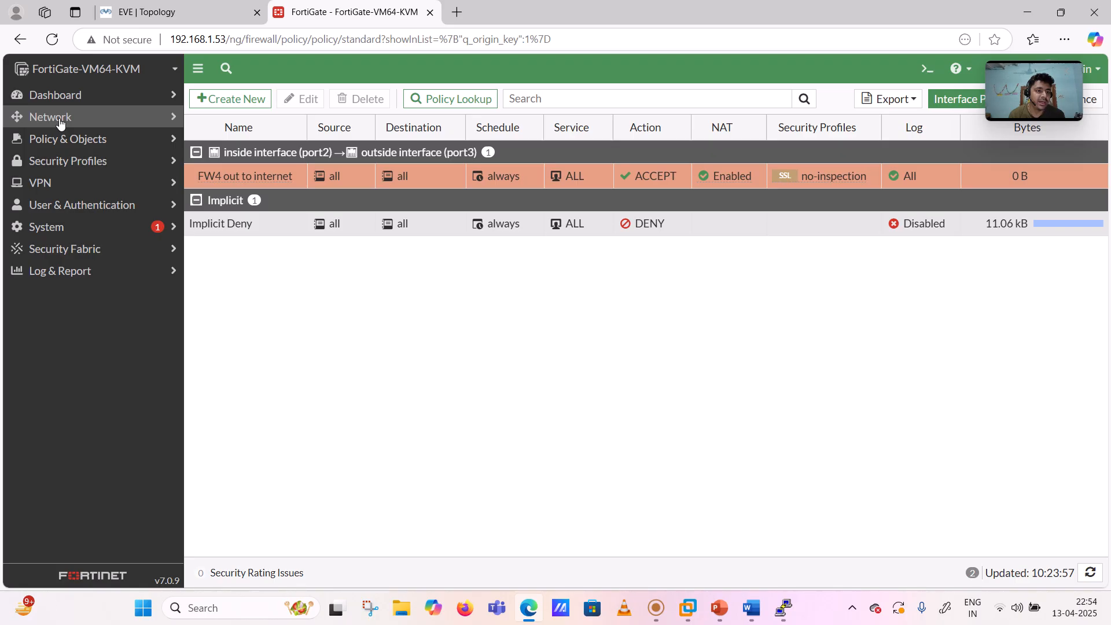
left_click(60, 118)
- Review the interfaces, DNS servers and 0.0.0.0/0 static route, then return to the Firewall Policy list
left_click(55, 139)
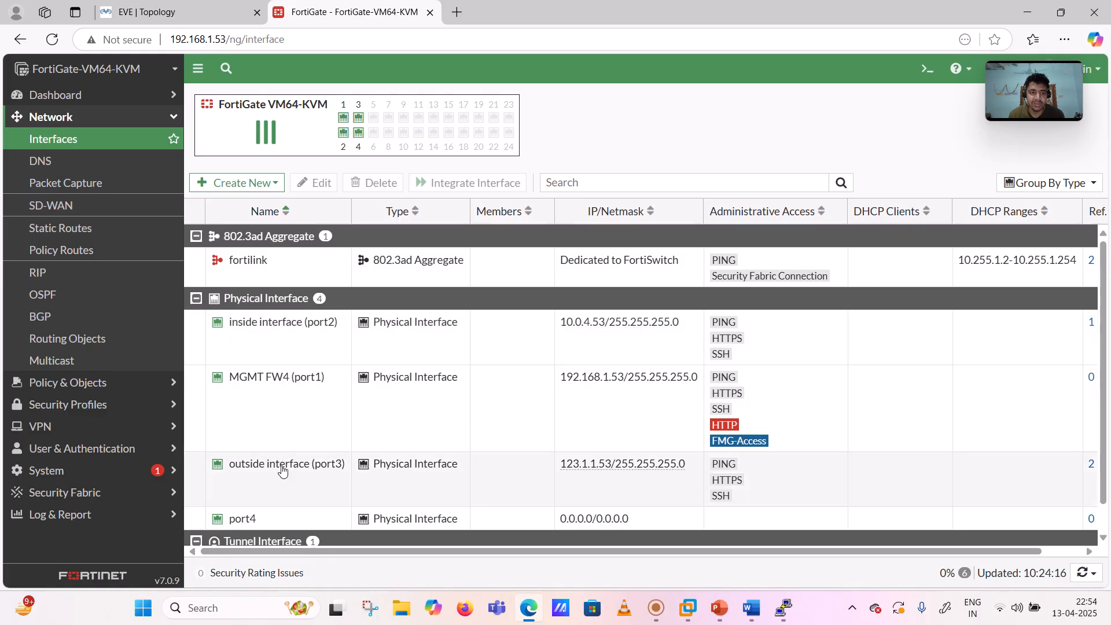
left_click(74, 165)
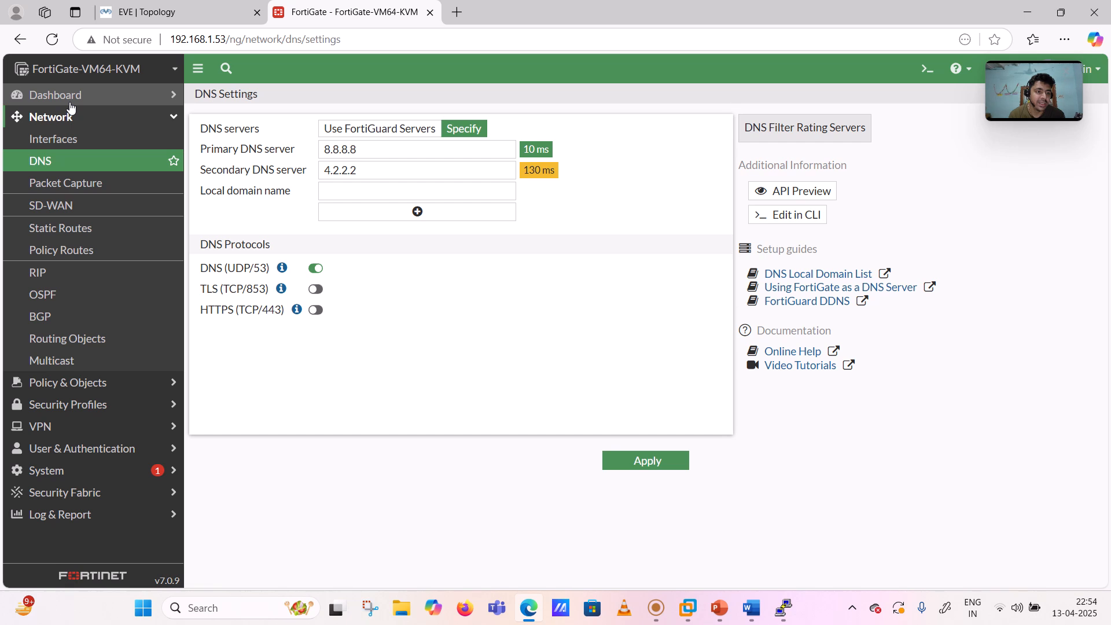
left_click(61, 228)
left_click(657, 614)
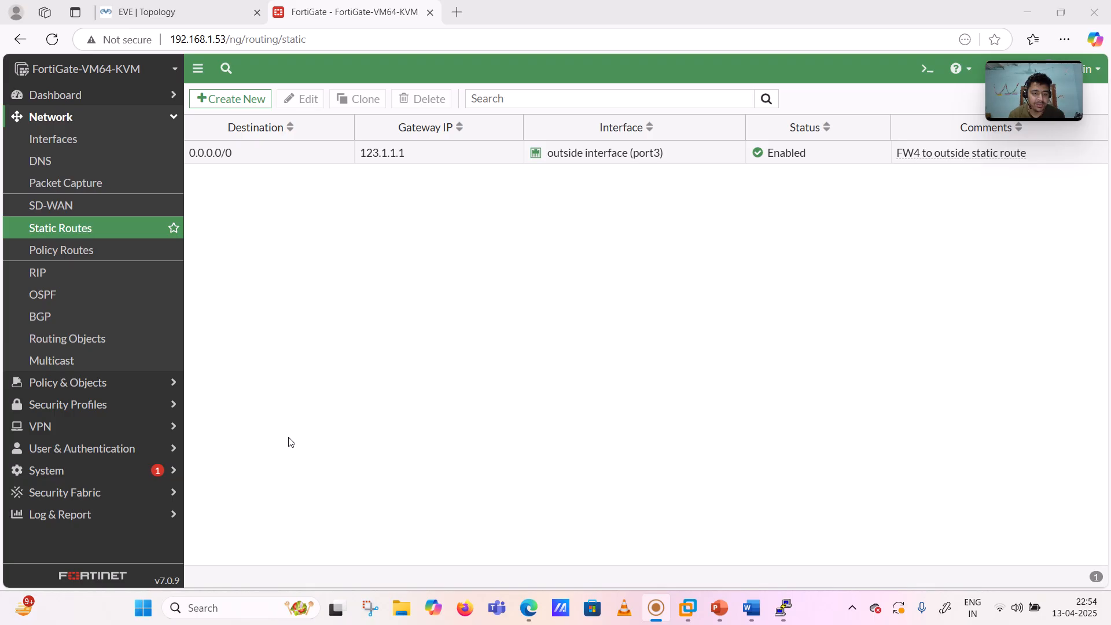
left_click(409, 113)
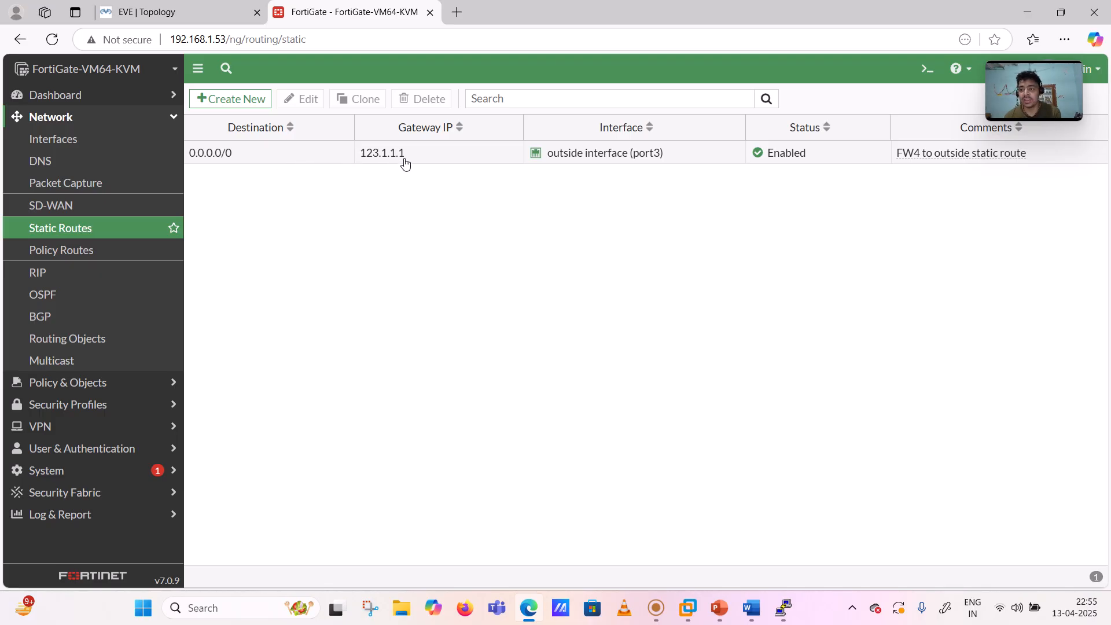
left_click(69, 117)
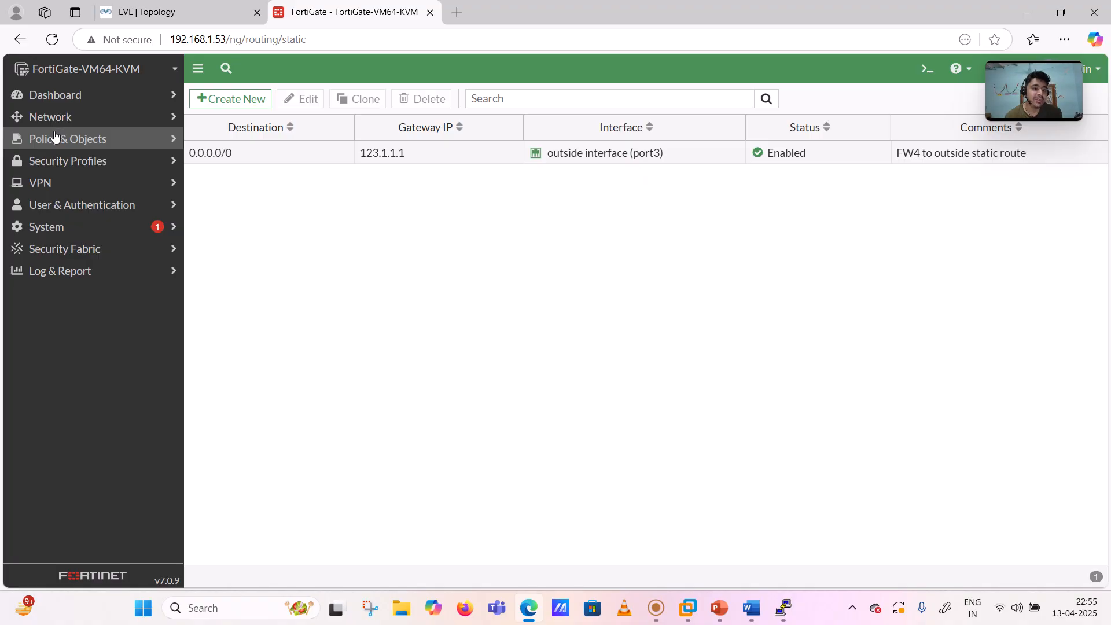
left_click(55, 139)
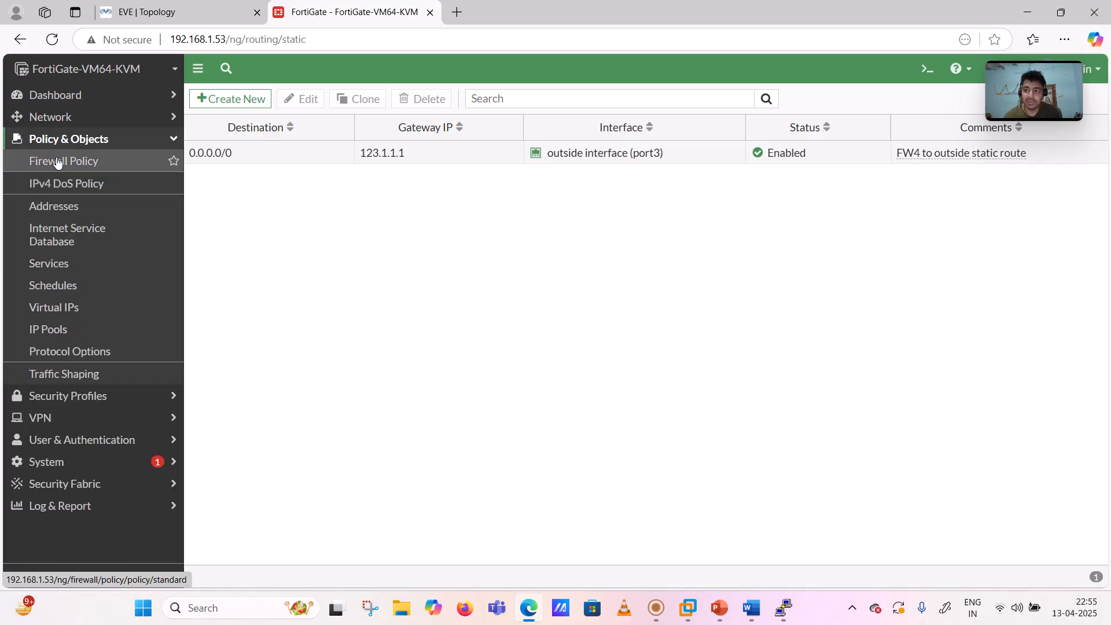
left_click(58, 162)
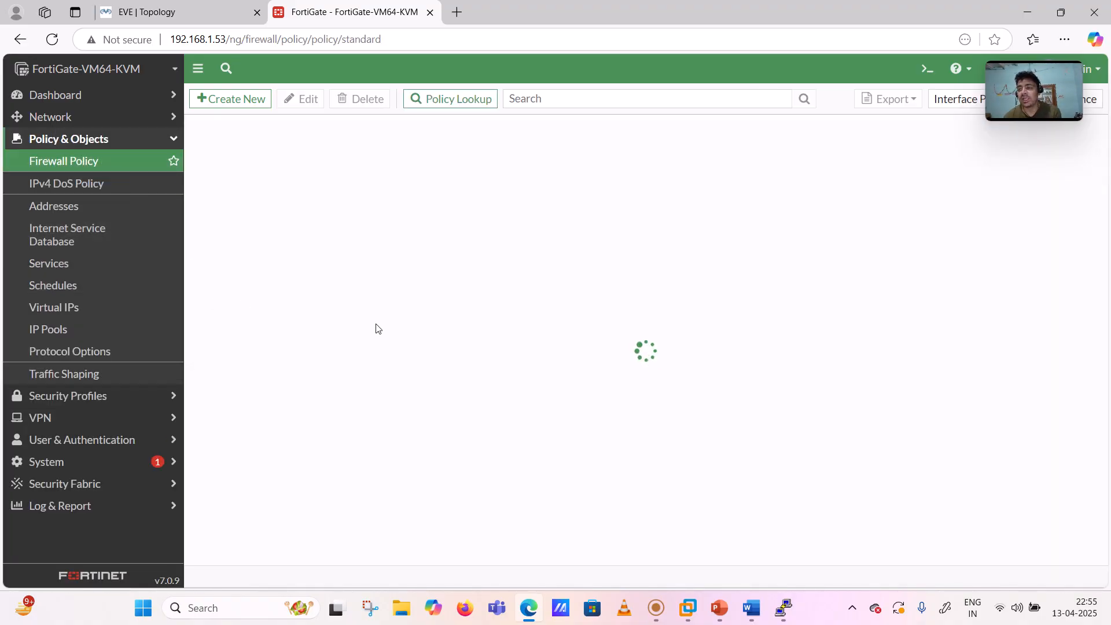
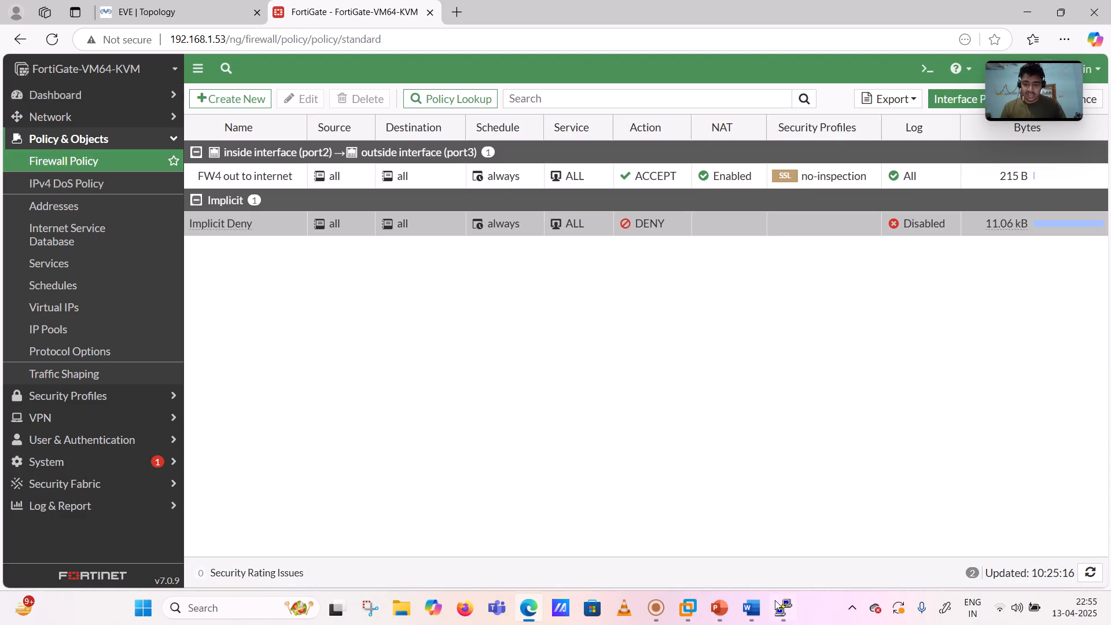
- Ink orange check marks beside DNS and Security Policy on the Word diagram, then return to FortiGate
left_click(753, 612)
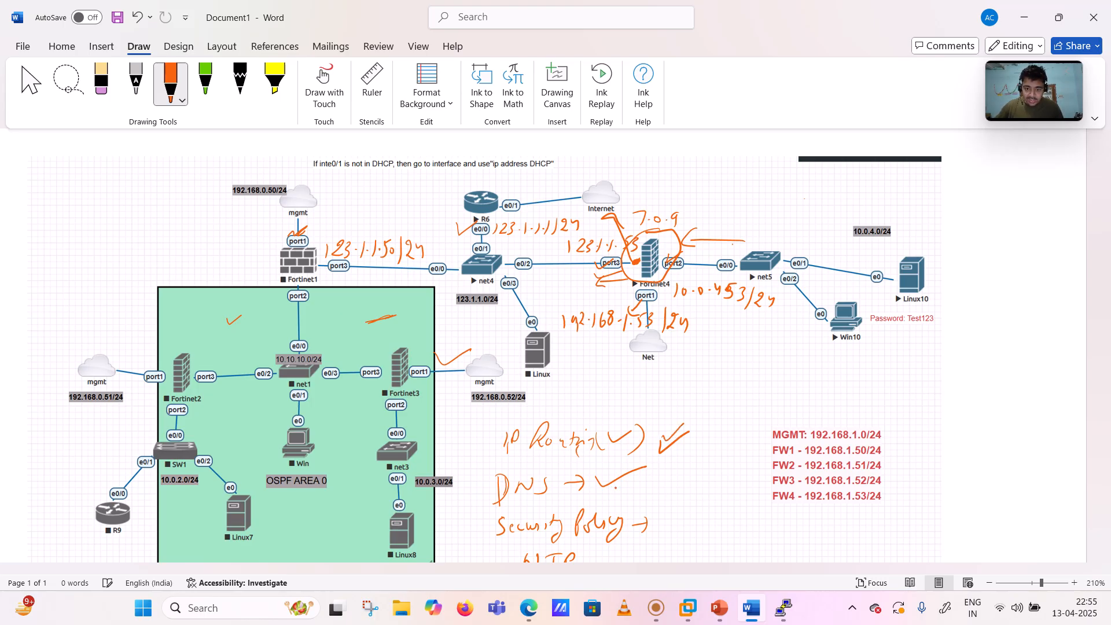
mouse_move(594, 489)
left_mouse_down()
mouse_move(645, 478)
mouse_move(698, 494)
left_mouse_up()
left_click_drag(620, 553, 658, 525)
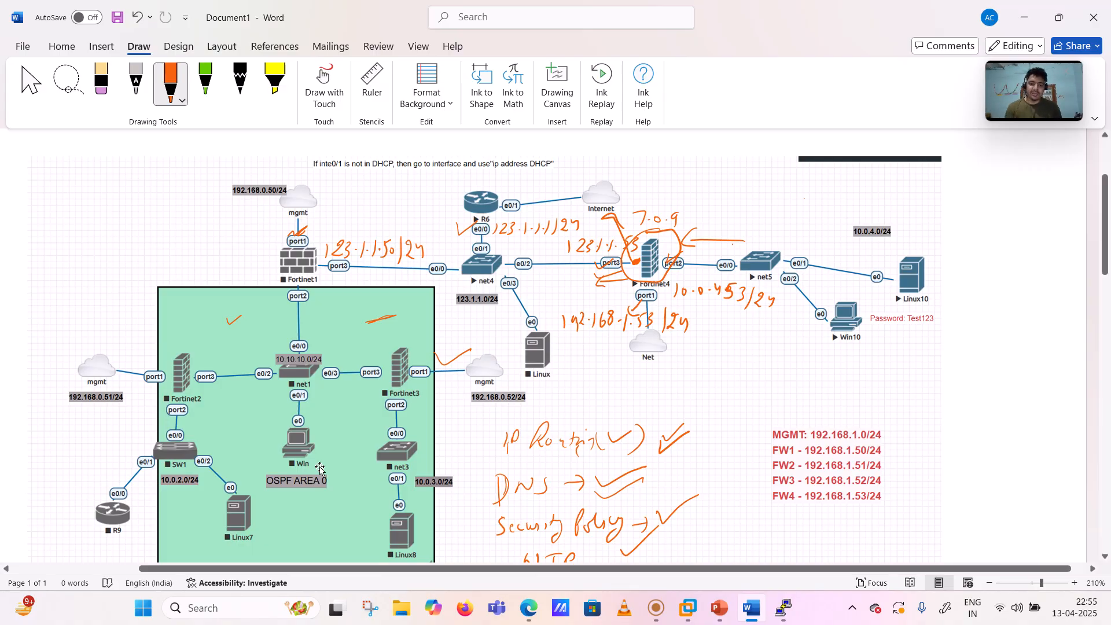
left_click(528, 607)
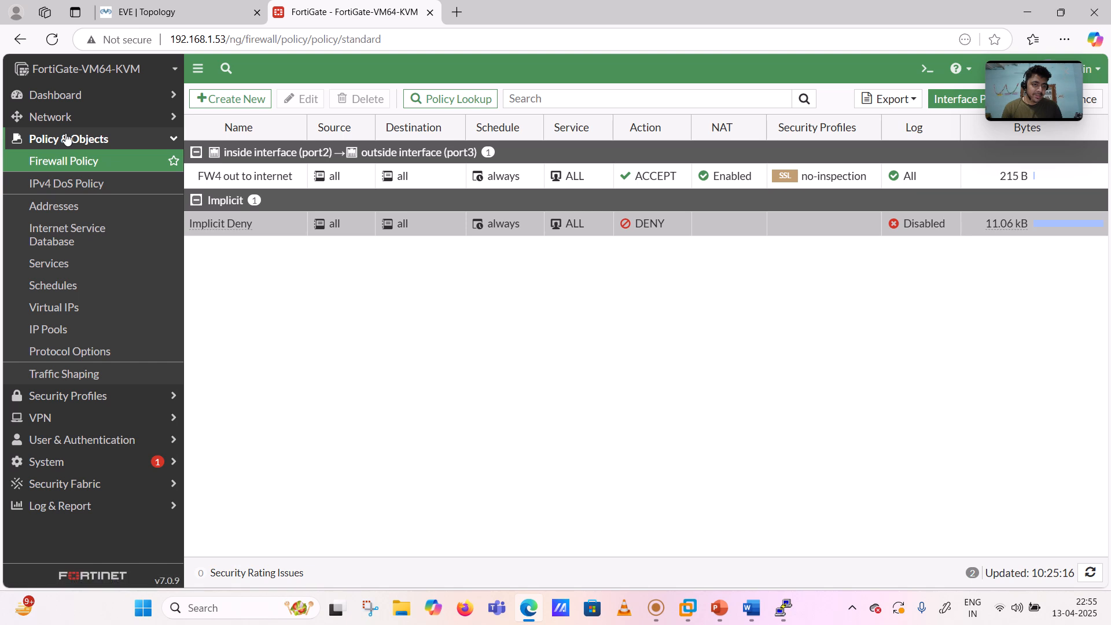
- In System > Settings, choose the (GMT+5:30) Kolkata, Chennai, Mumbai, New Delhi time zone
left_click(67, 139)
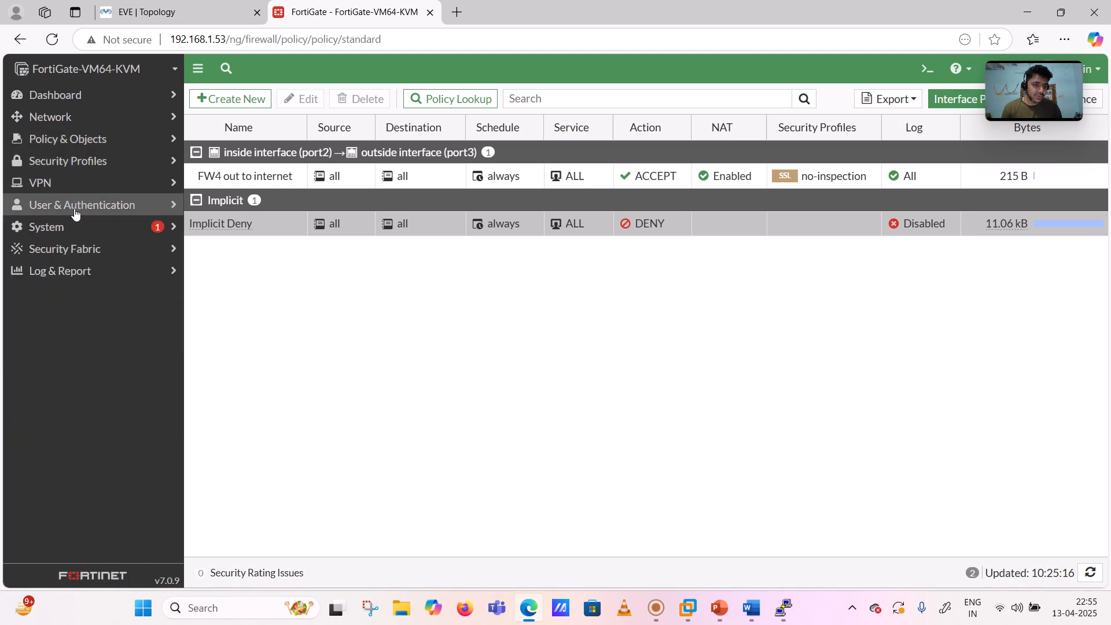
left_click(70, 227)
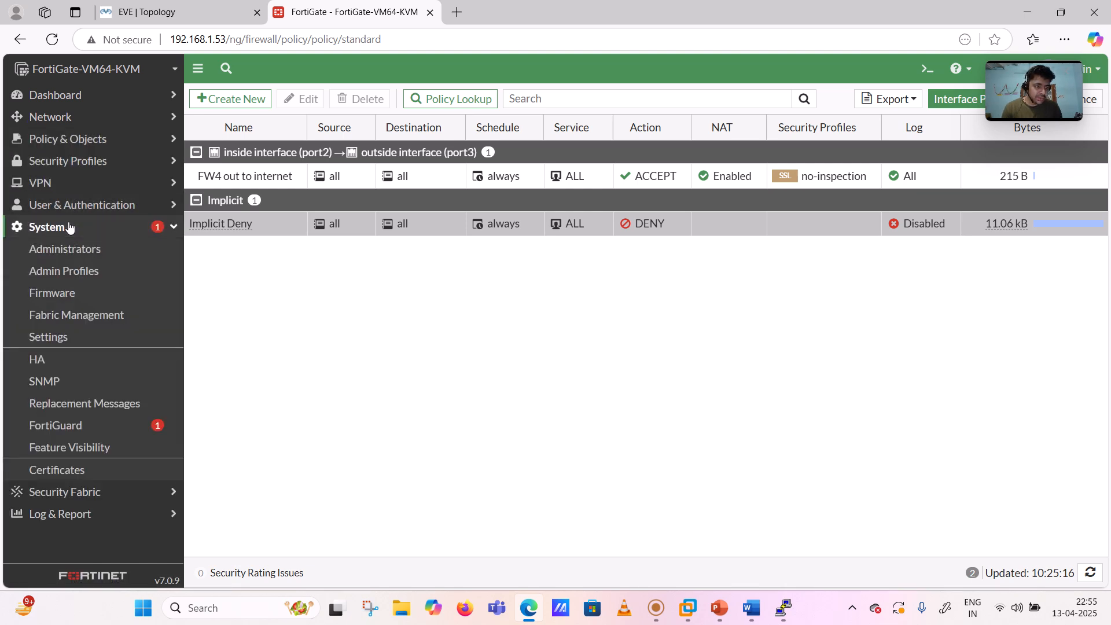
left_click(70, 340)
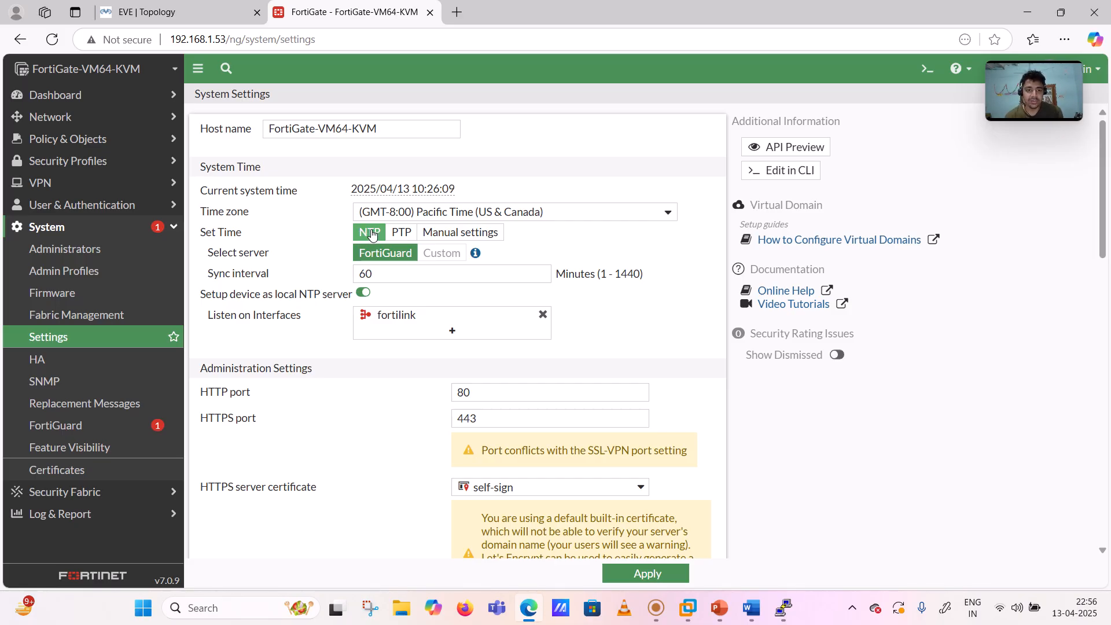
left_click(589, 217)
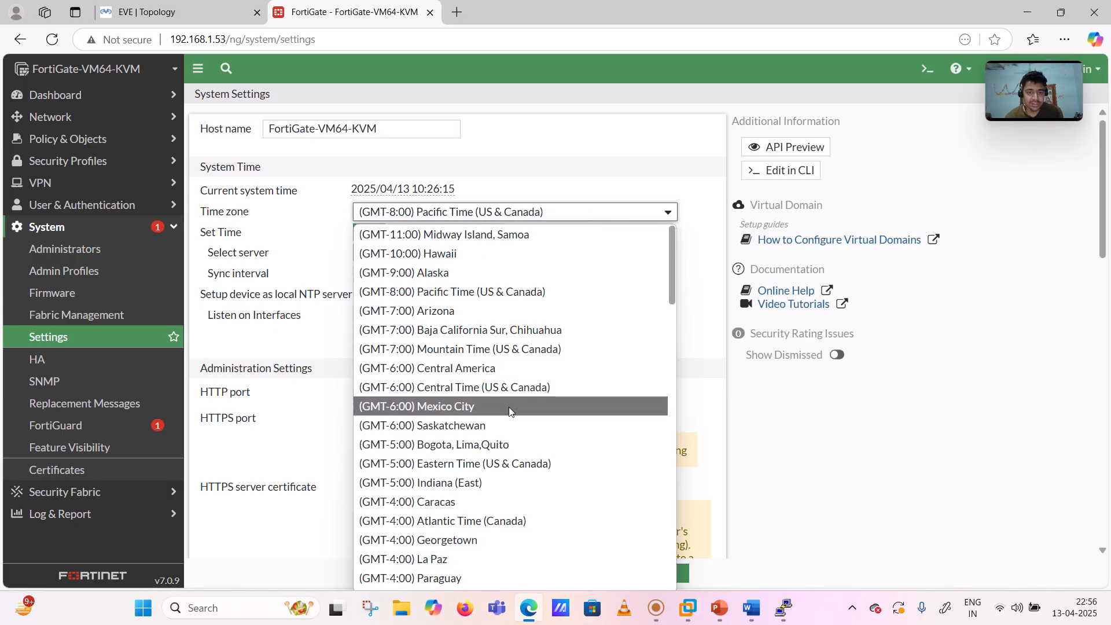
scroll(509, 408, "down", 6)
scroll(509, 409, "down", 4)
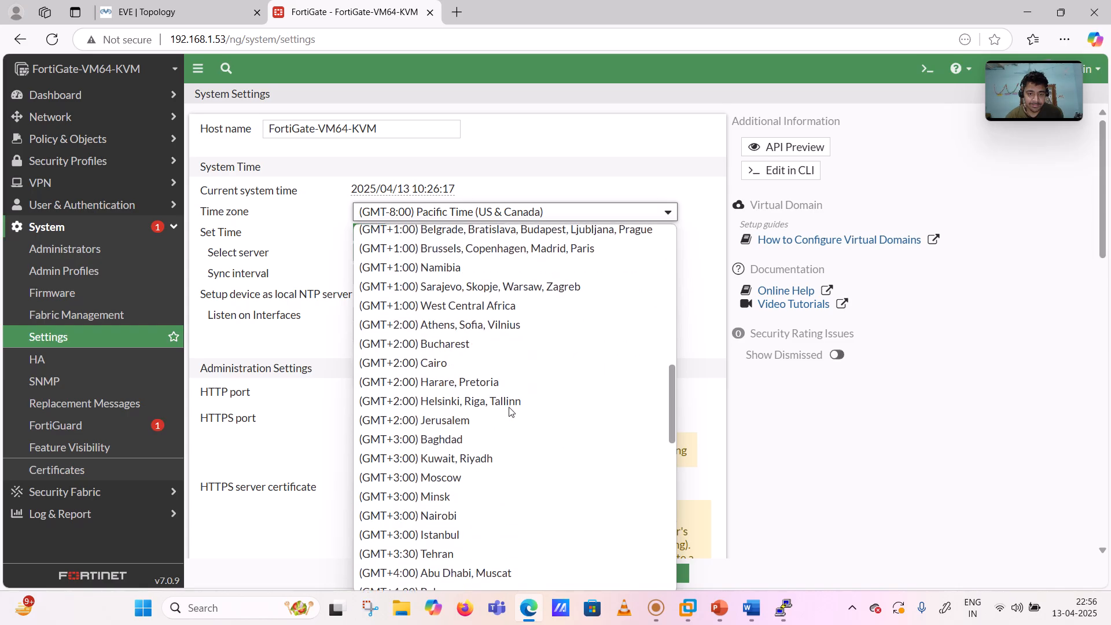
scroll(509, 412, "down", 3)
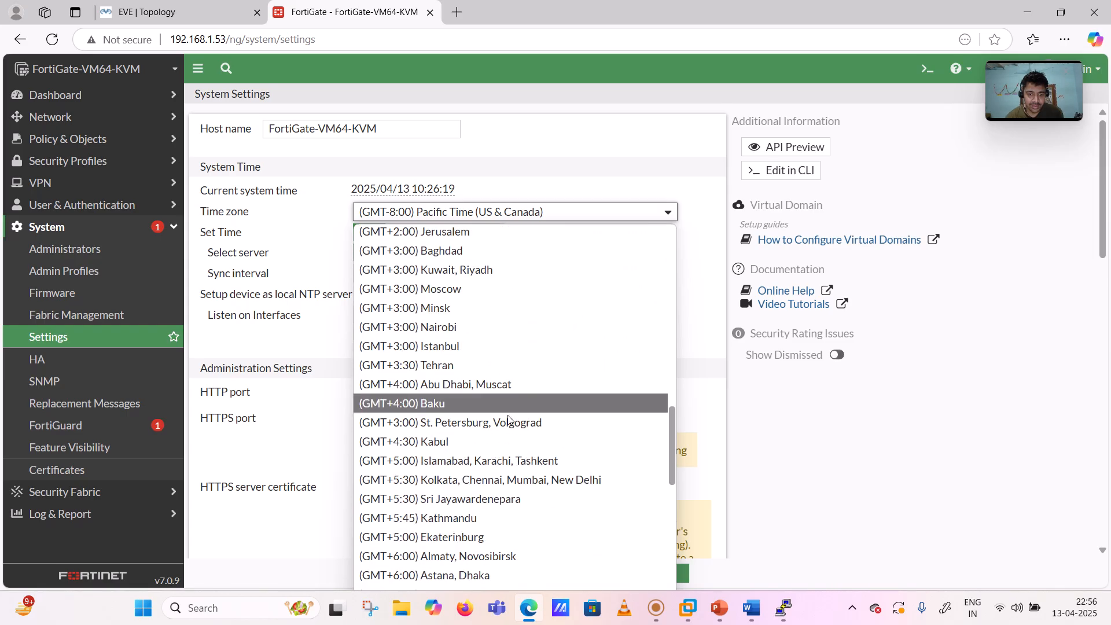
left_click(502, 475)
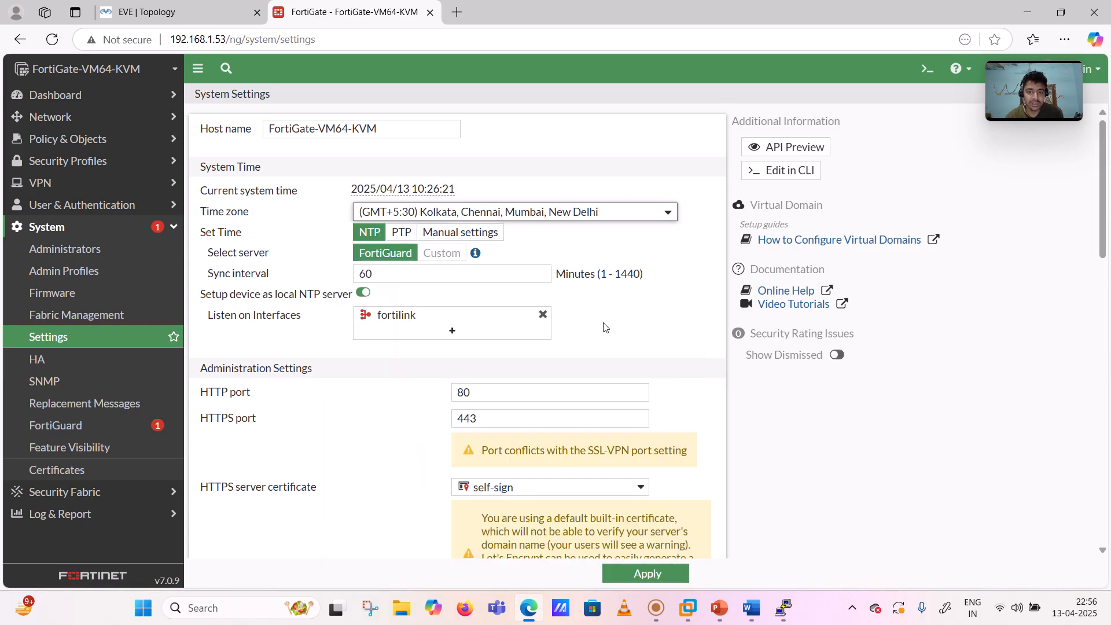
left_click(621, 314)
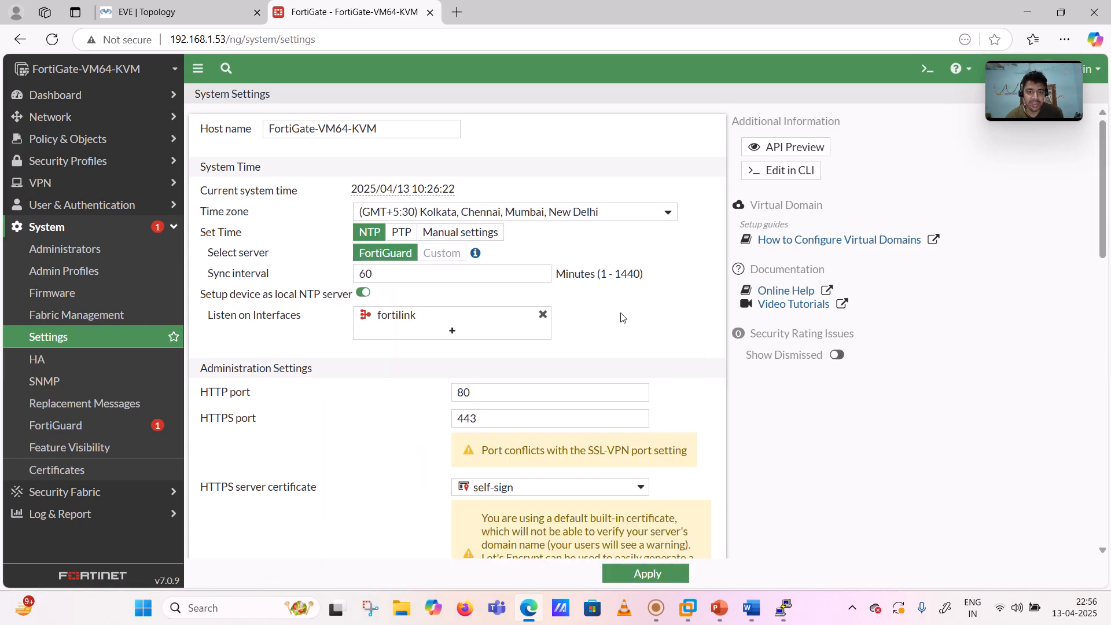
- Apply the Kolkata time zone, then test-apply Moscow (GMT+3:00) instead
left_click(640, 573)
mouse_move(430, 195)
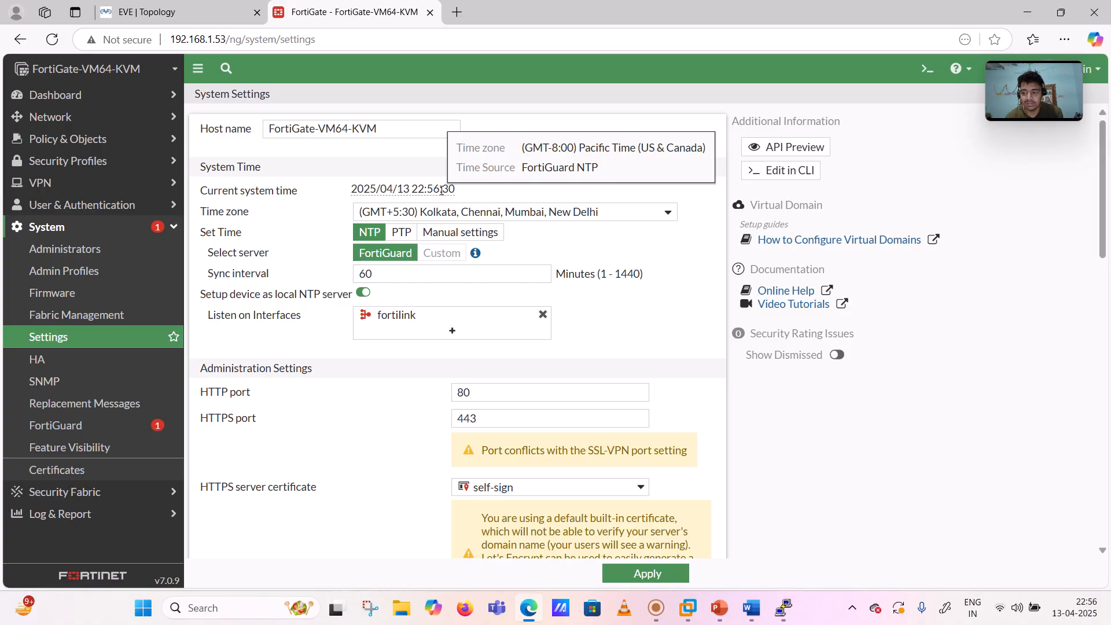
left_click(663, 215)
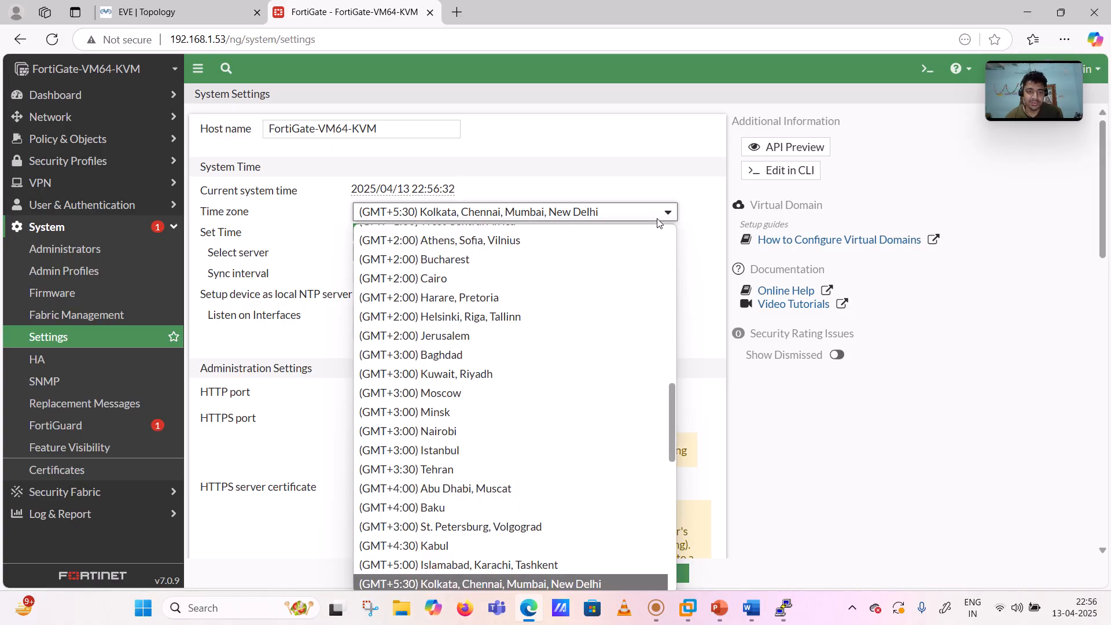
scroll(526, 324, "up", 5)
scroll(509, 376, "down", 4)
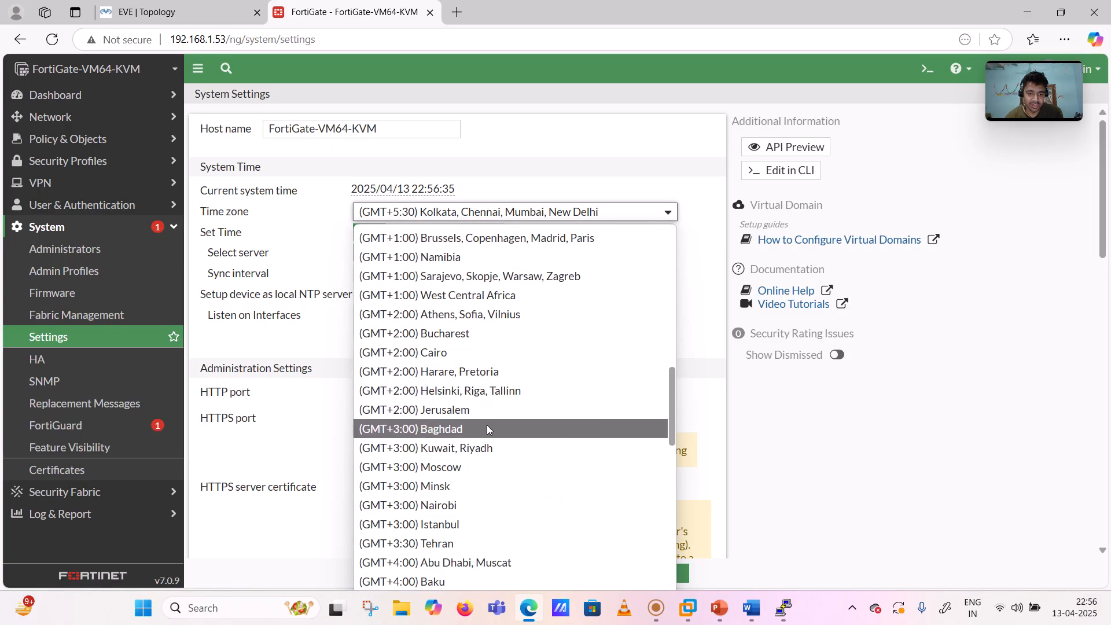
left_click(479, 466)
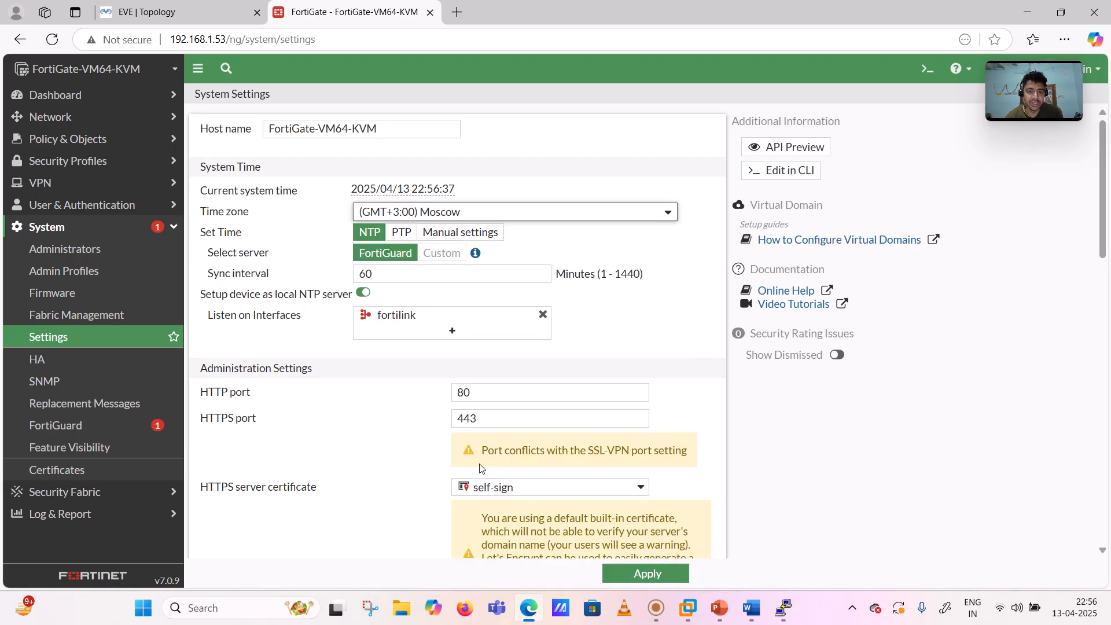
left_click(619, 580)
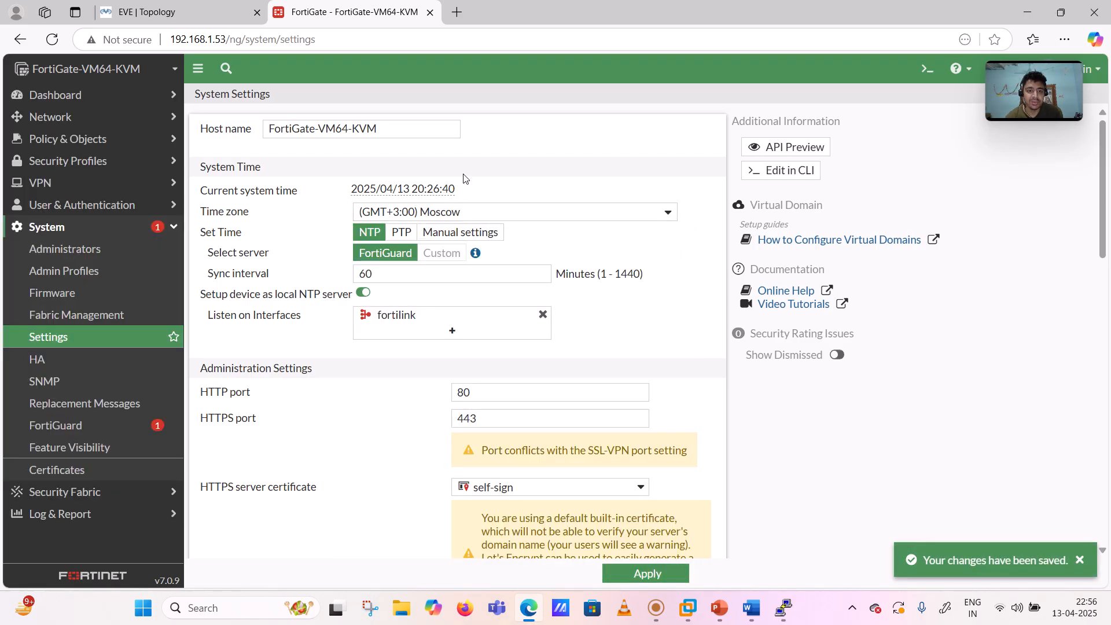
- Reselect the Kolkata (GMT+5:30) time zone, apply it, and collapse the System menu
mouse_move(434, 189)
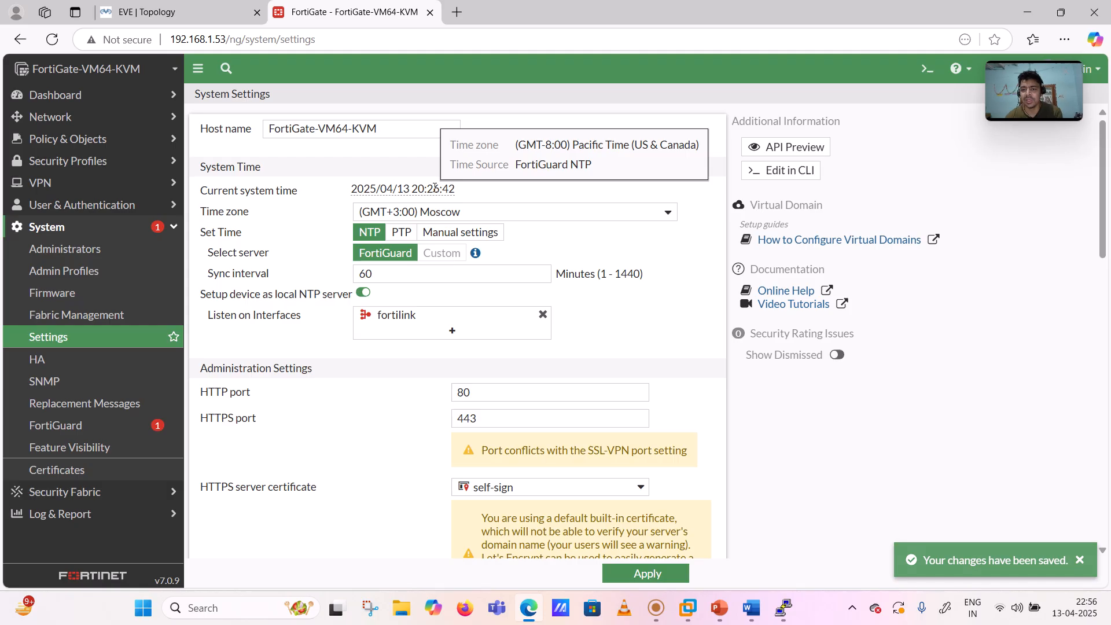
left_click(654, 212)
scroll(509, 397, "up", 1)
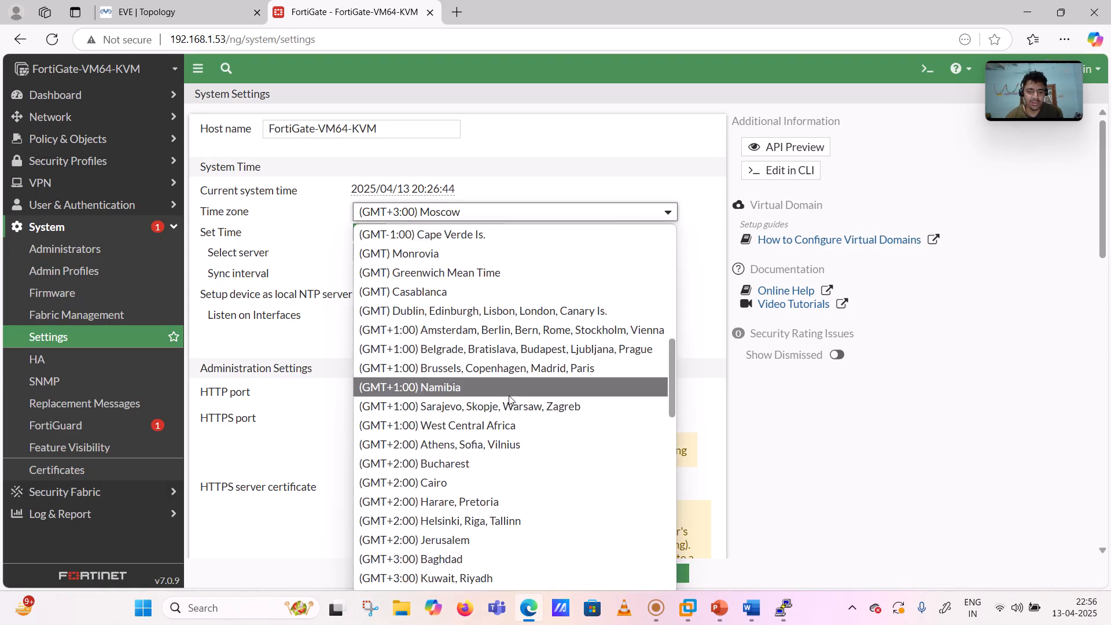
scroll(509, 396, "down", 5)
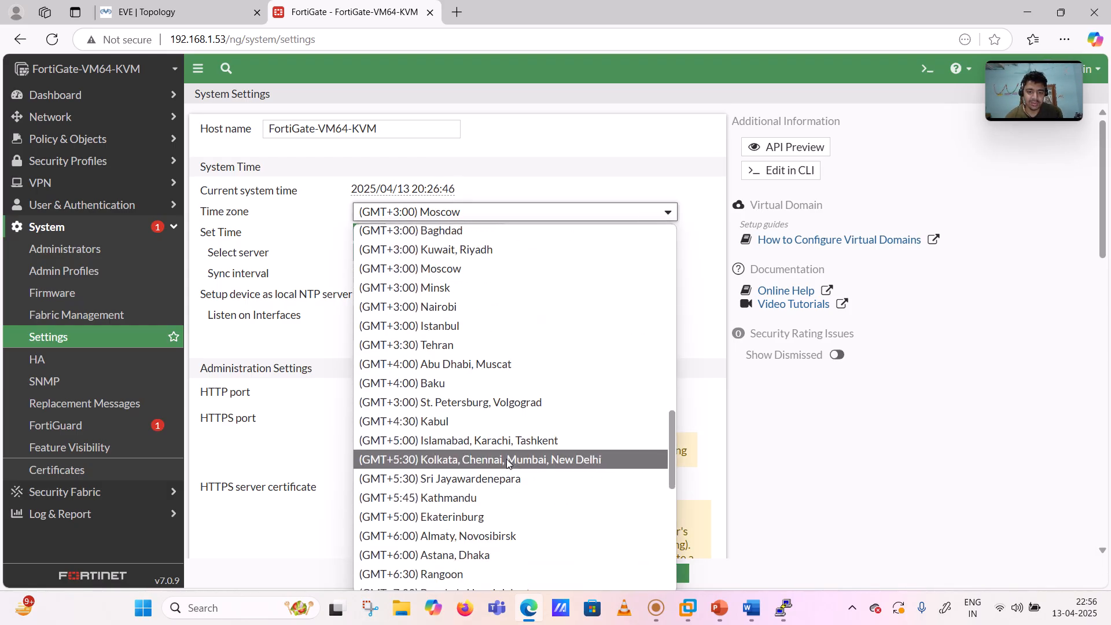
left_click(507, 459)
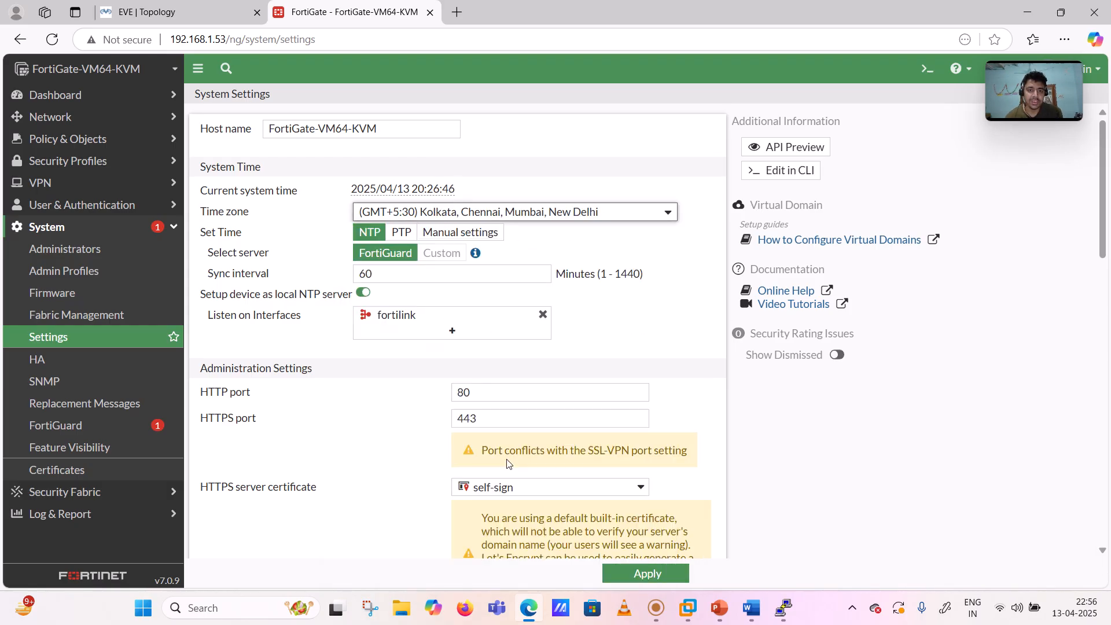
left_click(648, 573)
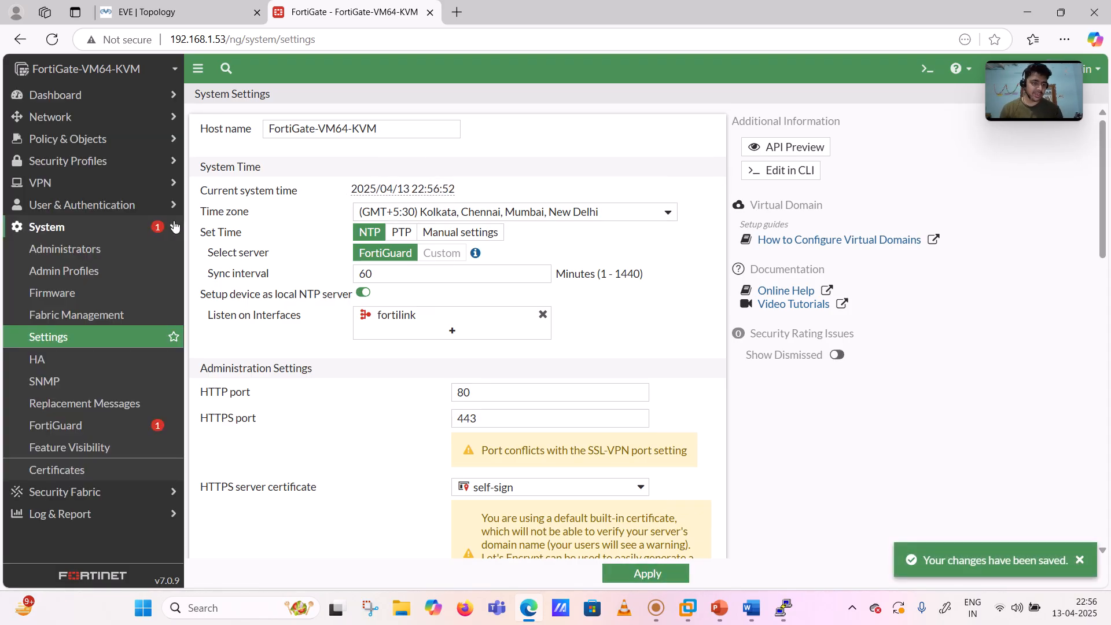
left_click(83, 225)
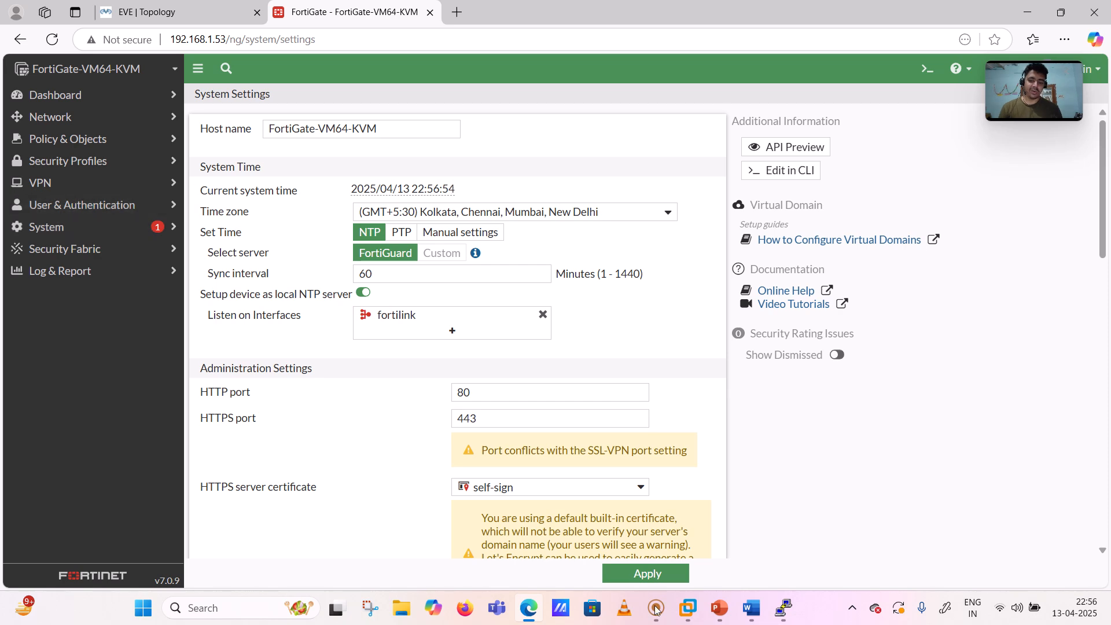
- Ink orange ticks beside Linux10, under Win10 and above Fortinet4, and circle the 10.0.4.0/24 label
left_click(762, 613)
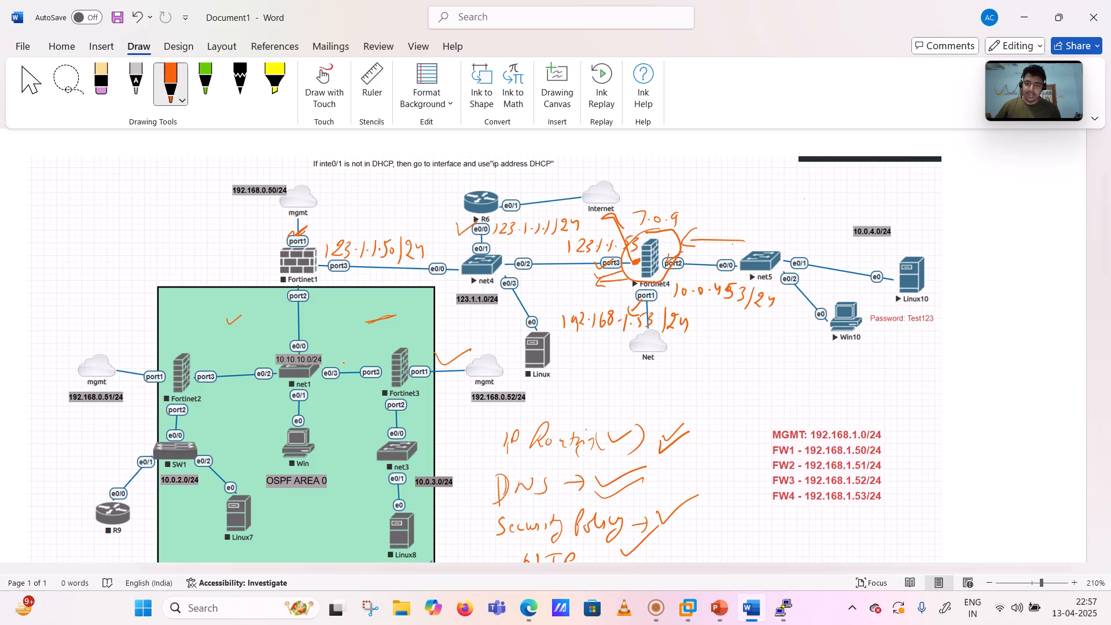
left_click_drag(446, 322, 471, 315)
left_click_drag(658, 205, 699, 183)
mouse_move(693, 205)
left_mouse_down()
mouse_move(697, 178)
mouse_move(713, 169)
left_mouse_up()
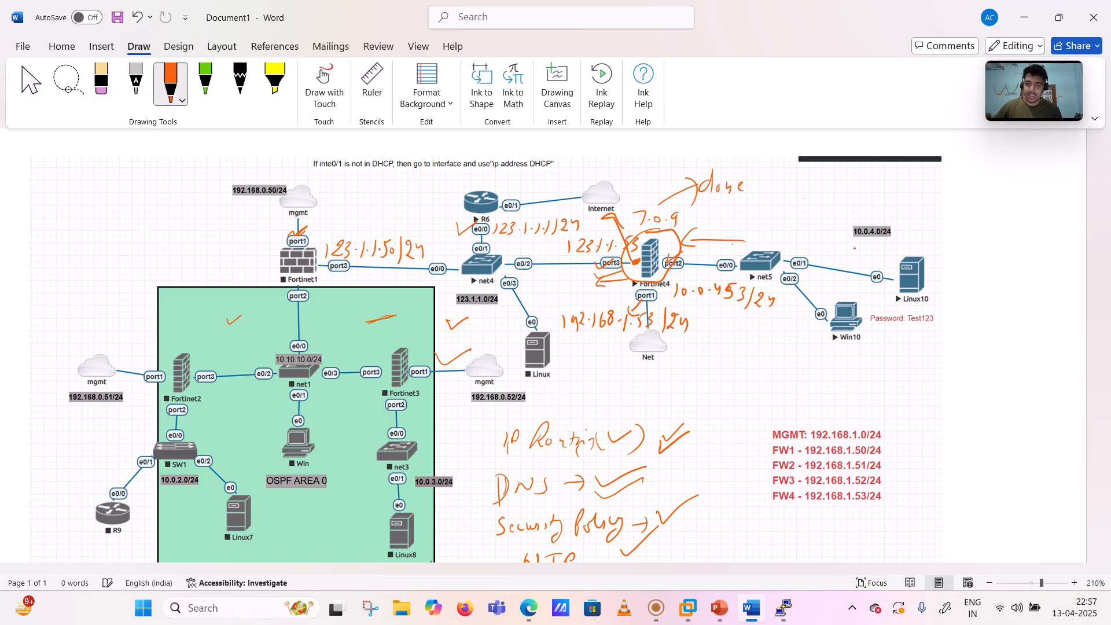
left_click_drag(905, 240, 941, 233)
left_click_drag(824, 359, 860, 350)
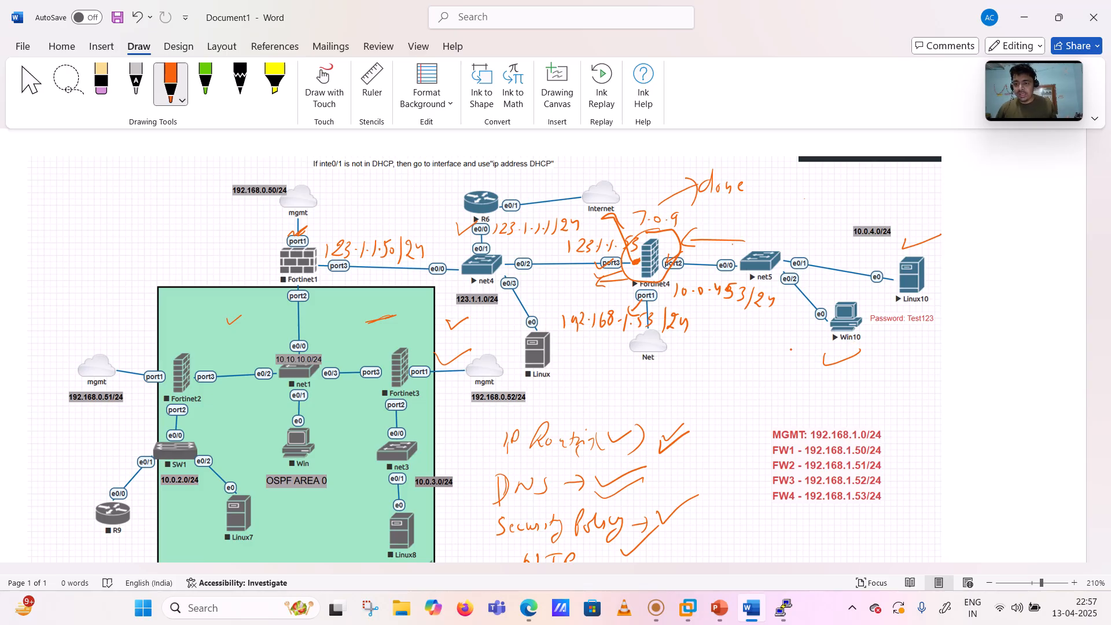
mouse_move(853, 214)
left_mouse_down()
mouse_move(874, 246)
mouse_move(865, 206)
left_mouse_up()
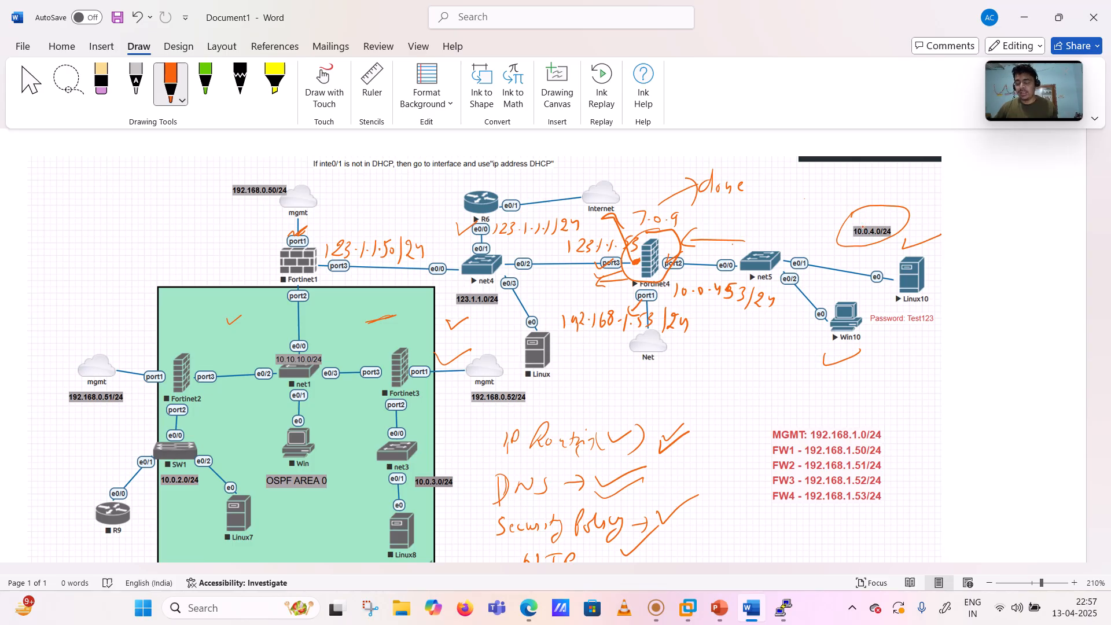
left_click_drag(928, 276, 946, 275)
left_click_drag(876, 335, 896, 333)
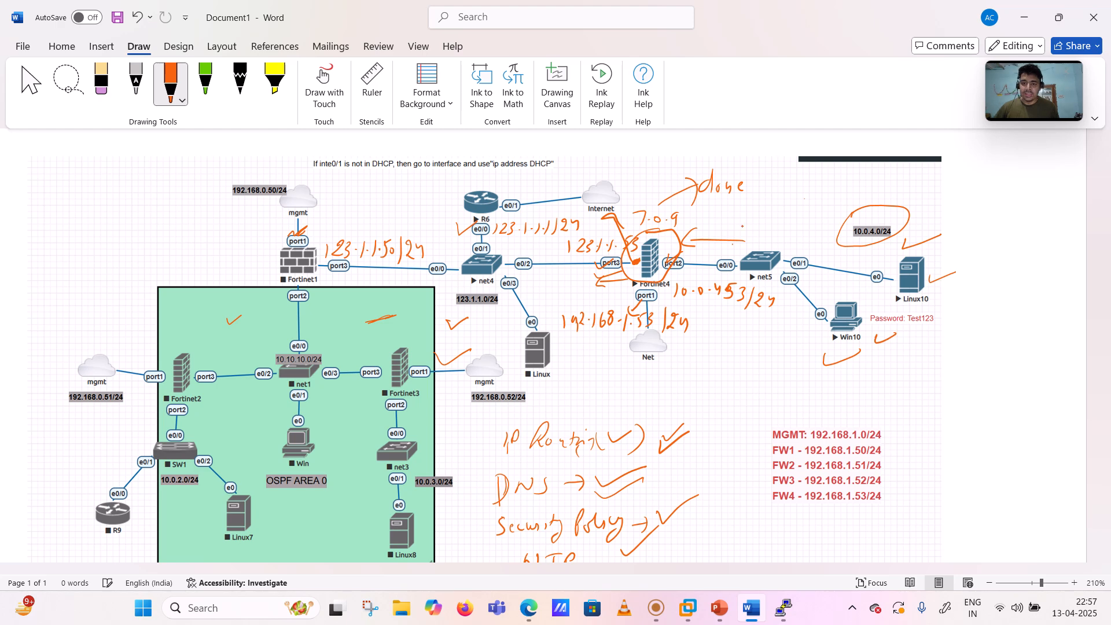
mouse_move(615, 165)
left_mouse_down()
mouse_move(625, 188)
mouse_move(635, 183)
left_mouse_up()
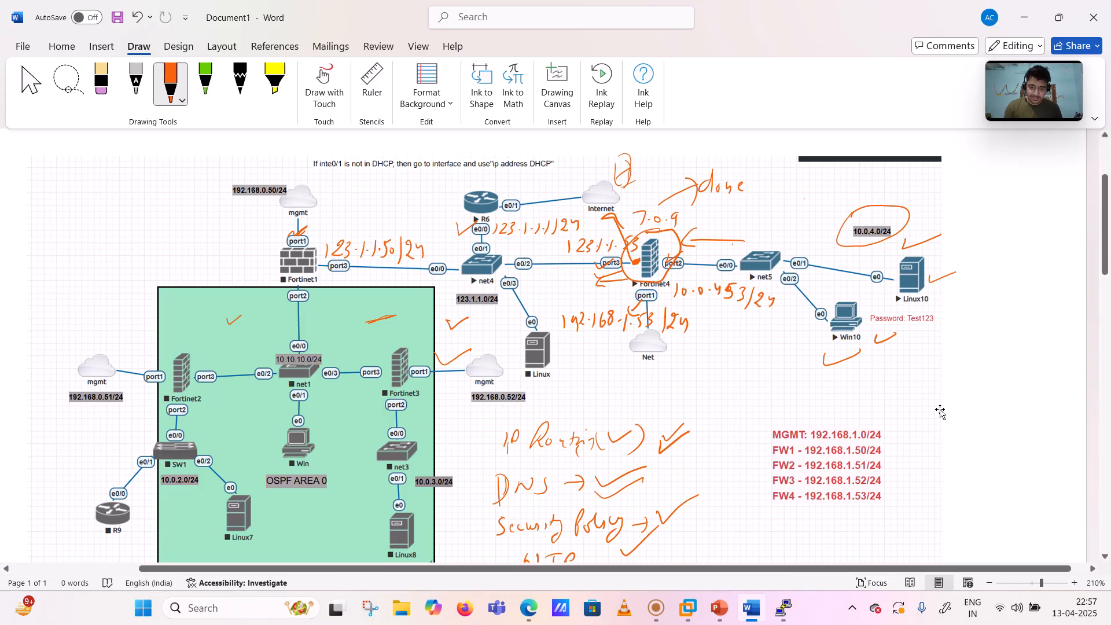
- Launch the Linux10 node's VNC console from the EVE topology and open its Network settings
left_click(524, 617)
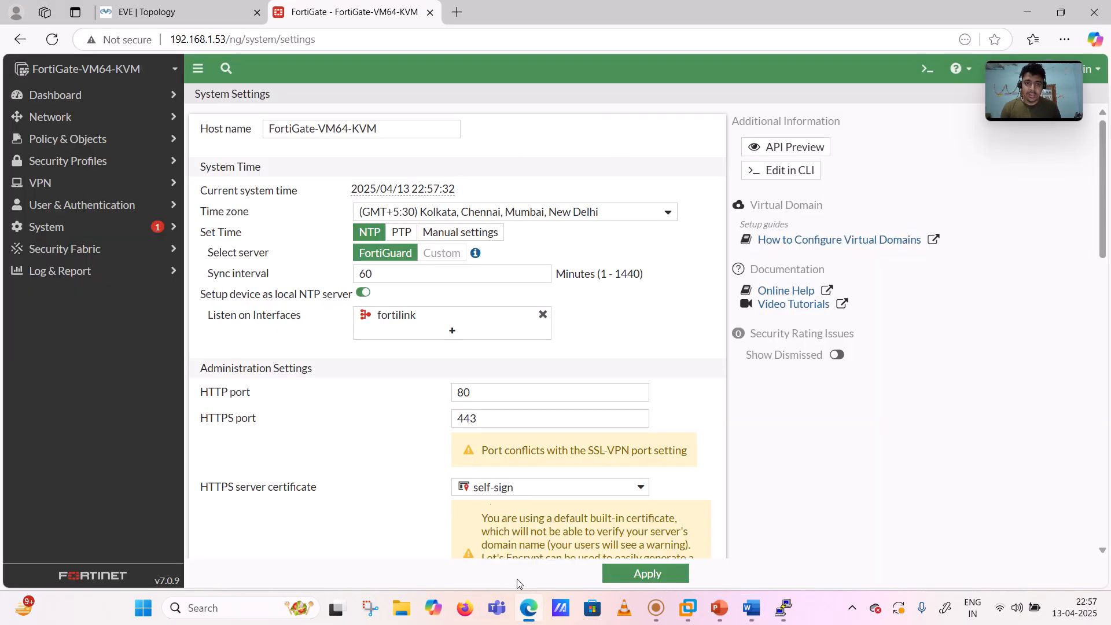
left_click(175, 1)
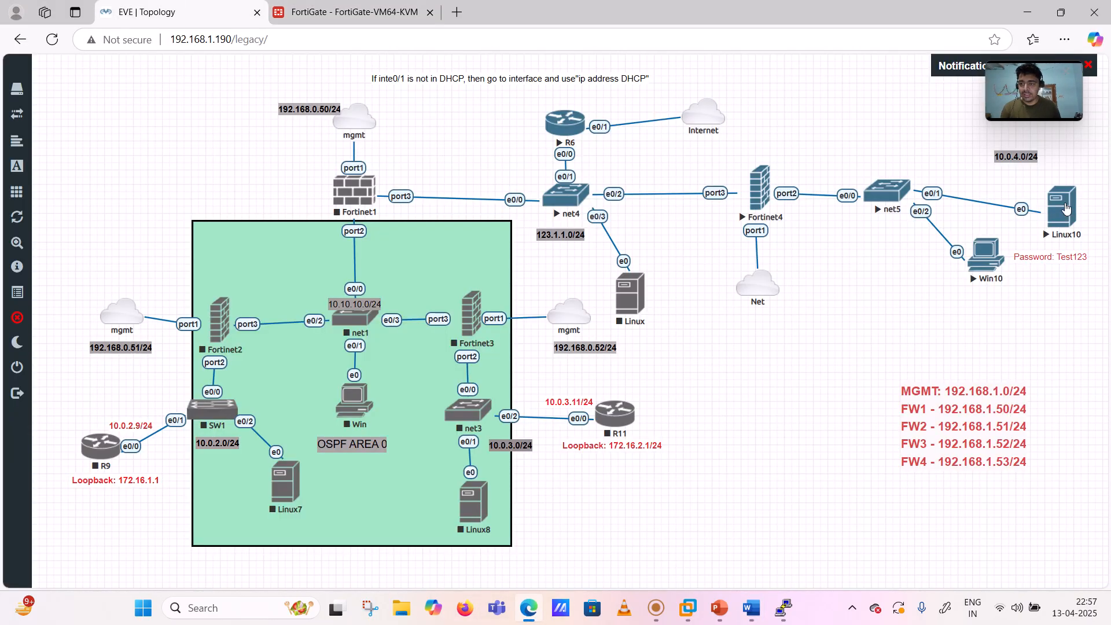
left_click(1066, 208)
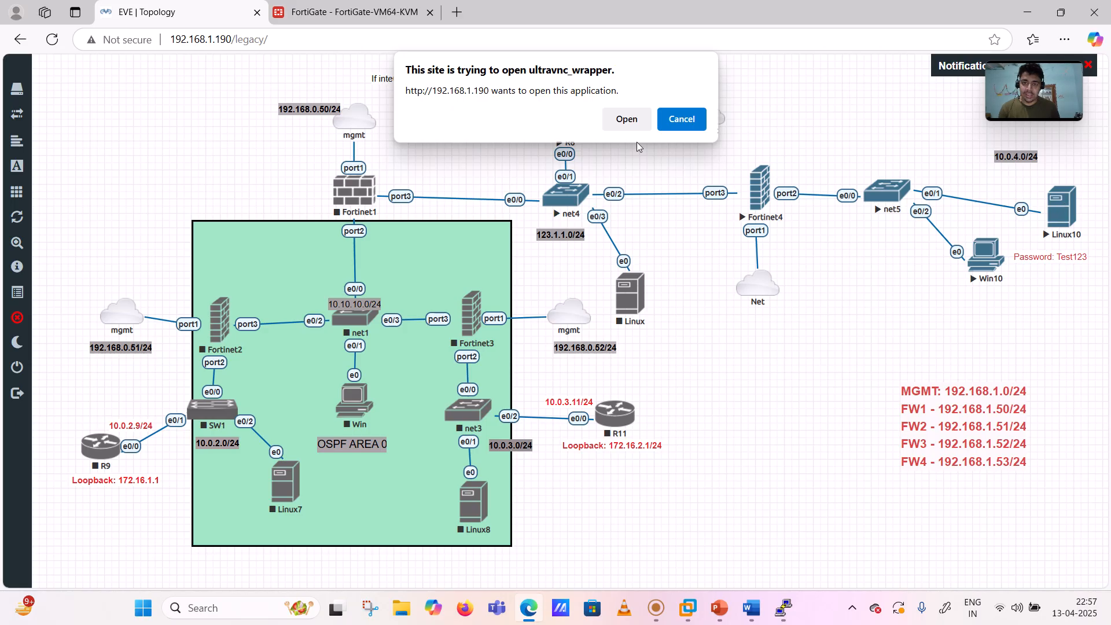
left_click(625, 119)
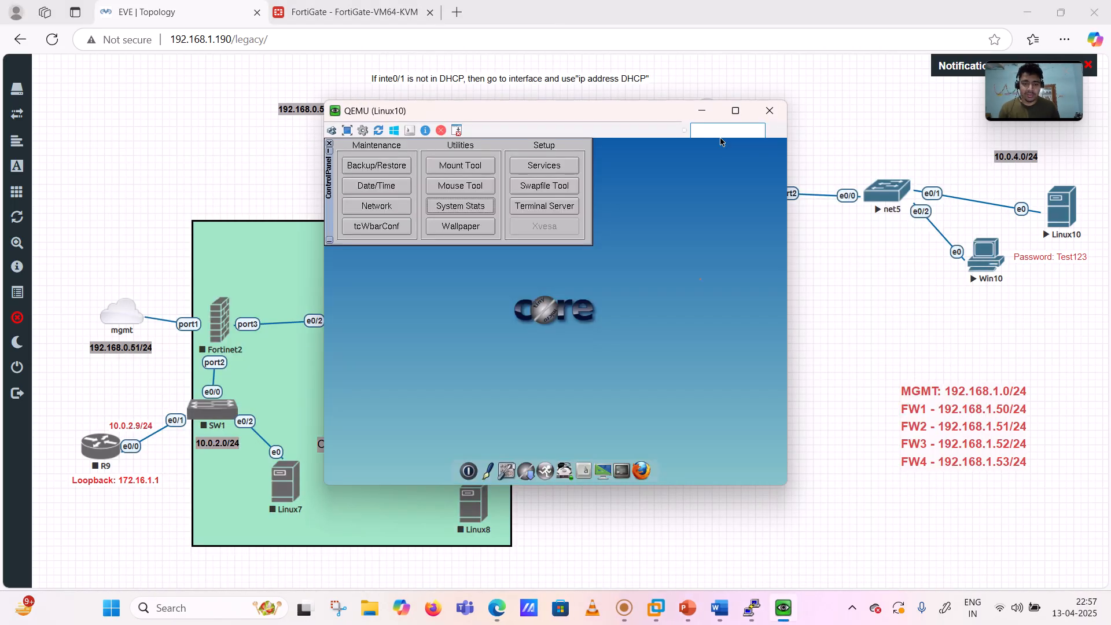
left_click(735, 111)
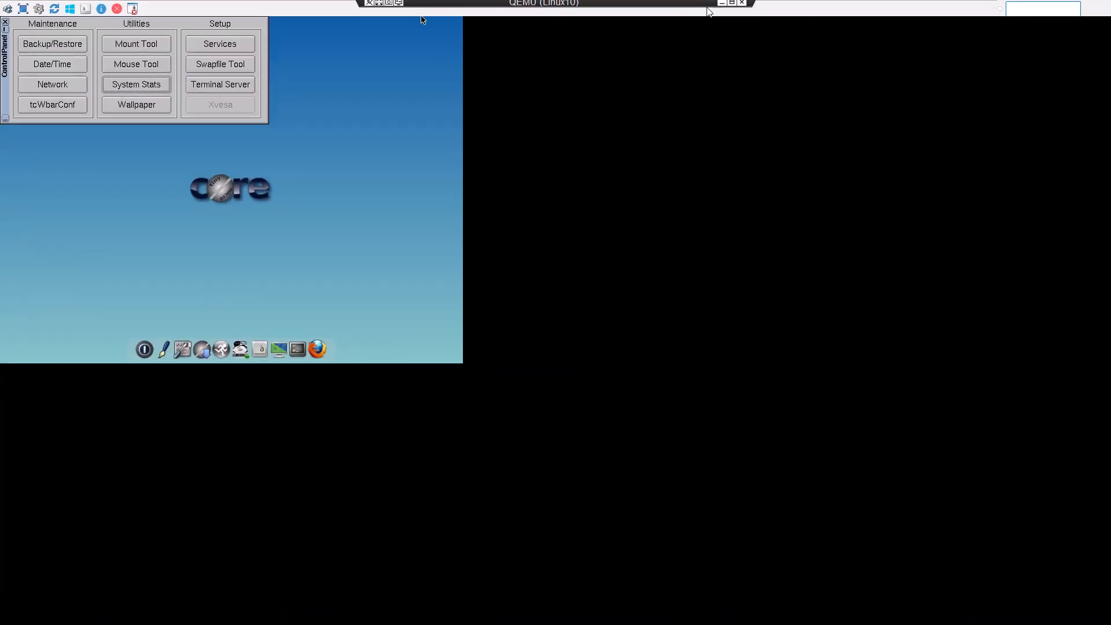
left_click(732, 3)
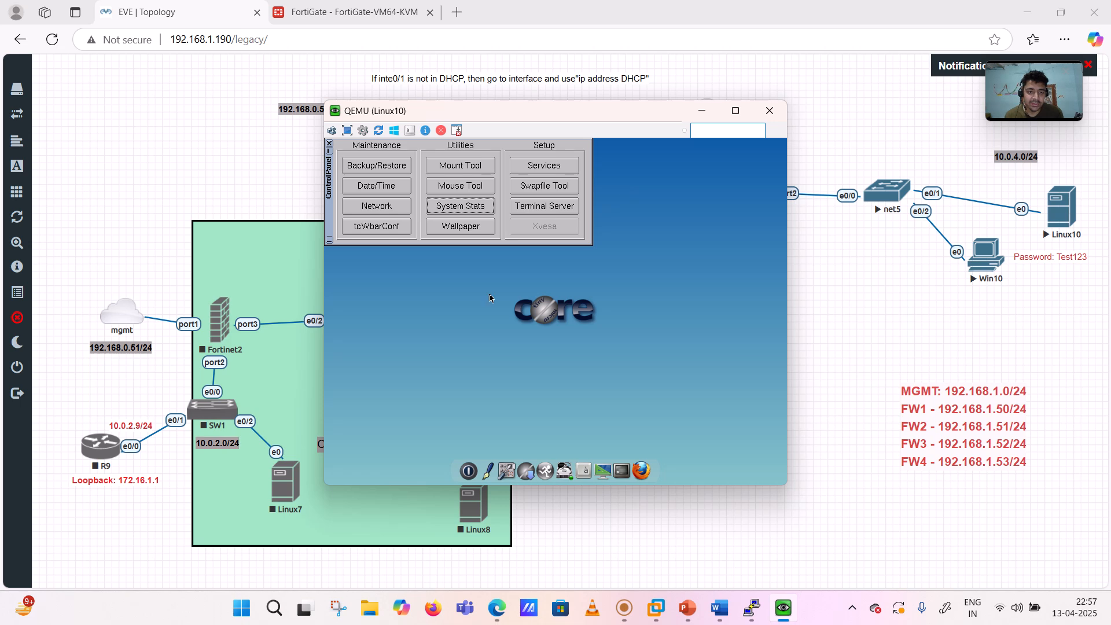
left_click(366, 205)
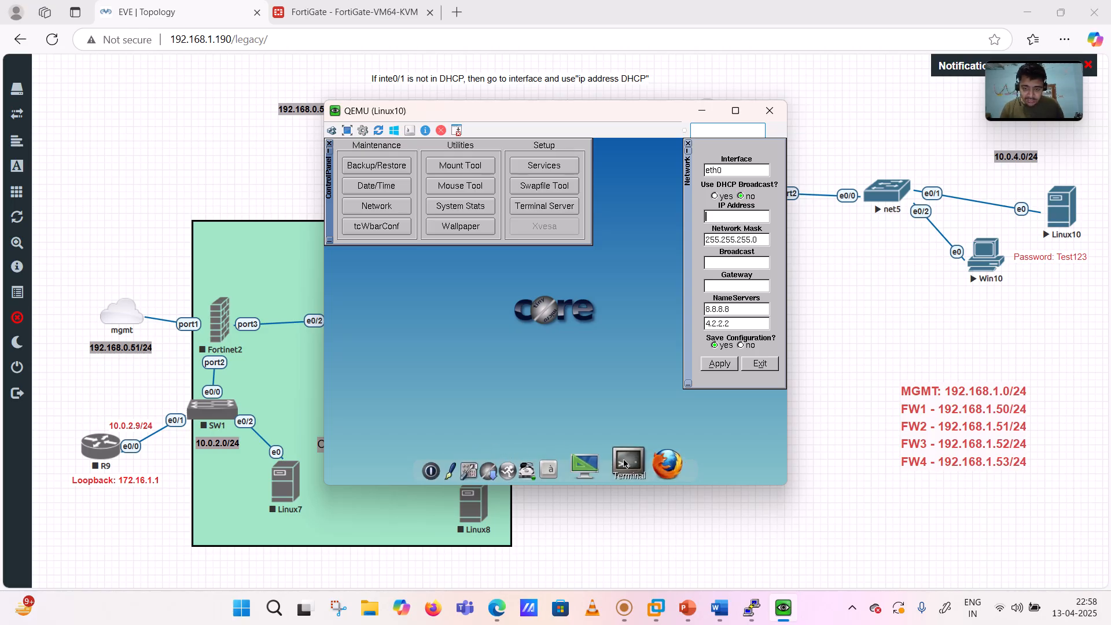
- Open a Linux10 terminal and ping the gateway 10.0.4.53, stopping with Ctrl+Z
left_click(624, 467)
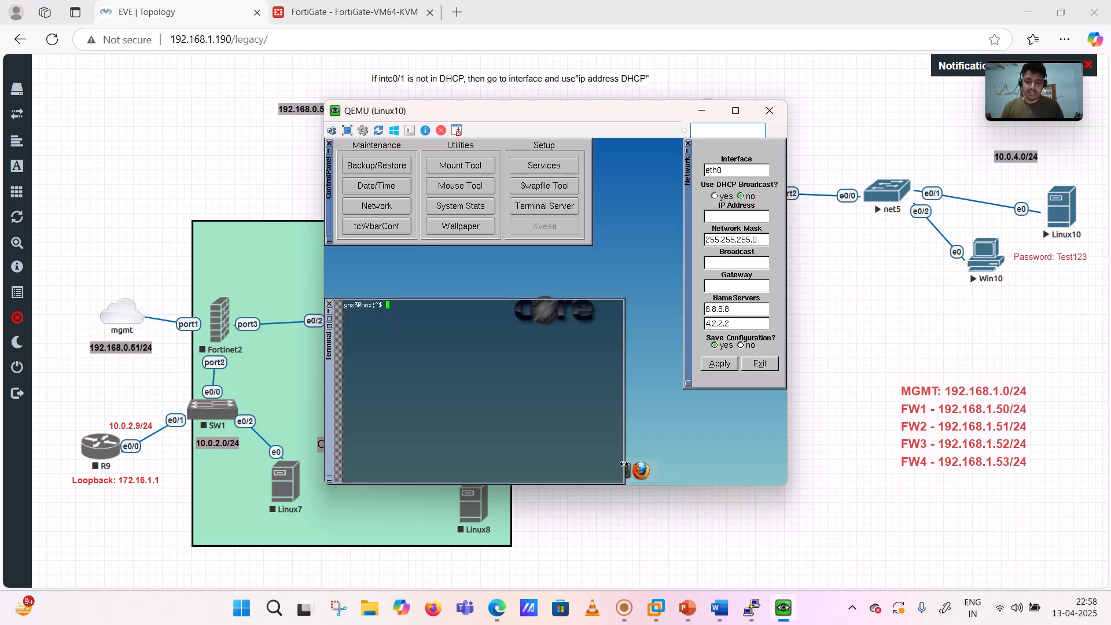
type("ping ")
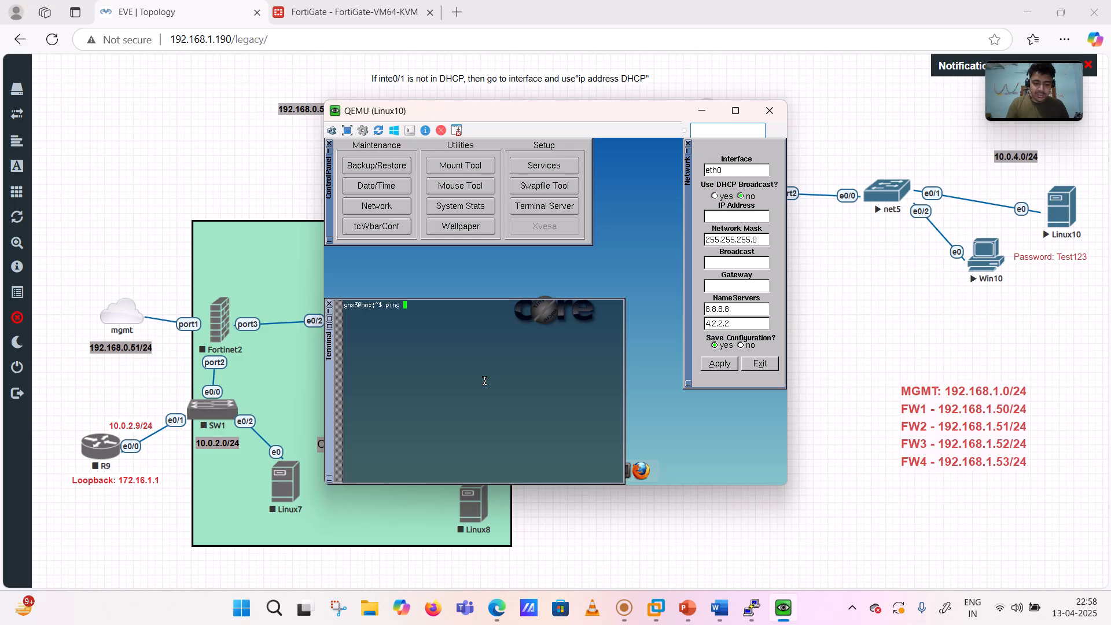
type("123.1.1")
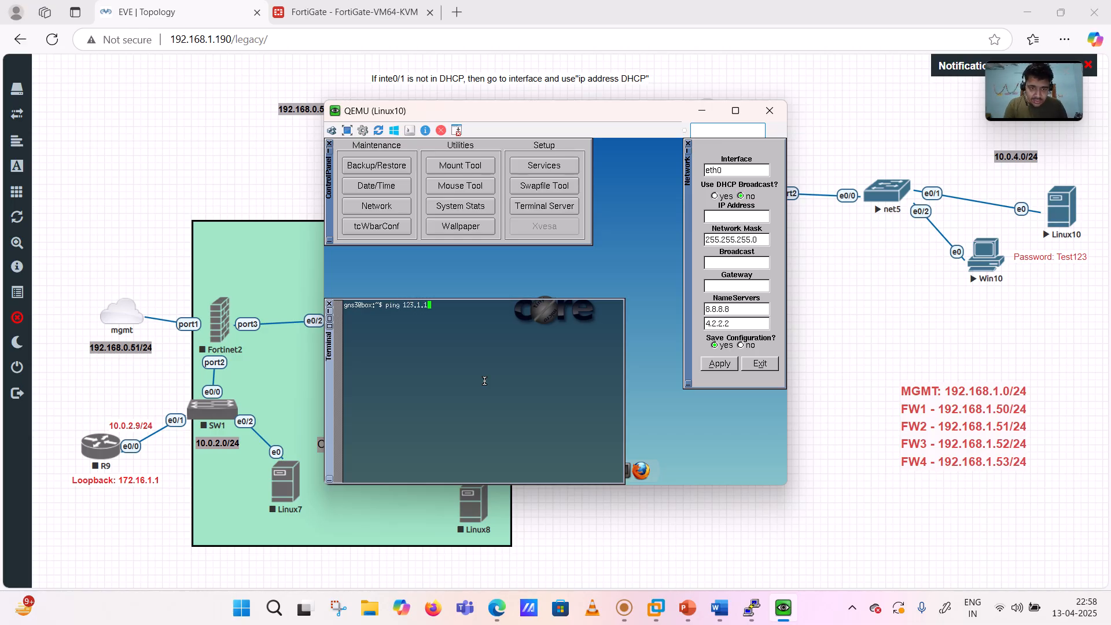
key("BackSpace")
key("BackSpace")
key("BackSpace")
key("BackSpace")
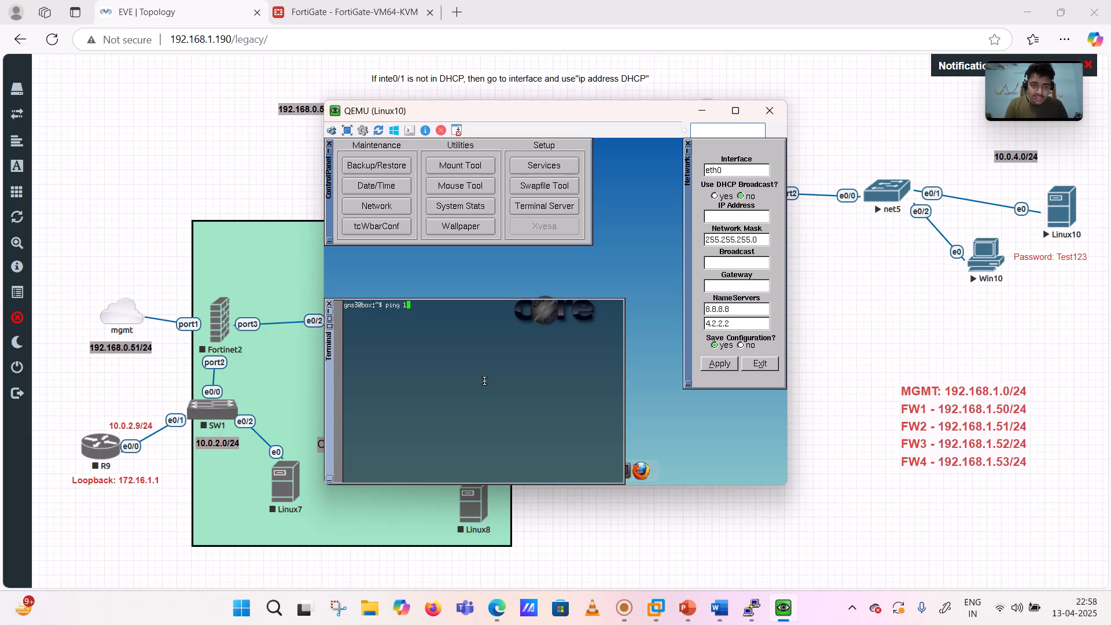
type("10.0.4.53")
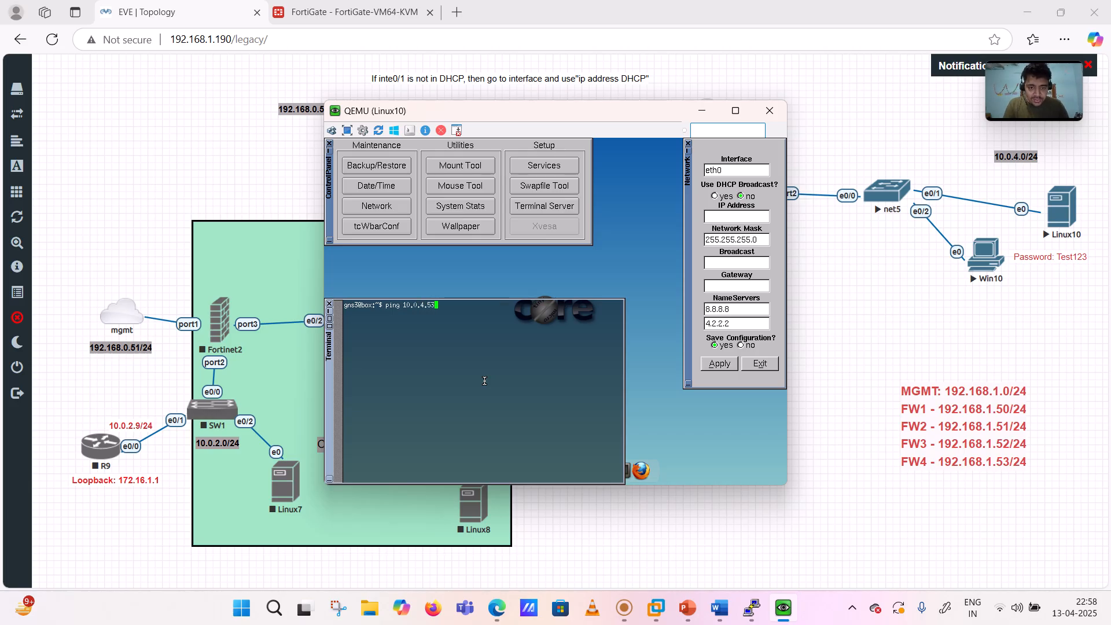
key("Return")
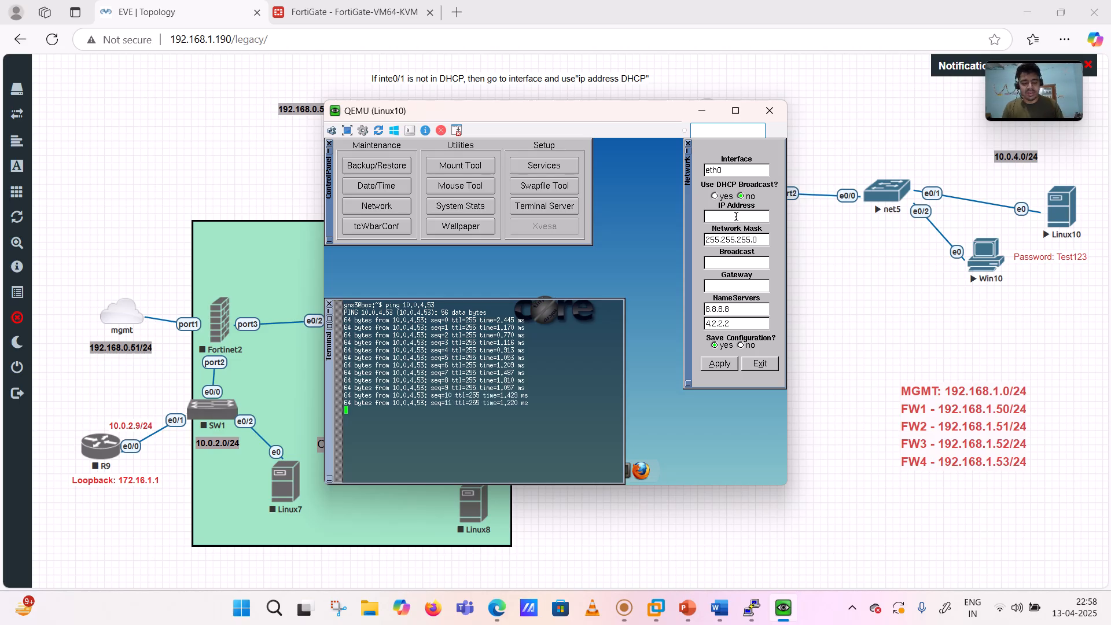
key("ctrl+z")
key("Return")
key("Return")
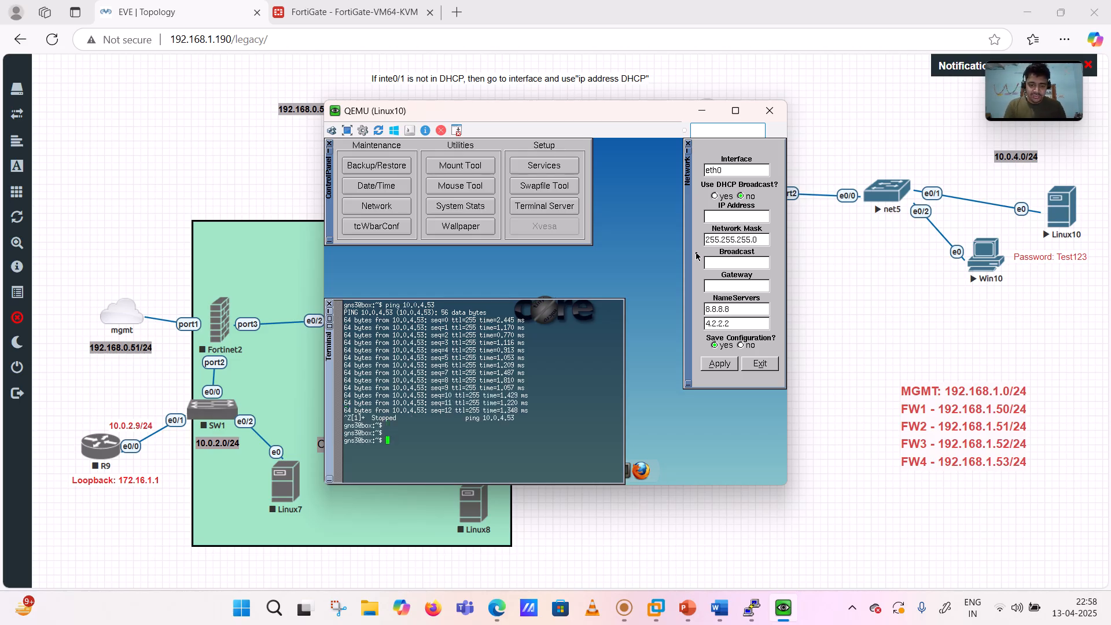
- Ping 123.1.1.1 and 8.8.8.8 from the terminal, stopping each with Ctrl+Z
key("Up")
key("BackSpace")
key("BackSpace")
key("BackSpace")
type("123.1.1.")
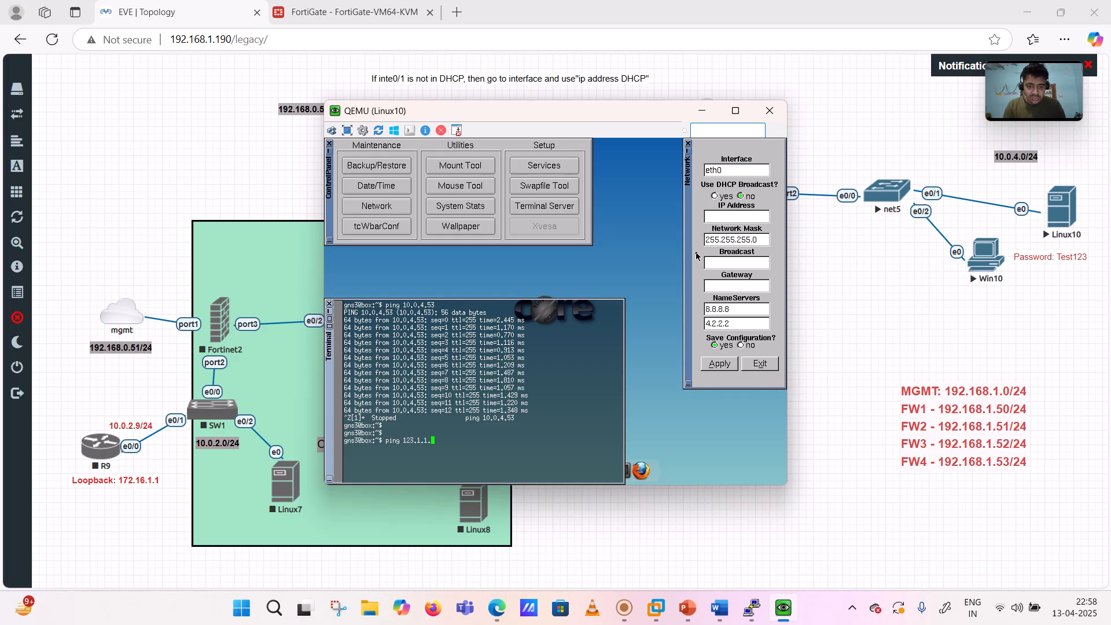
type("1")
key("Return")
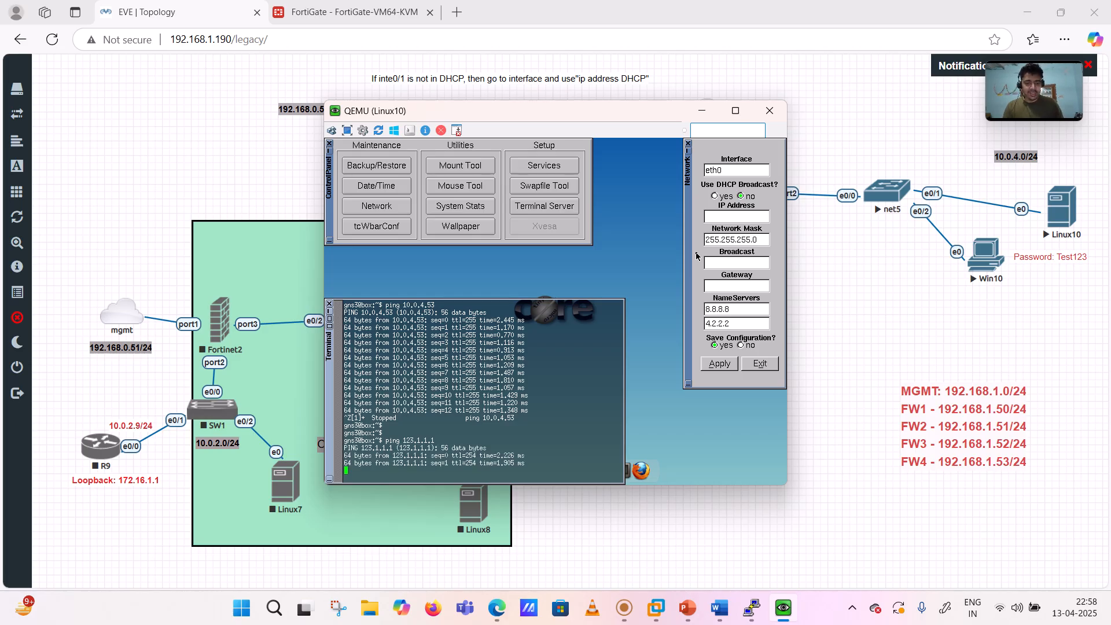
key("ctrl+z")
key("Return")
key("Return")
key("Return")
key("Return")
key("Return")
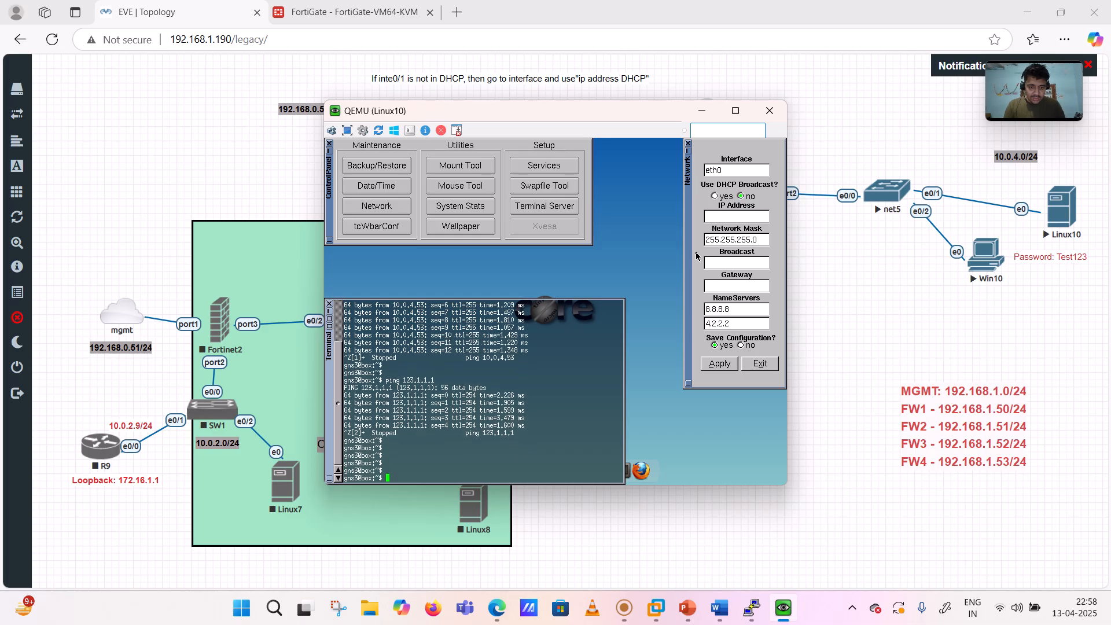
type("ping ")
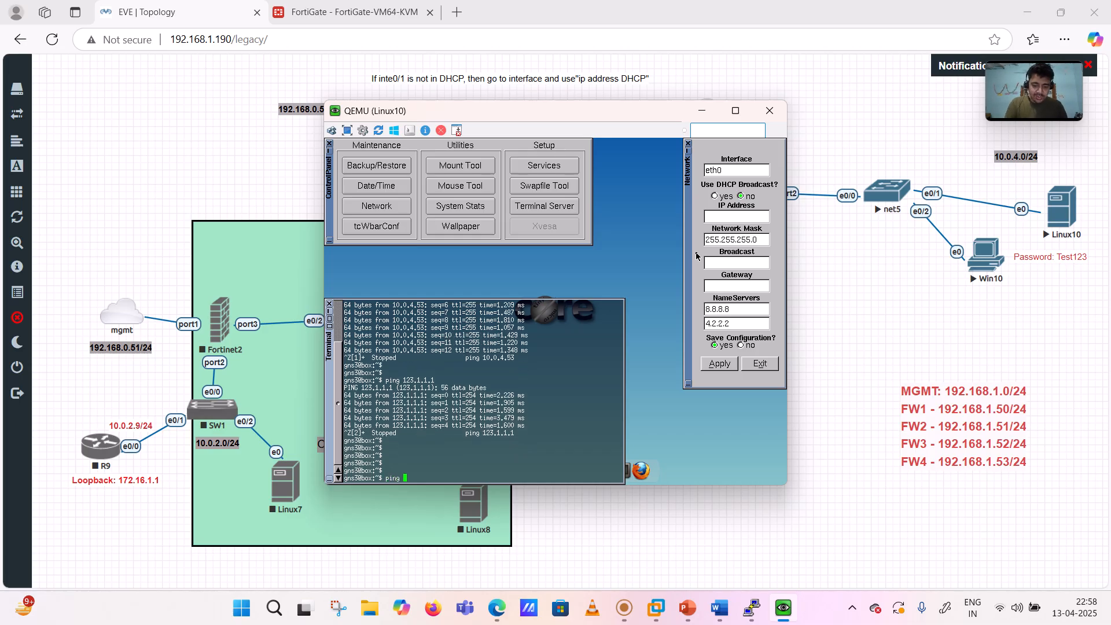
type("8.8.8.8")
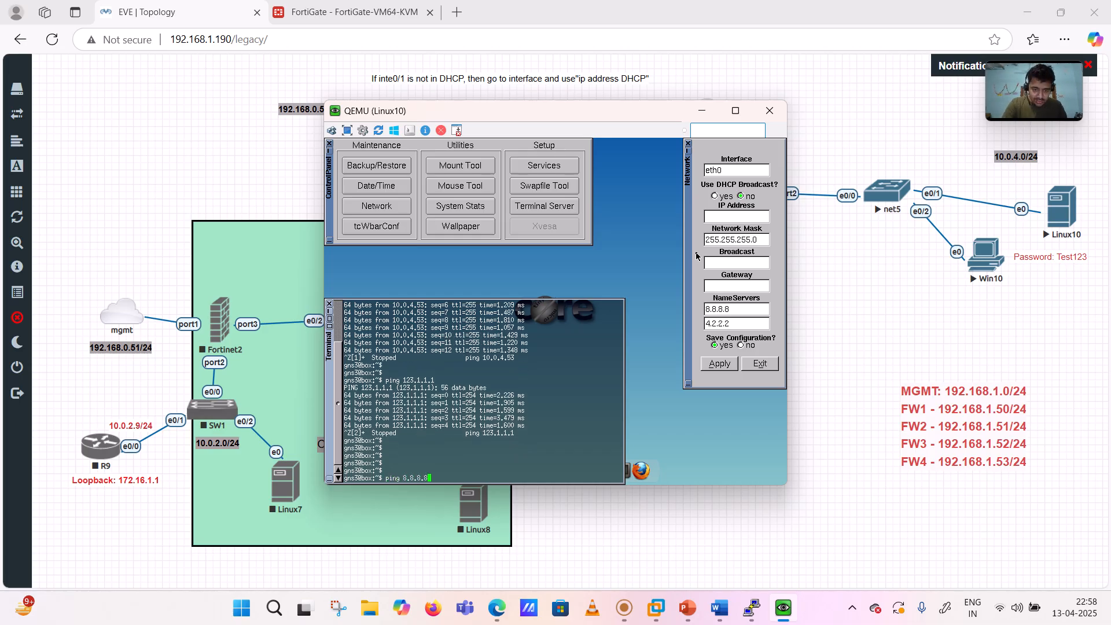
key("Return")
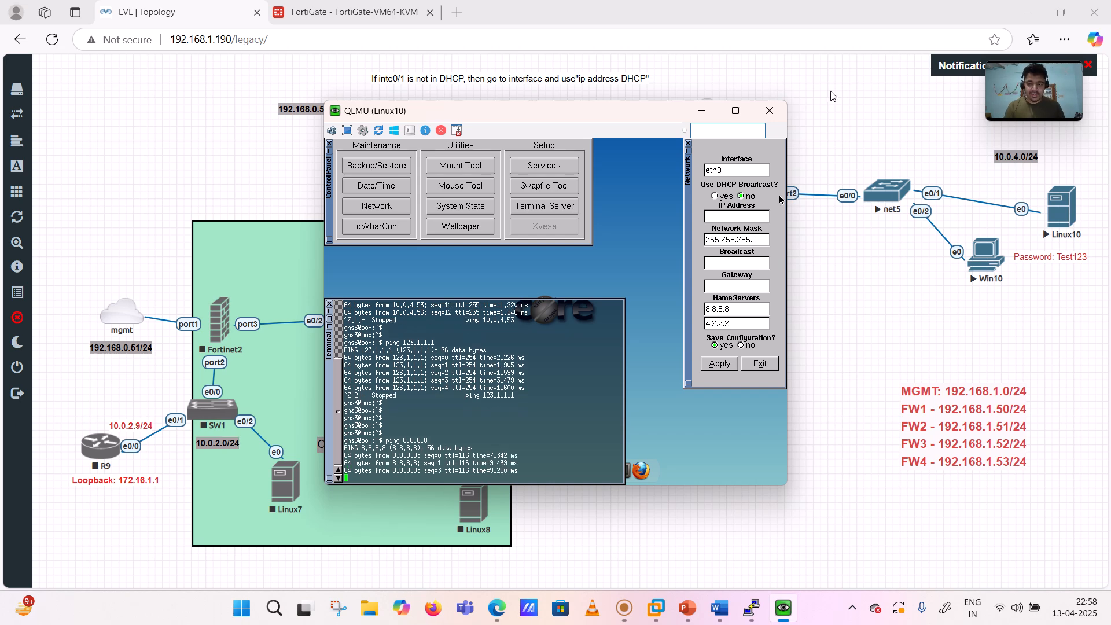
key("ctrl+z")
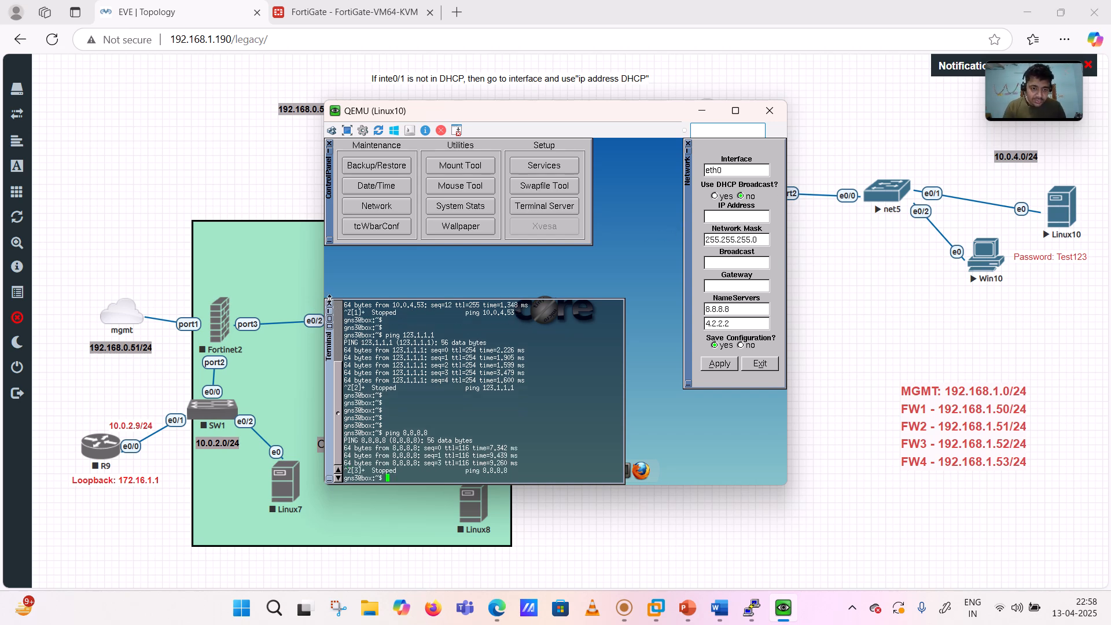
- Close the terminal, load google.com in Firefox and search youtube.com, then go back
left_click(328, 305)
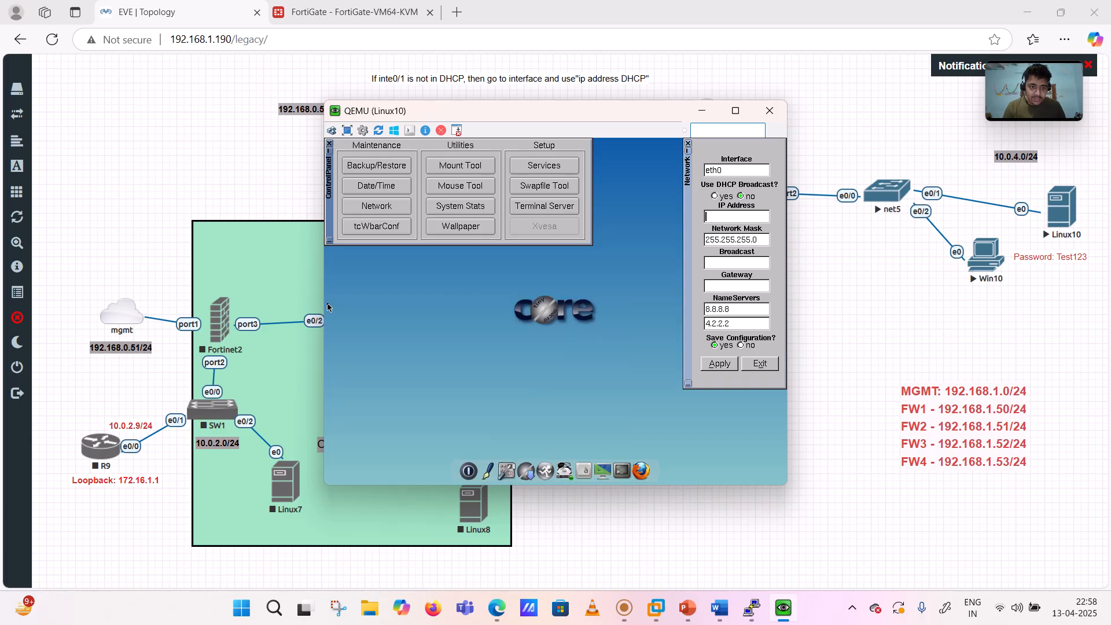
left_click(644, 473)
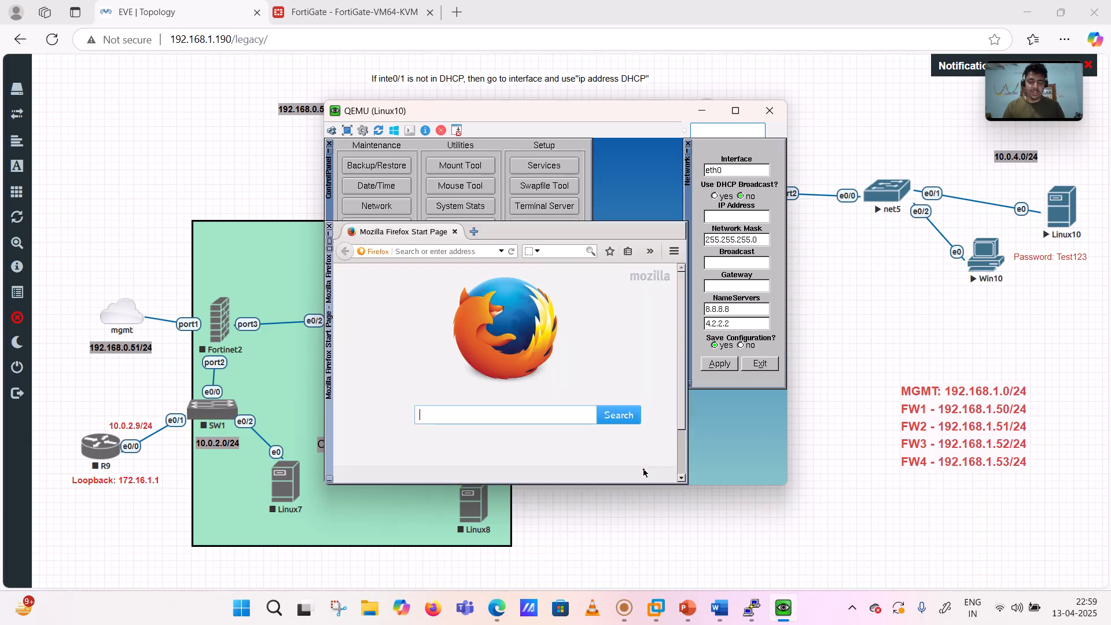
left_click(423, 252)
type("google.com/")
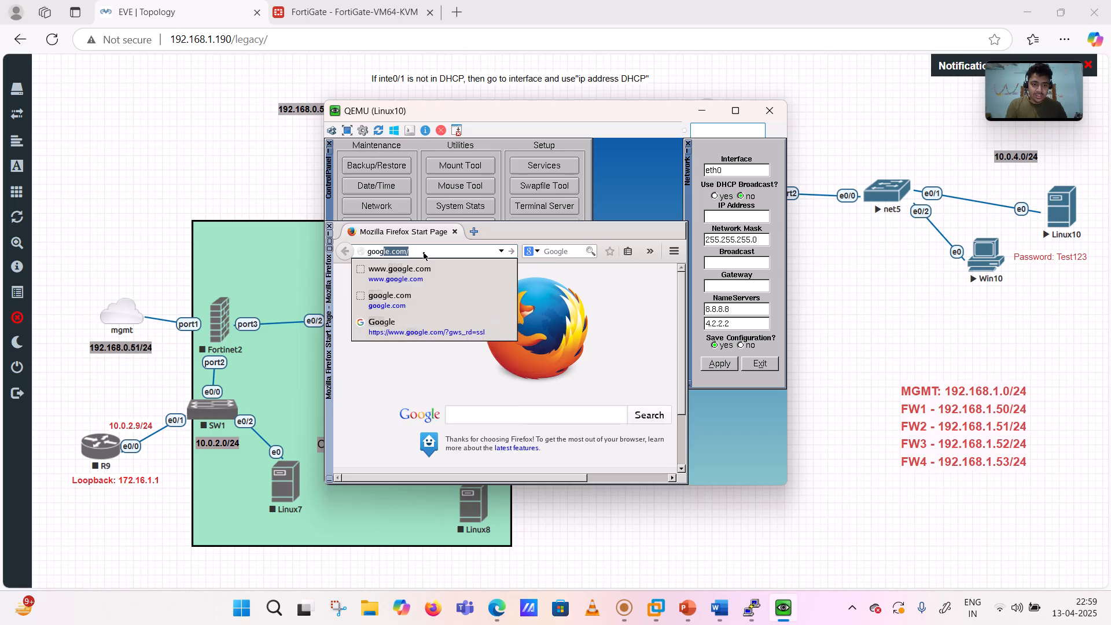
key("Return")
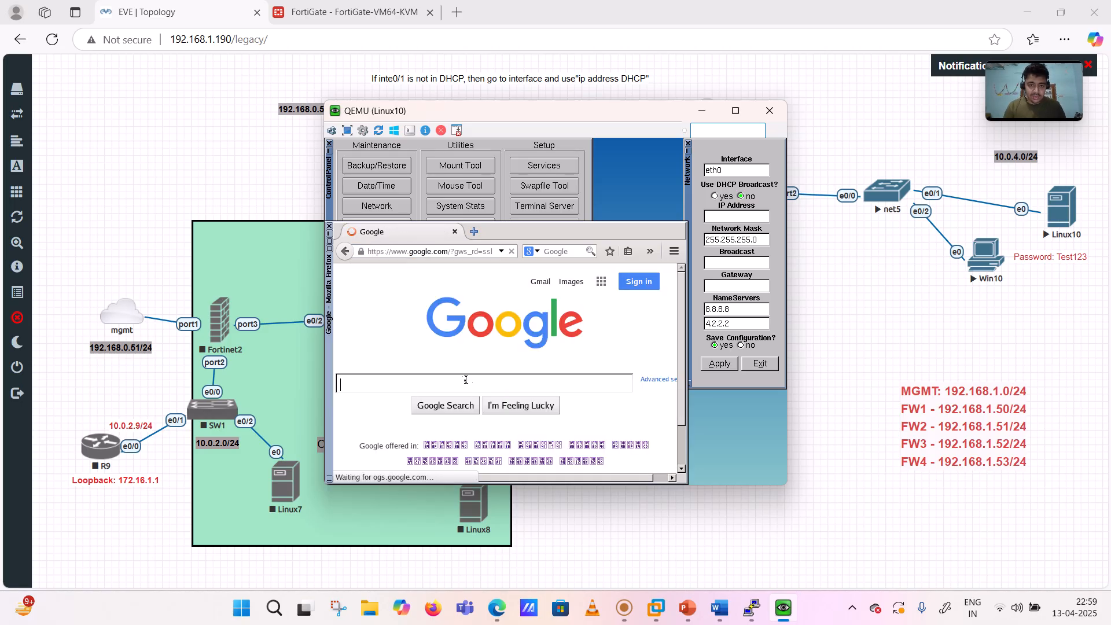
type("youtube.com")
key("Return")
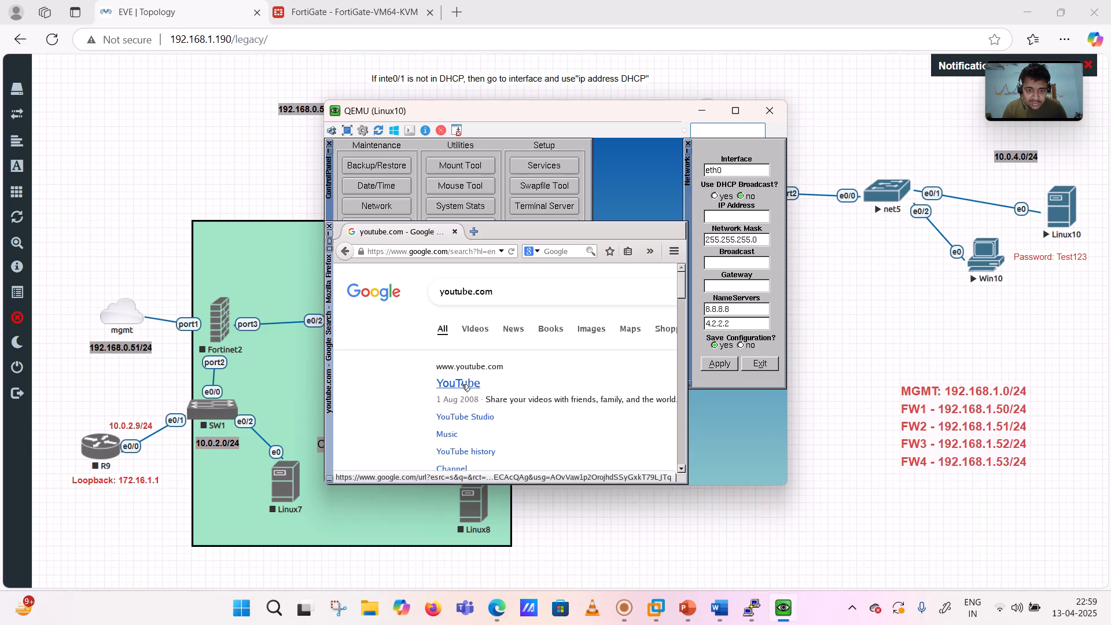
left_click(345, 254)
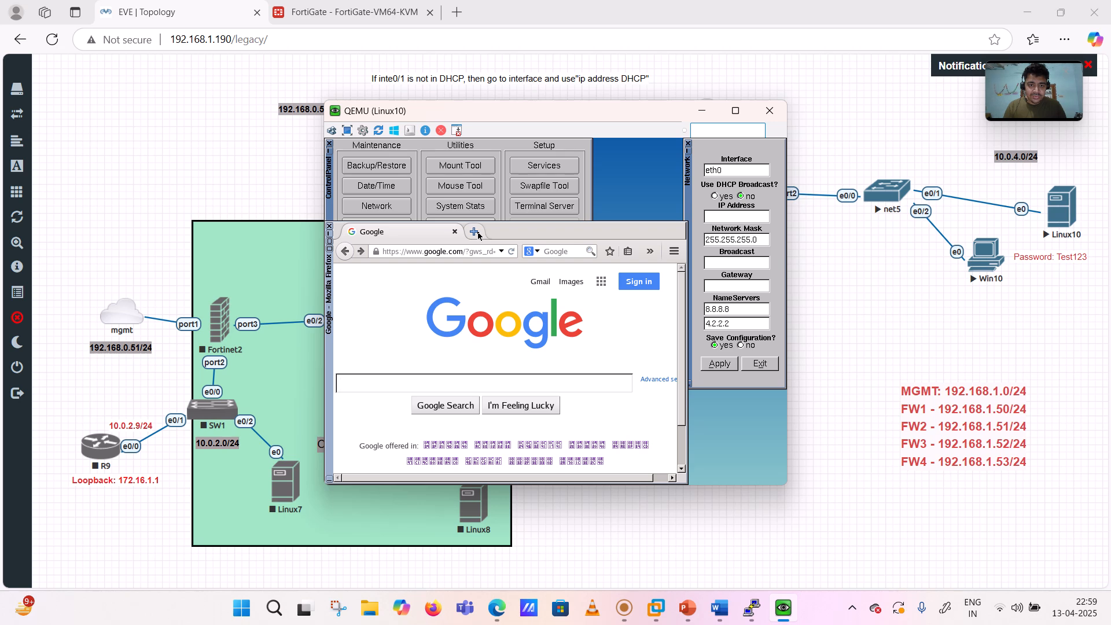
- Load amazon.com in a new Firefox tab and minimize the Linux10 console
left_click(475, 233)
type("a")
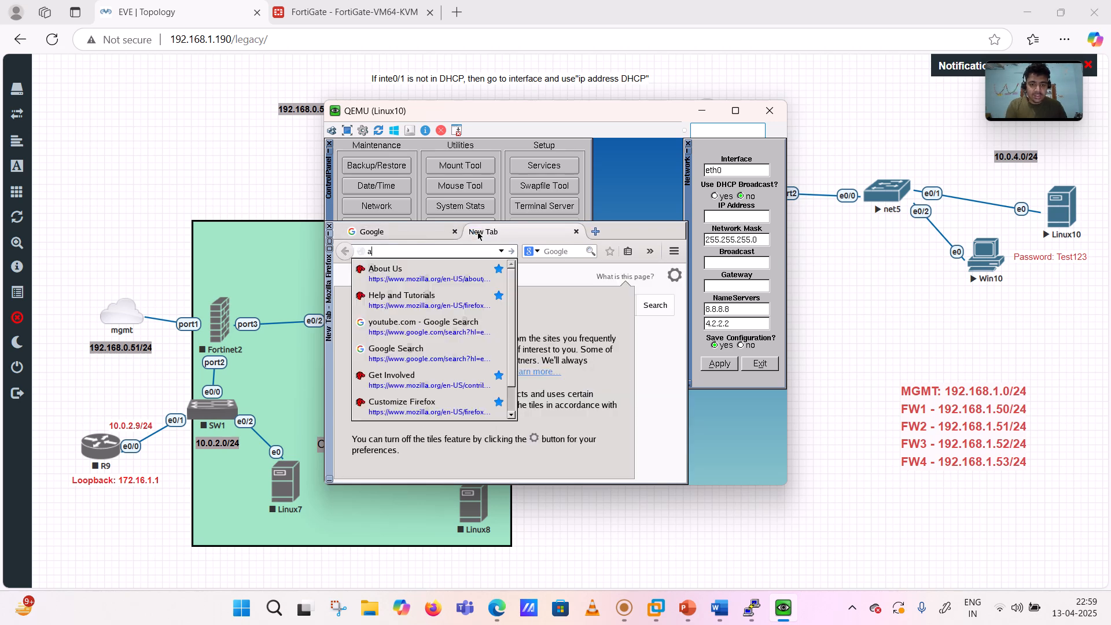
type("mazon.com")
key("Return")
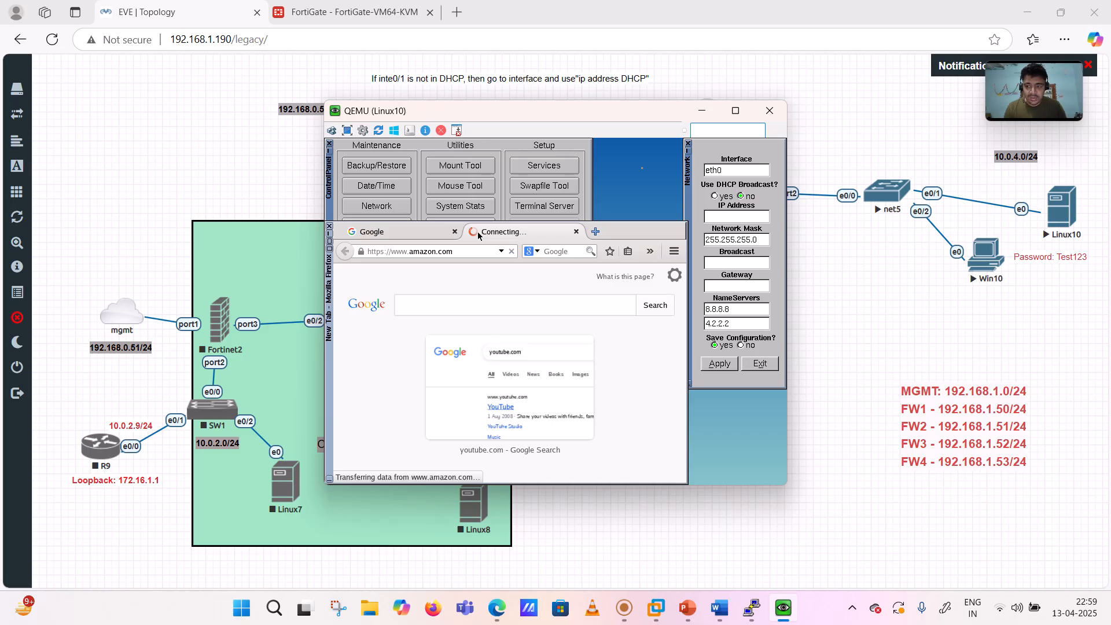
left_click(701, 111)
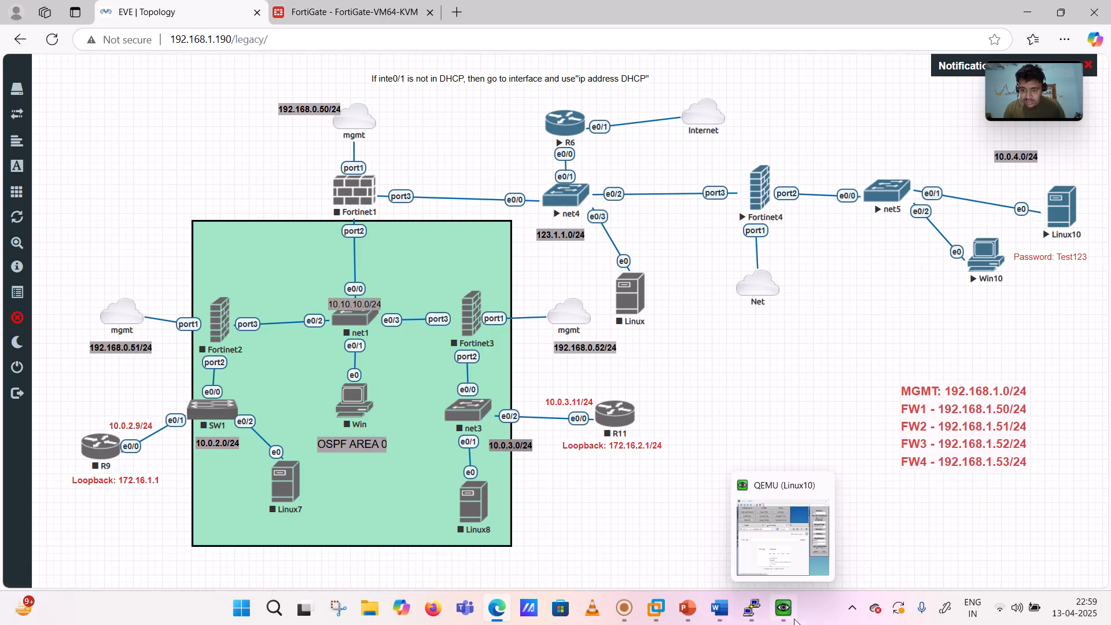
- Open the Win10 console and reach the Network and Sharing Center via Control Panel
left_click(978, 267)
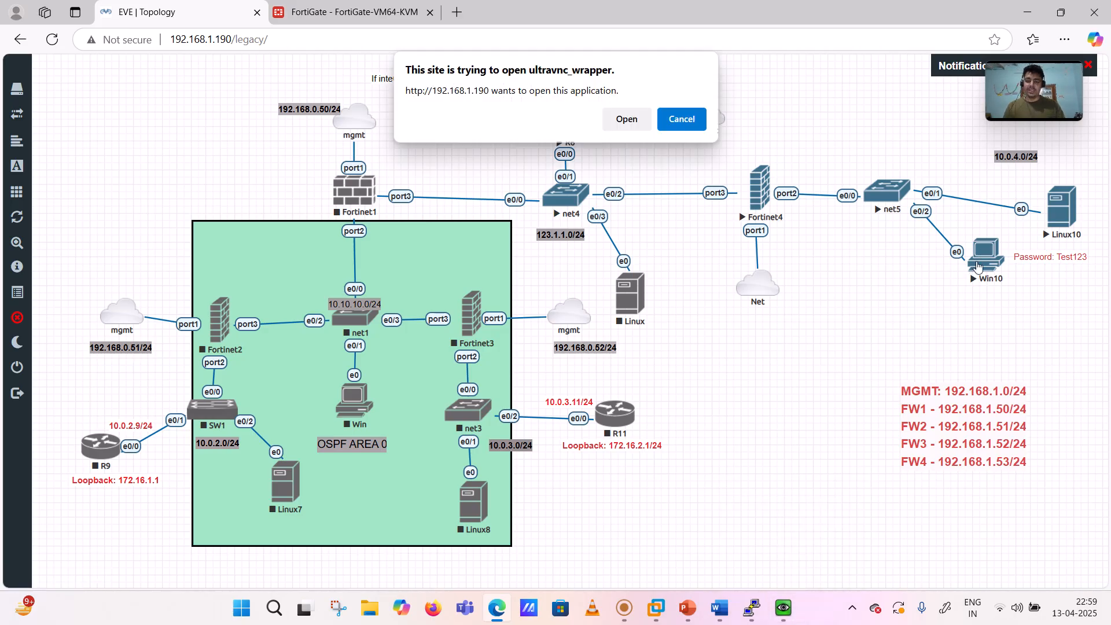
left_click(625, 119)
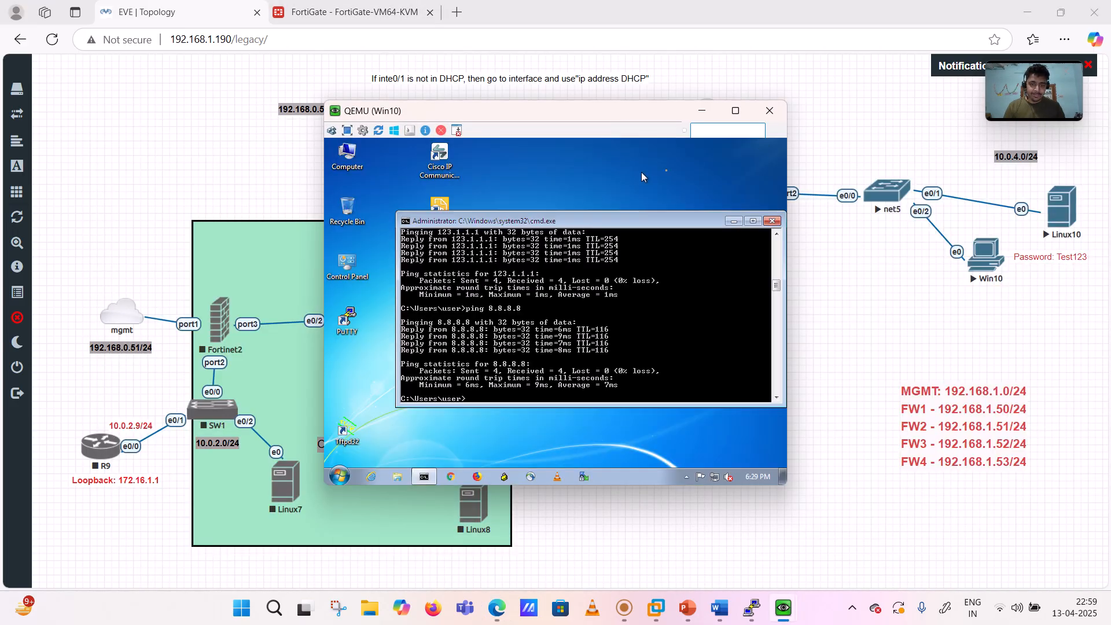
left_click(767, 220)
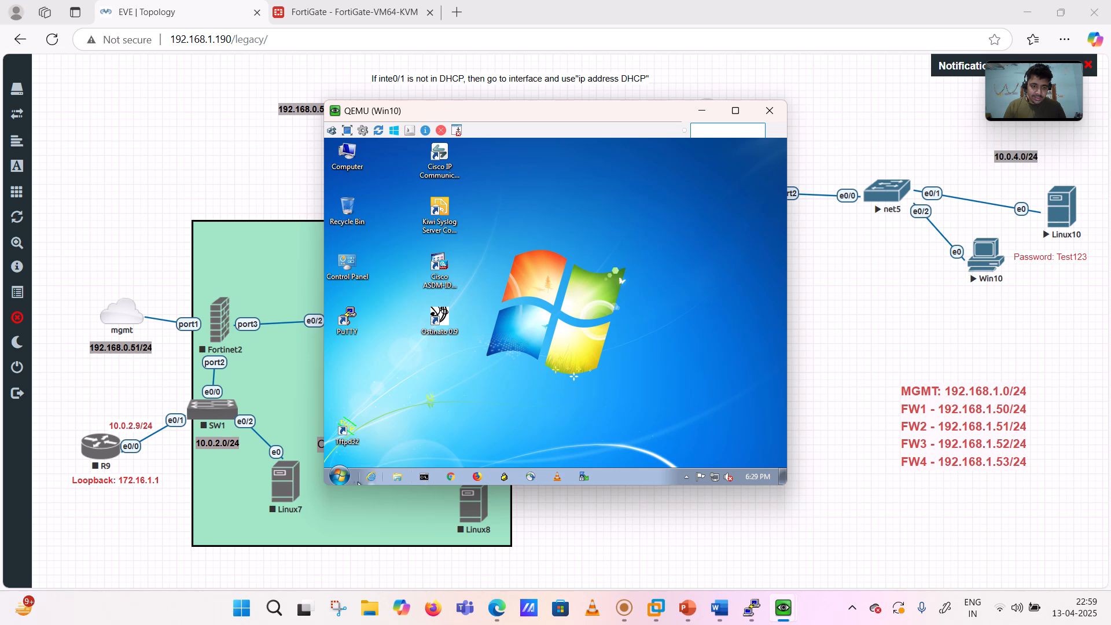
left_click(340, 475)
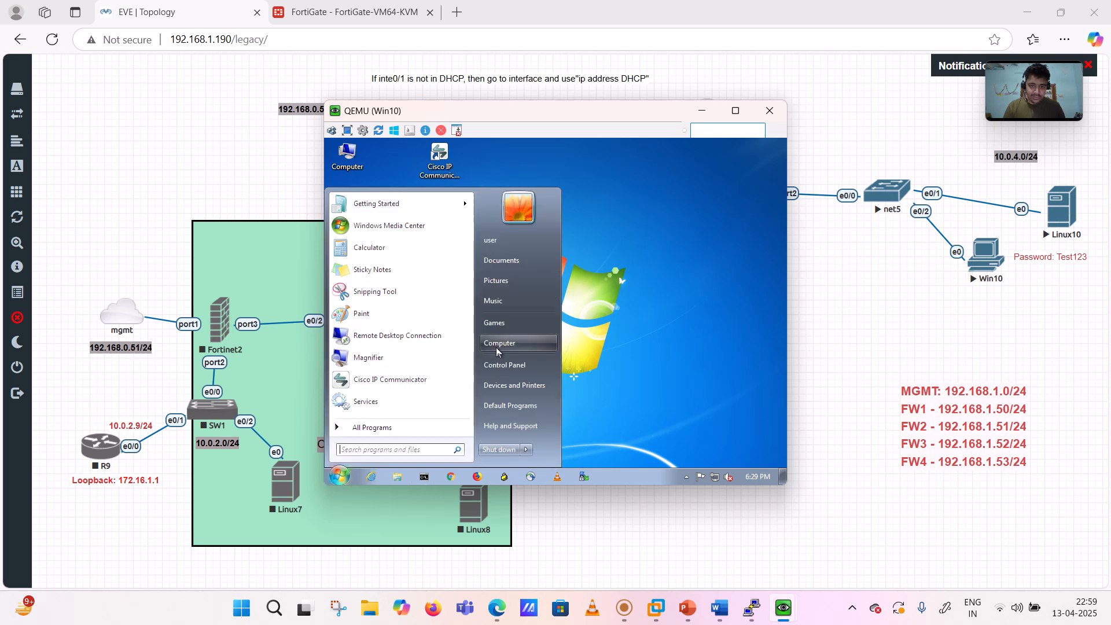
left_click(503, 364)
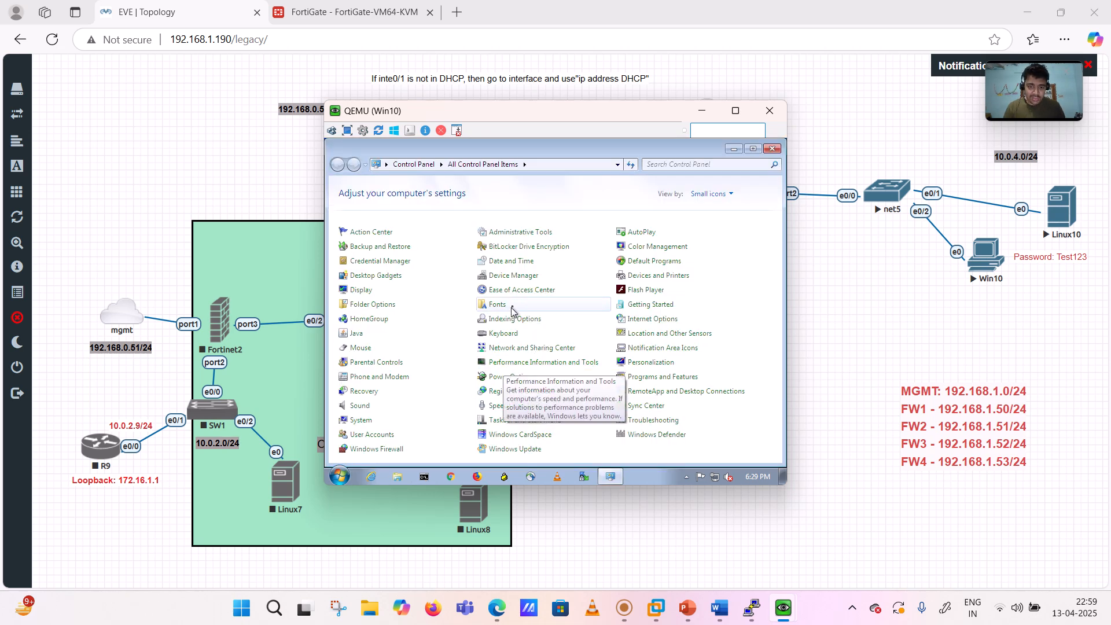
left_click(514, 350)
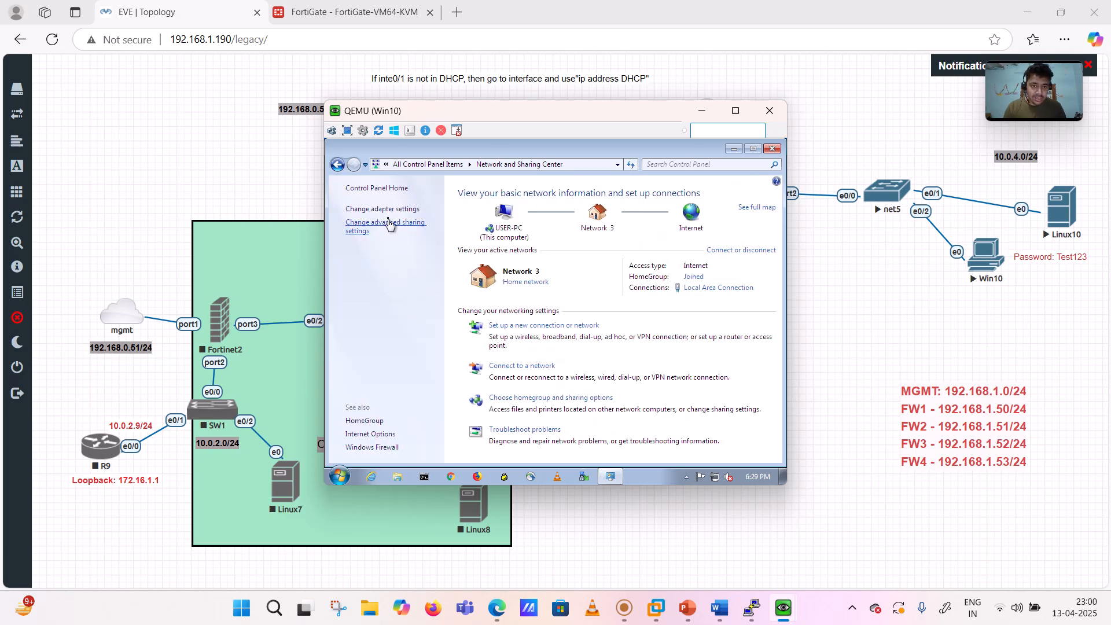
left_click(382, 209)
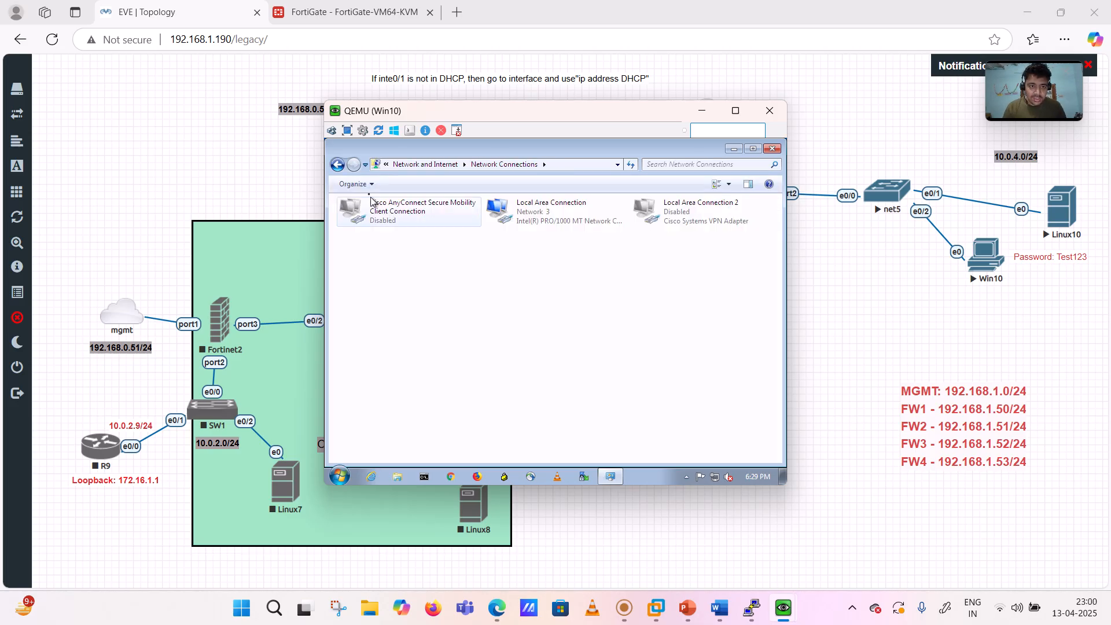
left_click(336, 166)
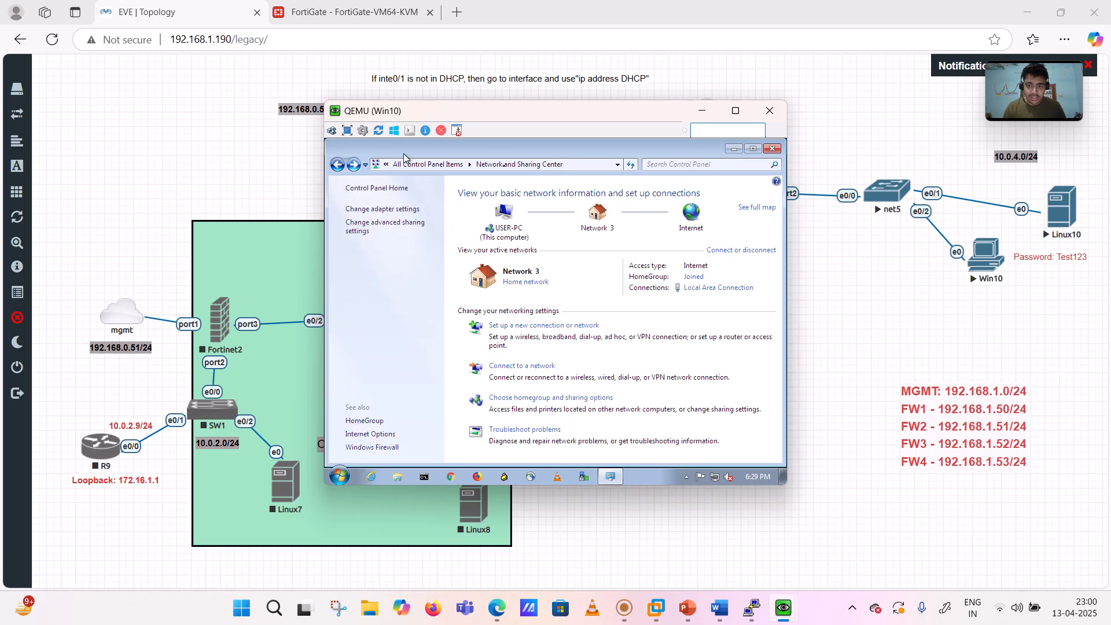
- Check Local Area Connection IPv4: 10.0.4.121/24, gateway 10.0.4.53, DNS 8.8.8.8, then close all dialogs
left_click(709, 289)
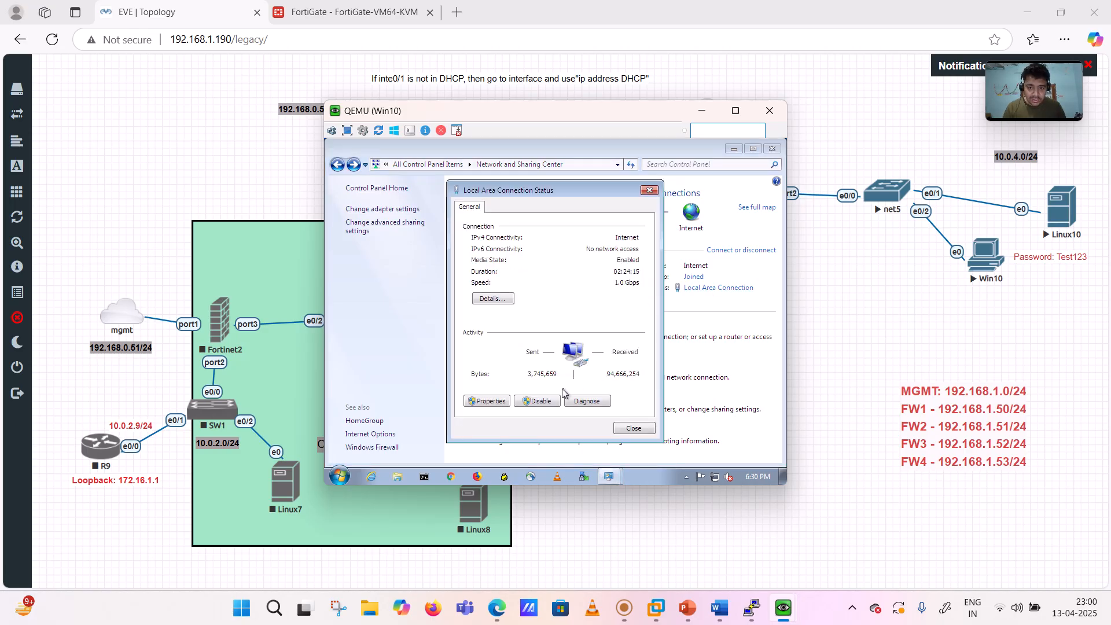
left_click(486, 401)
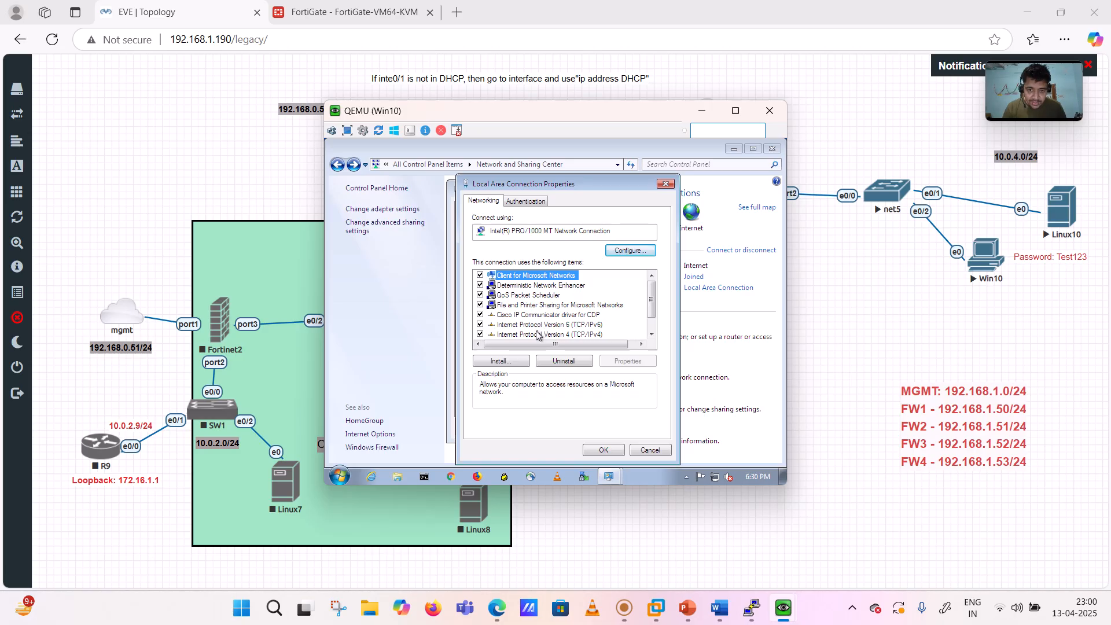
left_click(537, 335)
left_click(623, 363)
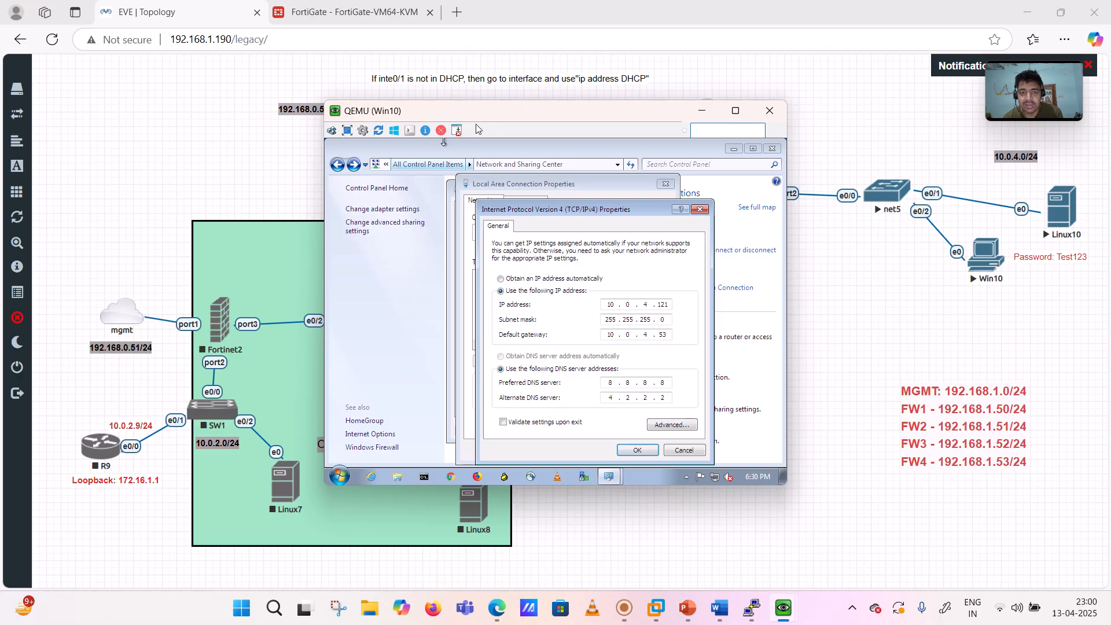
left_click_drag(497, 117, 373, 137)
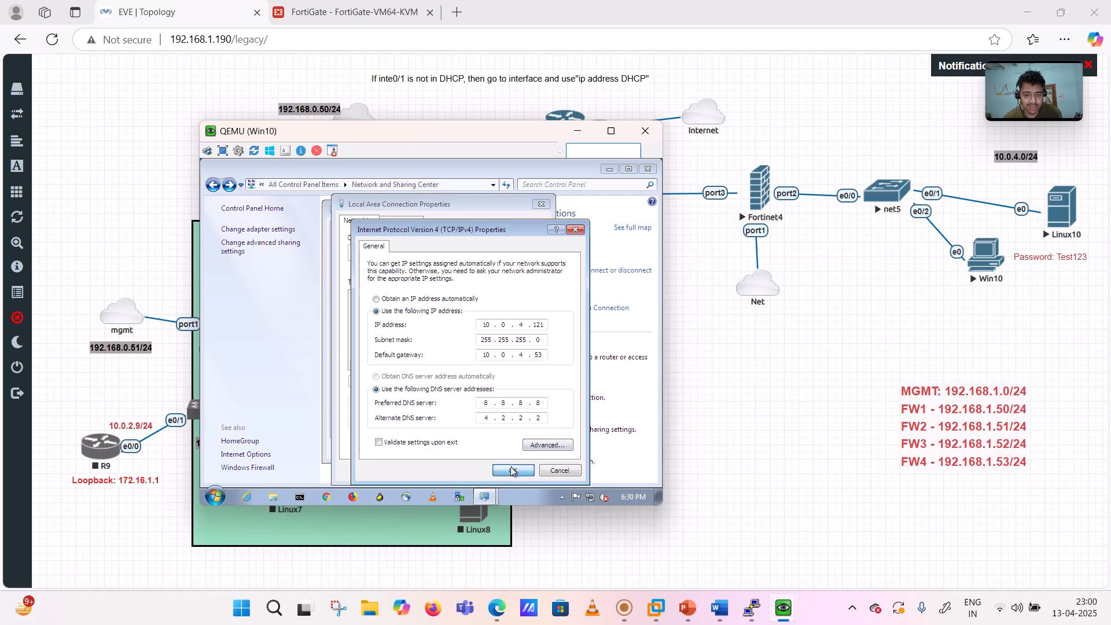
left_click(512, 470)
left_click(492, 472)
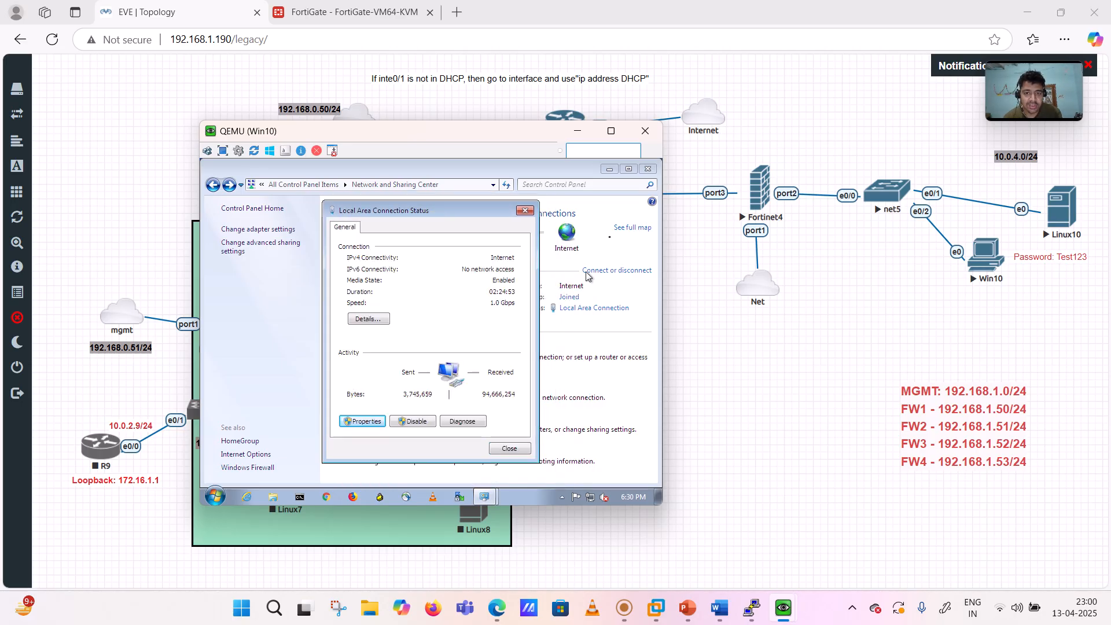
left_click(508, 449)
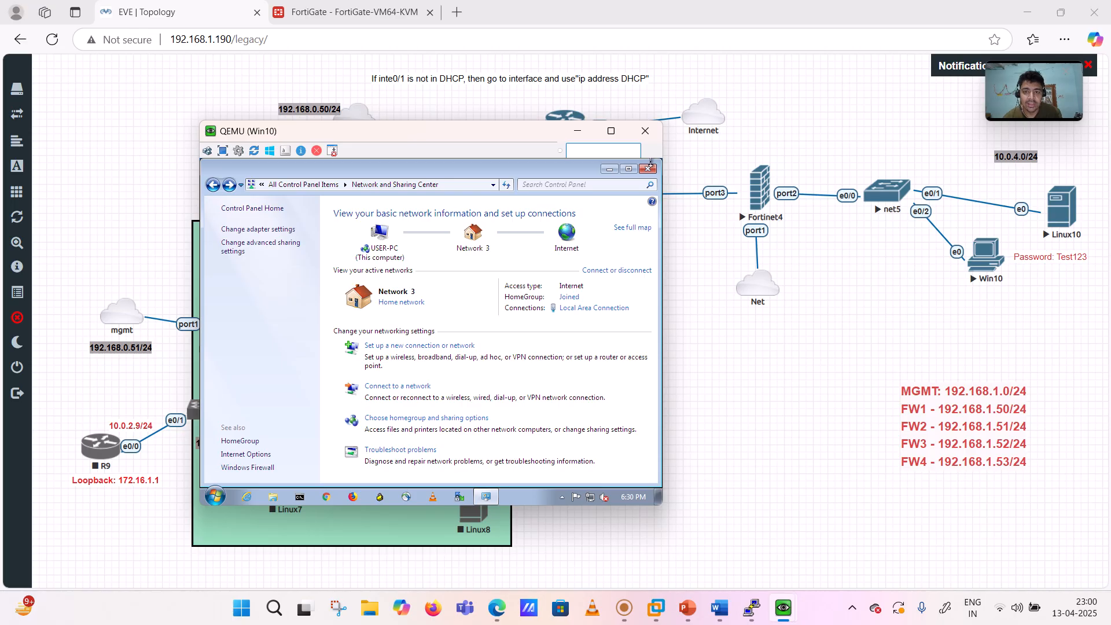
left_click(649, 169)
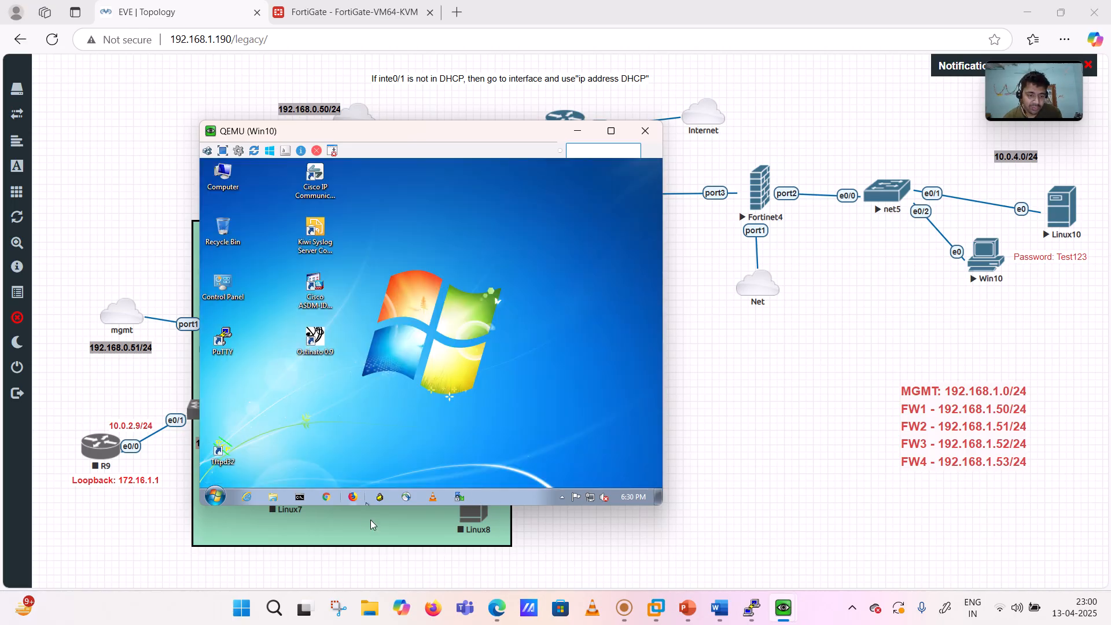
- Open cmd on Win10 and ping 10.0.4.53, 123.1.1.1 and 8.8.8.8 successfully
left_click(215, 497)
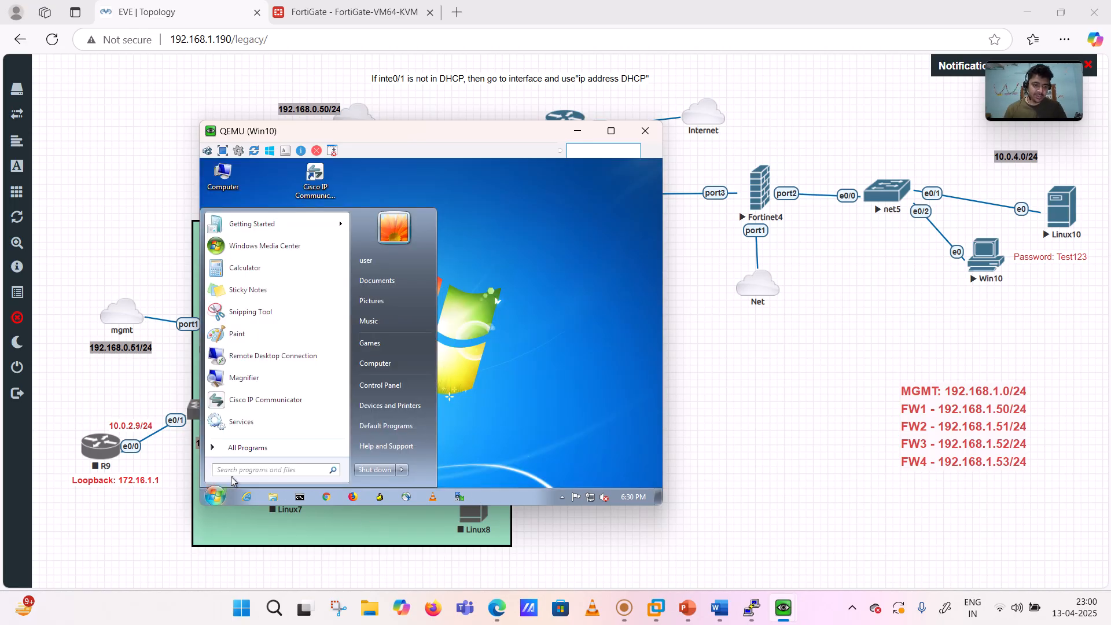
type("cmd")
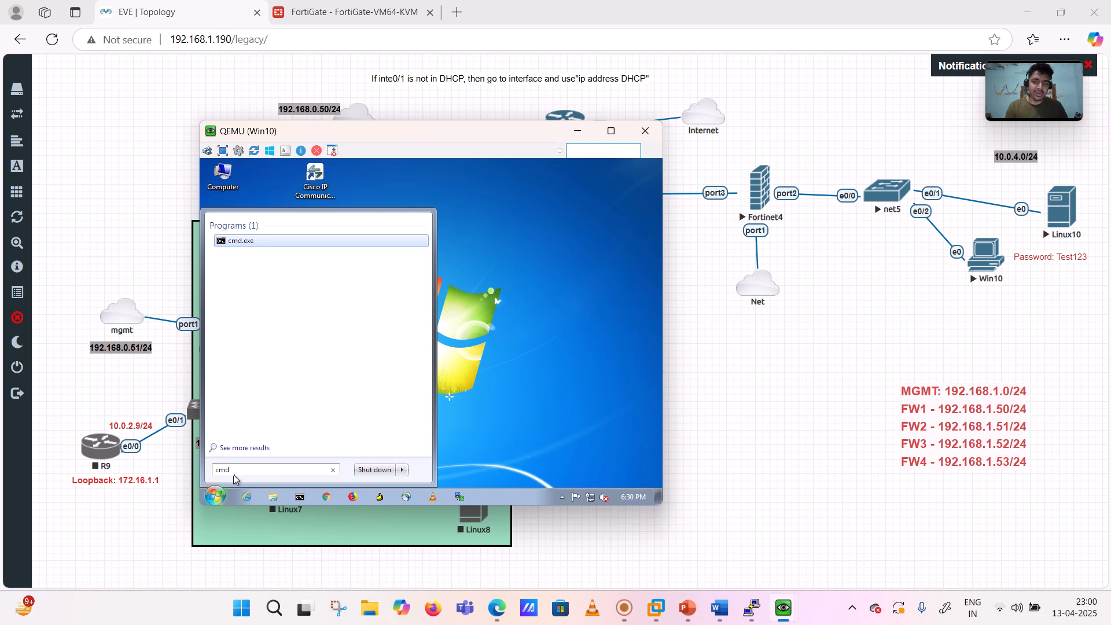
key("Return")
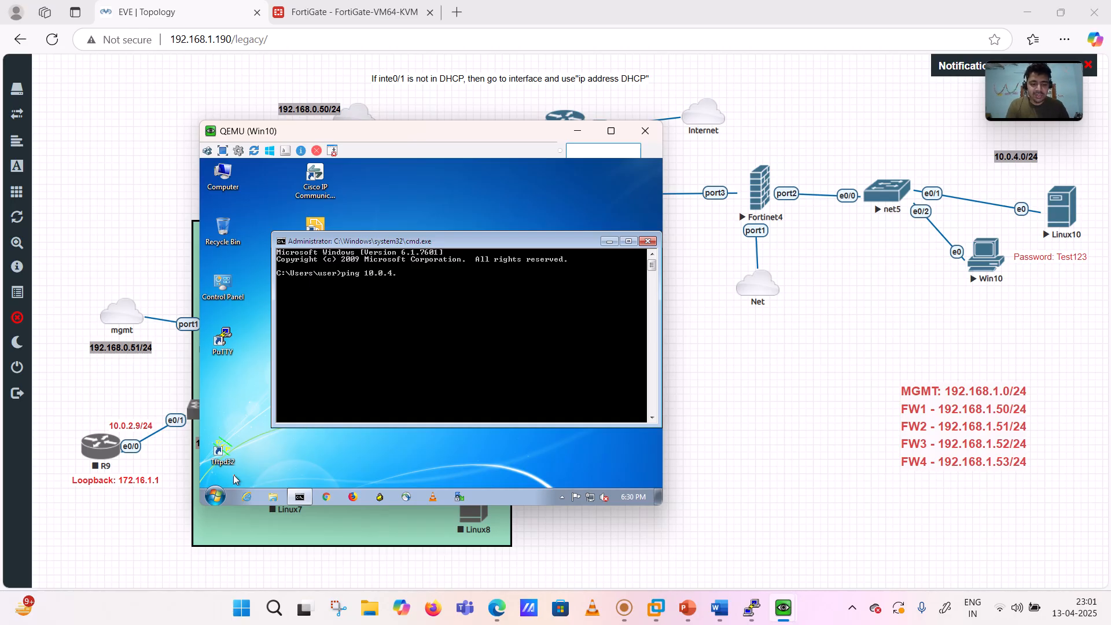
type("53")
key("Return")
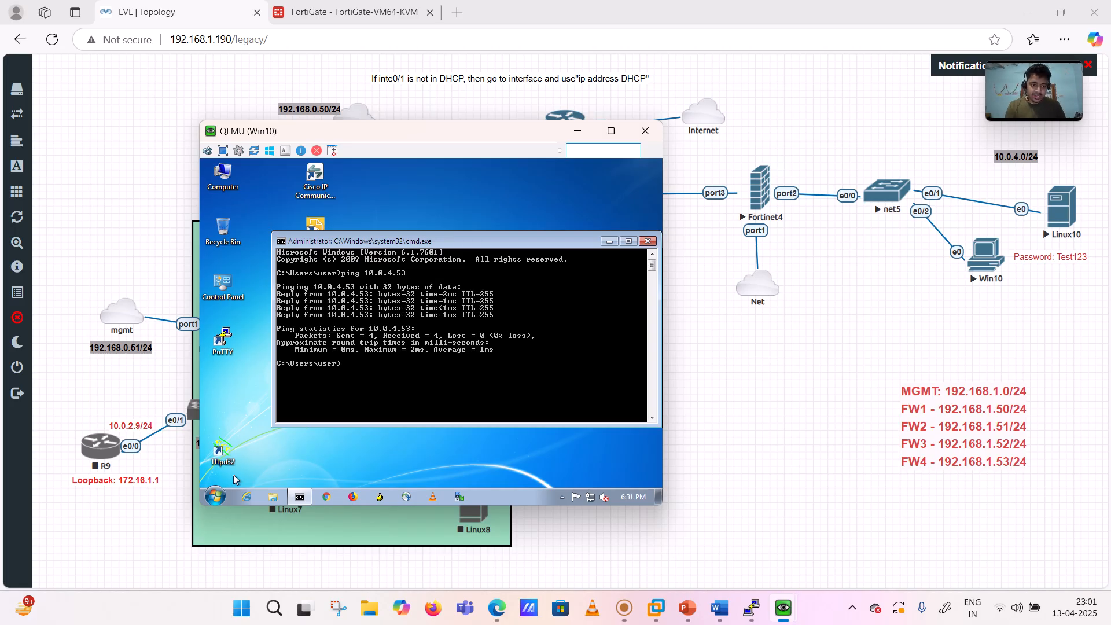
key("Up")
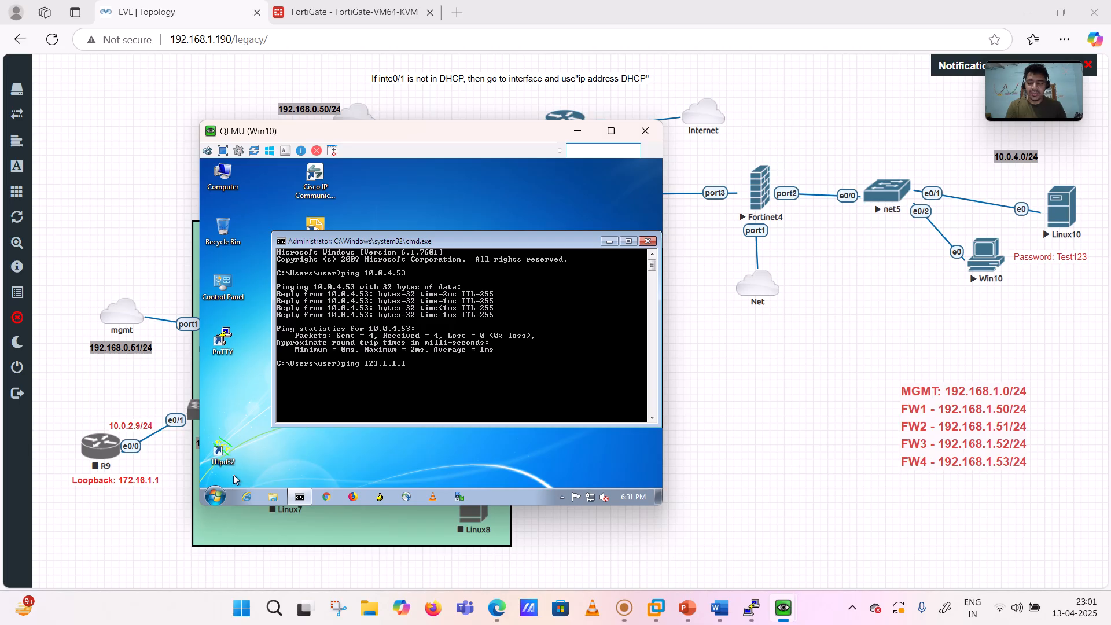
key("Return")
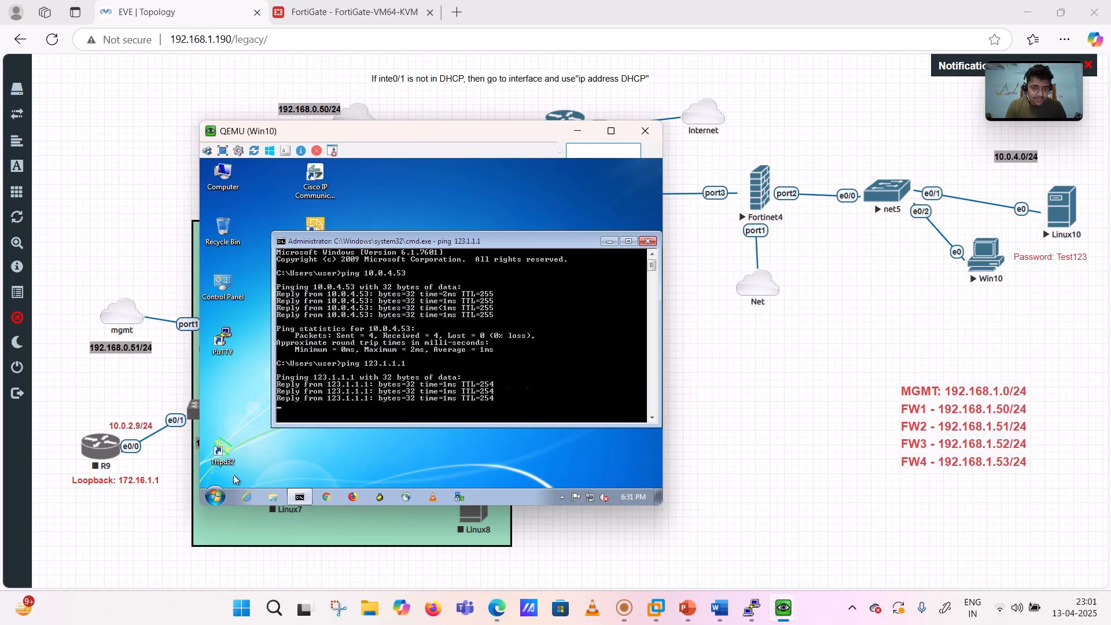
key("Return")
key("Return")
key("Return")
key("Up")
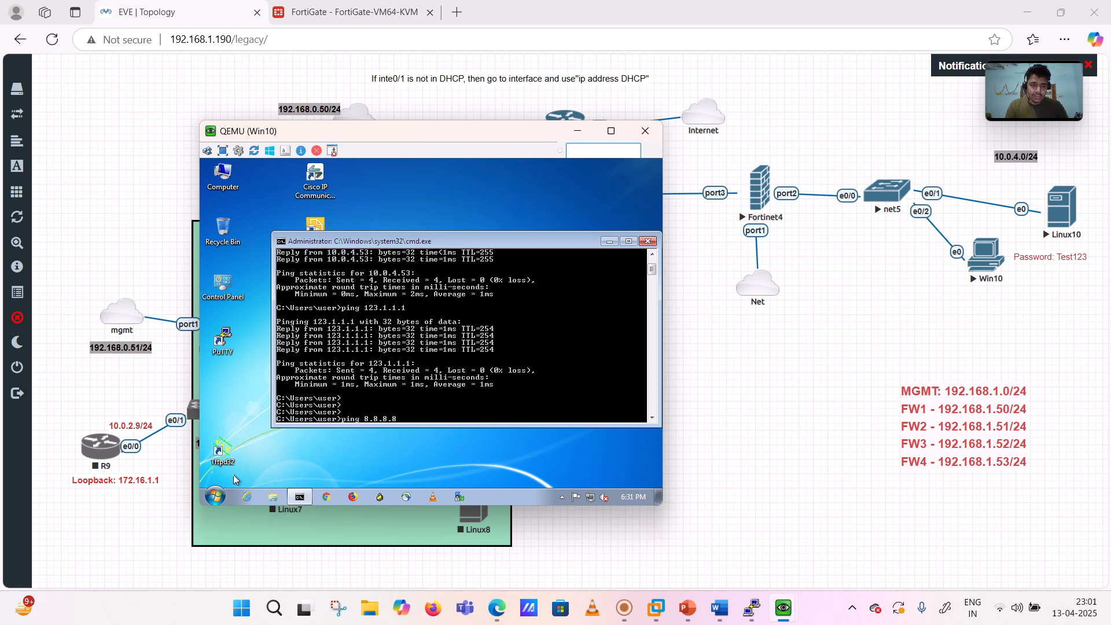
key("Return")
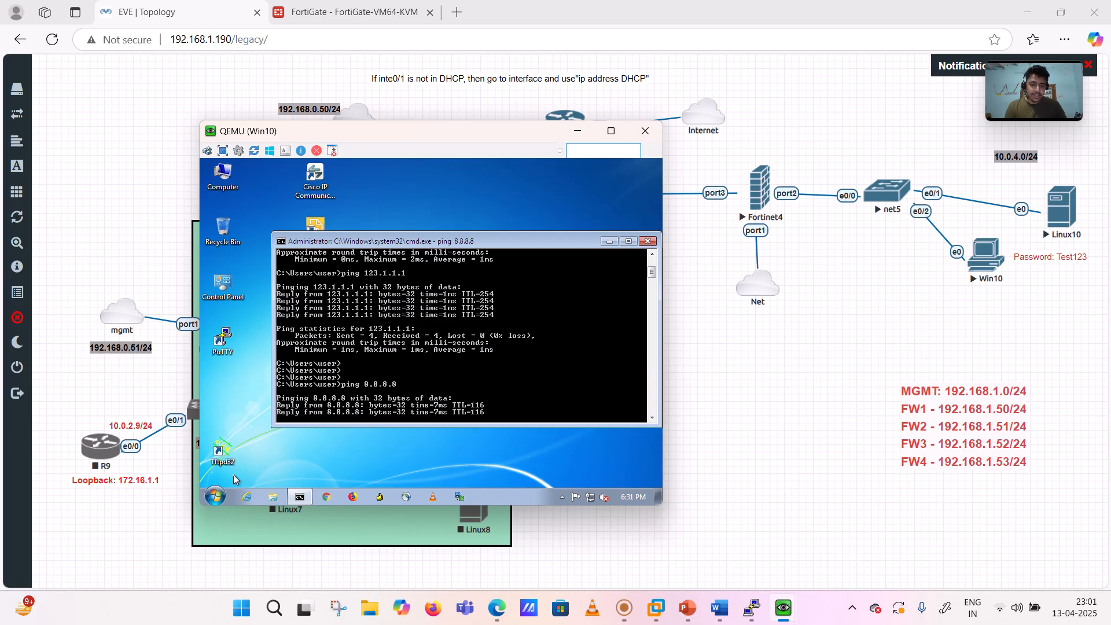
key("Return")
key("Return")
key("Return")
key("Return")
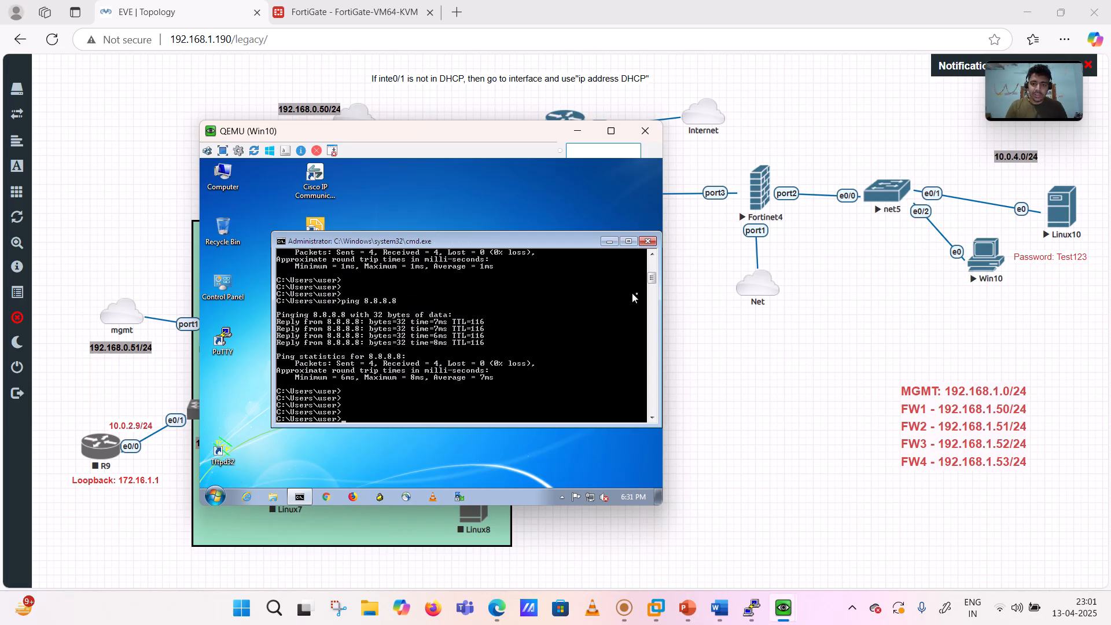
left_click(648, 241)
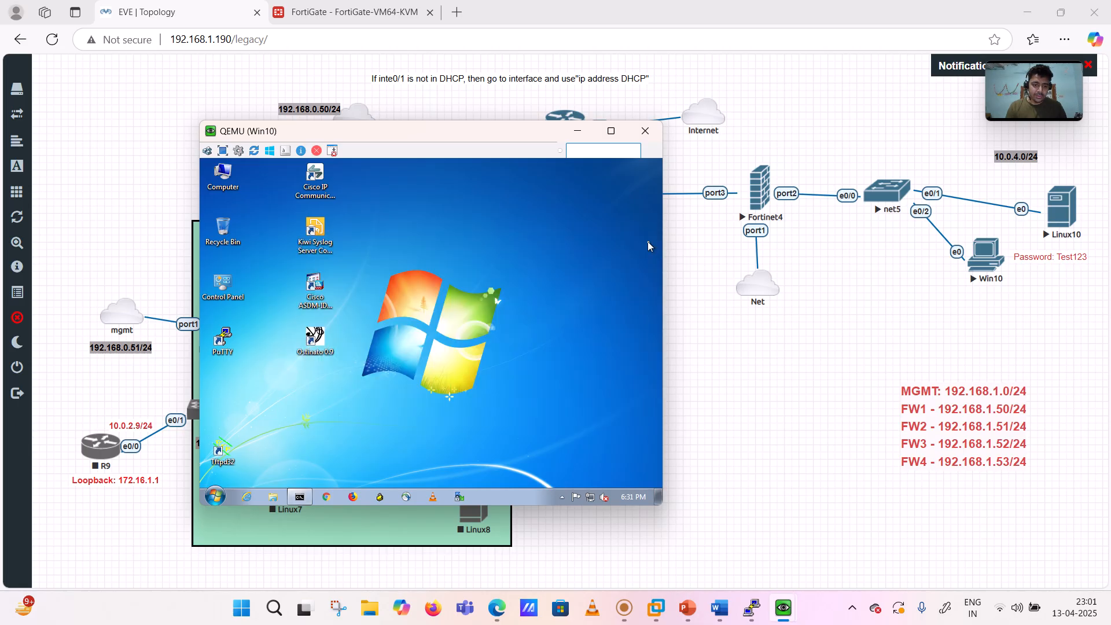
left_click(348, 498)
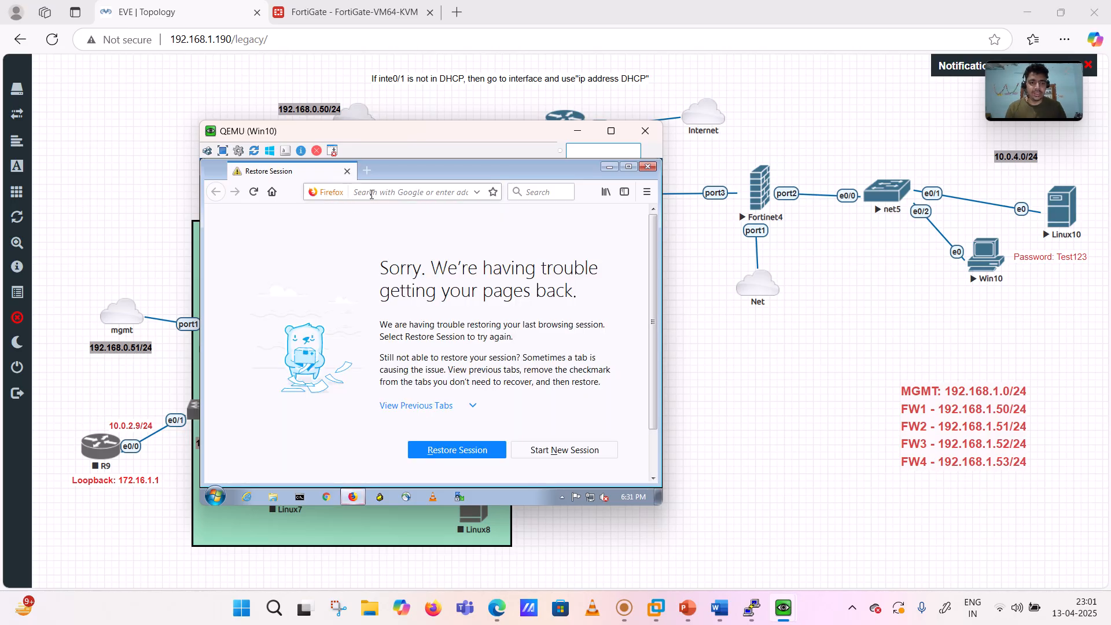
left_click(371, 192)
type("www")
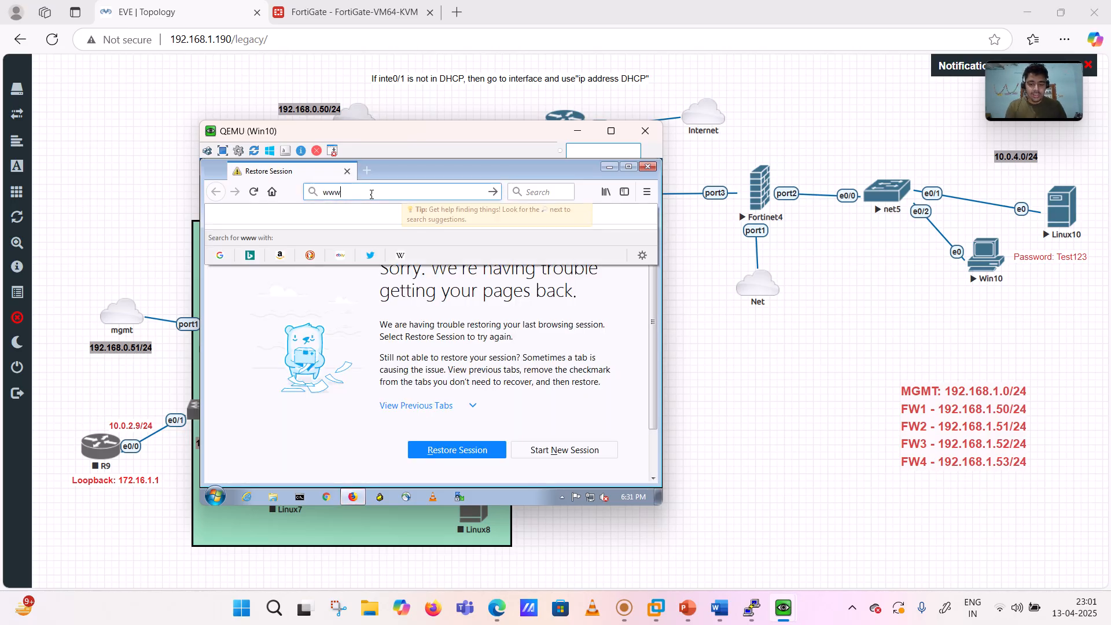
type(".google.com")
key("Return")
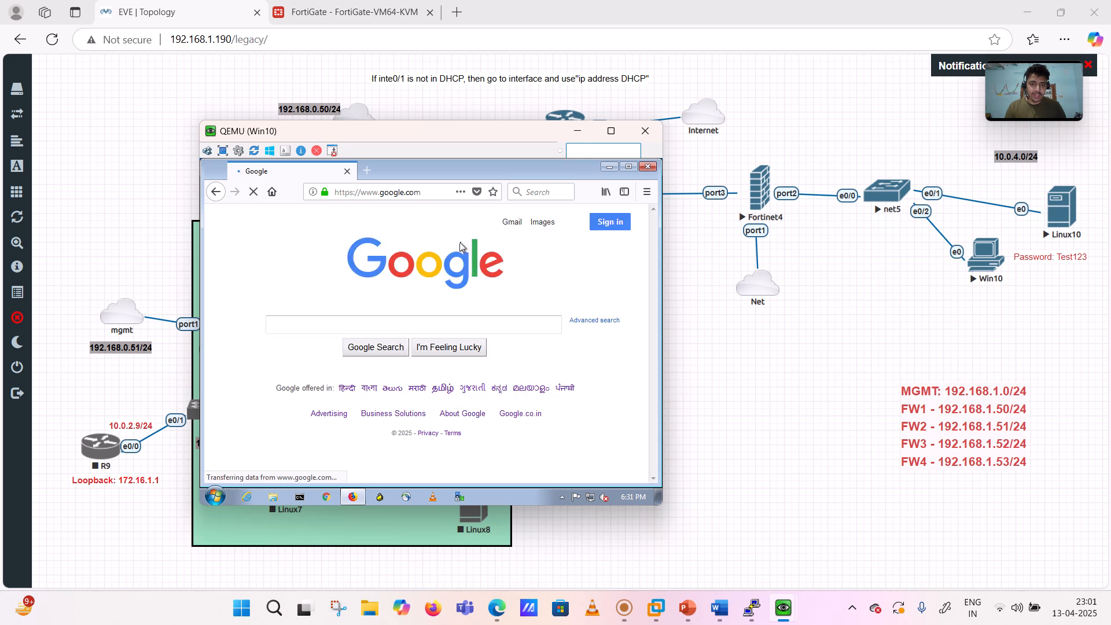
left_click(324, 320)
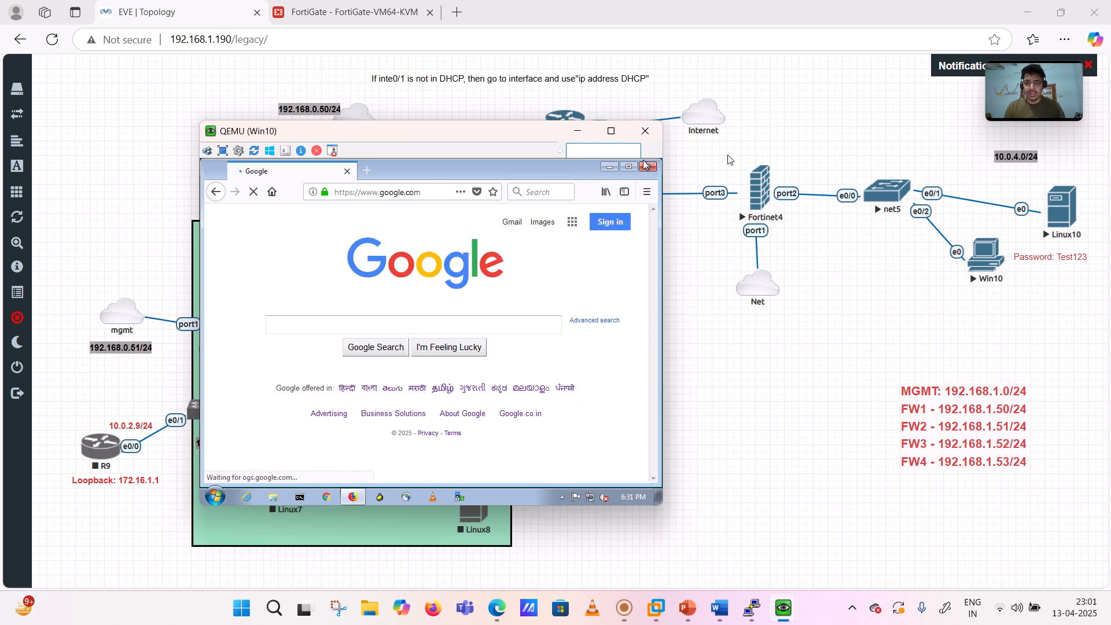
left_click(578, 131)
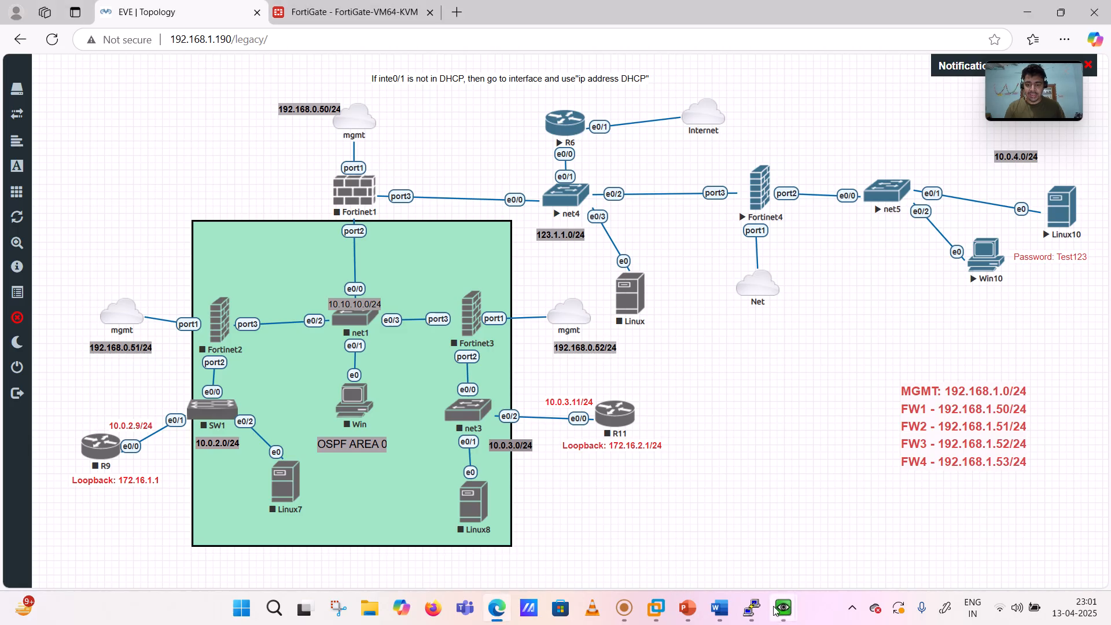
- In Word, erase the old ink around R6, Fortinet4, Internet, 10.0.4.0/24, Linux10 and Win10, then tick Fortinet4 in orange
mouse_move(719, 608)
left_click(716, 544)
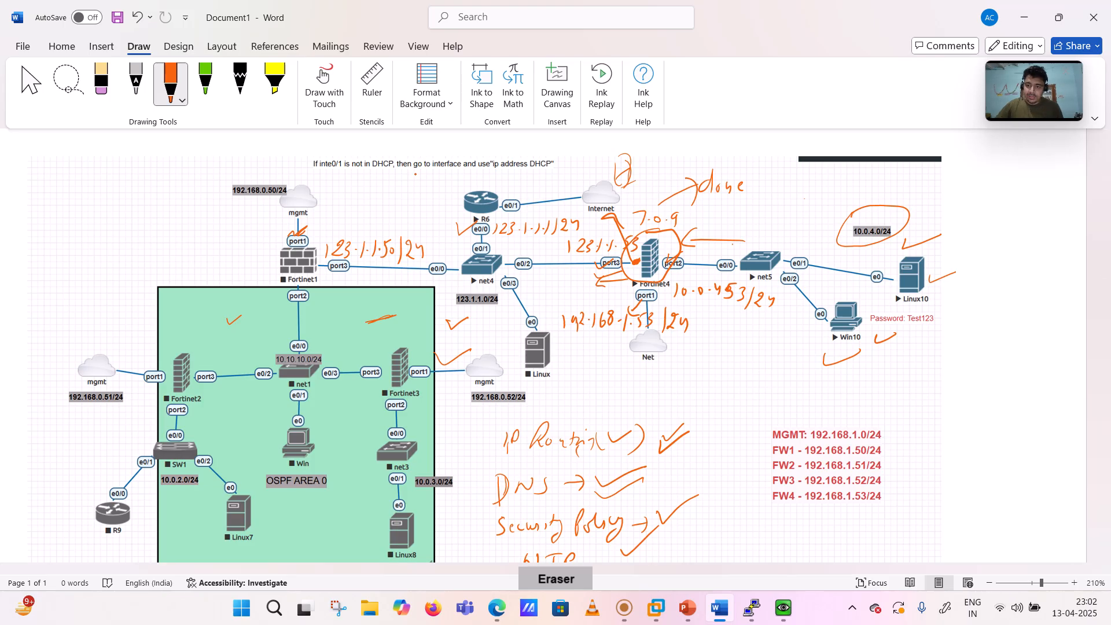
mouse_move(457, 229)
left_mouse_down()
mouse_move(569, 226)
mouse_move(637, 254)
mouse_move(658, 220)
mouse_move(607, 280)
mouse_move(772, 301)
mouse_move(717, 289)
mouse_move(574, 319)
mouse_move(639, 321)
left_mouse_up()
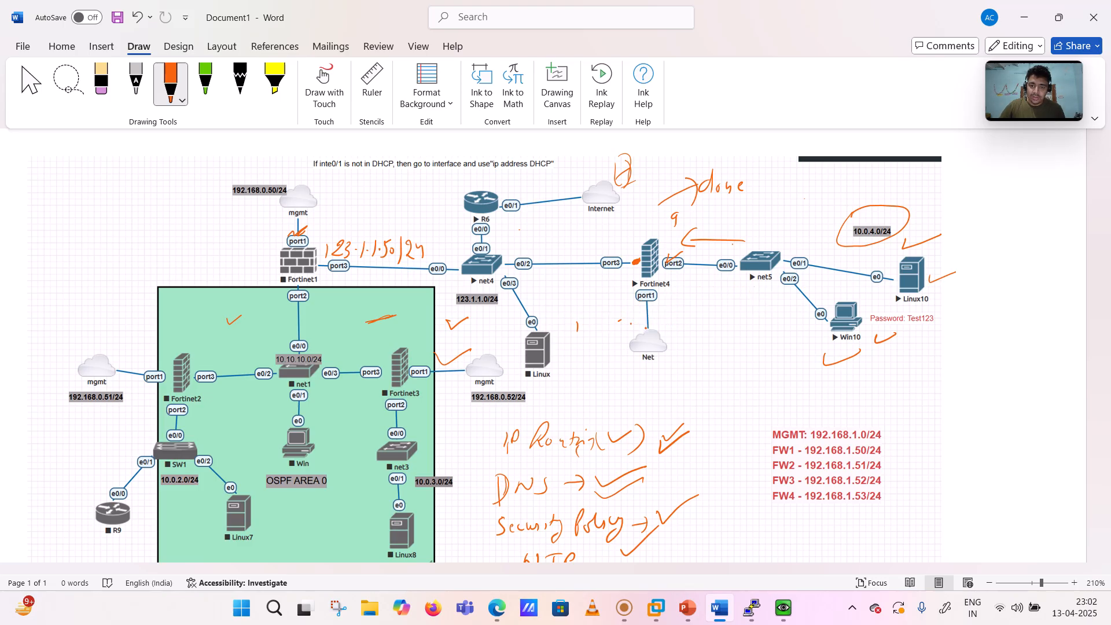
mouse_move(633, 192)
left_mouse_down()
mouse_move(617, 175)
mouse_move(730, 190)
mouse_move(670, 258)
mouse_move(699, 242)
left_mouse_up()
left_click_drag(746, 210, 745, 190)
left_click_drag(827, 211, 882, 248)
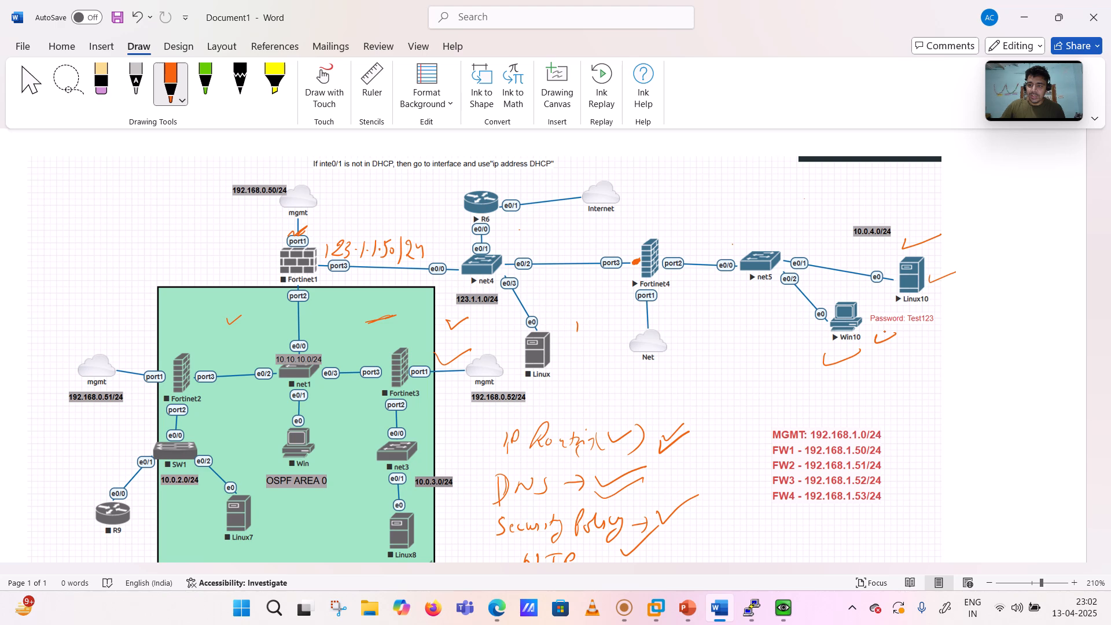
left_click_drag(883, 341, 846, 355)
mouse_move(928, 306)
left_mouse_down()
mouse_move(942, 277)
mouse_move(916, 242)
left_mouse_up()
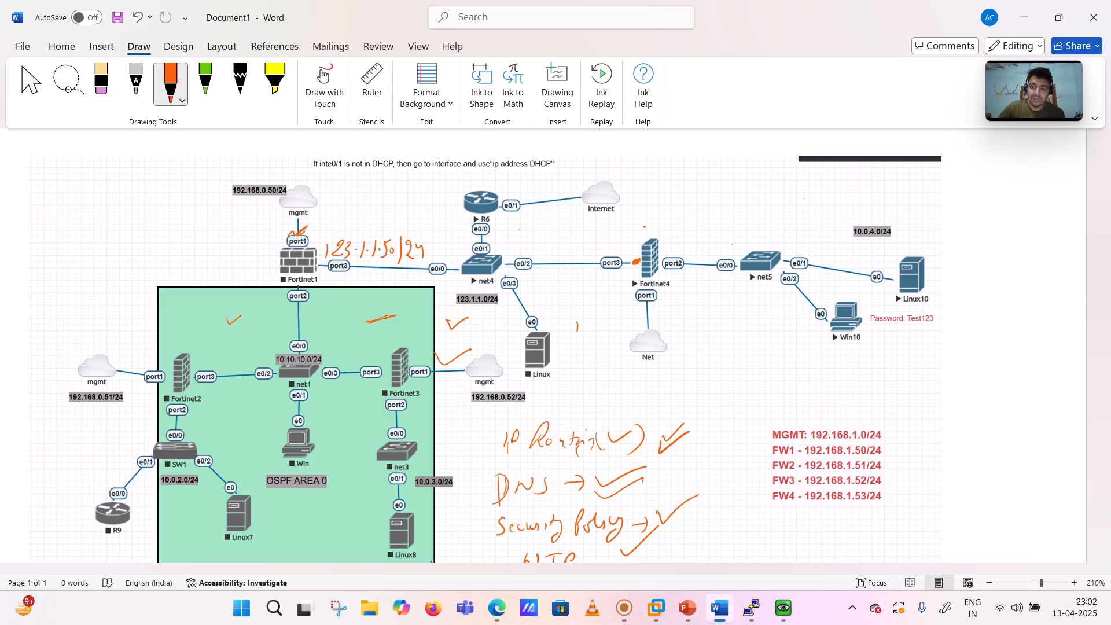
mouse_move(643, 222)
left_mouse_down()
mouse_move(664, 214)
mouse_move(658, 207)
mouse_move(749, 184)
mouse_move(813, 200)
left_mouse_up()
- Finish and underline the 'Without License' note, tick Fortinet4's port3 and port1, and write an underlined '.53'
left_click_drag(816, 197, 844, 191)
left_click_drag(775, 212, 820, 203)
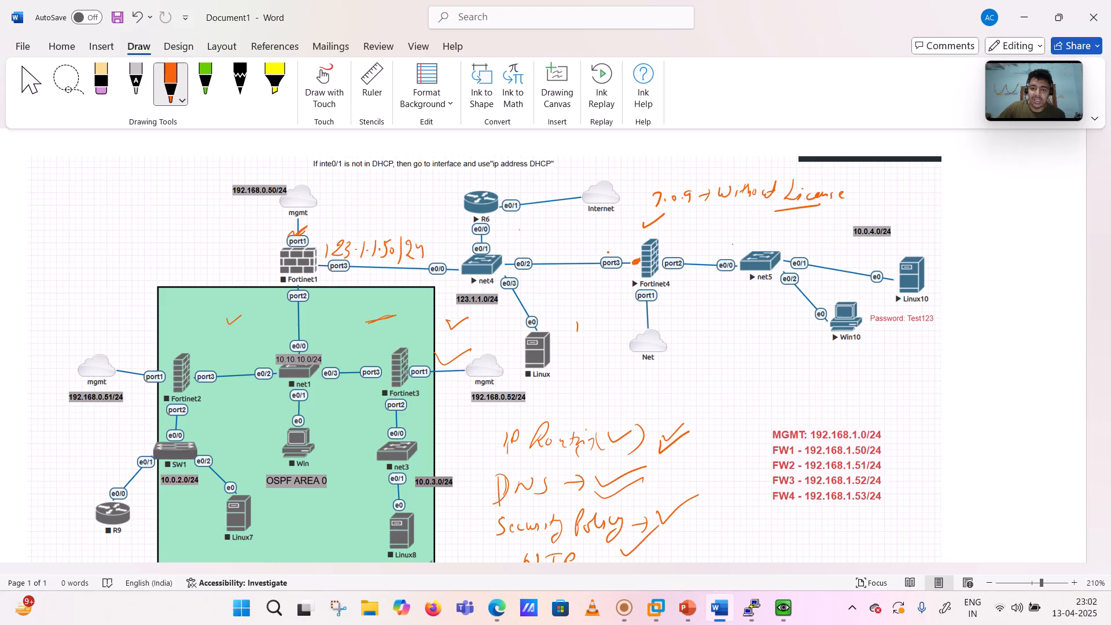
left_click_drag(614, 247, 688, 242)
left_click_drag(618, 299, 636, 295)
left_click_drag(684, 287, 682, 298)
left_click_drag(683, 283, 698, 302)
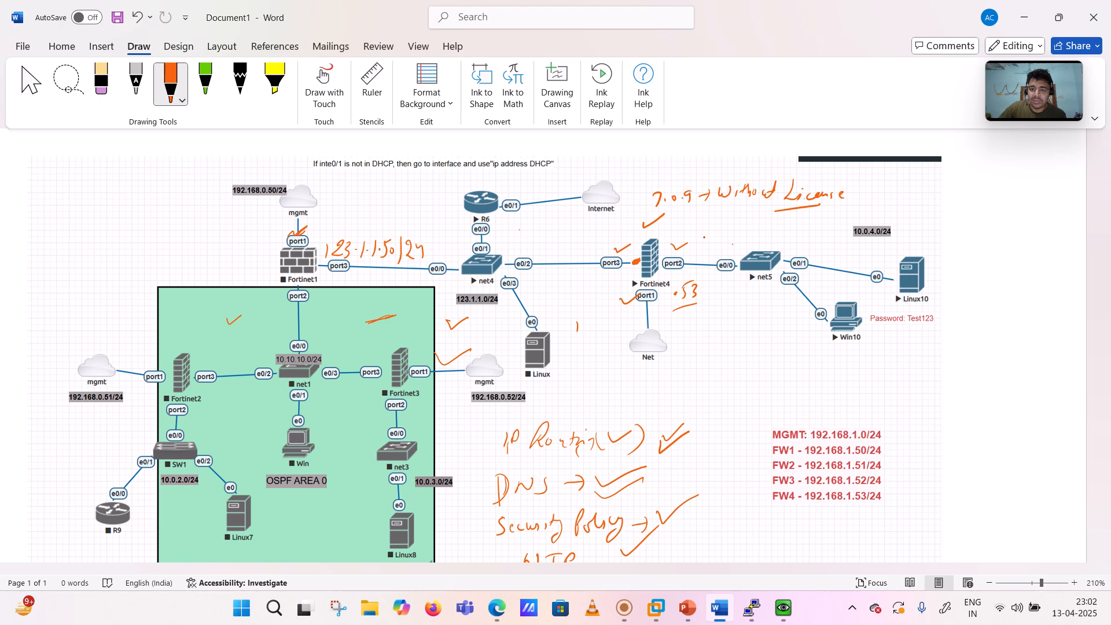
- Arrow to Fortinet4, circle Linux10 and Win10, trace the Win10-to-R6 path, and tick the Internet cloud
mouse_move(714, 235)
left_mouse_down()
mouse_move(607, 239)
mouse_move(613, 246)
left_mouse_up()
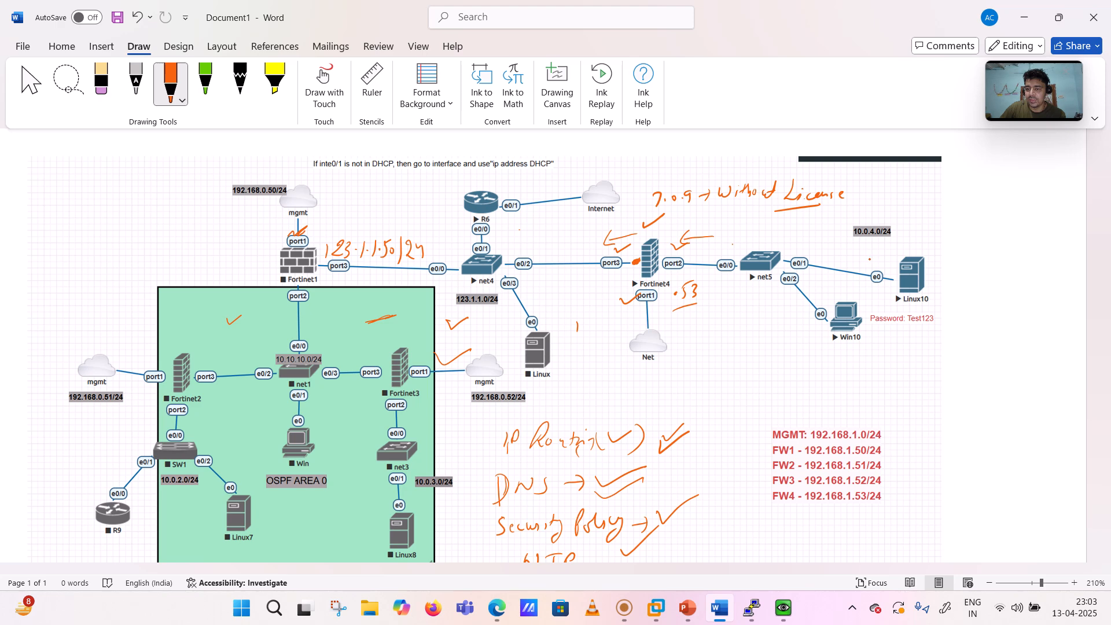
mouse_move(912, 246)
left_mouse_down()
mouse_move(874, 293)
mouse_move(949, 265)
mouse_move(896, 244)
left_mouse_up()
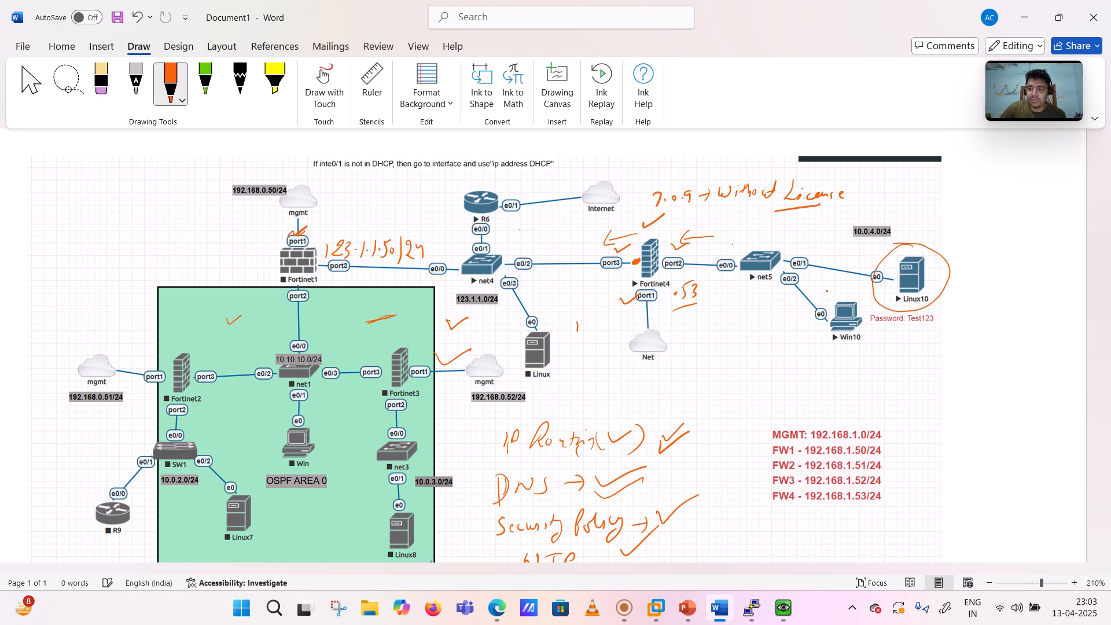
mouse_move(831, 293)
left_mouse_down()
mouse_move(853, 345)
mouse_move(857, 288)
mouse_move(833, 288)
left_mouse_up()
mouse_move(804, 329)
left_mouse_down()
mouse_move(530, 289)
mouse_move(466, 208)
mouse_move(567, 173)
mouse_move(599, 181)
mouse_move(578, 189)
left_mouse_up()
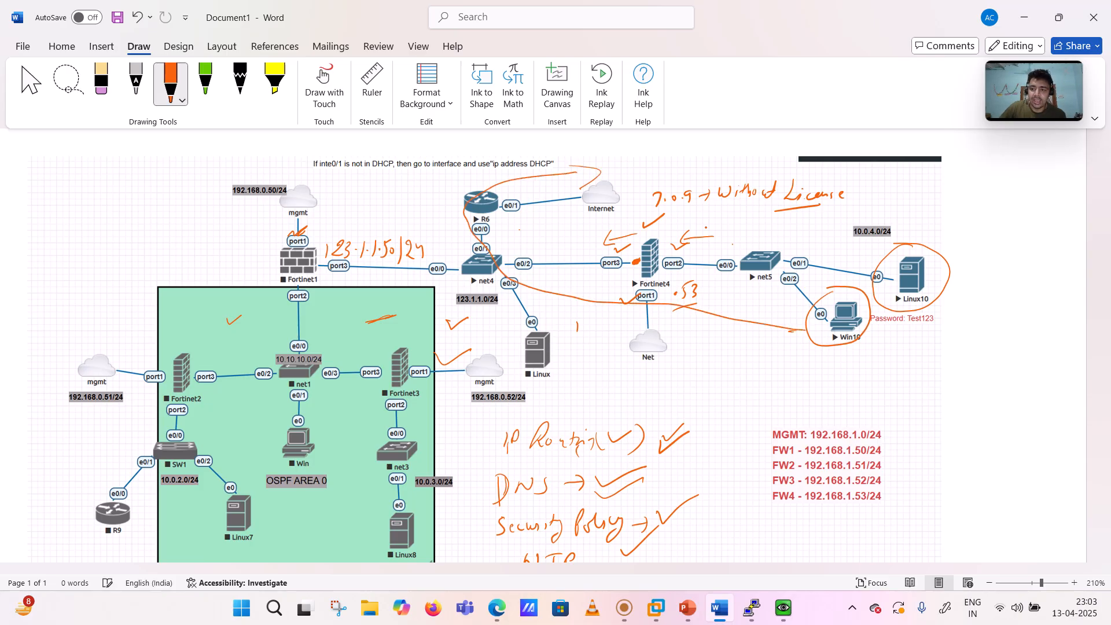
left_click_drag(882, 301, 855, 315)
left_click_drag(610, 179, 662, 160)
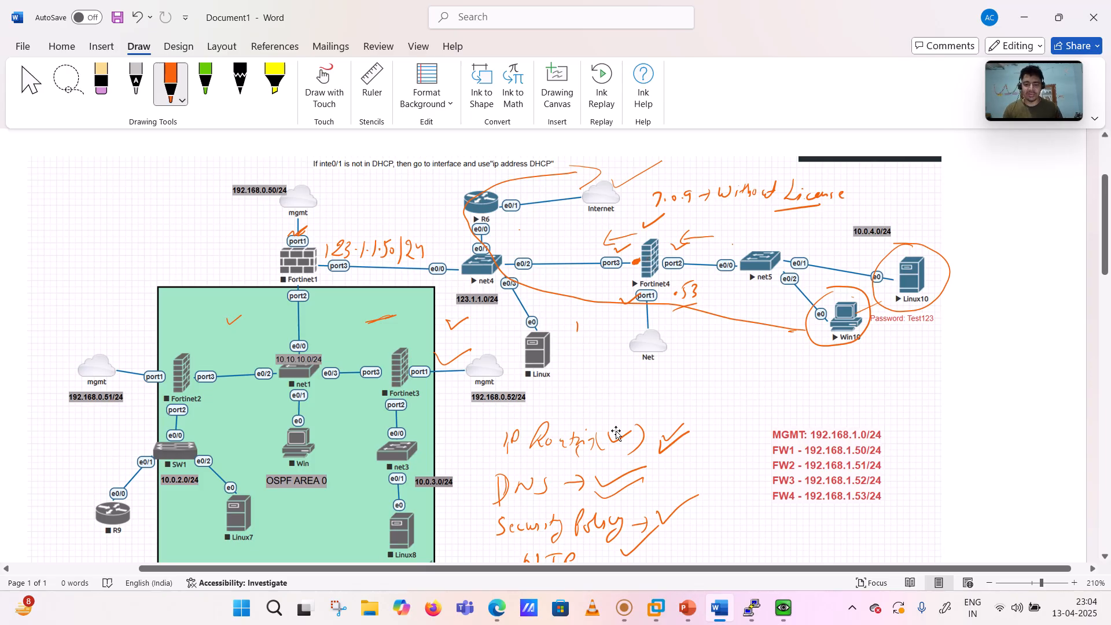
- Show the Fortinet NSE4 deck's title slide 'Fortinet Lab in Eve-ng', then return to the recording app
mouse_move(684, 608)
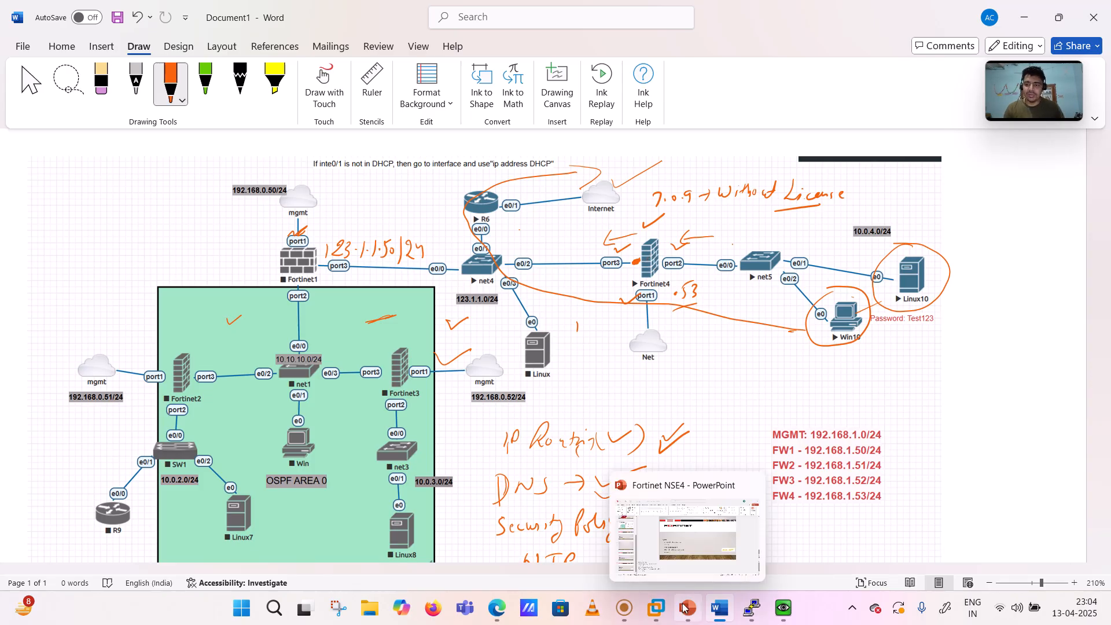
left_click(684, 607)
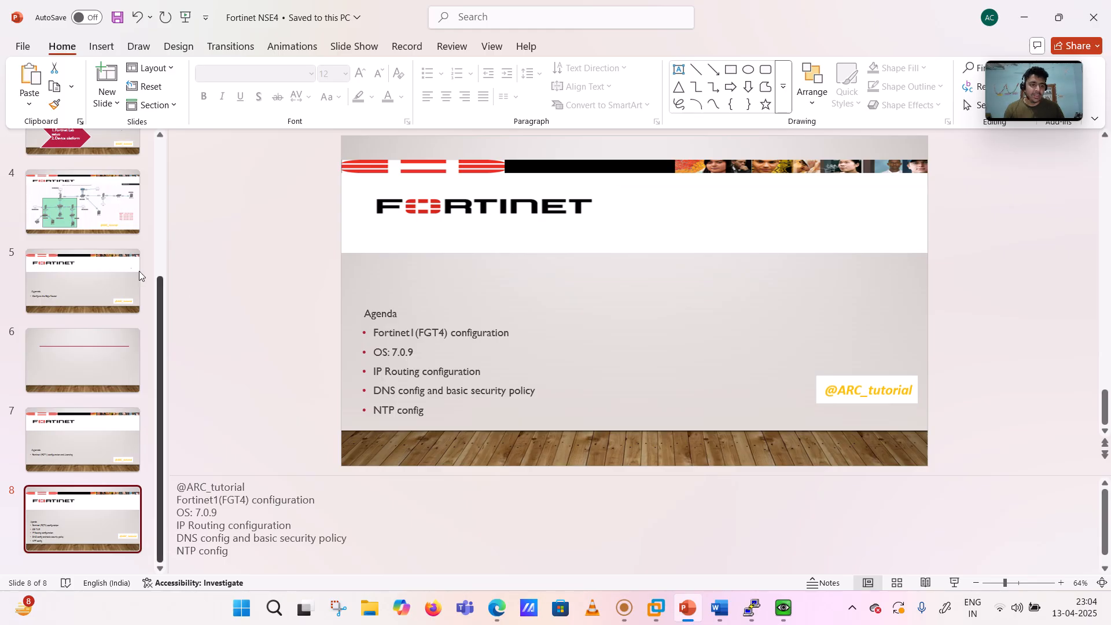
scroll(99, 294, "up", 5)
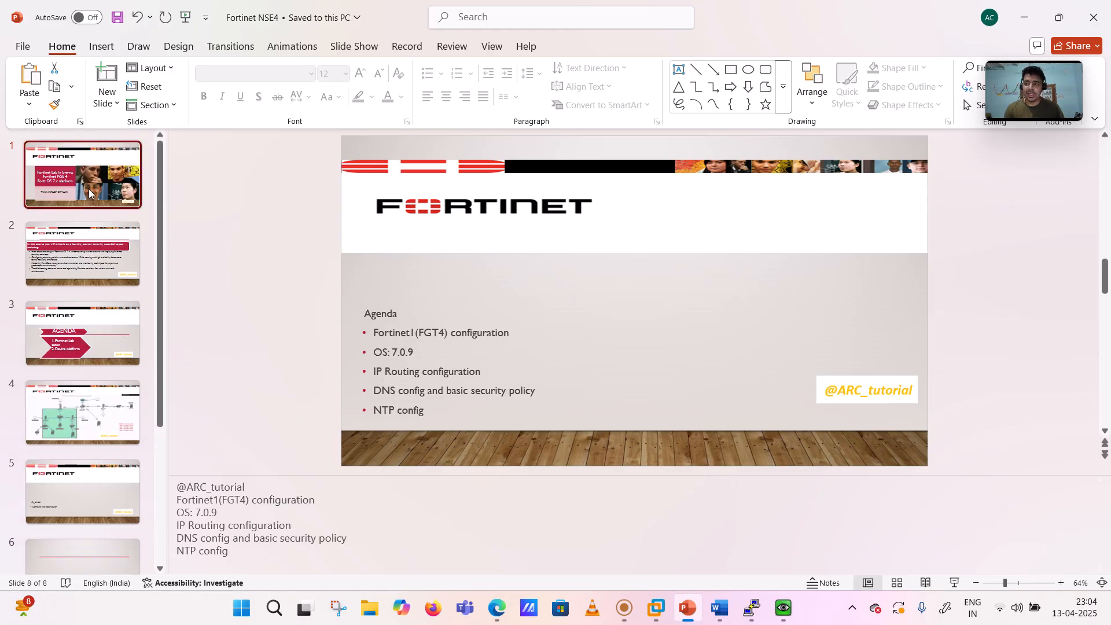
left_click(89, 188)
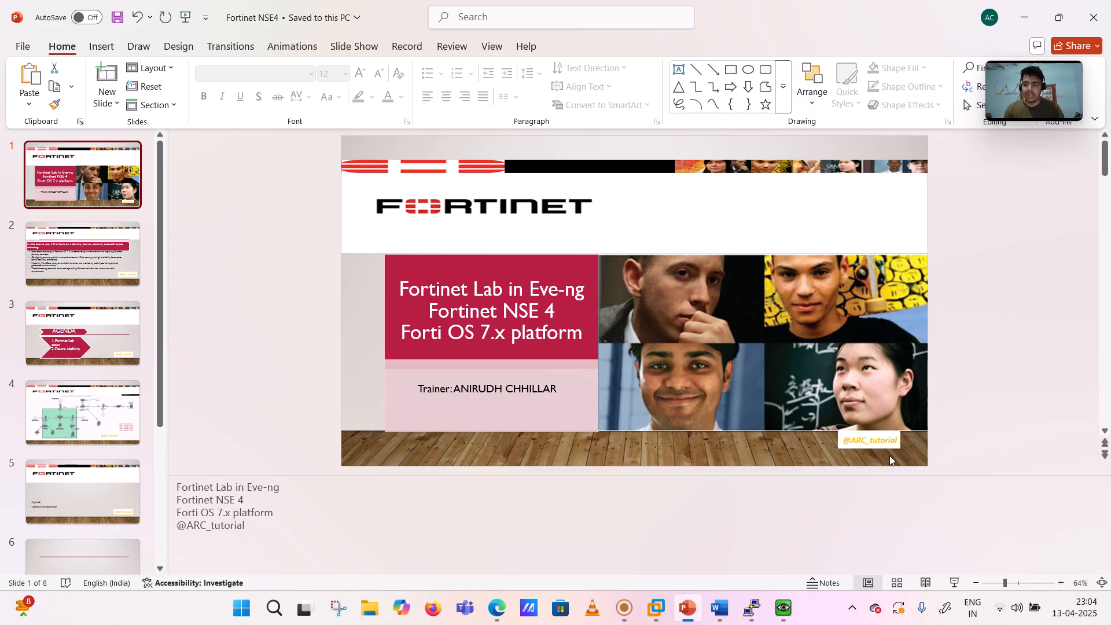
left_click(625, 609)
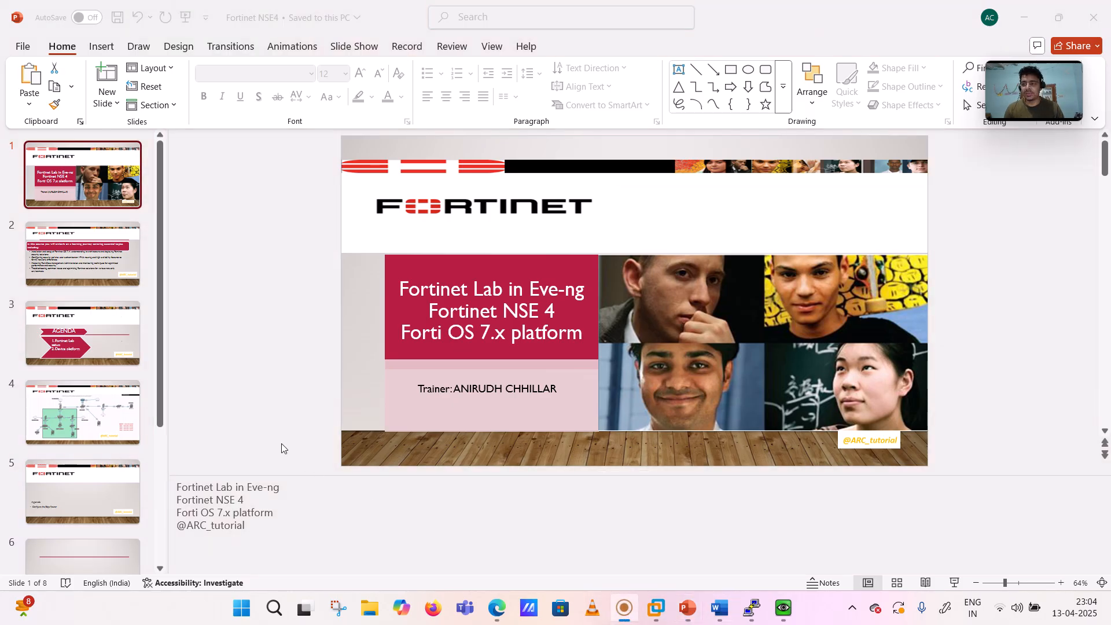